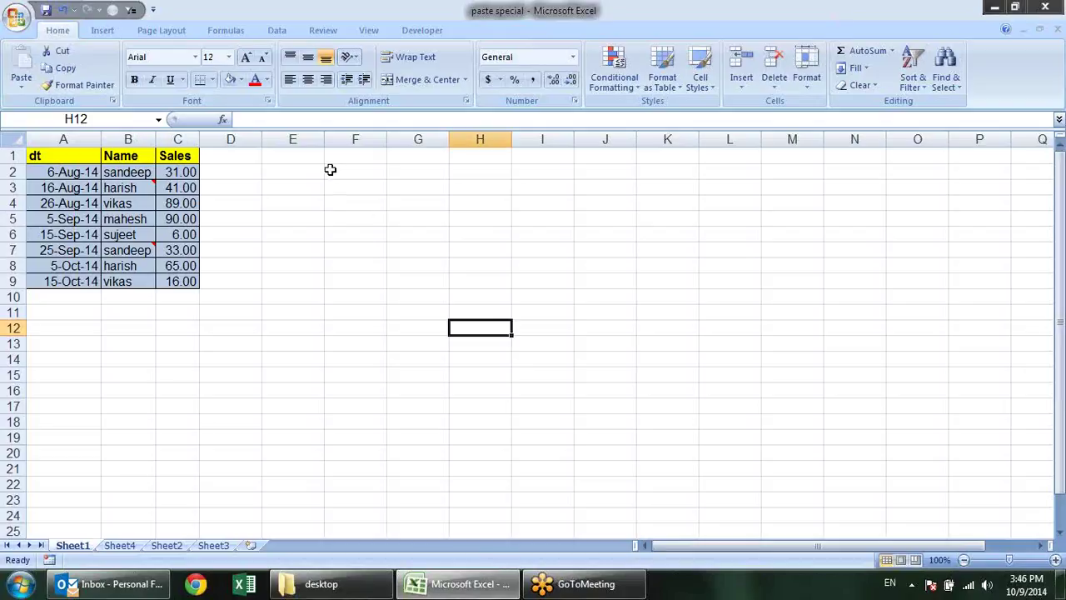
- Rename the A1 header from dt to Date
left_click(81, 158)
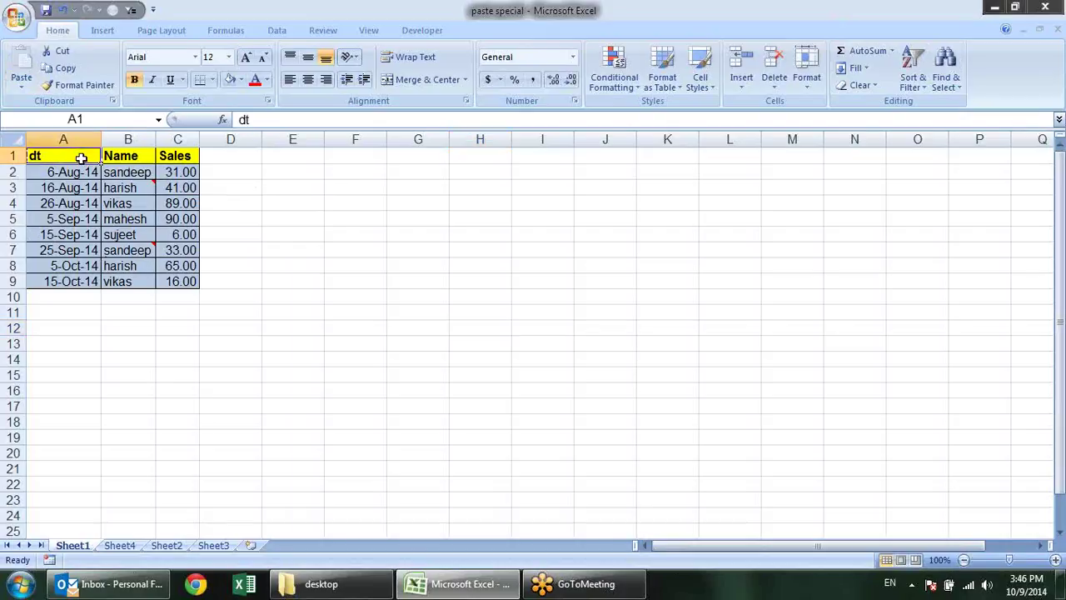
type("Date")
key("Return")
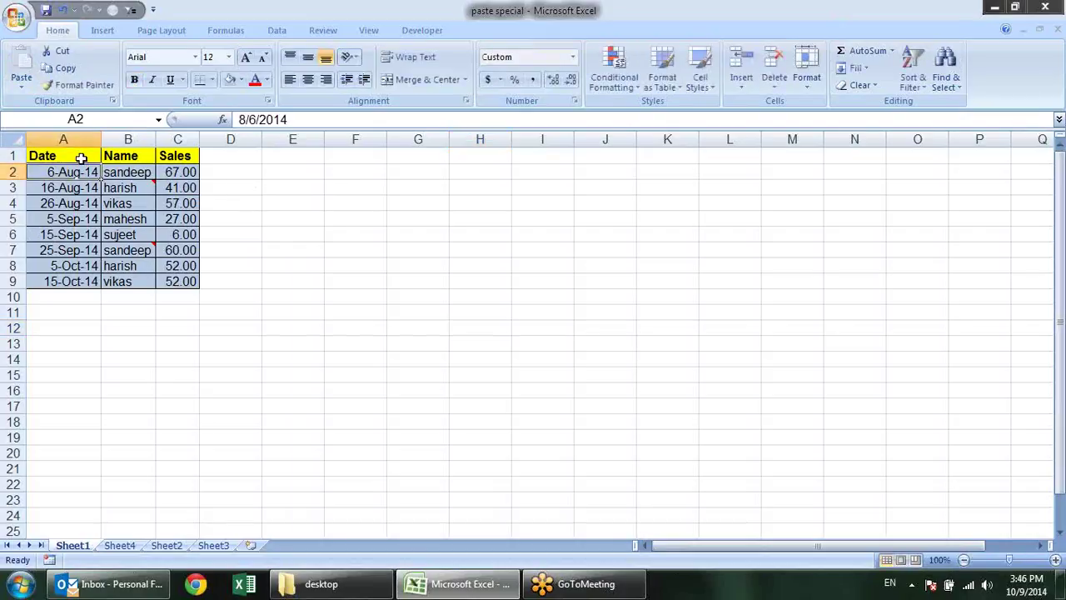
- Check the RANDBETWEEN(10,90) Sales formulas in column C, then select the table A1:C9
left_click(45, 185)
left_click(180, 170)
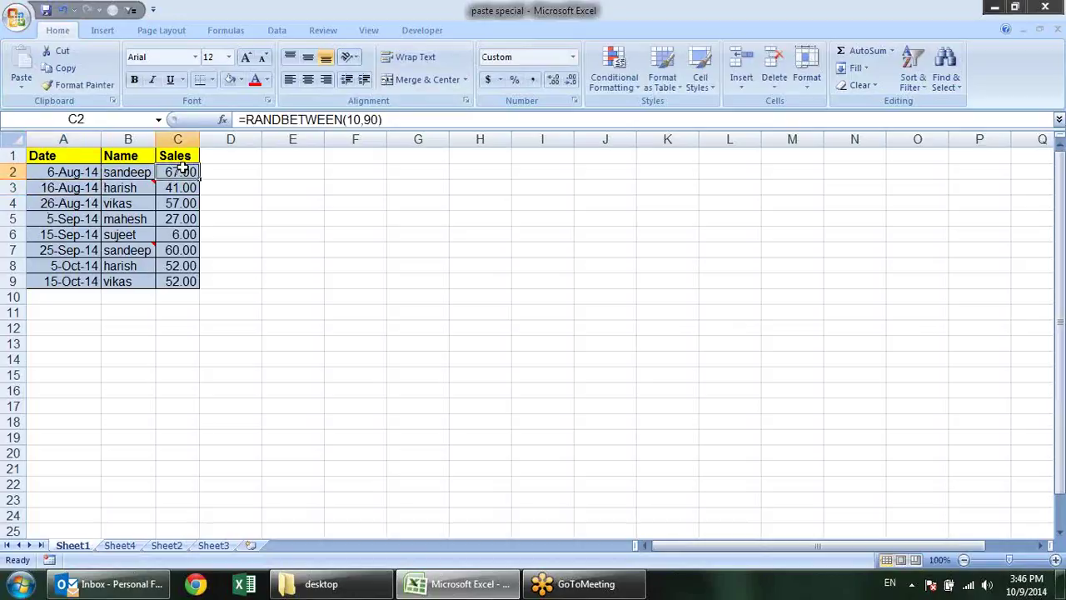
left_click(184, 190)
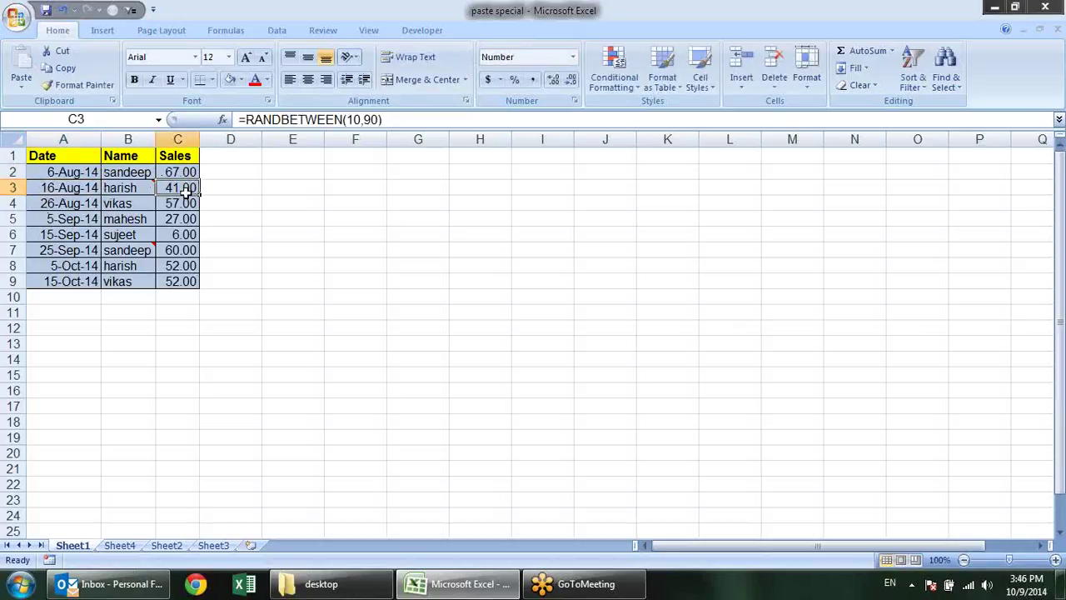
left_click(320, 119)
left_click(199, 220)
double_click(190, 219)
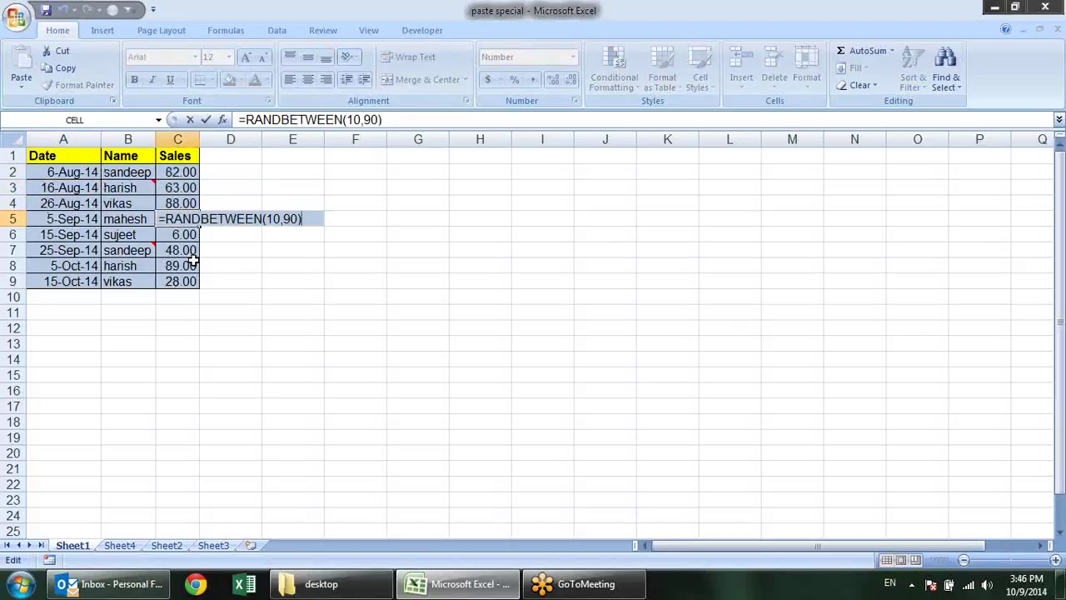
left_click(190, 250)
double_click(195, 251)
double_click(183, 281)
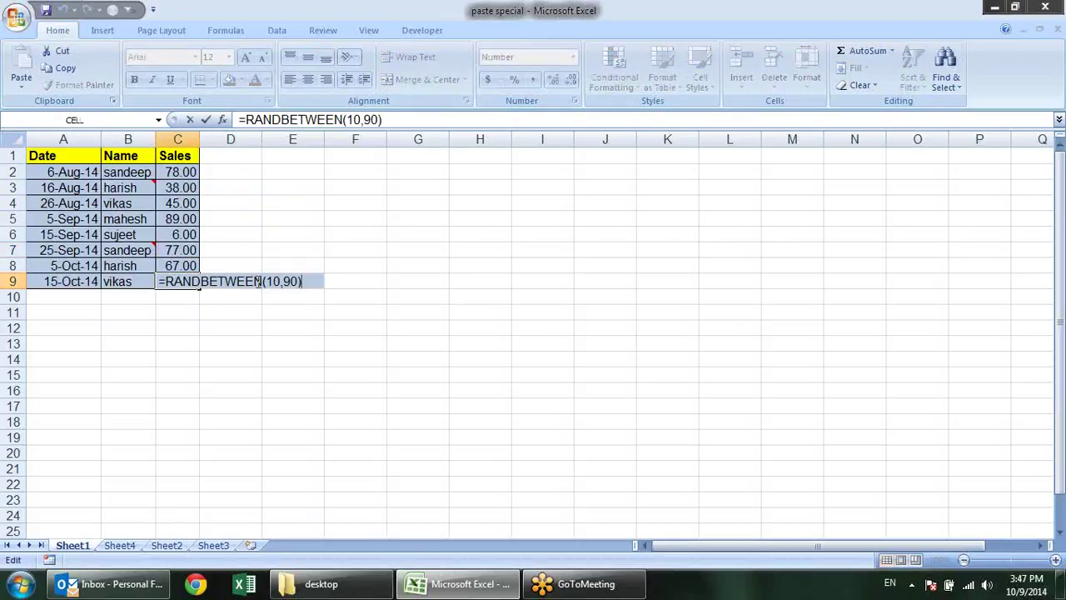
left_click(64, 251)
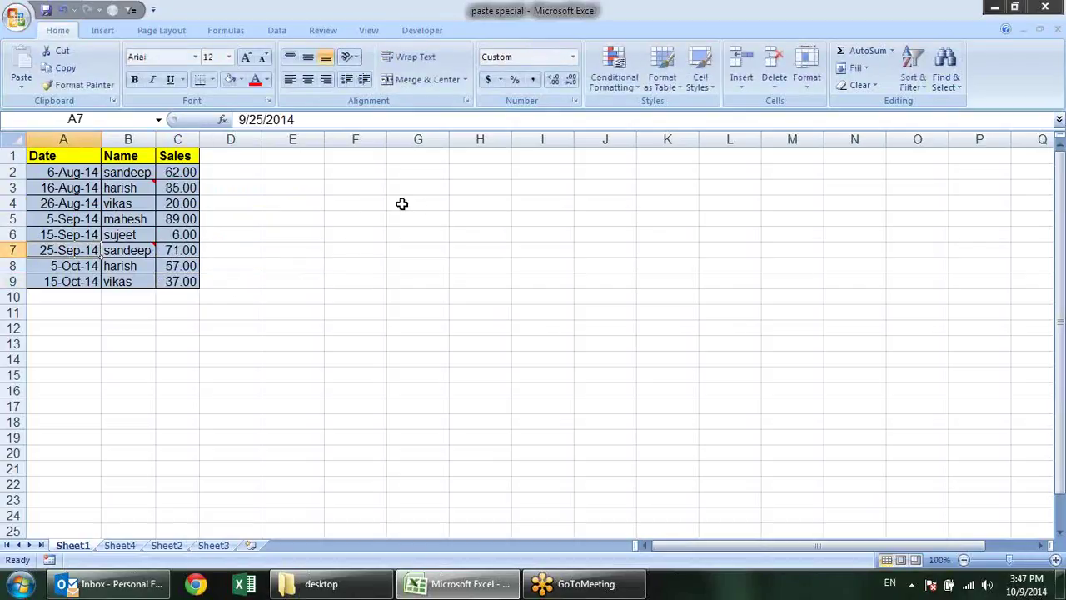
left_click(177, 187)
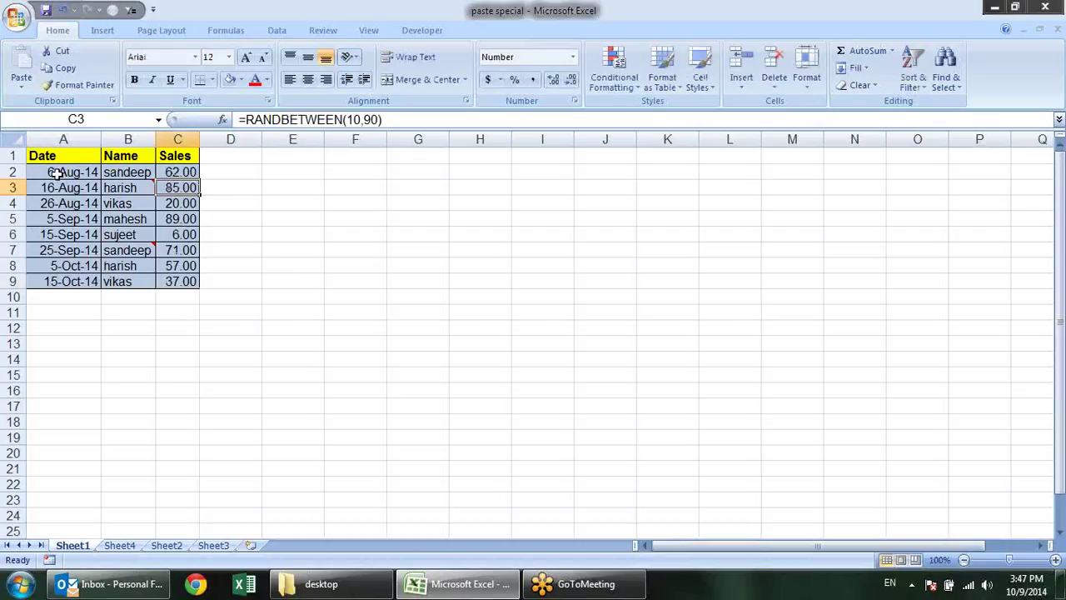
left_click_drag(55, 156, 193, 284)
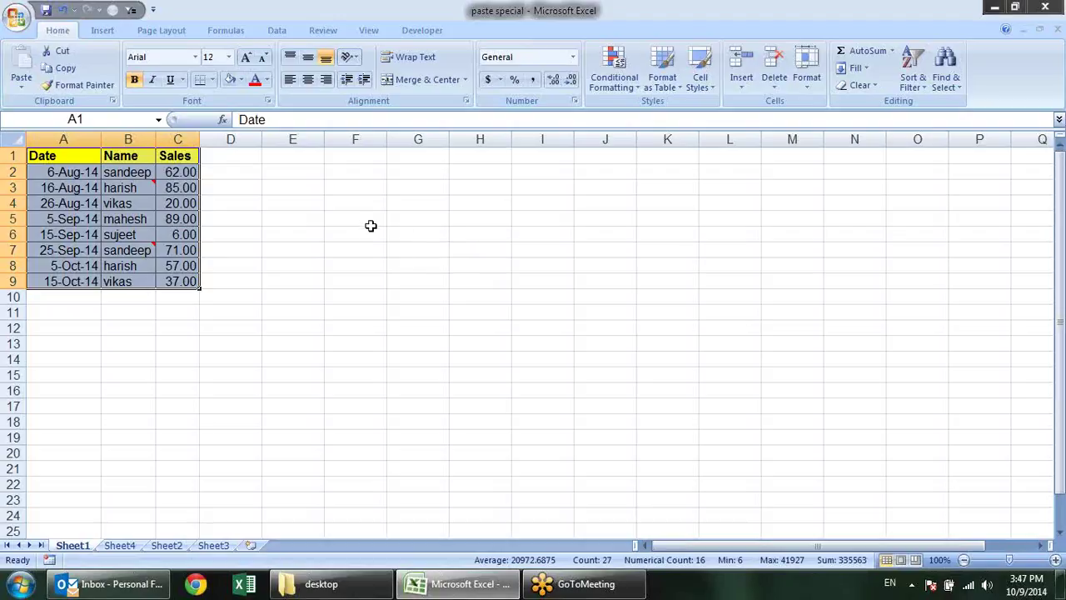
- Copy A1:C9 and paste it at F1 as values only
key("ctrl+c")
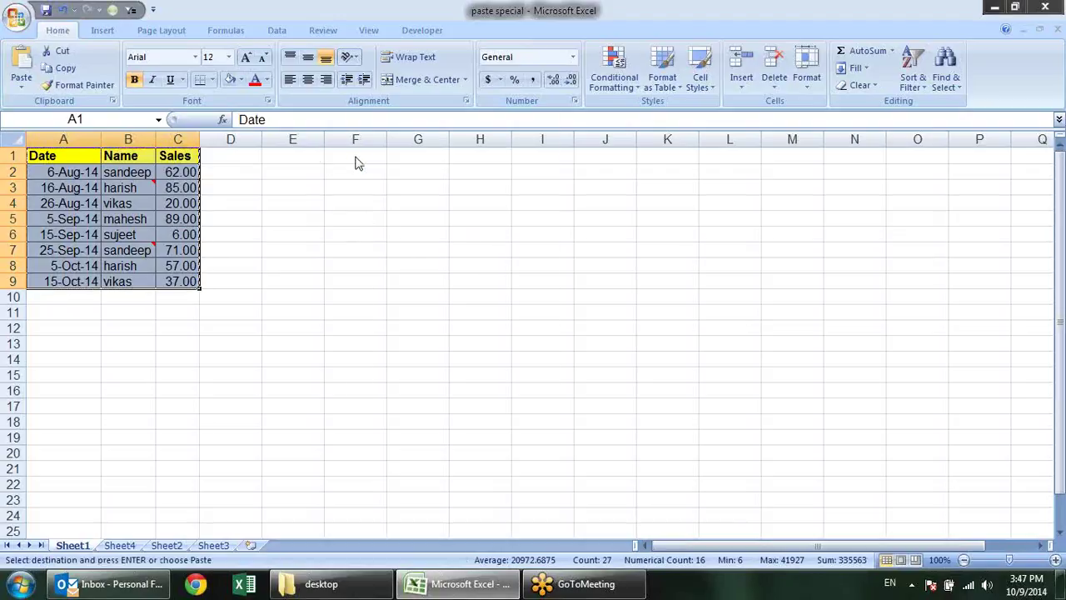
right_click(357, 158)
left_click(403, 219)
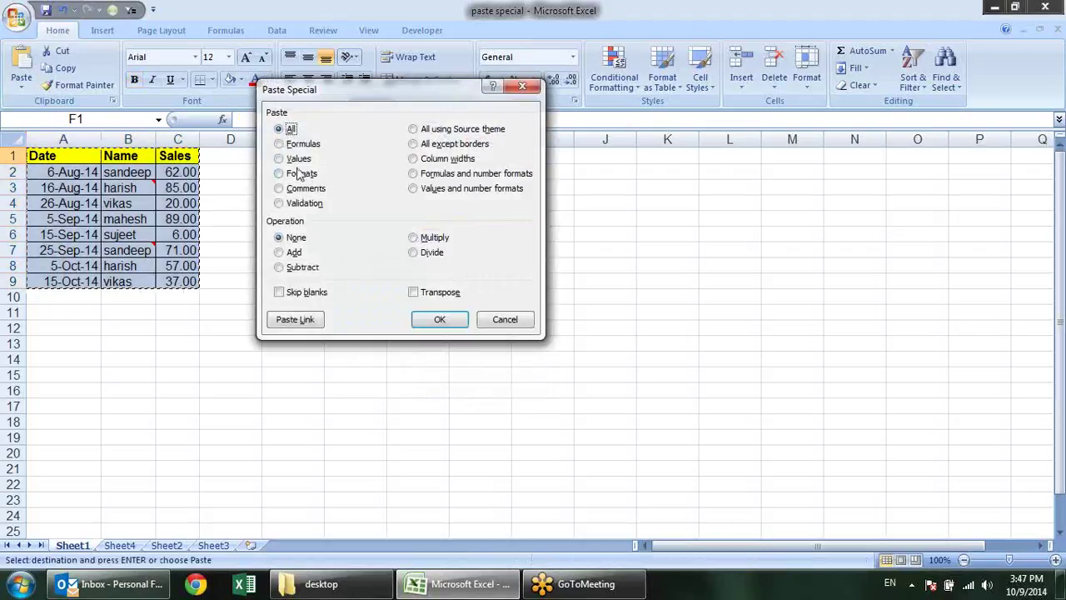
left_click(299, 159)
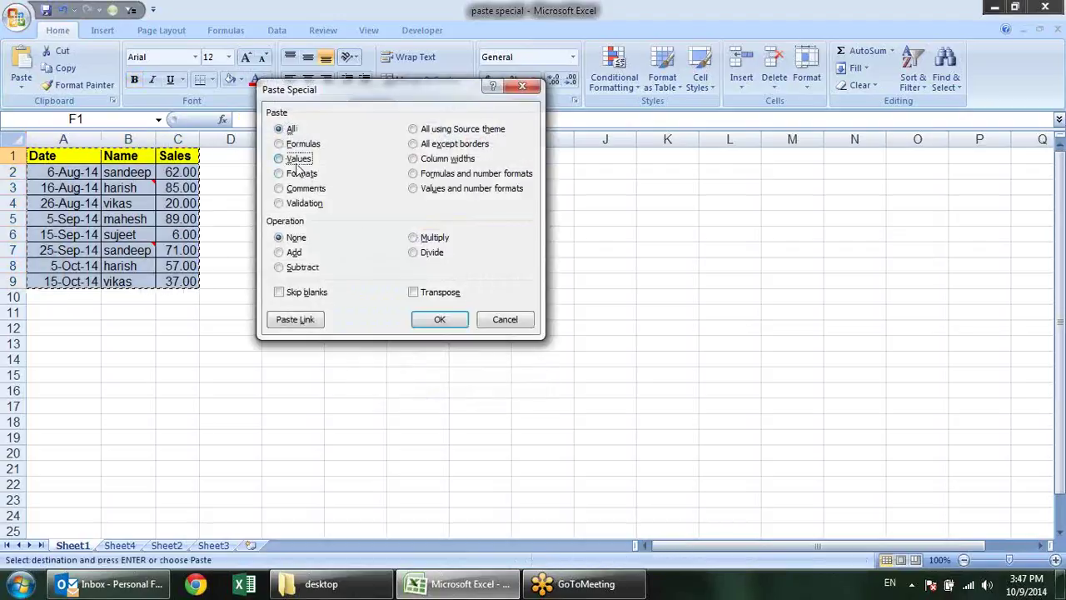
left_click(441, 320)
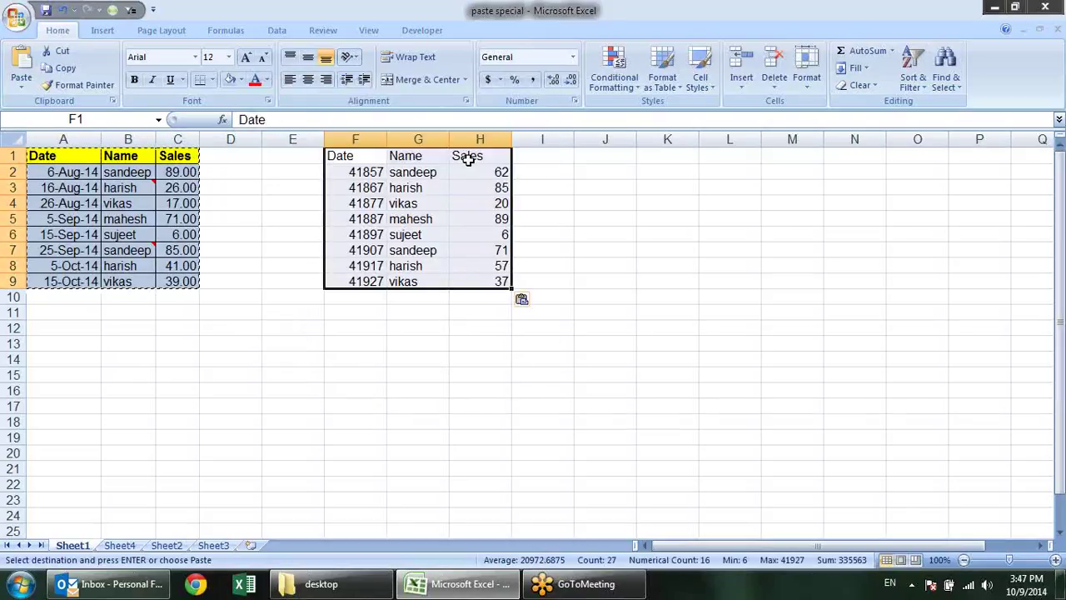
key("Escape")
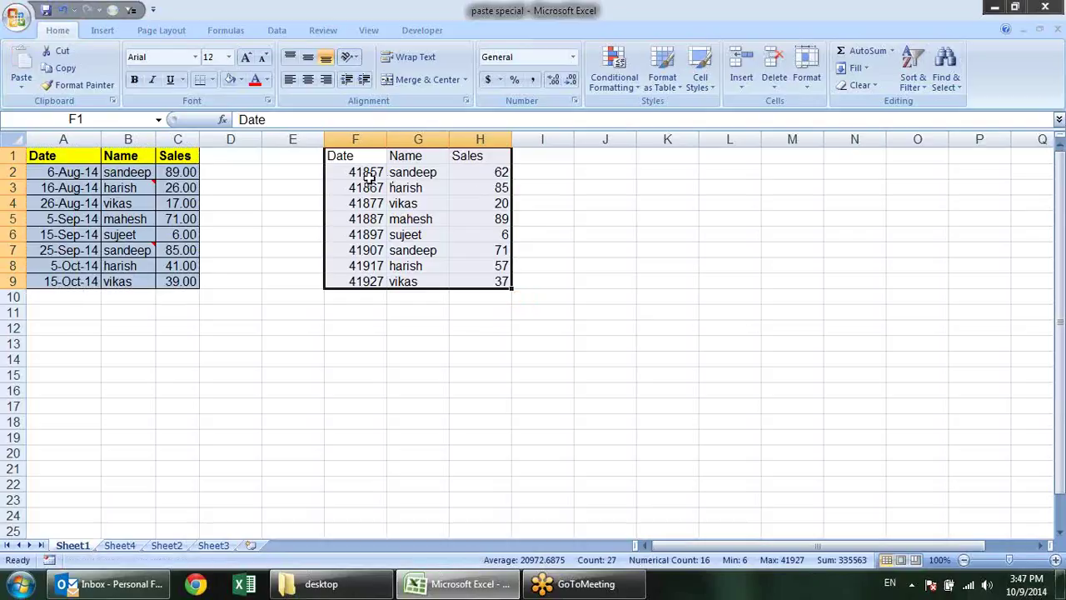
left_click(369, 176)
left_click(58, 173)
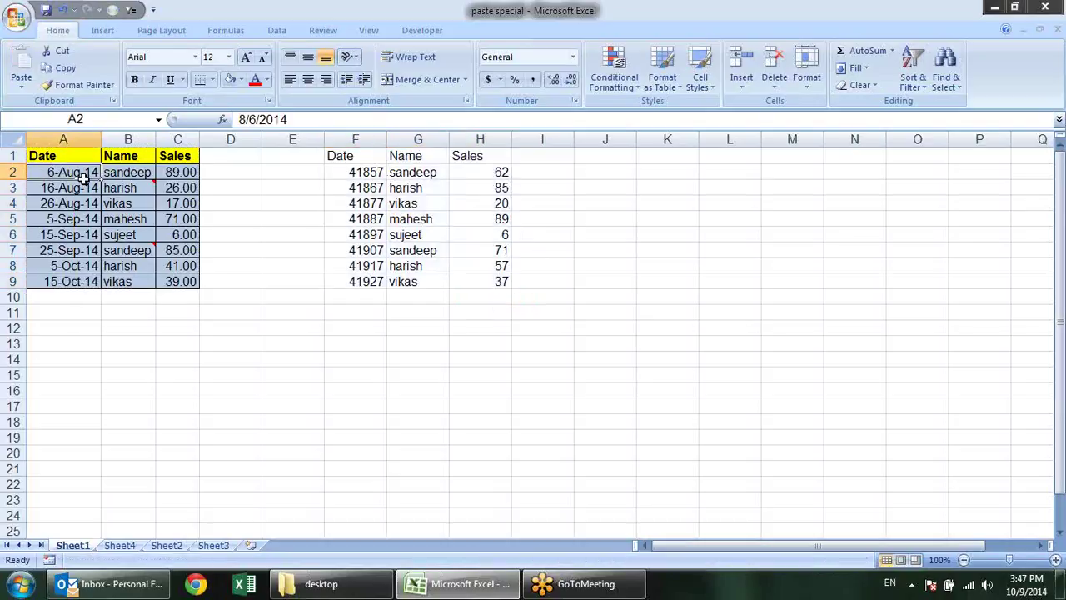
left_click(82, 187)
left_click(75, 214)
left_click(71, 246)
left_click(81, 173)
left_click(73, 203)
left_click(354, 189)
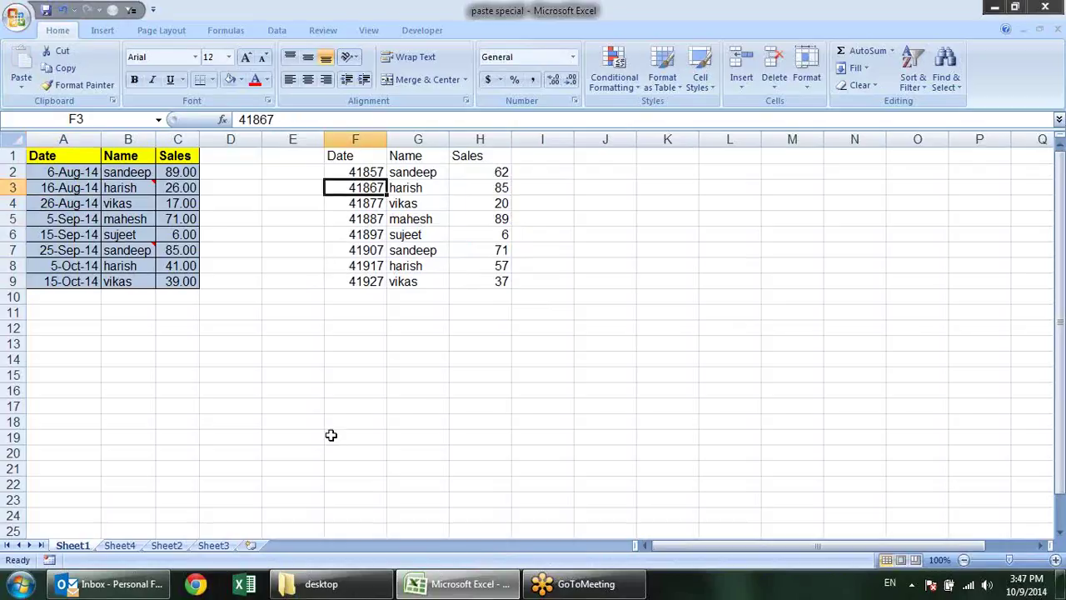
left_click(195, 189)
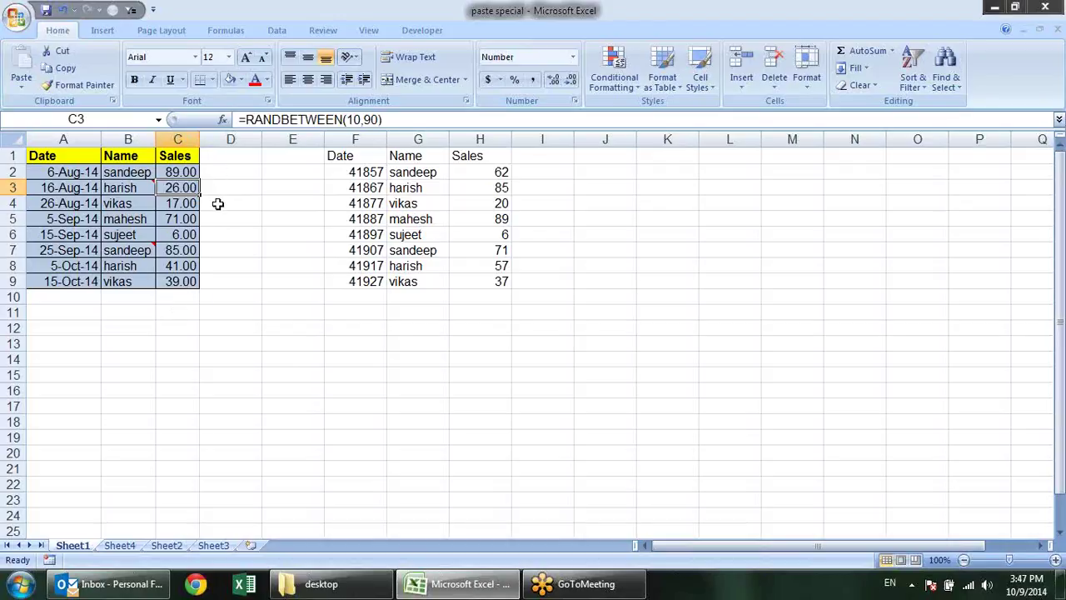
left_click(499, 172)
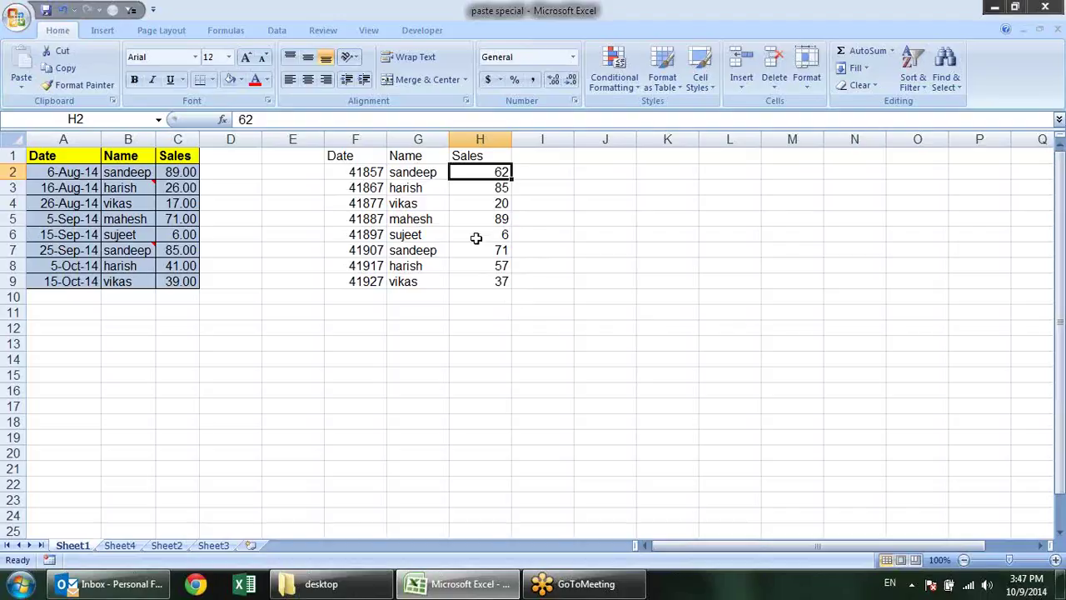
left_click(353, 186)
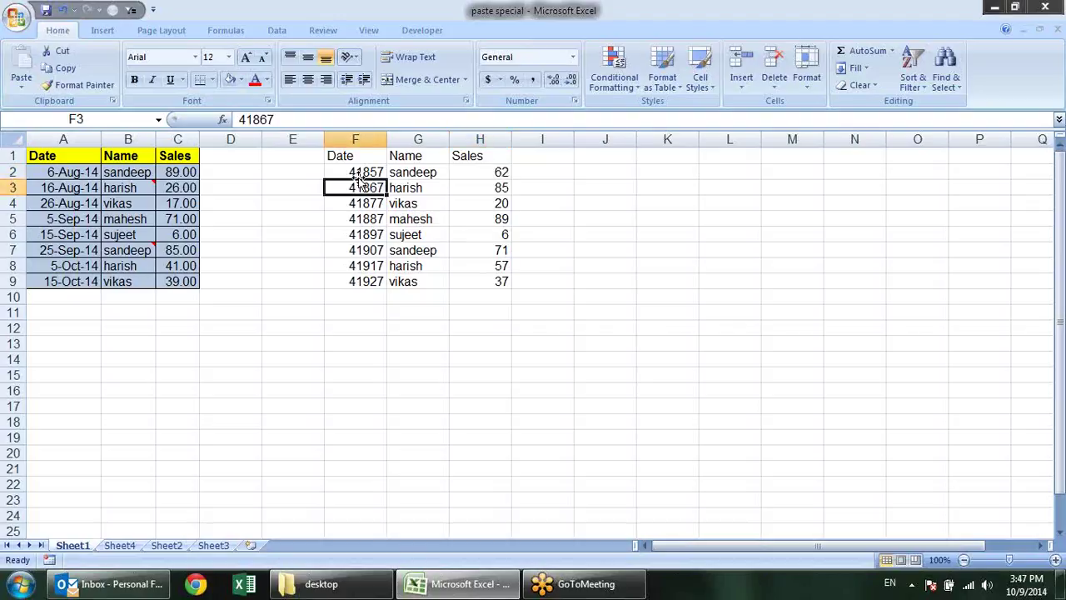
left_click(357, 172)
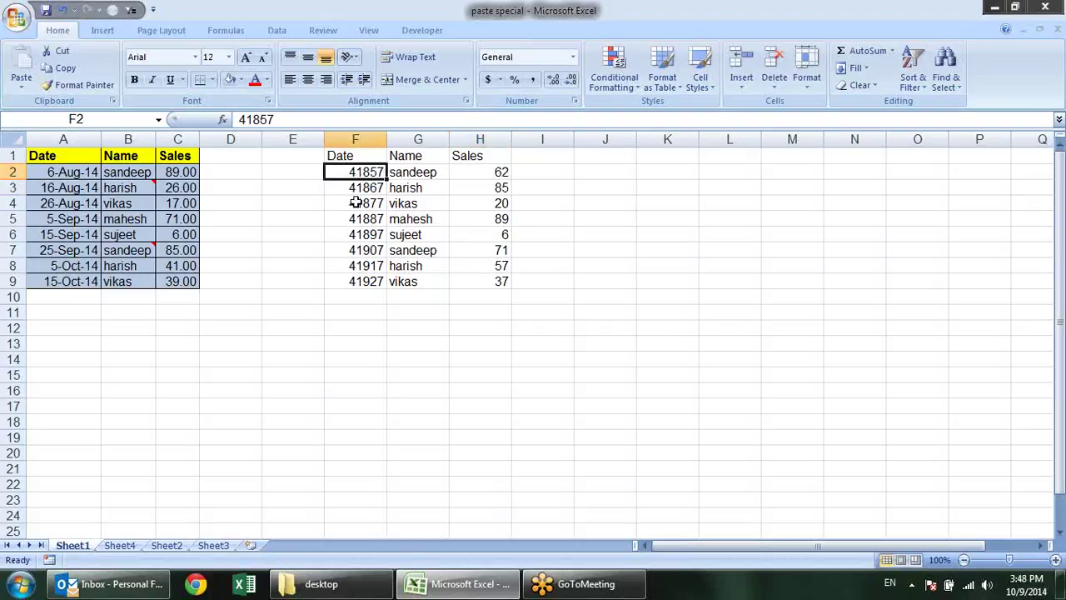
left_click(78, 188)
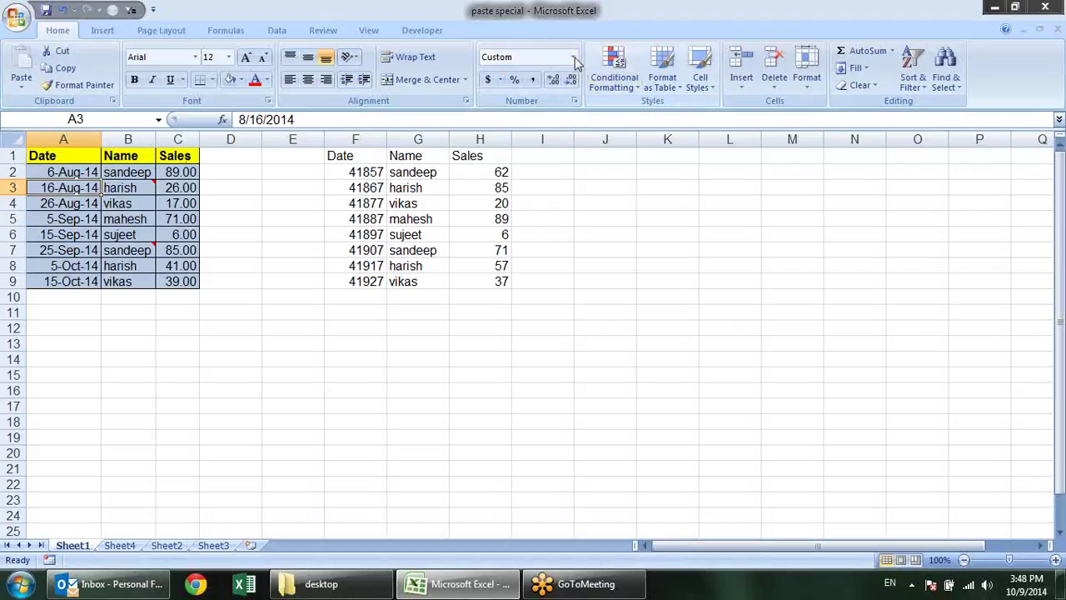
left_click(358, 188)
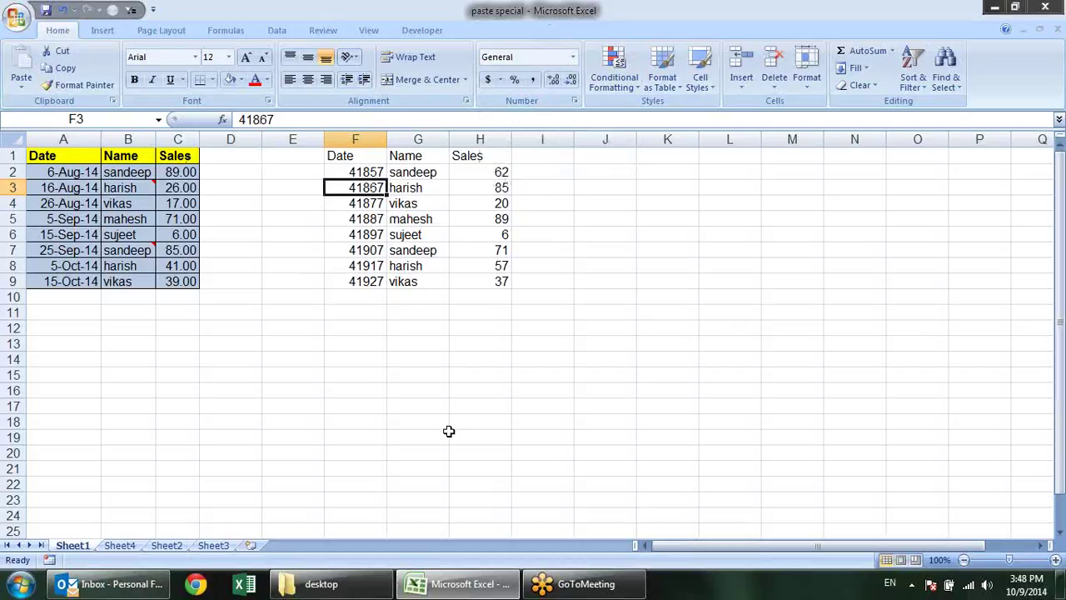
left_click(412, 281)
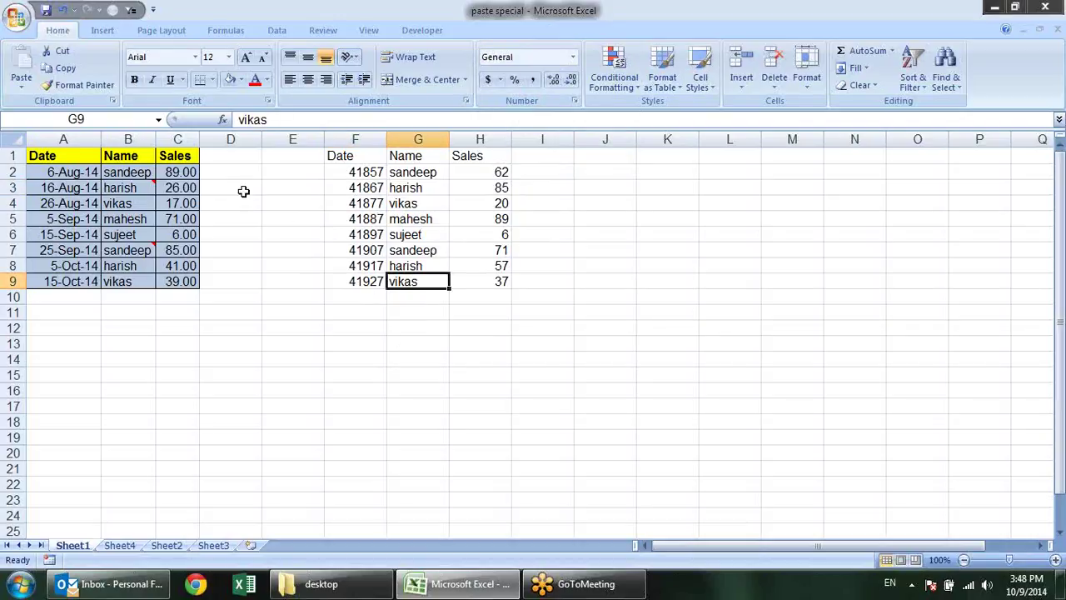
left_click(179, 190)
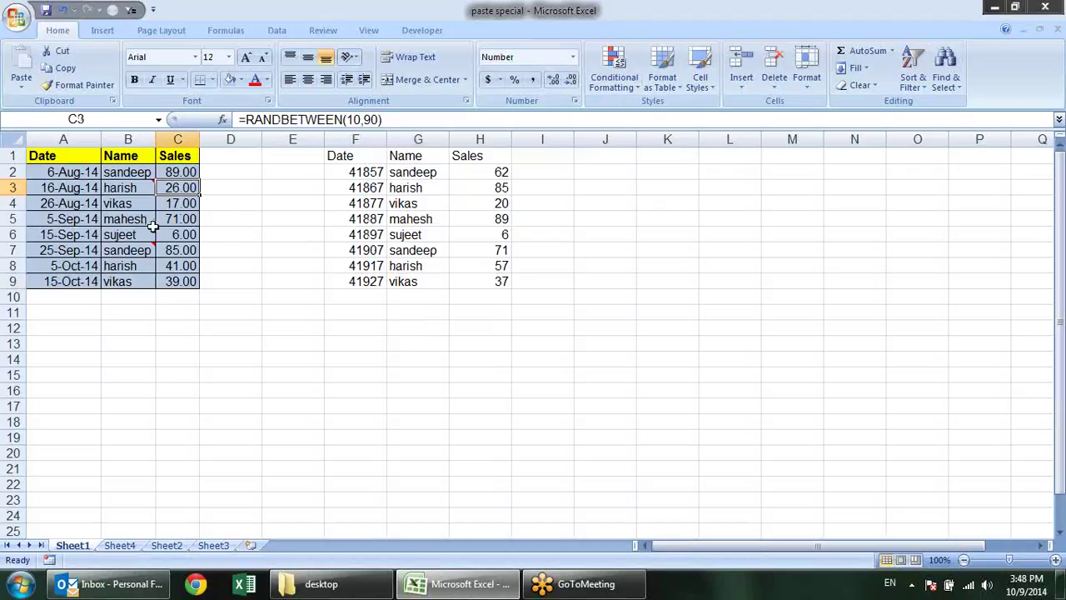
left_click(35, 203)
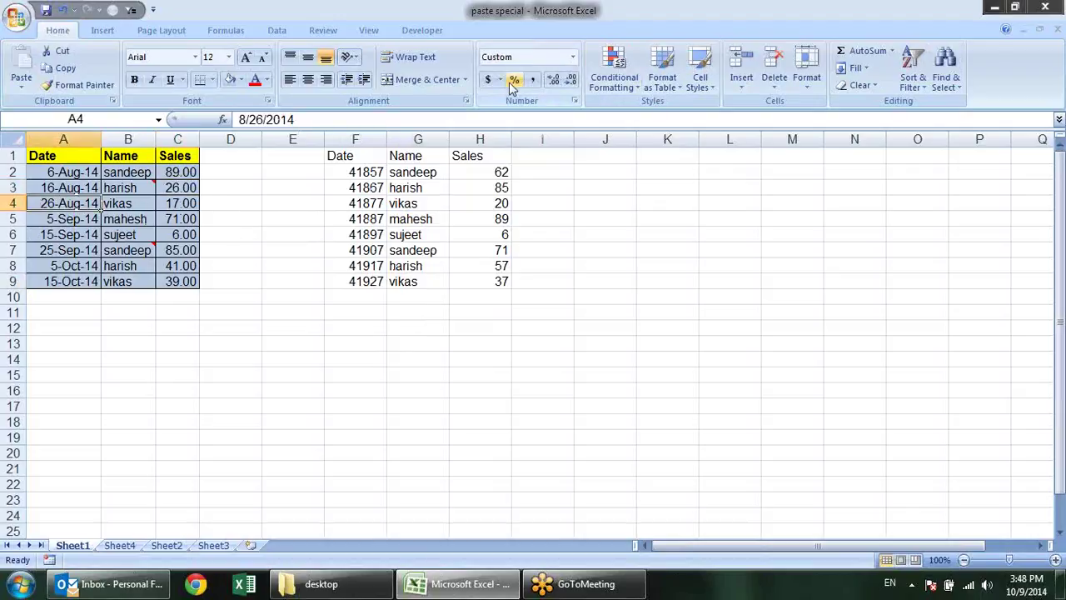
- Review A4's date number format against the pasted serial date in F4, then select the pasted block
left_click(574, 101)
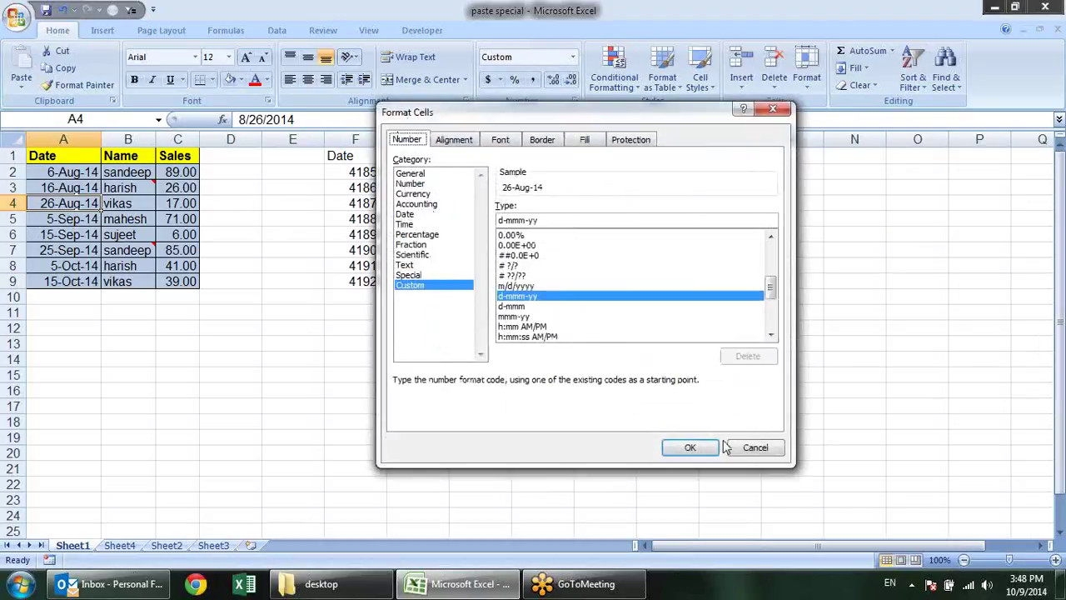
left_click(755, 448)
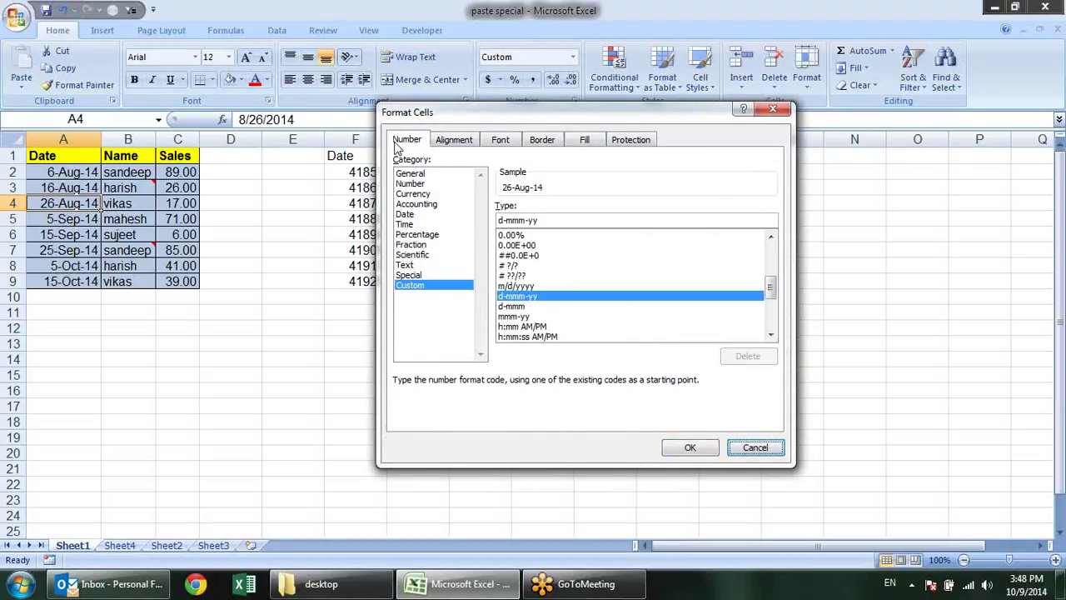
left_click(693, 450)
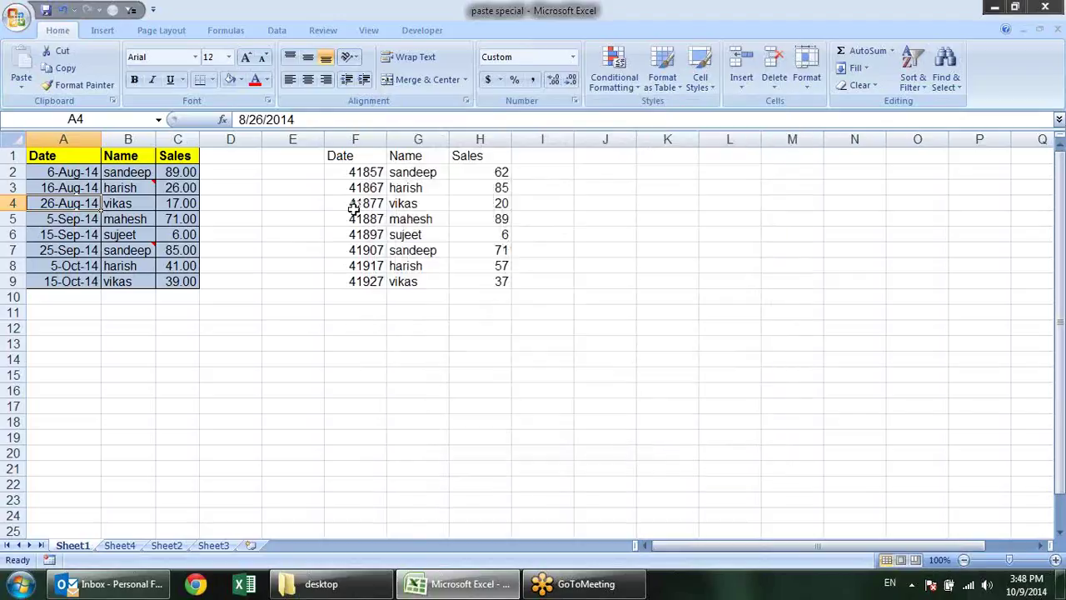
left_click(353, 198)
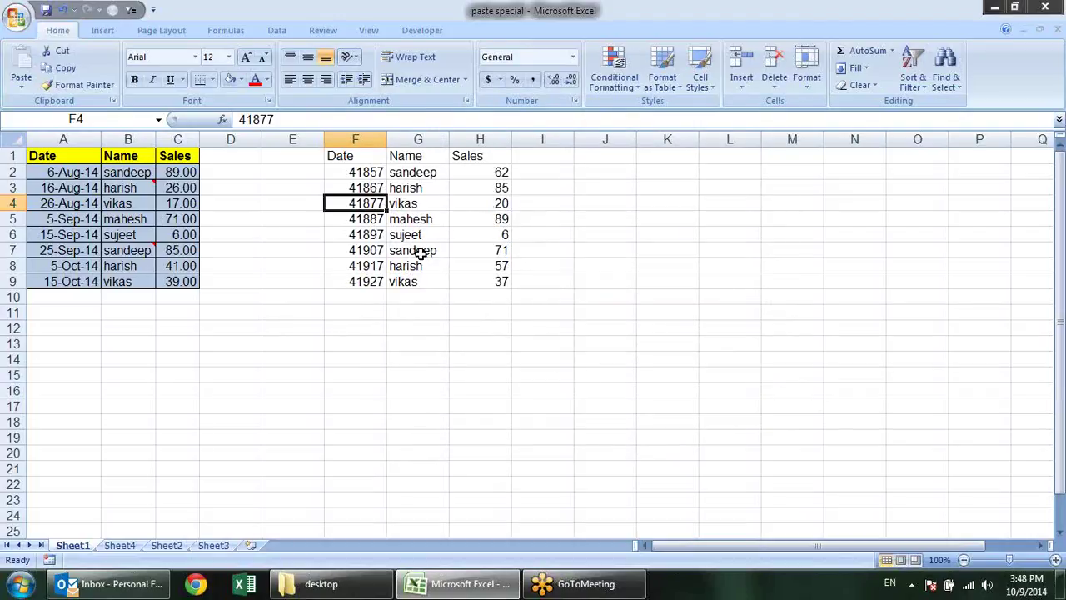
mouse_move(361, 159)
left_mouse_down()
mouse_move(419, 188)
mouse_move(505, 266)
mouse_move(504, 283)
left_mouse_up()
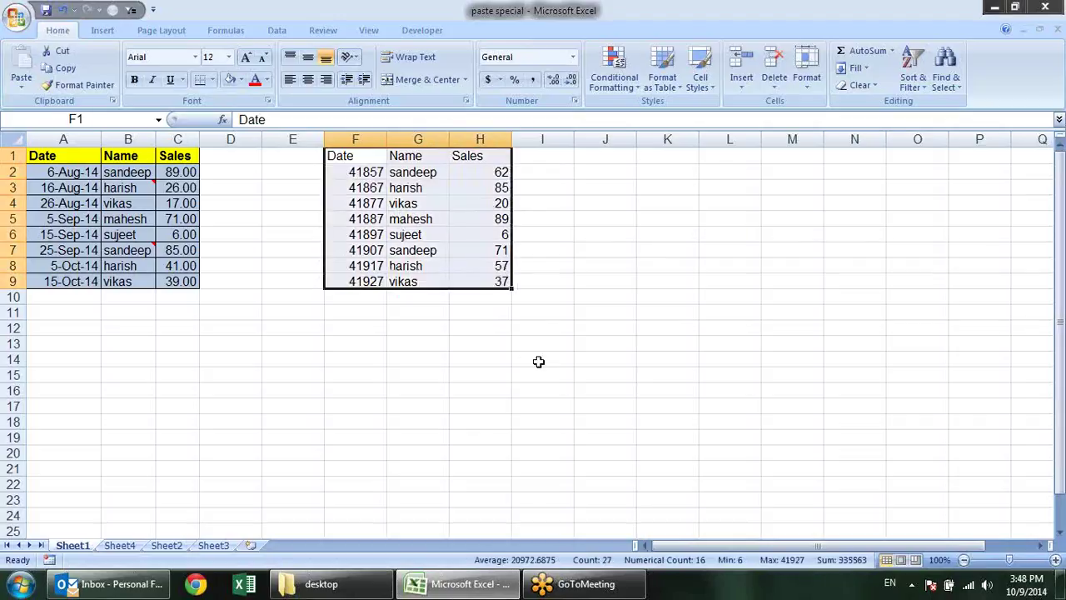
- Undo the values paste, recopy A1:C9, and paste it at F1 as values and number formats
key("ctrl+z")
left_click(140, 342)
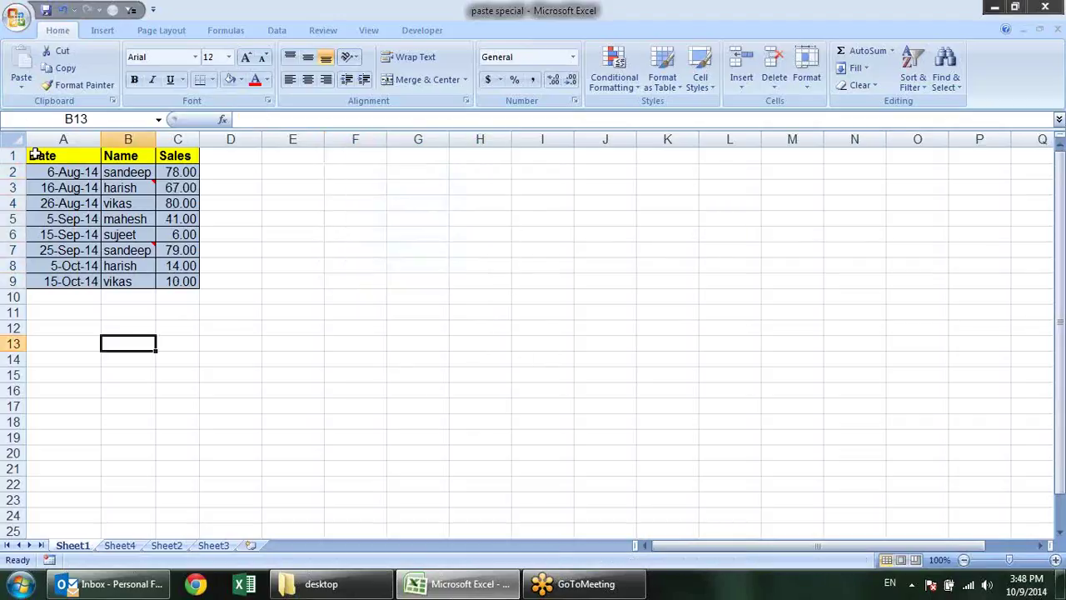
mouse_move(46, 157)
left_mouse_down()
mouse_move(147, 210)
mouse_move(179, 281)
left_mouse_up()
key("ctrl+c")
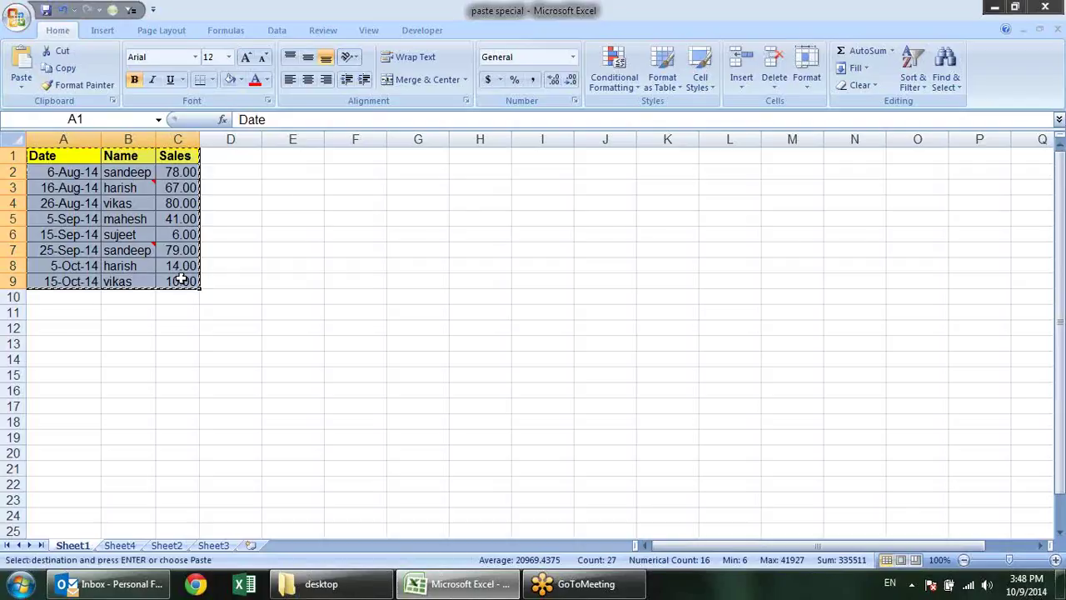
right_click(356, 155)
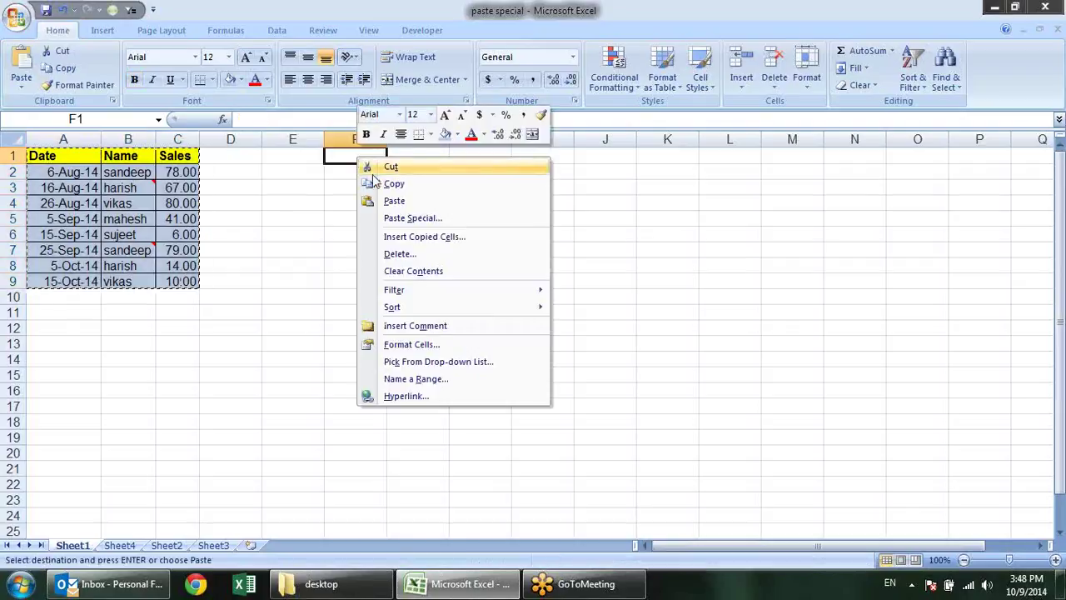
left_click(419, 219)
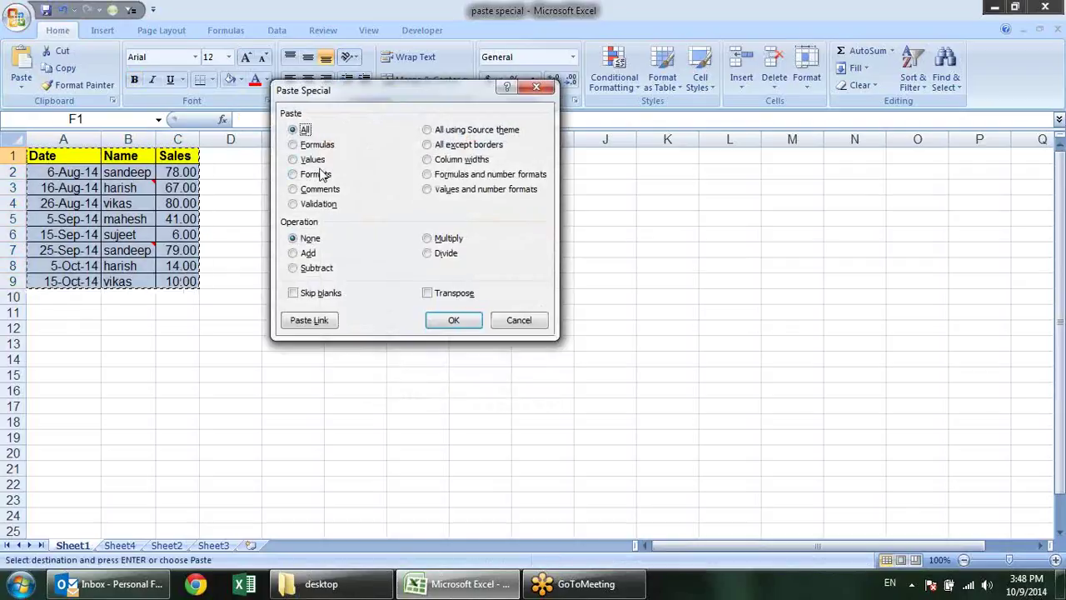
left_click(457, 190)
left_click_drag(421, 104, 752, 172)
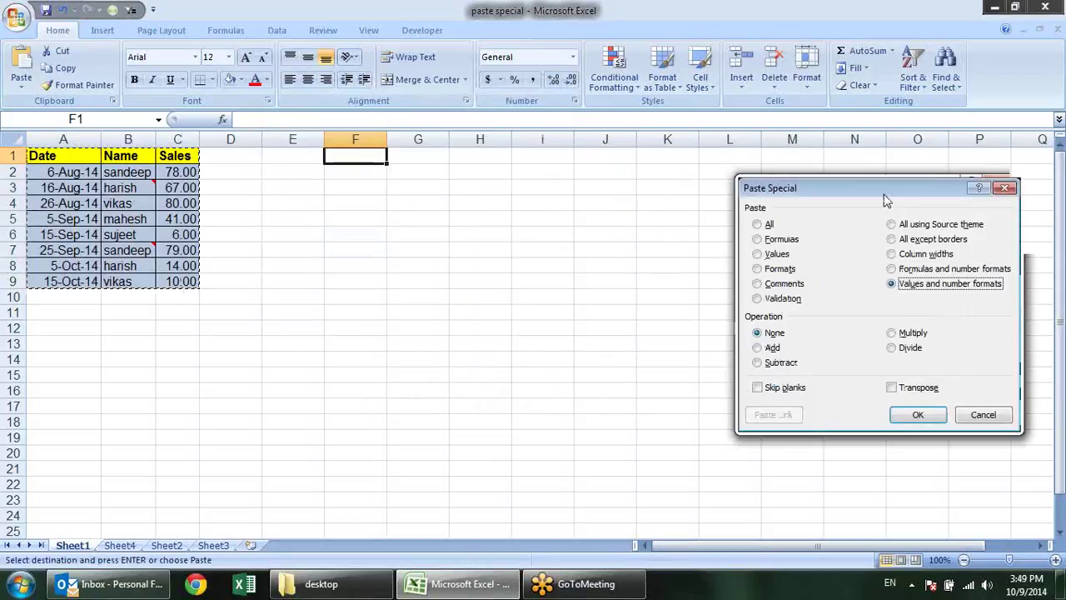
left_click(784, 390)
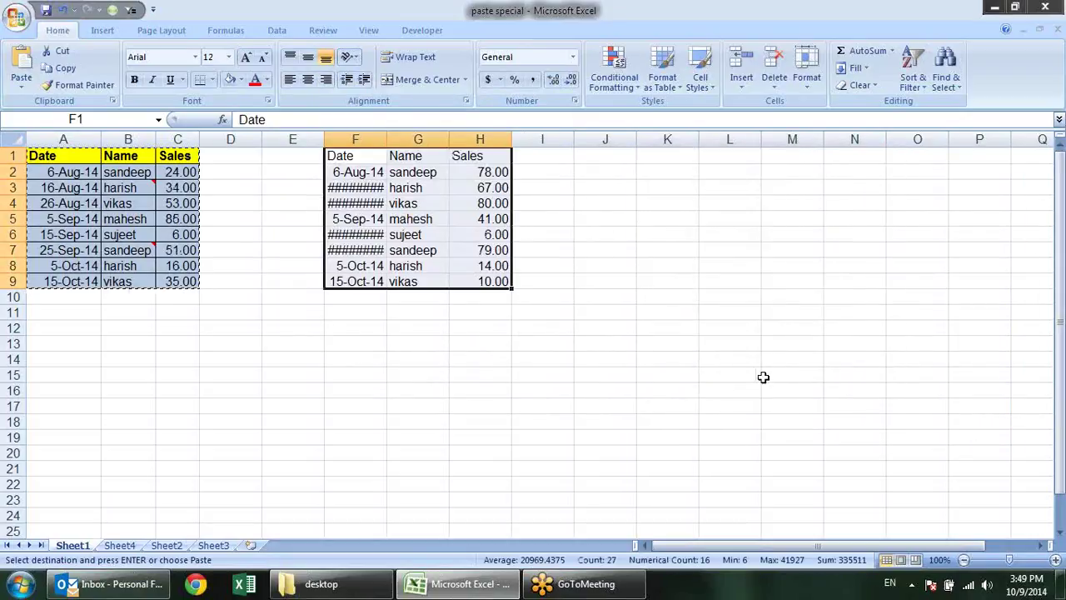
- Widen column F so the pasted dates display fully
left_click(353, 351)
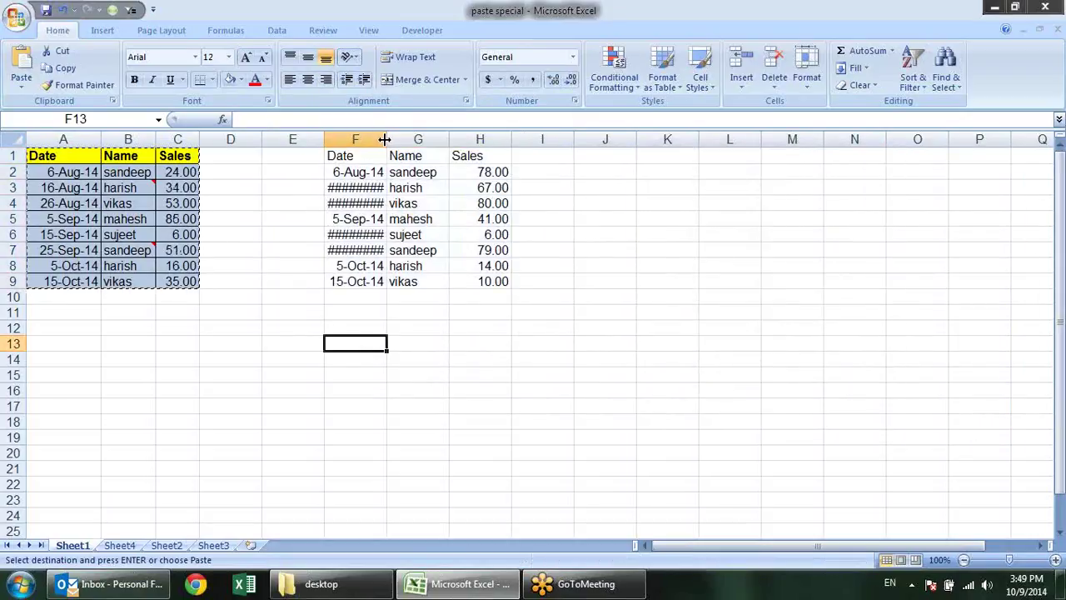
left_click_drag(387, 139, 401, 139)
key("Escape")
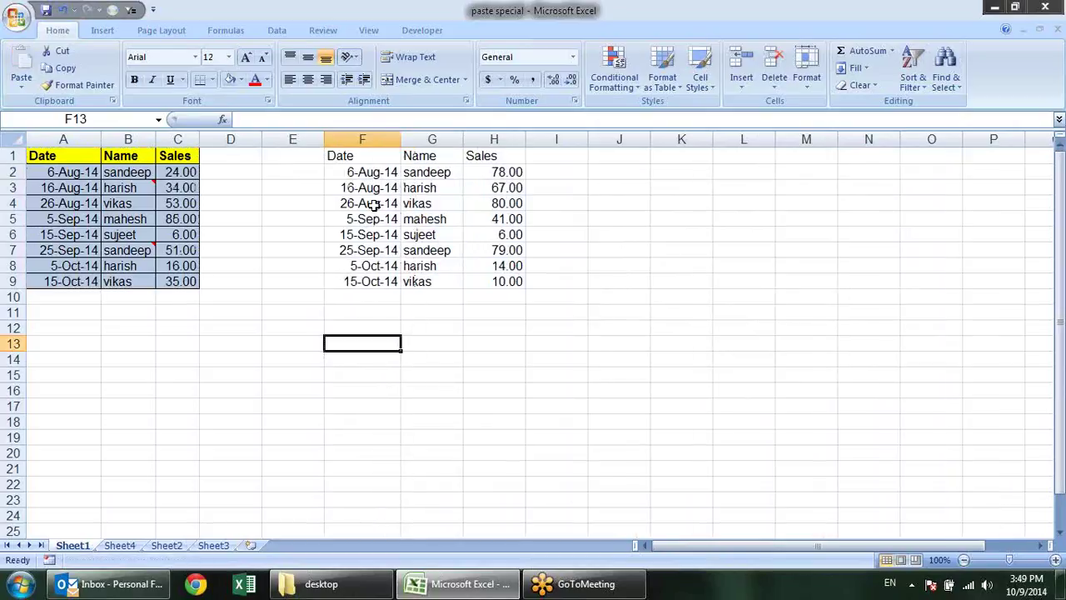
- Compare the pasted dates in column F and Sales values in column H against the original formulas
left_click(369, 189)
left_click(514, 188)
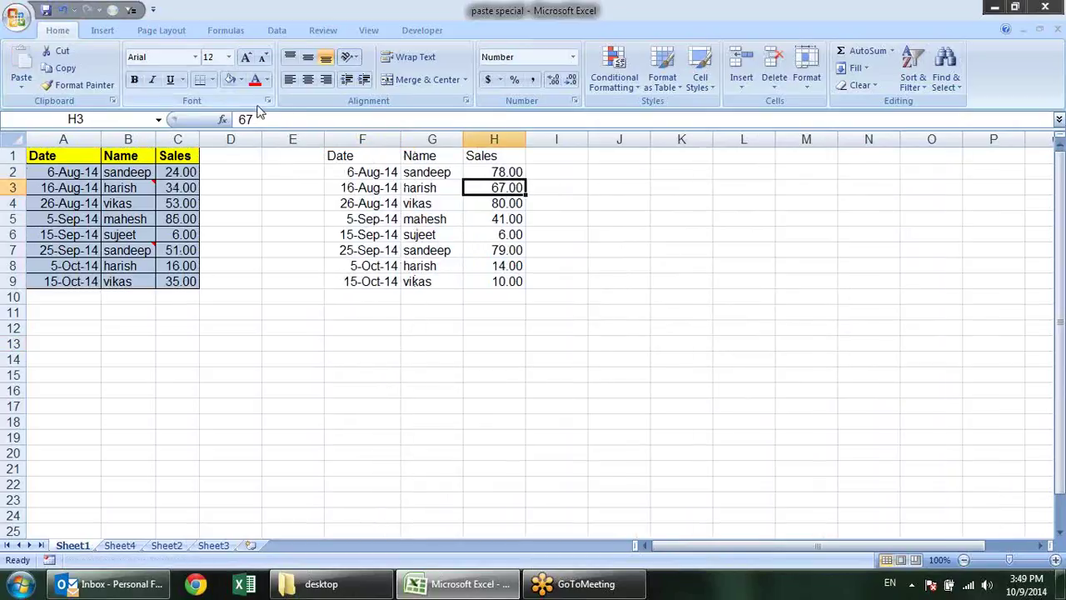
left_click(171, 186)
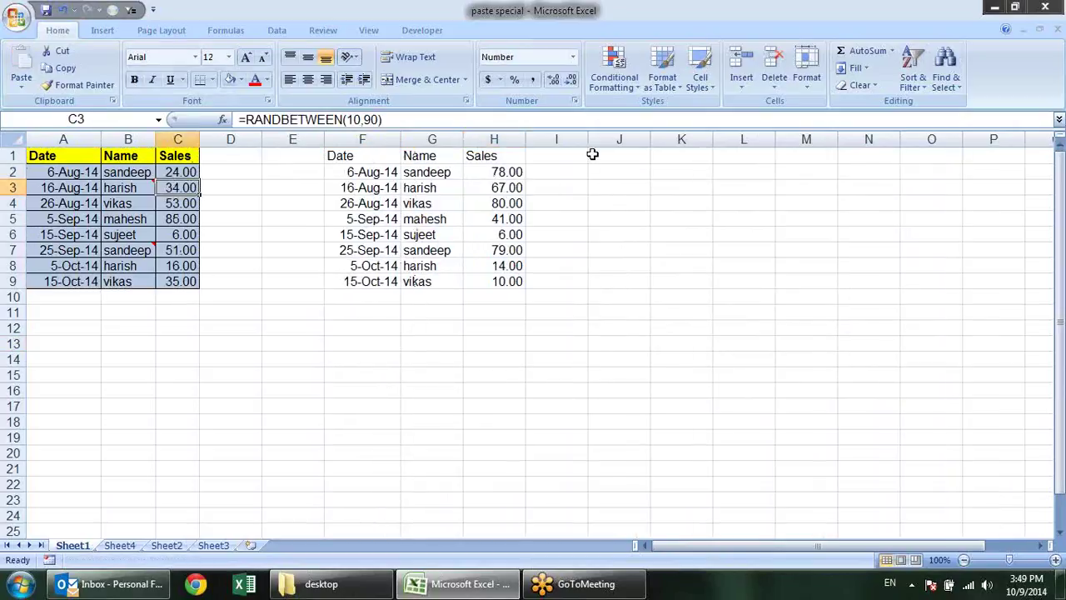
left_click(507, 173)
left_click(516, 190)
left_click(528, 252)
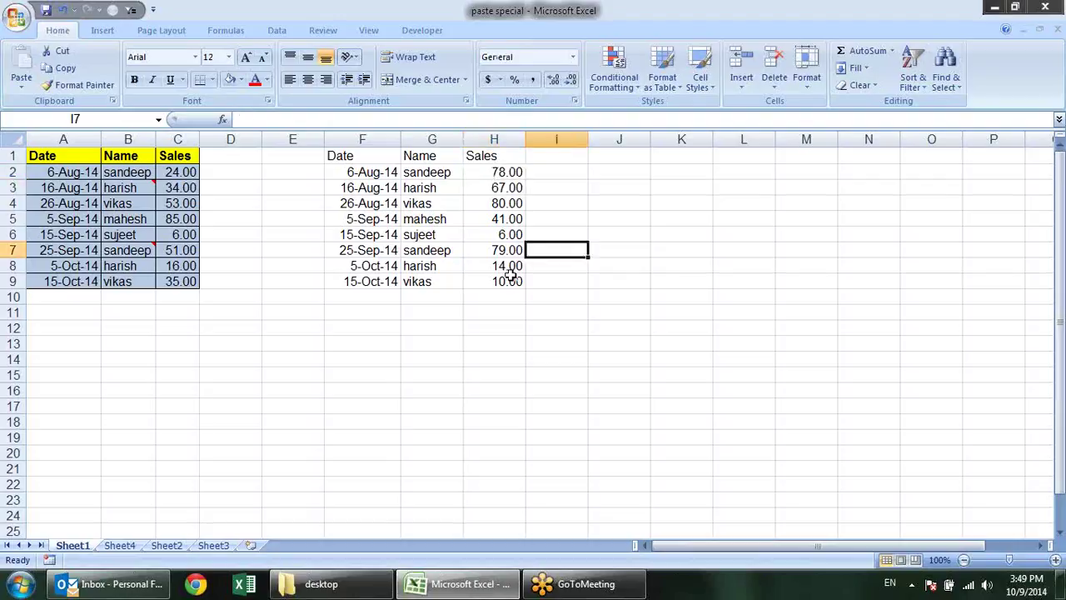
left_click(510, 278)
left_click(506, 185)
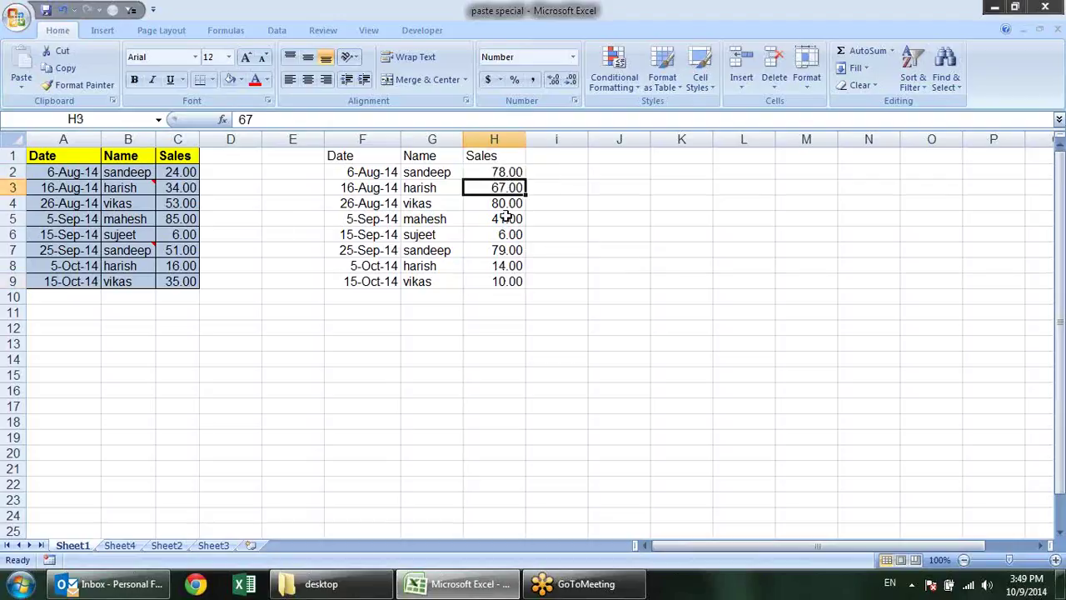
left_click(506, 218)
left_click(503, 248)
left_click(506, 268)
left_click(369, 185)
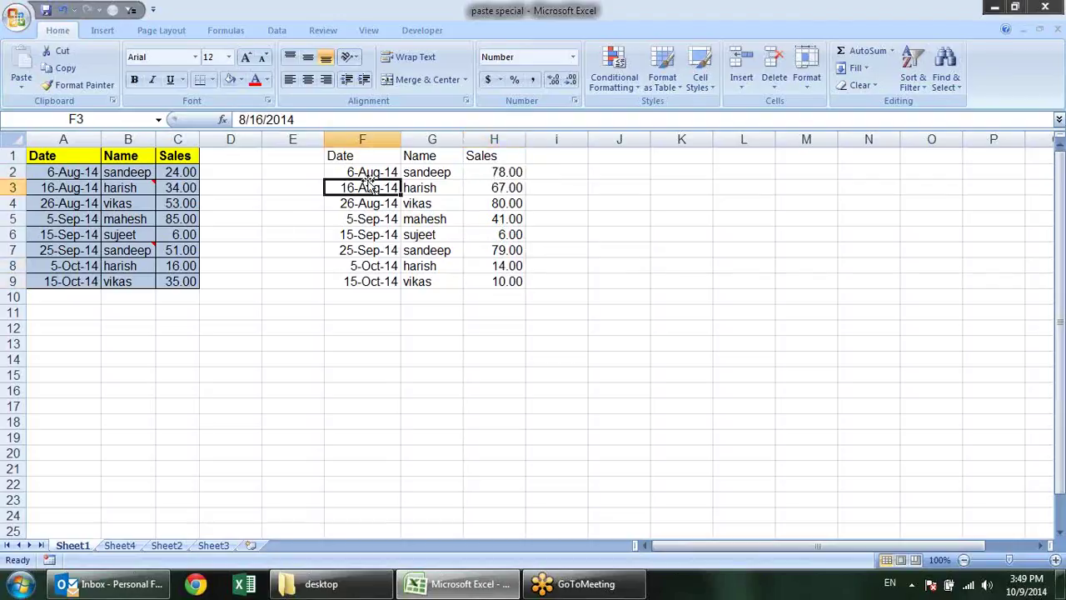
left_click(371, 220)
left_click(369, 254)
left_click(376, 299)
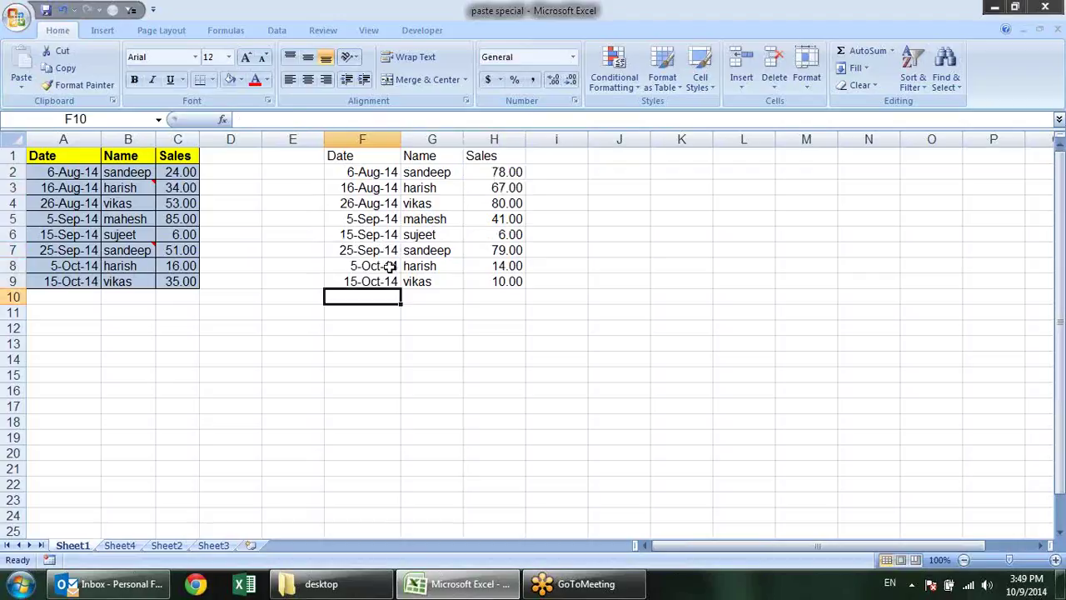
left_click(369, 202)
left_click(369, 185)
- Delete the pasted copy from F1:H9
left_click_drag(376, 158, 517, 281)
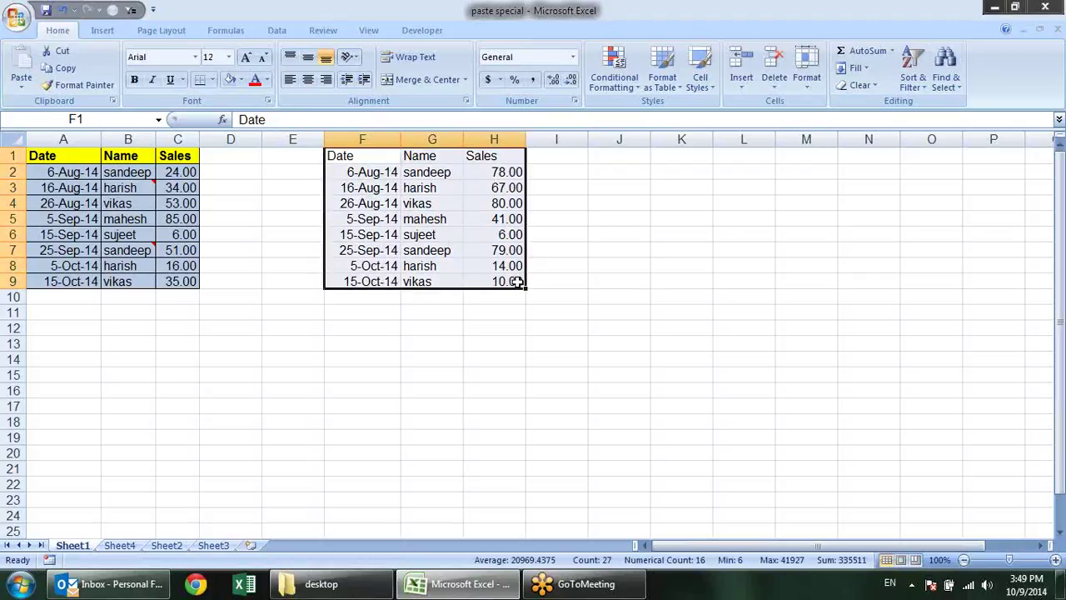
key("Delete")
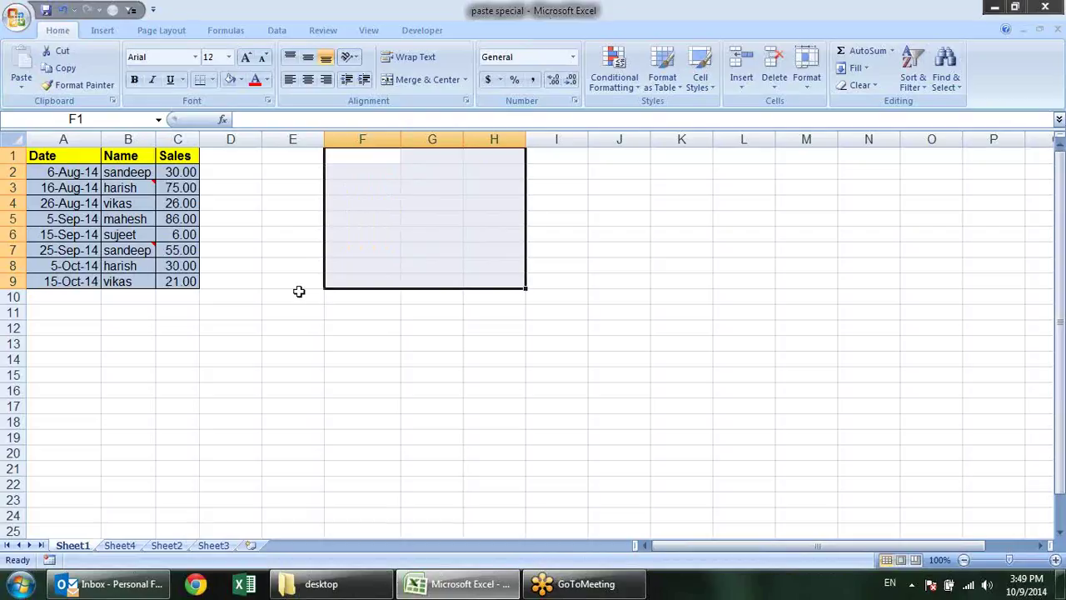
left_click(297, 293)
- Copy A1:C9 and paste only its formats at F1
left_click_drag(90, 156, 172, 282)
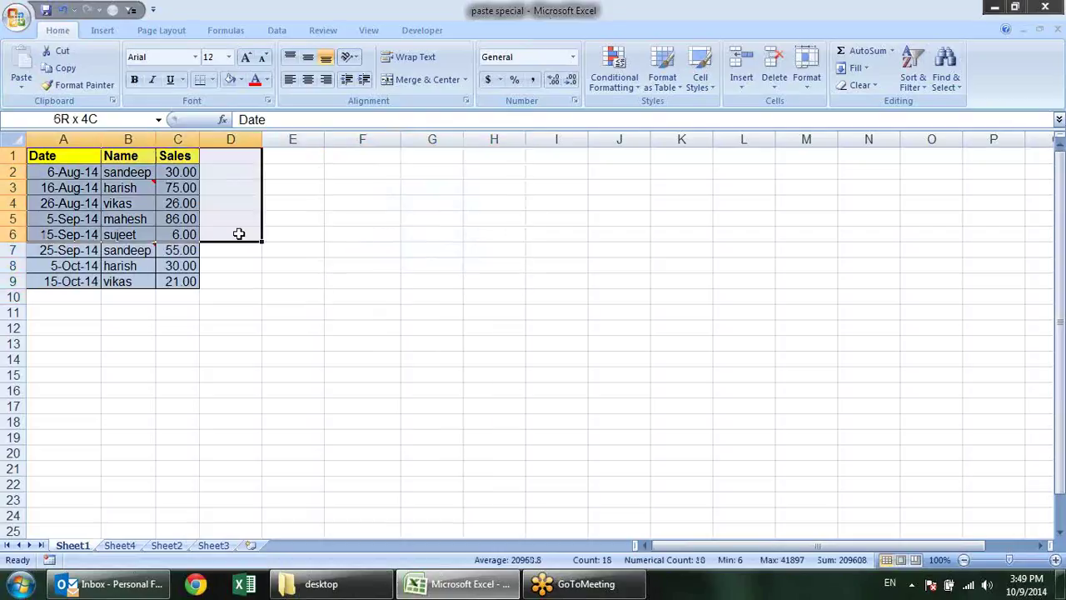
key("ctrl+c")
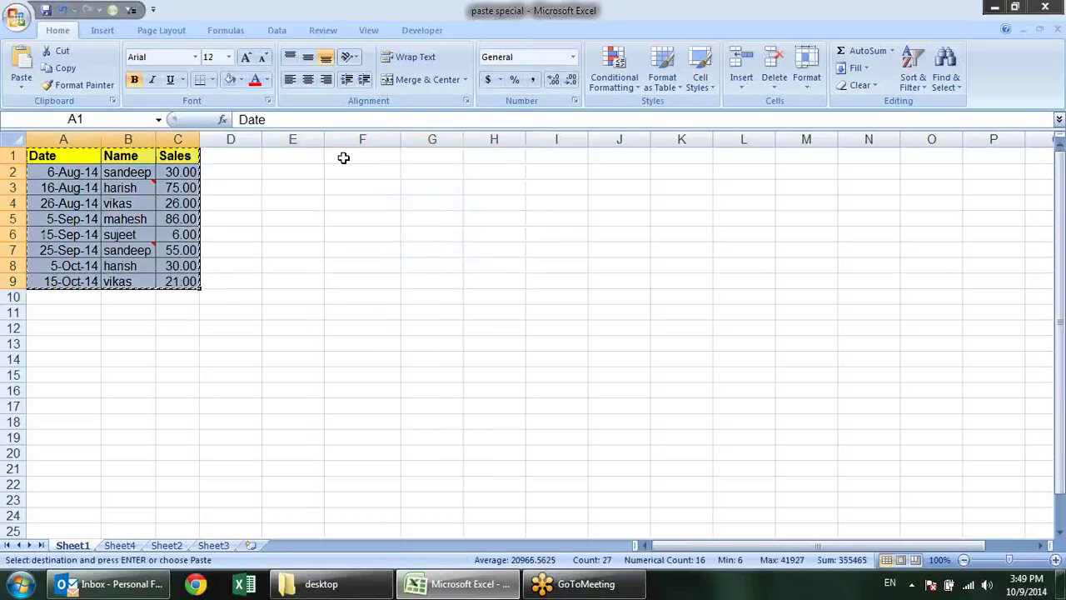
left_click(343, 158)
right_click(343, 158)
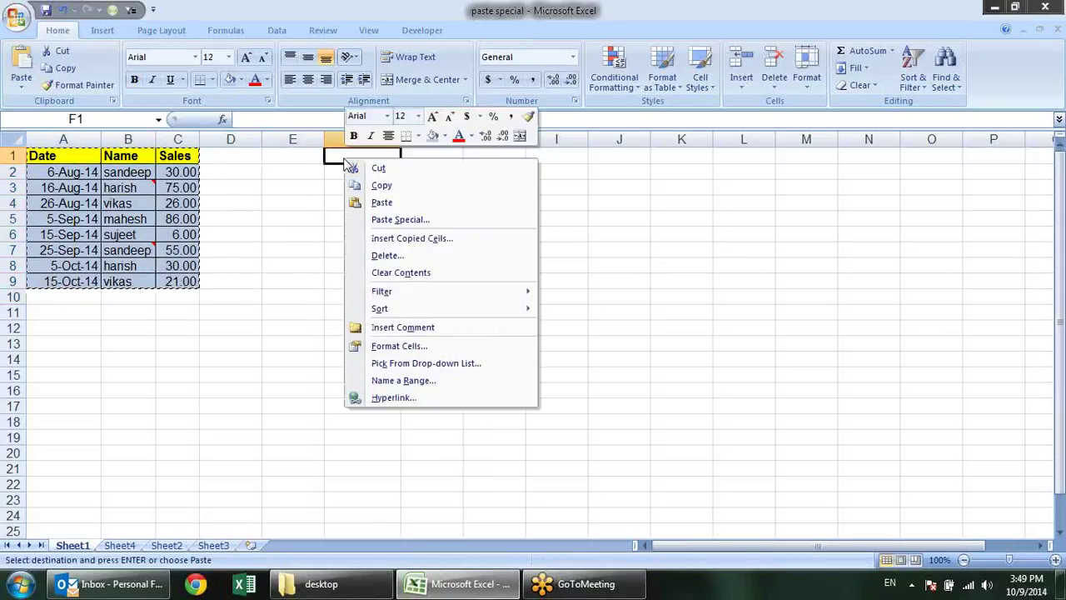
left_click(419, 216)
left_click_drag(427, 77, 697, 130)
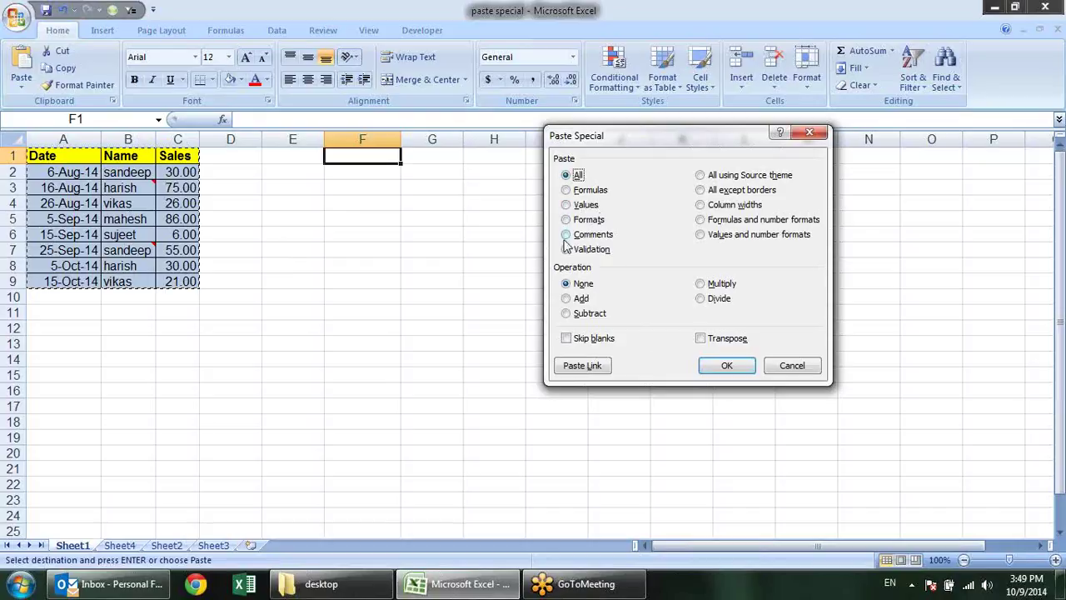
left_click(586, 205)
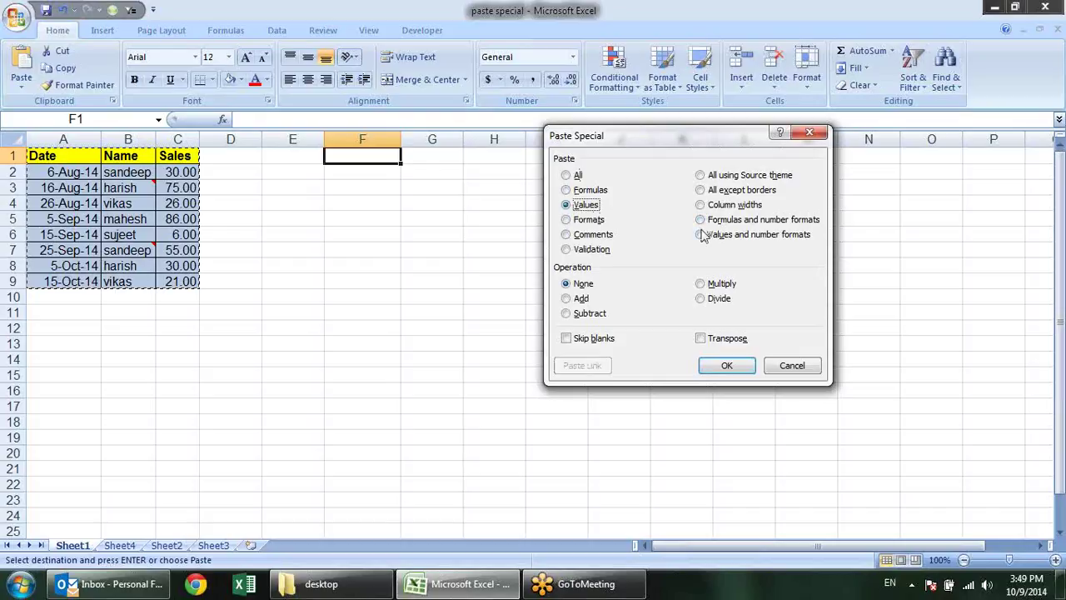
left_click(588, 219)
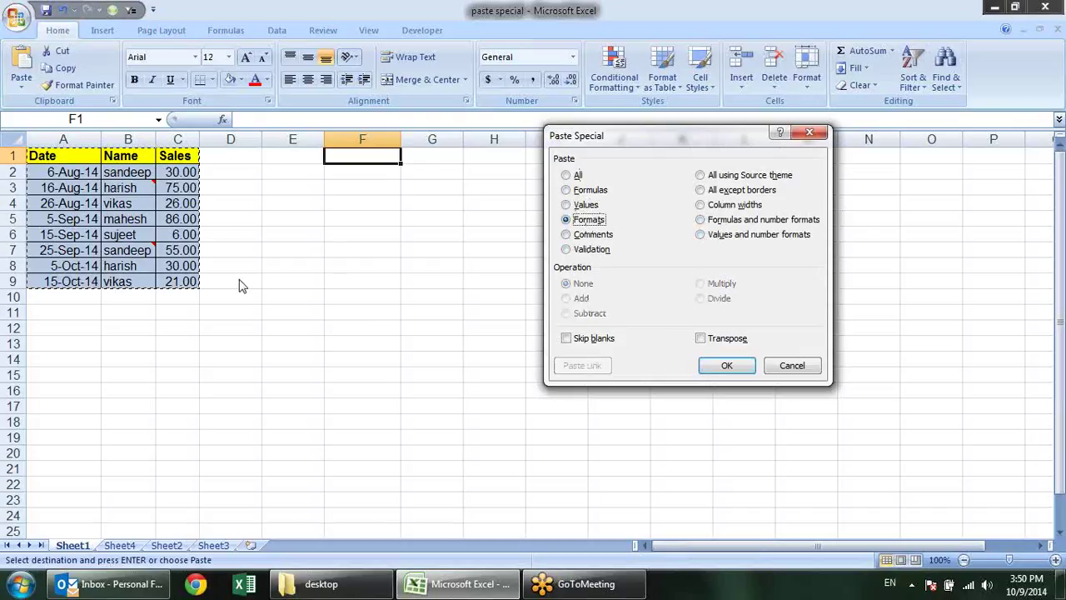
left_click(726, 366)
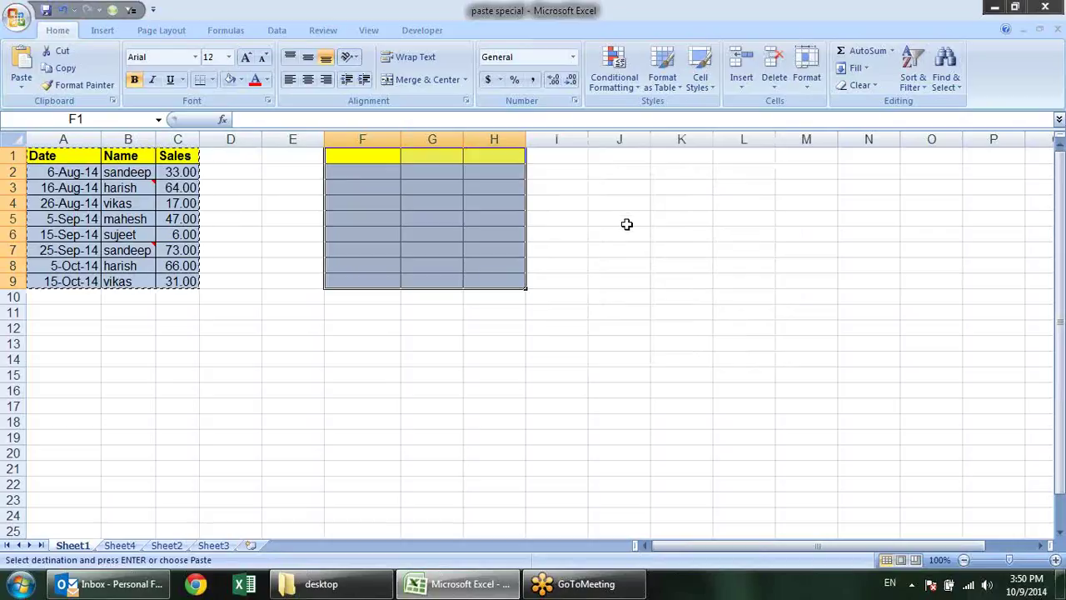
- Undo the formats paste and paste the table's values and number formats at F1 instead
key("ctrl+z")
left_click(356, 159)
right_click(362, 158)
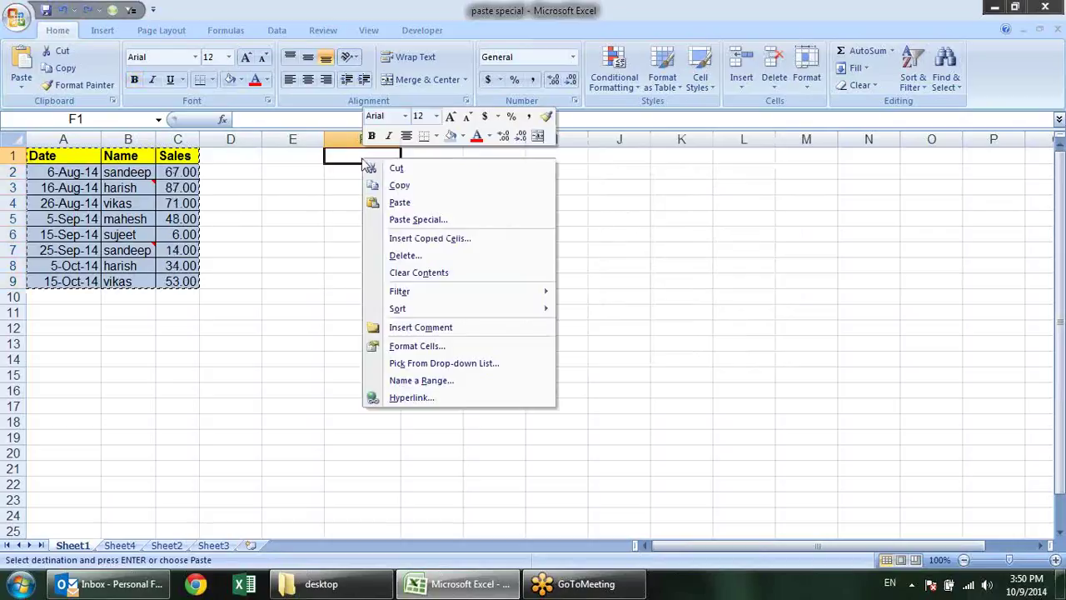
left_click(421, 219)
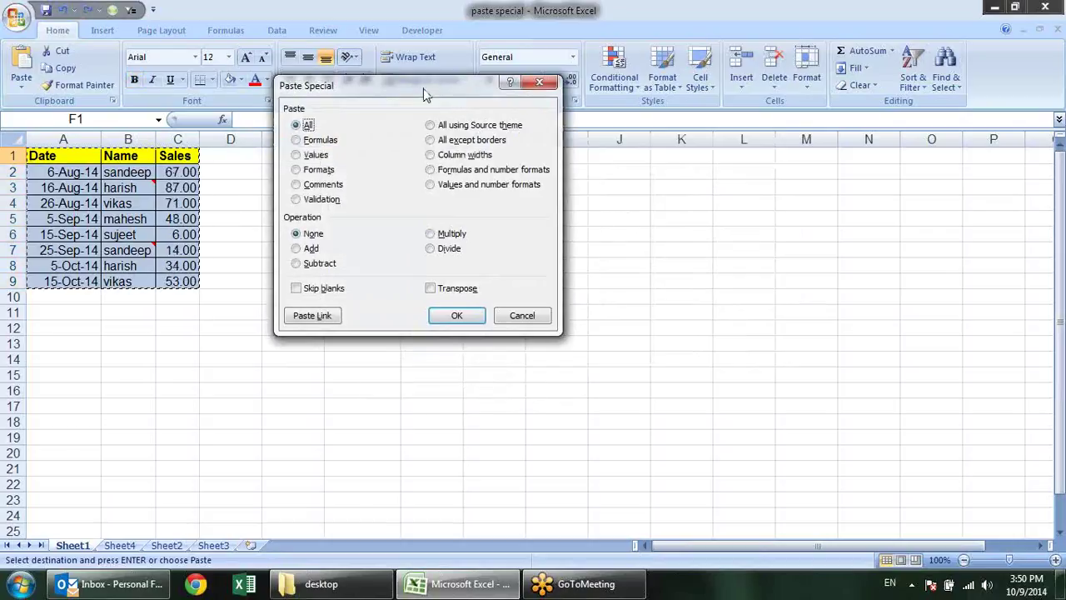
left_click_drag(424, 95, 745, 149)
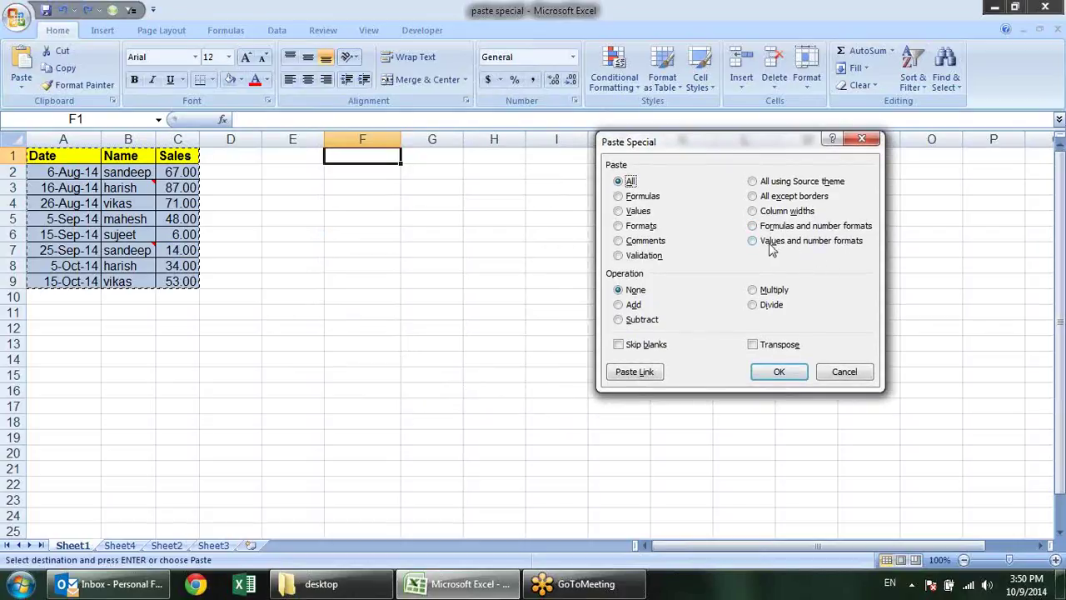
left_click(772, 244)
left_click(779, 371)
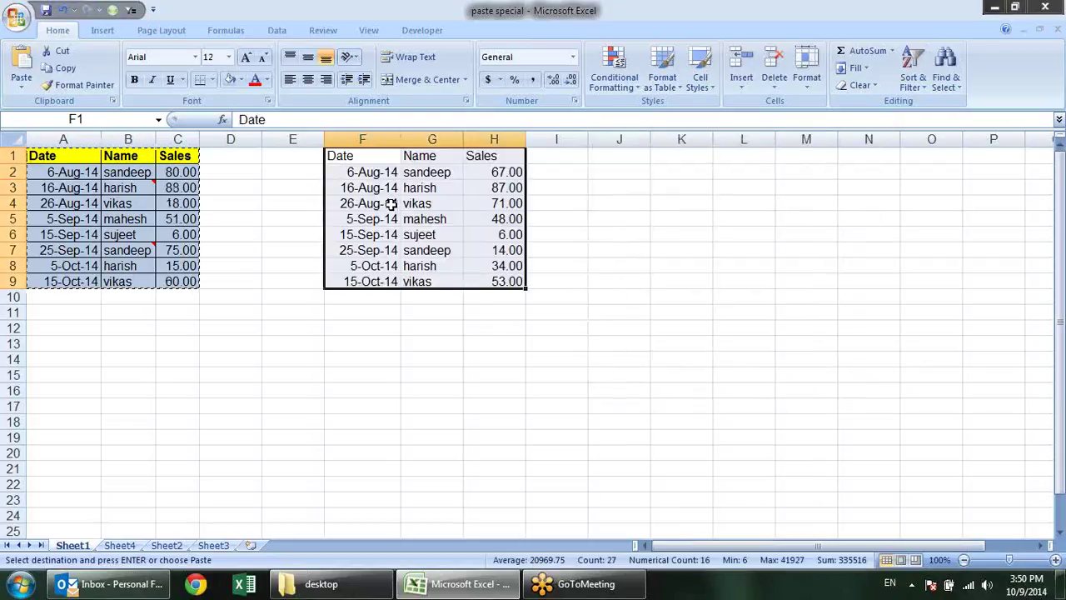
left_click(391, 204)
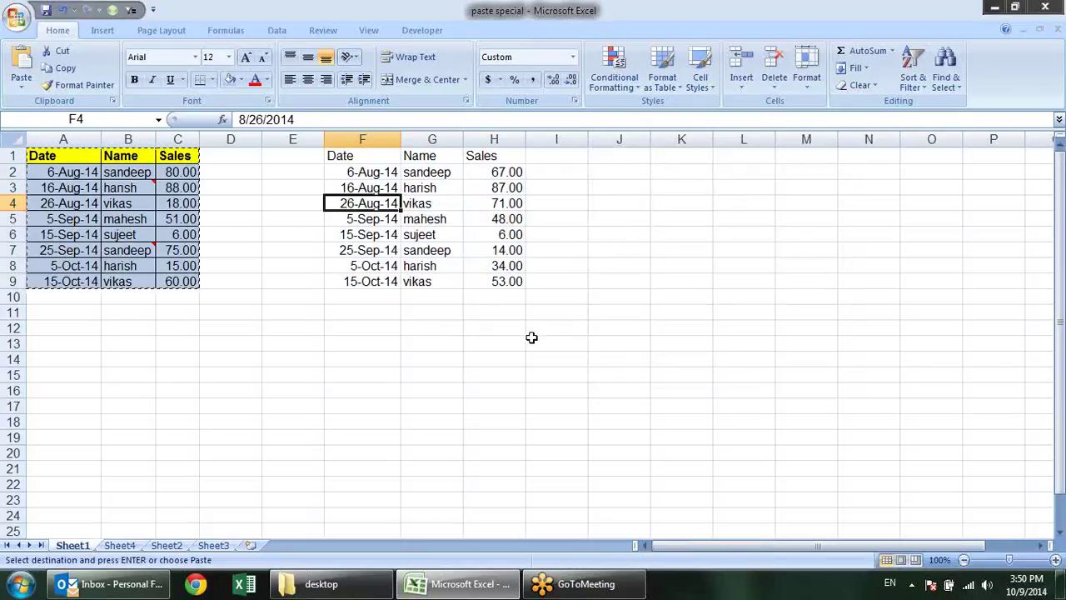
mouse_move(383, 138)
left_mouse_down()
mouse_move(524, 137)
mouse_move(375, 139)
mouse_move(524, 139)
mouse_move(421, 139)
left_mouse_up()
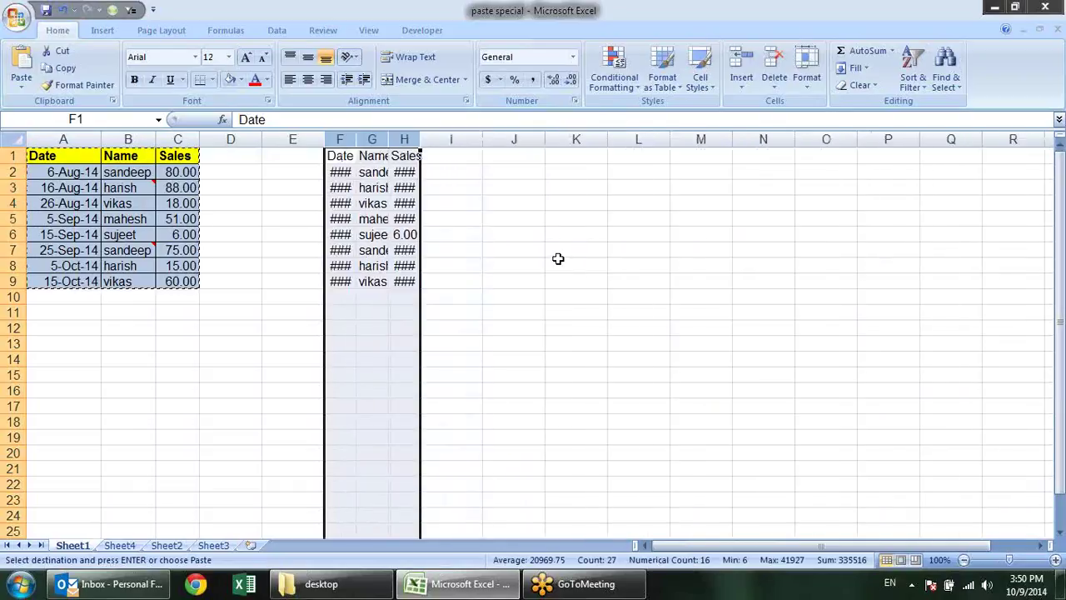
- Paste A1:C9's values and number formats into F1 using Ctrl+Alt+V
left_click(567, 263)
left_click_drag(48, 158, 192, 288)
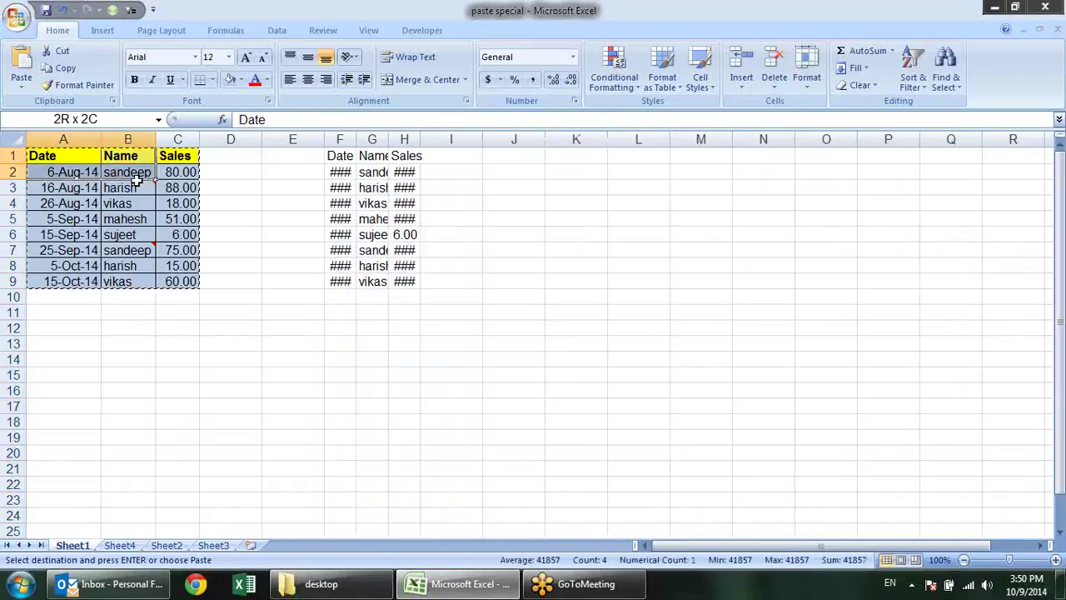
left_click(339, 156)
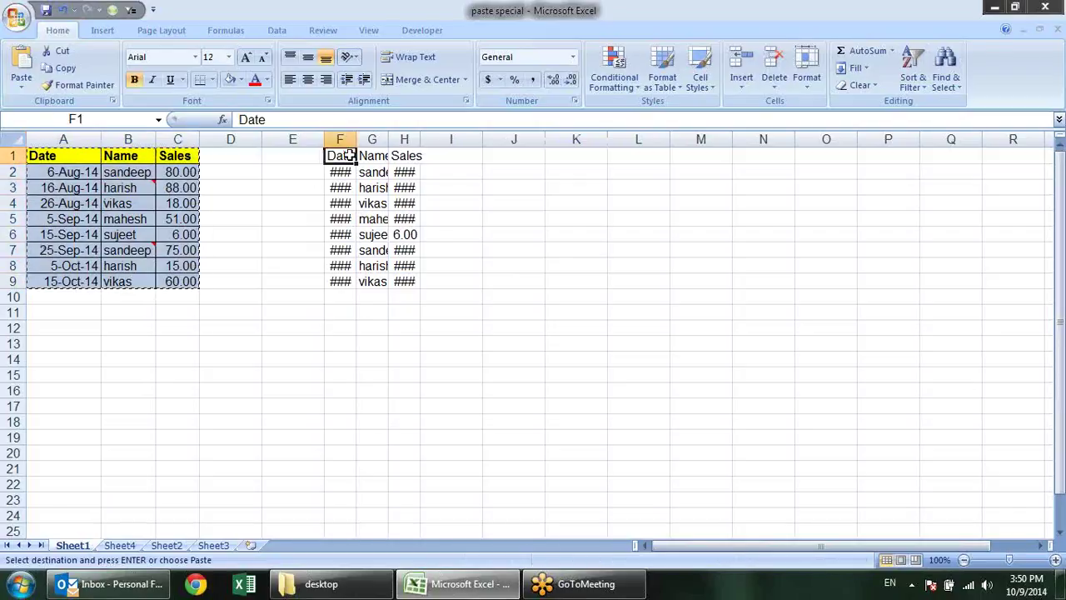
key("ctrl+alt+v")
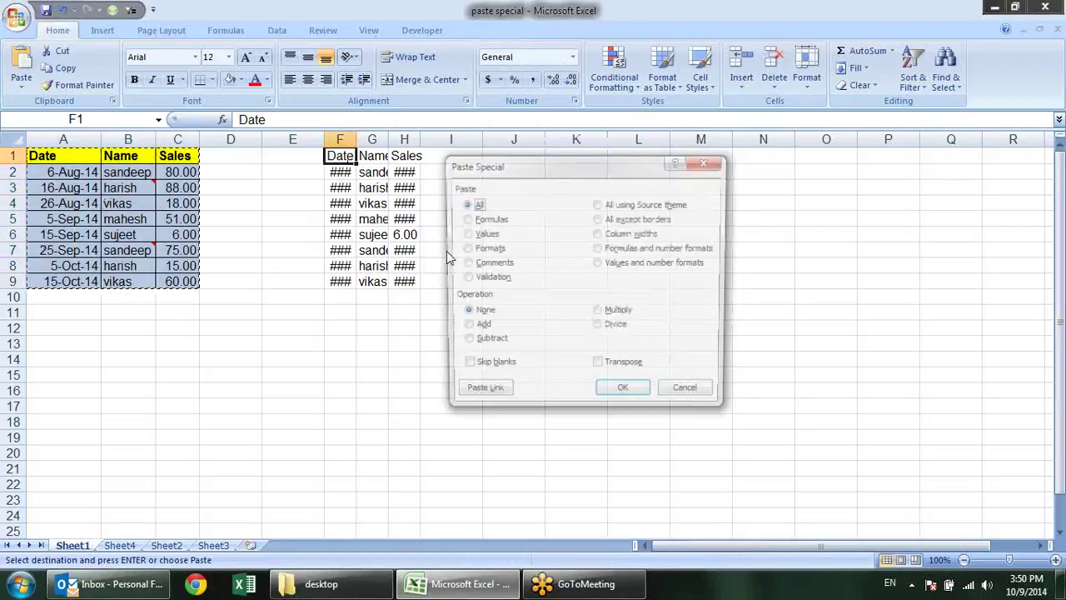
left_click(640, 264)
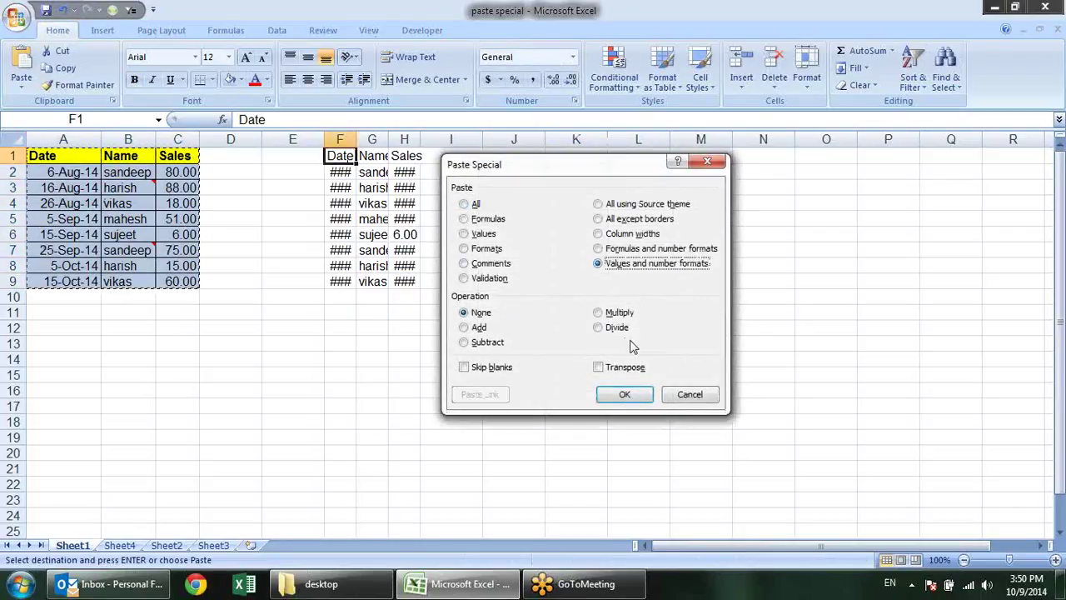
left_click(621, 394)
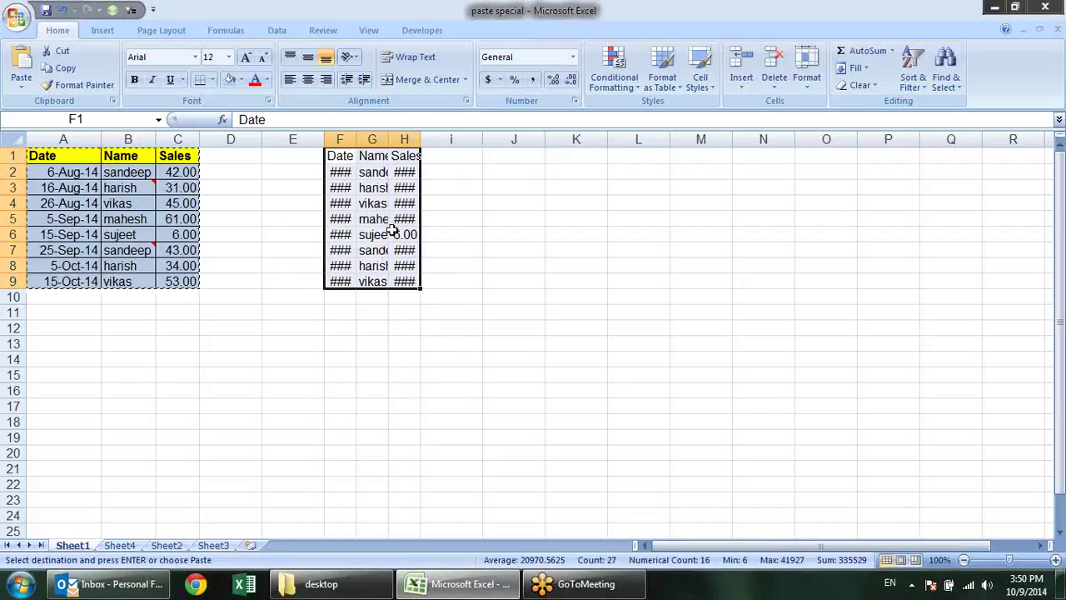
- Apply the original table's column widths to columns F to H
left_click(332, 156)
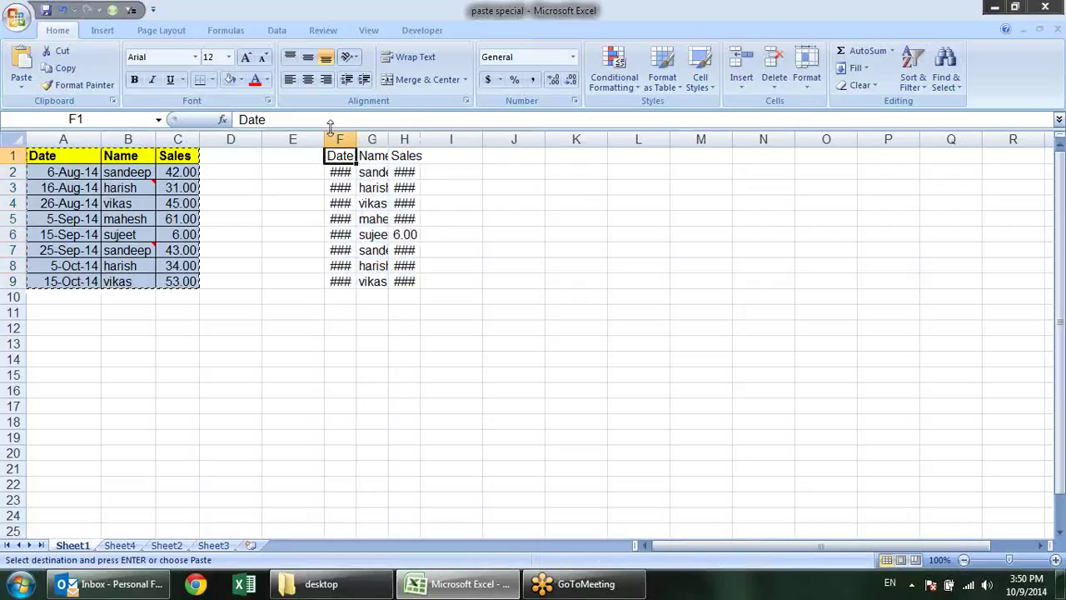
right_click(333, 156)
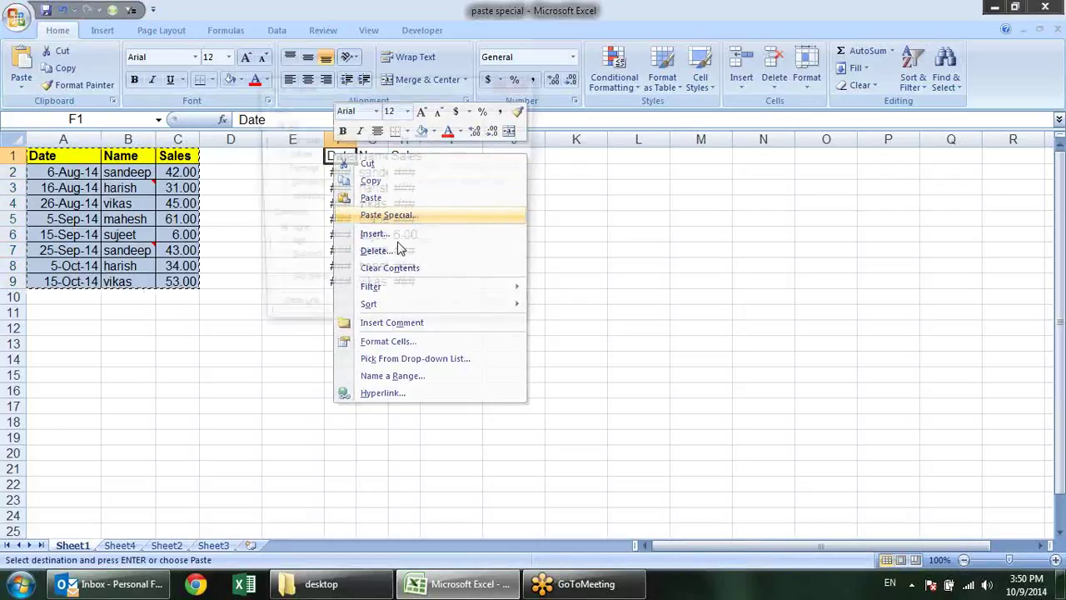
left_click(416, 216)
left_click(432, 156)
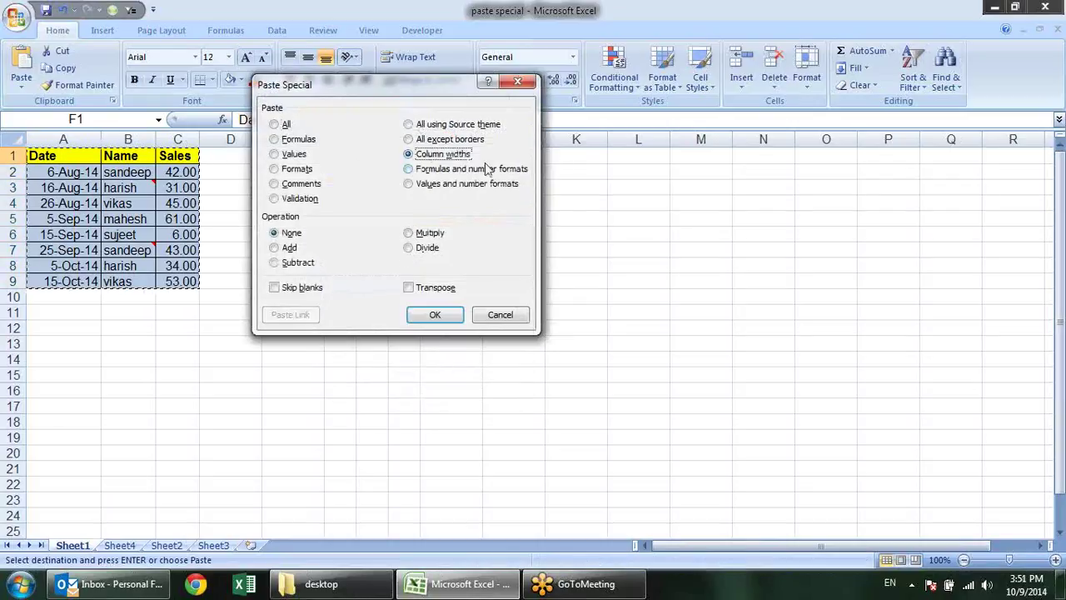
left_click(433, 317)
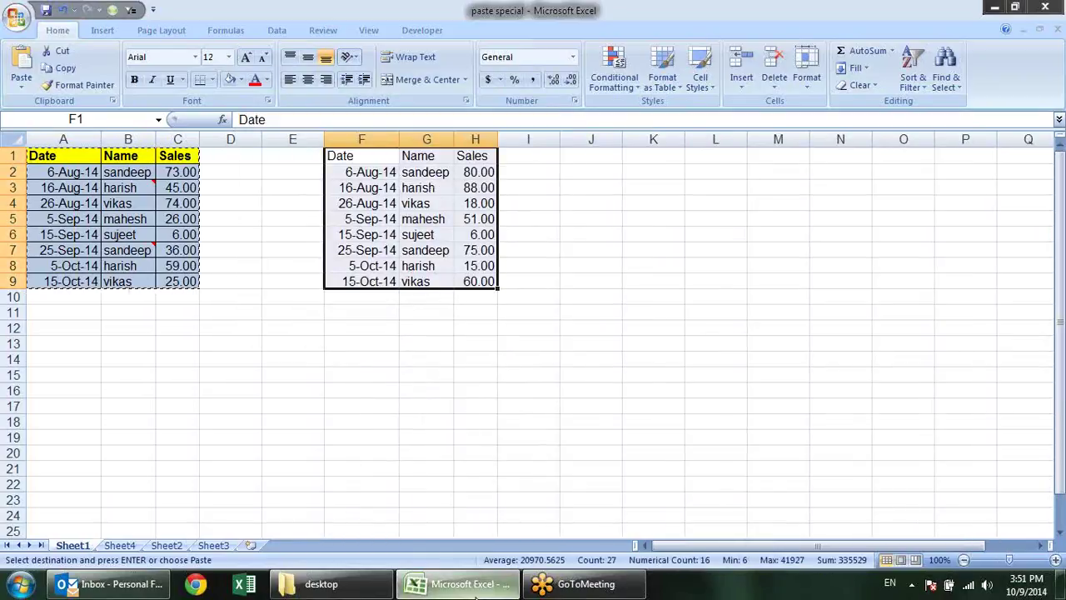
mouse_move(476, 596)
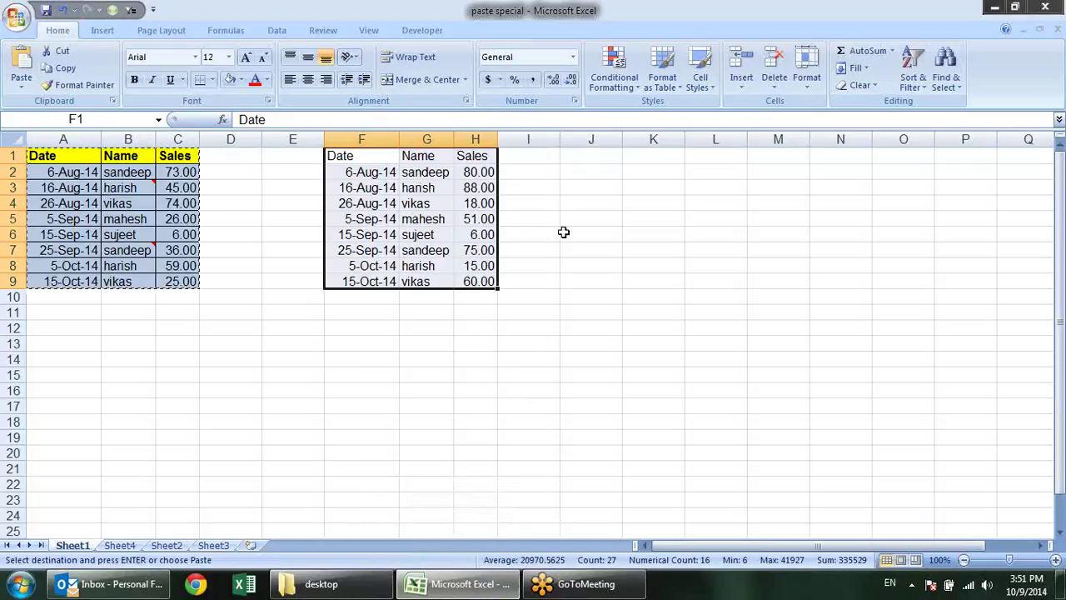
left_click(585, 158)
key("alt+e")
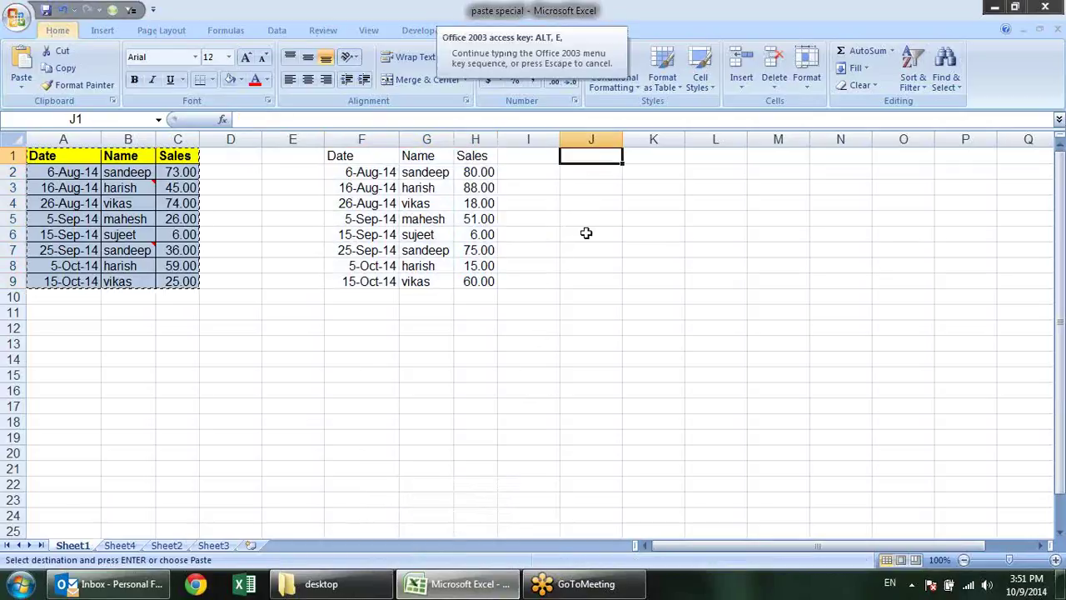
key("s")
left_click(615, 222)
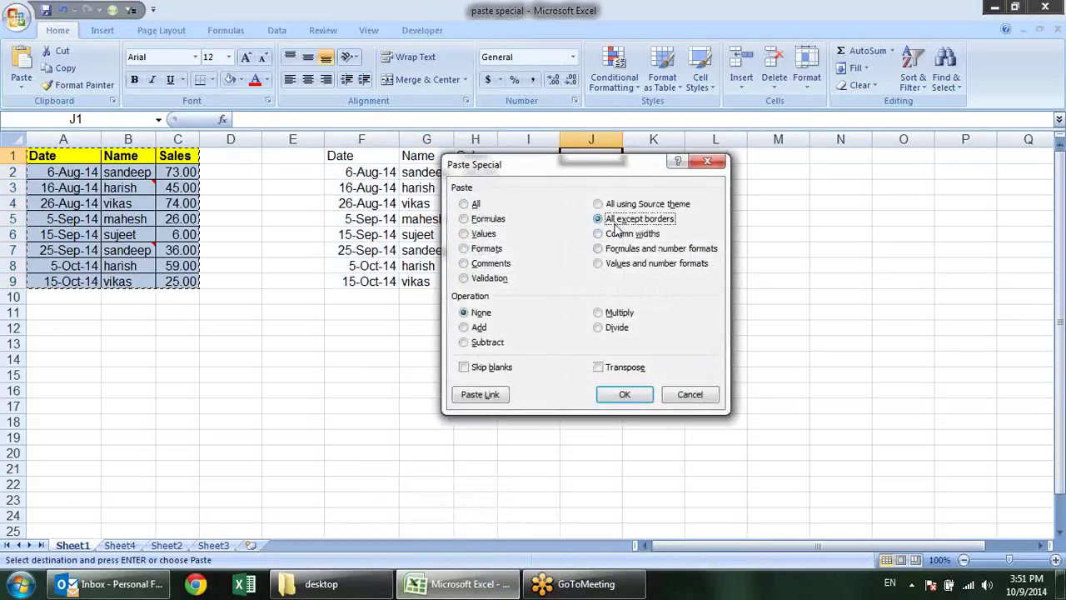
left_click(629, 396)
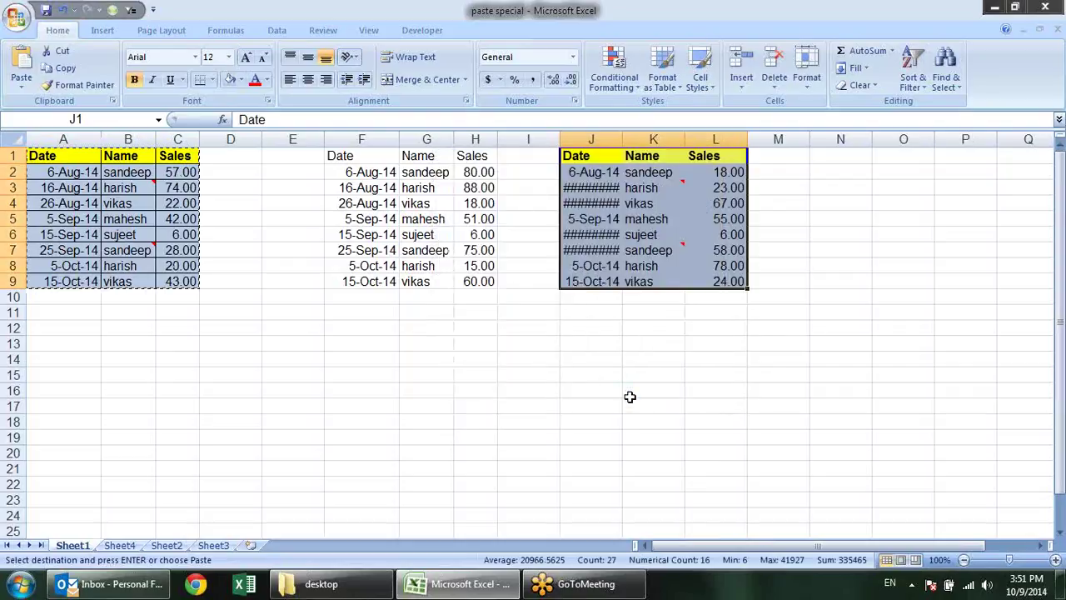
left_click(721, 204)
left_click(717, 249)
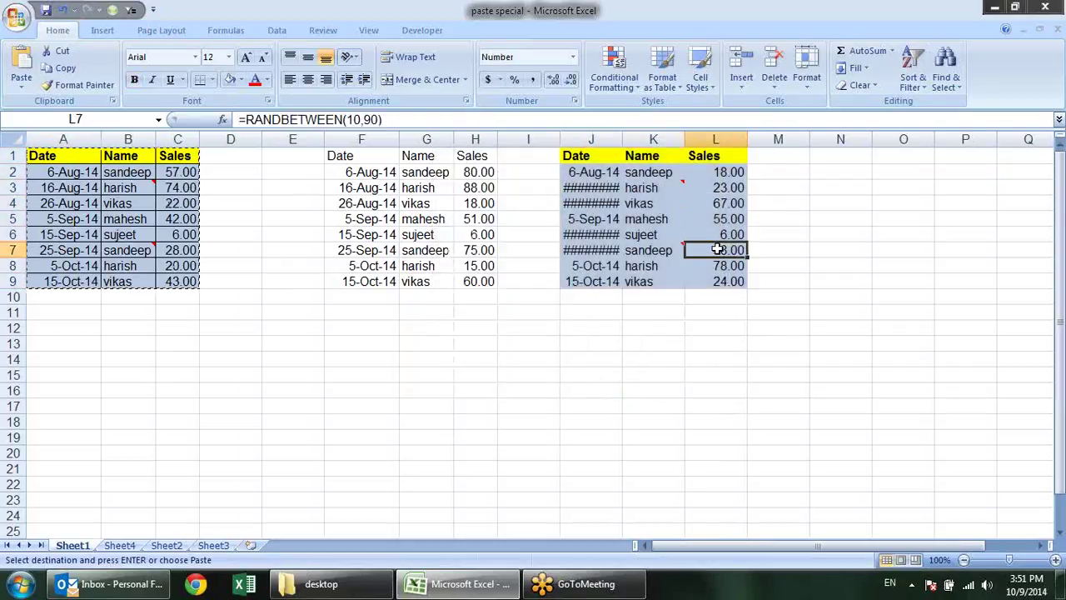
left_click(590, 203)
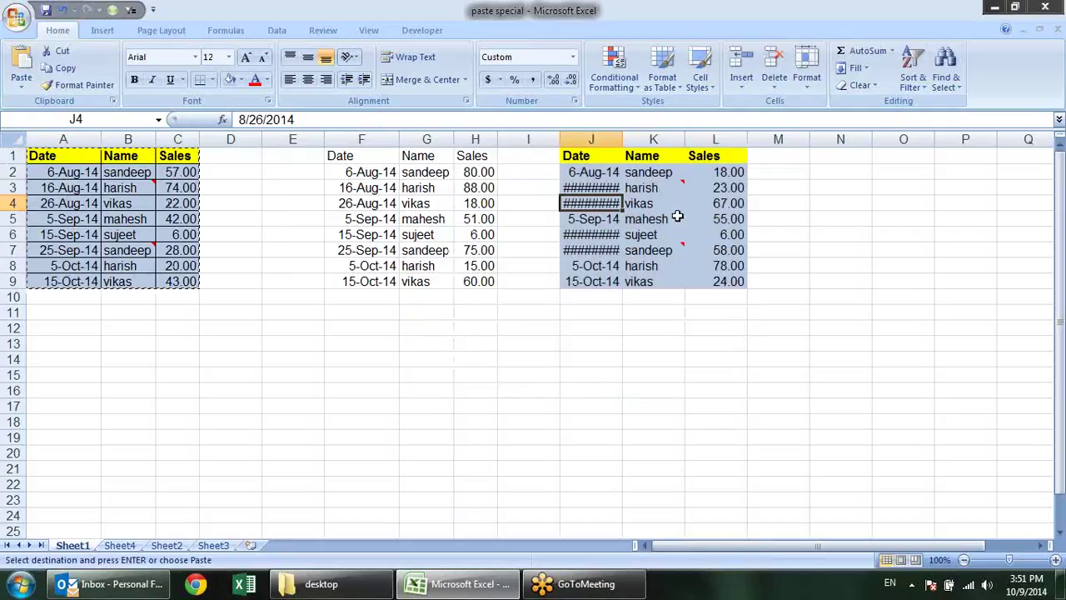
key("ctrl+z")
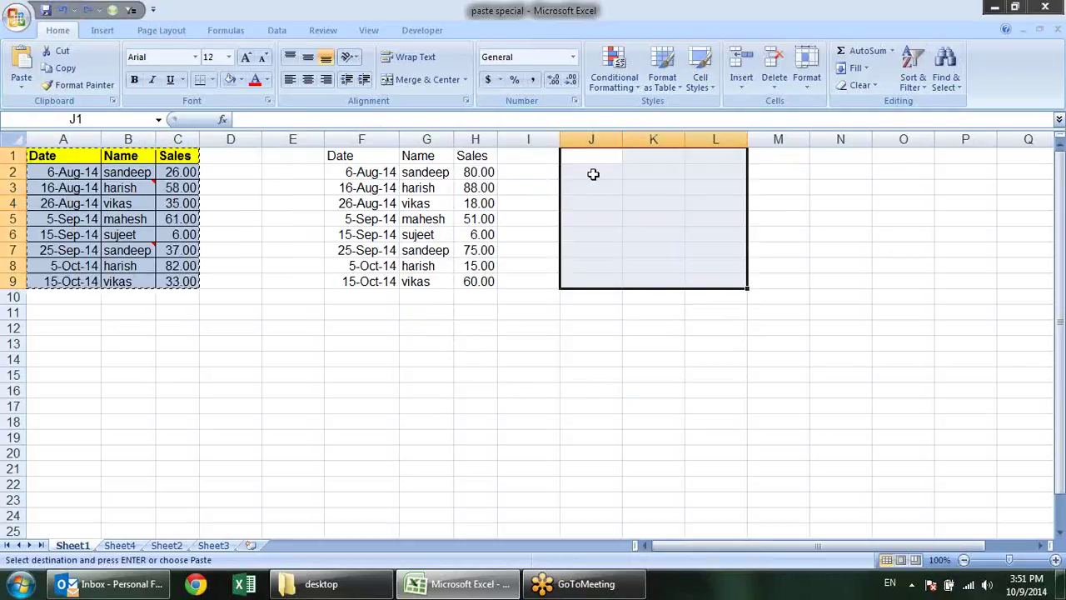
- Paste the table into J1:L9 with All using Source theme
right_click(583, 159)
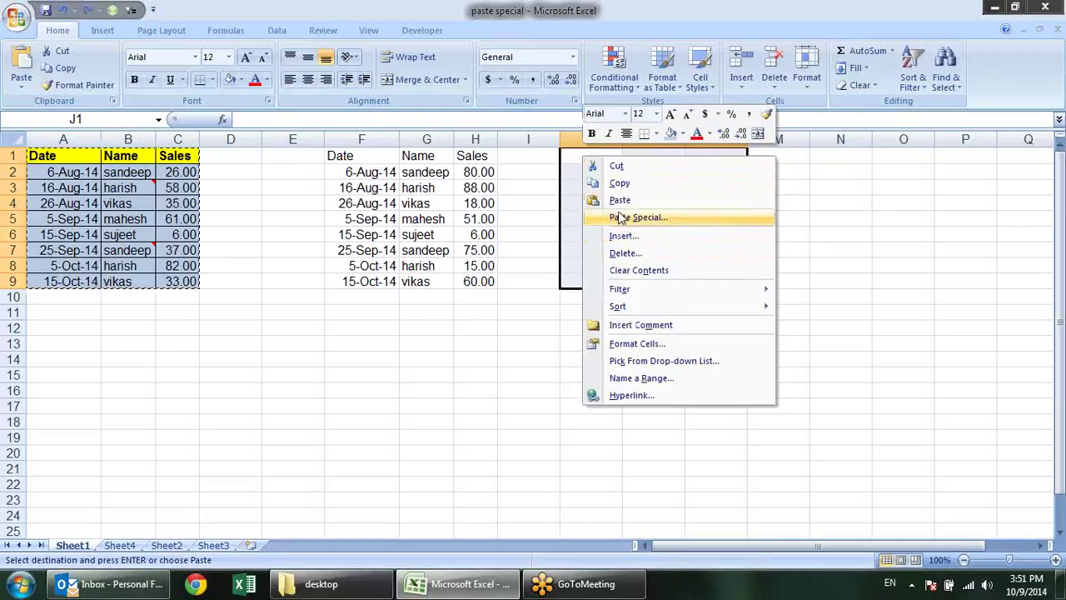
left_click(621, 218)
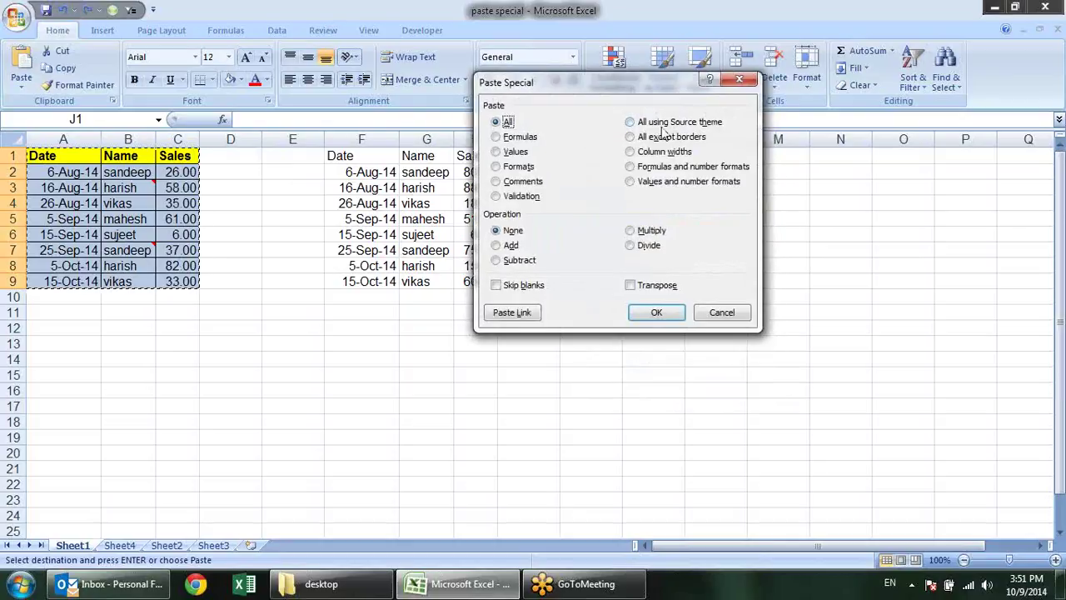
left_click(700, 123)
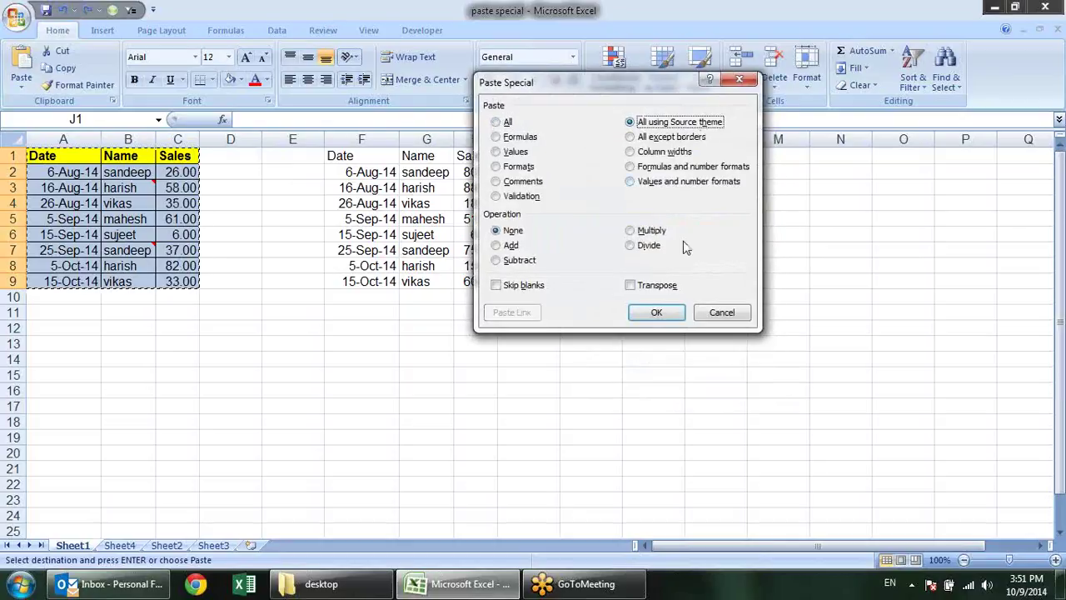
left_click(666, 313)
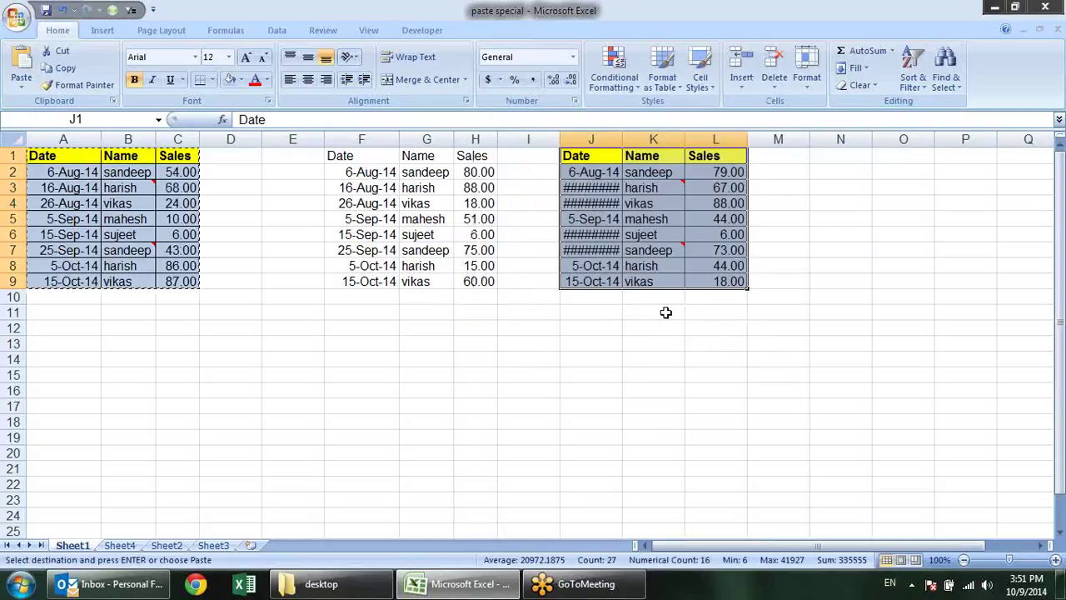
- Browse the Page Layout themes list and close it without changing anything
left_click(178, 34)
left_click(22, 71)
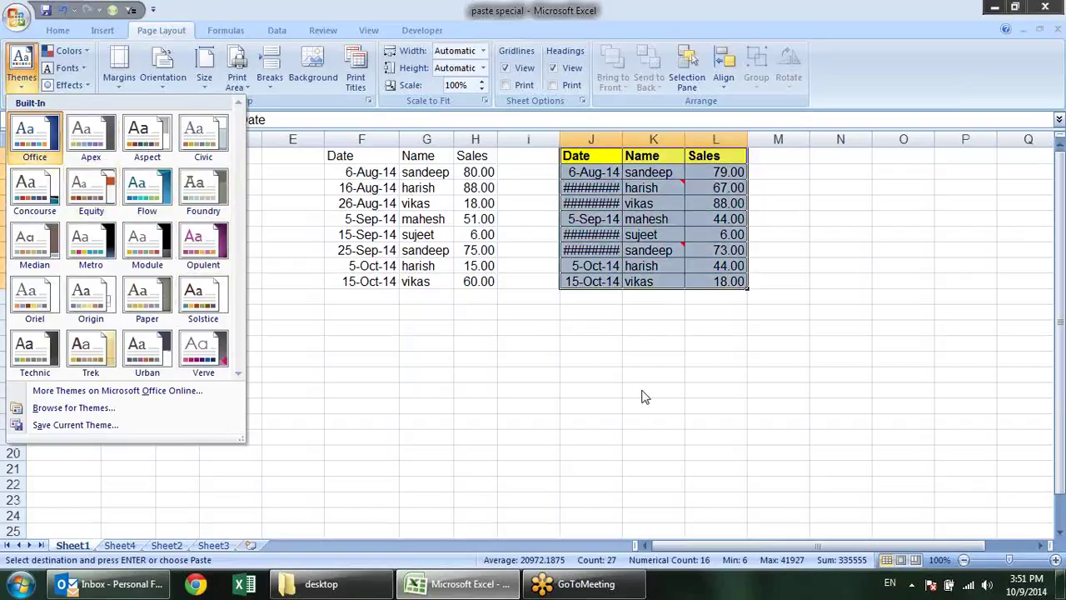
key("Escape")
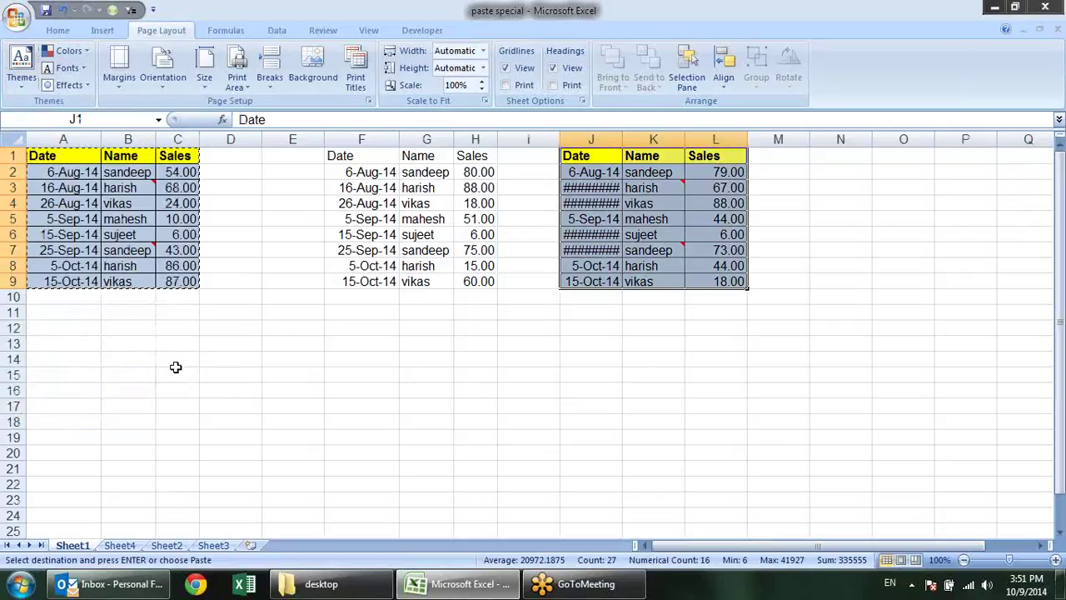
- Paste only the original table's formats onto F1:H9 with Ctrl+Alt+V
left_click(241, 327)
key("ctrl+alt+v")
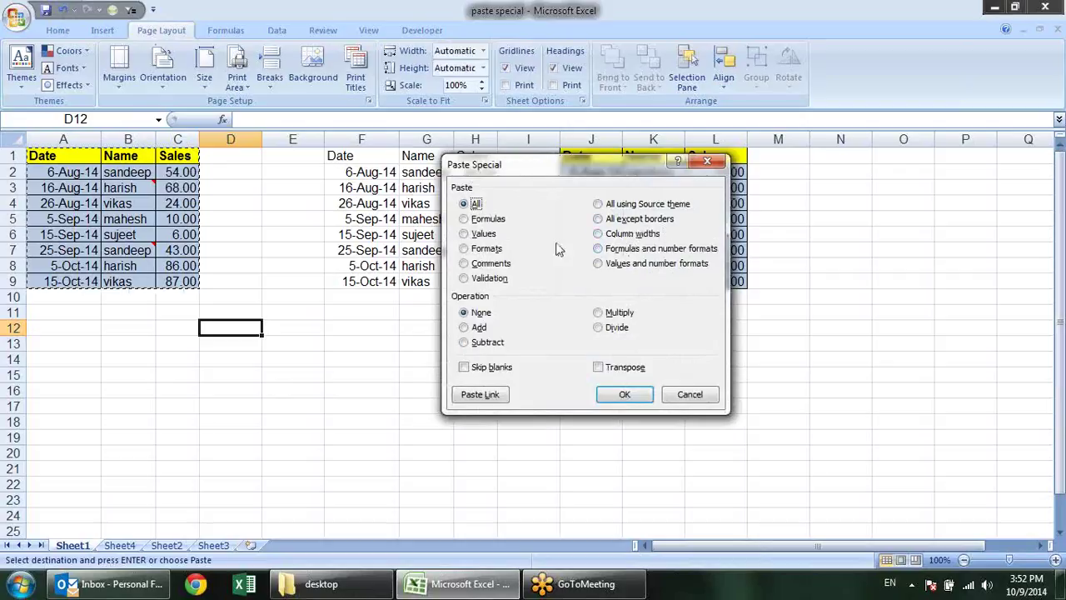
key("Return")
left_click(371, 164)
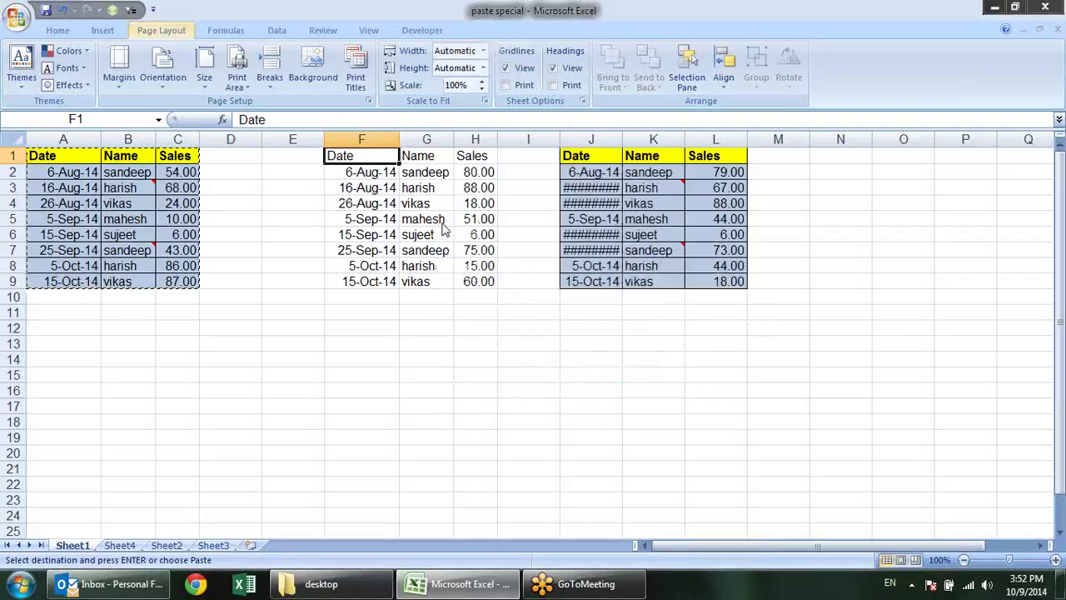
key("ctrl+alt+v")
left_click(491, 249)
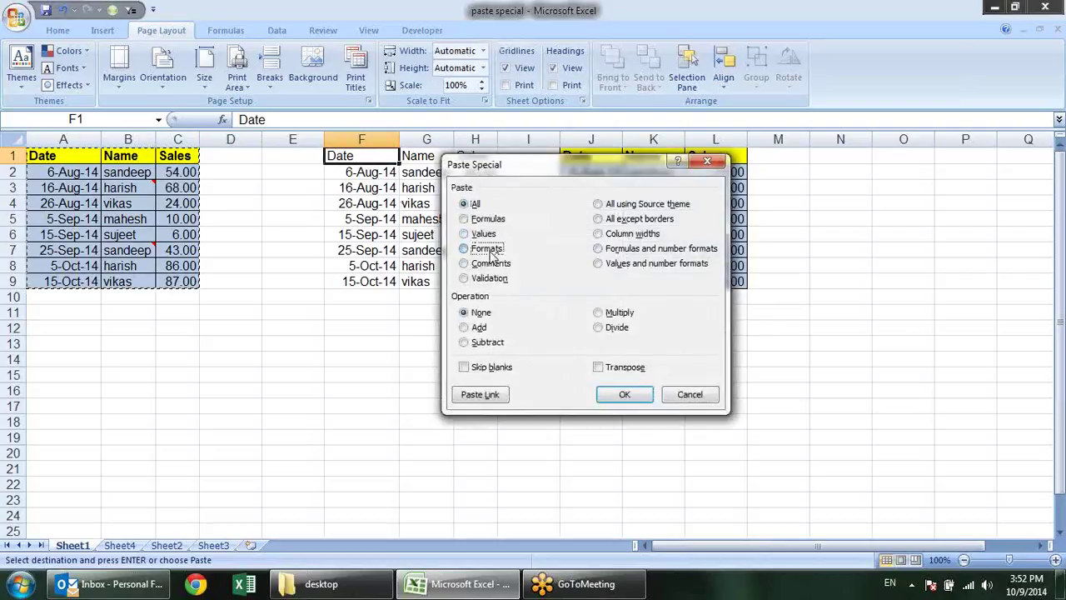
left_click(624, 394)
- Clear the selection and end copy mode on the source table
left_click(380, 152)
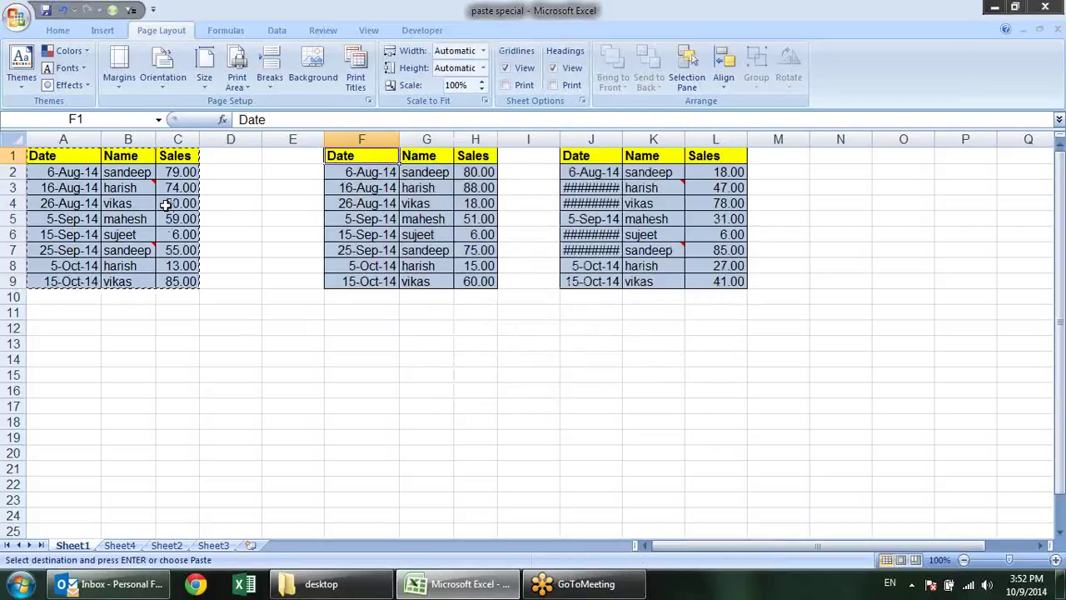
mouse_move(153, 182)
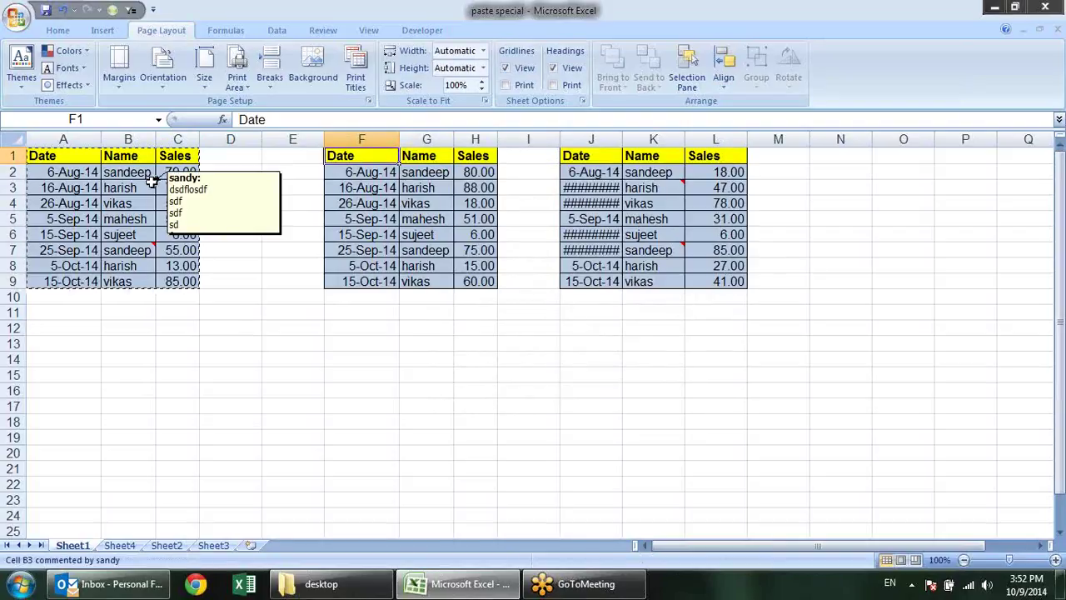
mouse_move(152, 244)
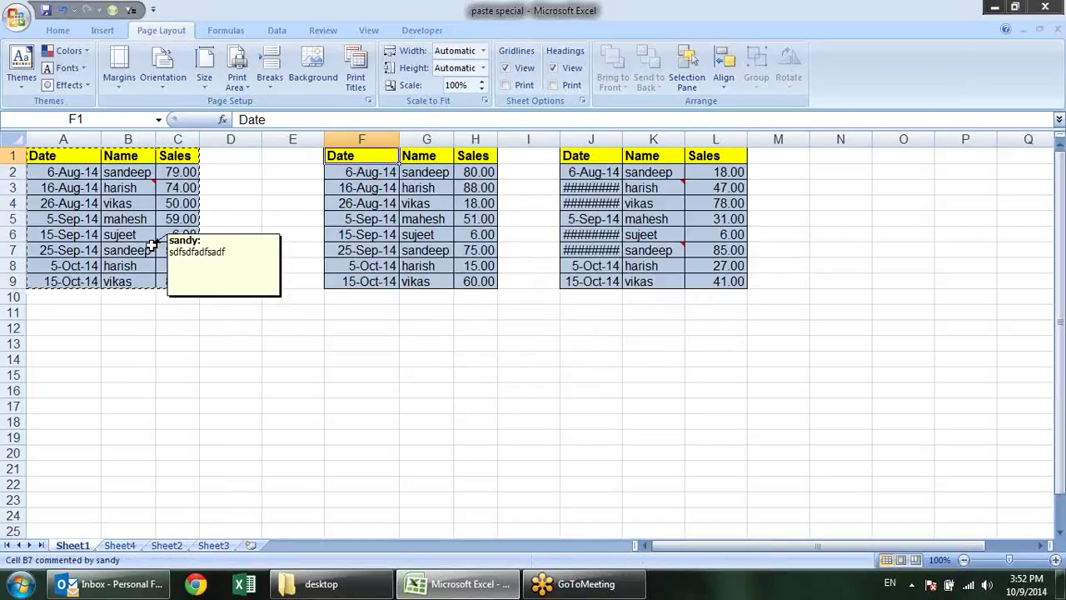
key("Escape")
left_click(259, 313)
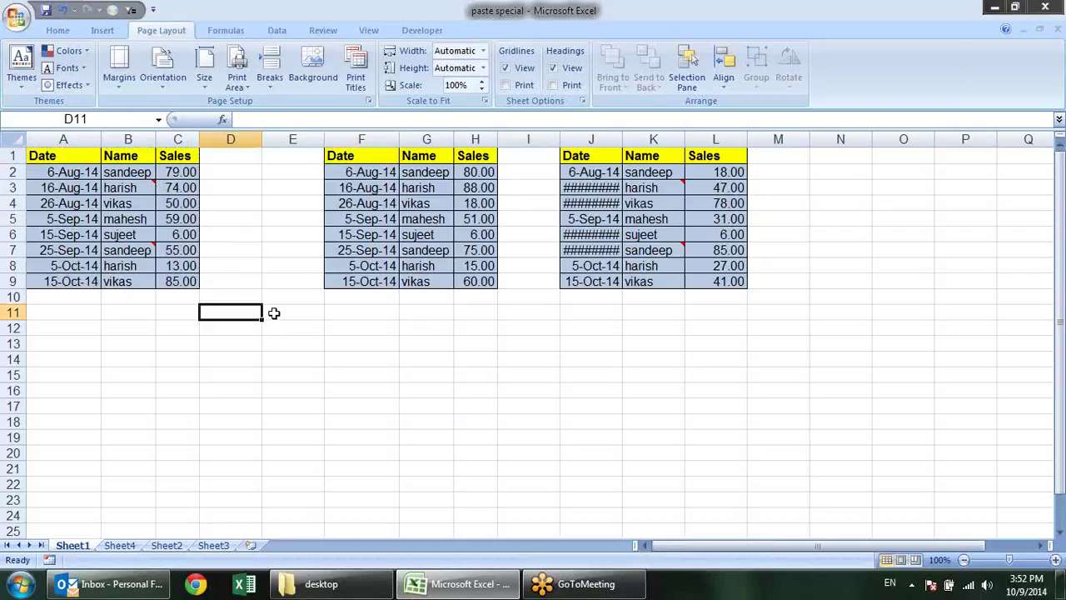
- Copy the Name cells B3:B7 and paste only their comments onto G12:G16
left_click_drag(151, 191, 147, 243)
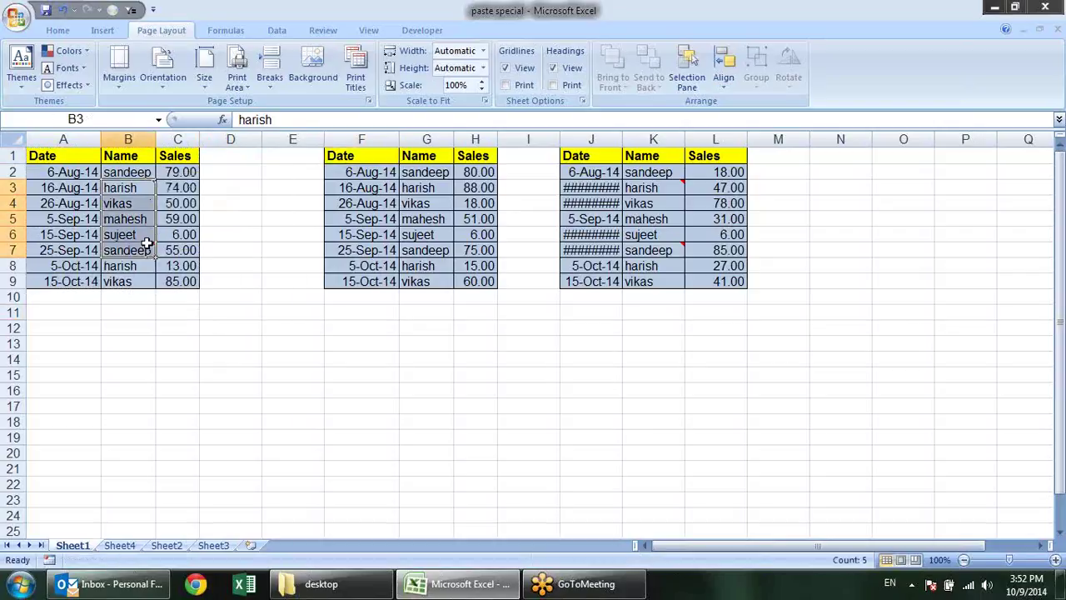
key("ctrl+c")
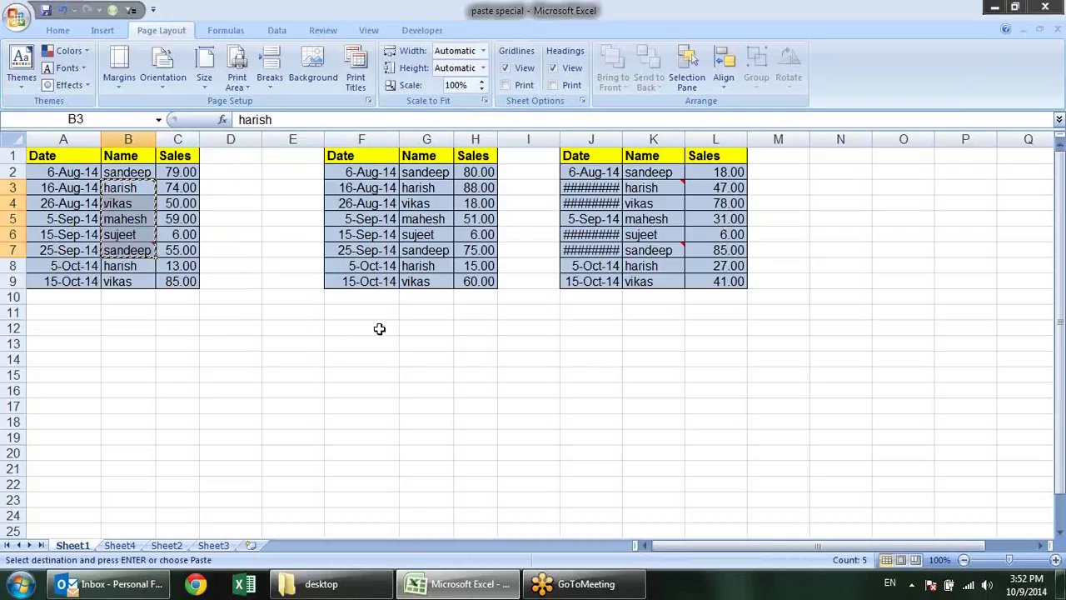
right_click(444, 333)
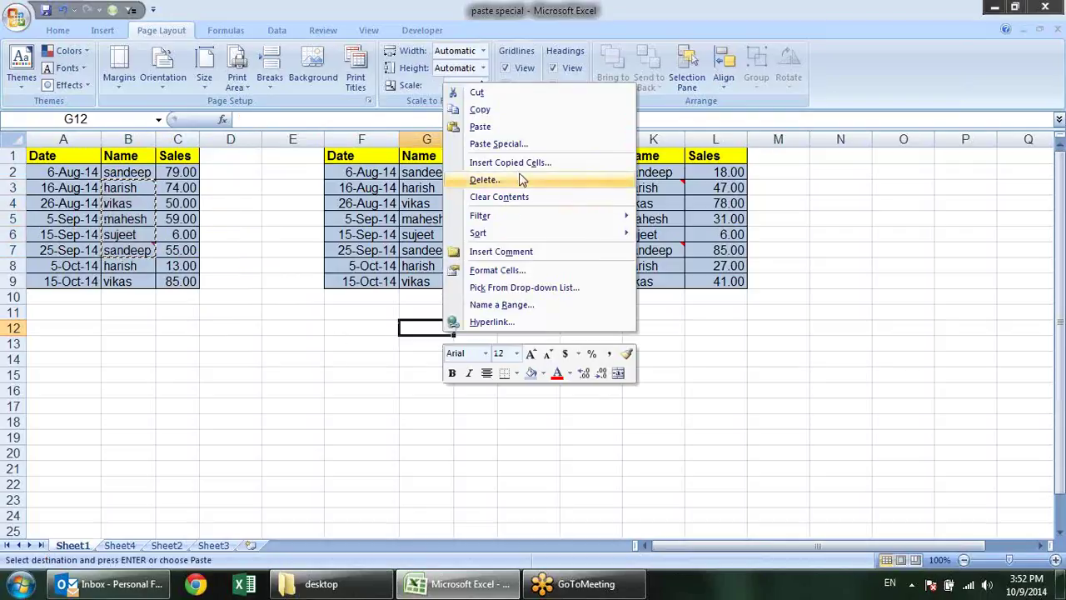
left_click(523, 145)
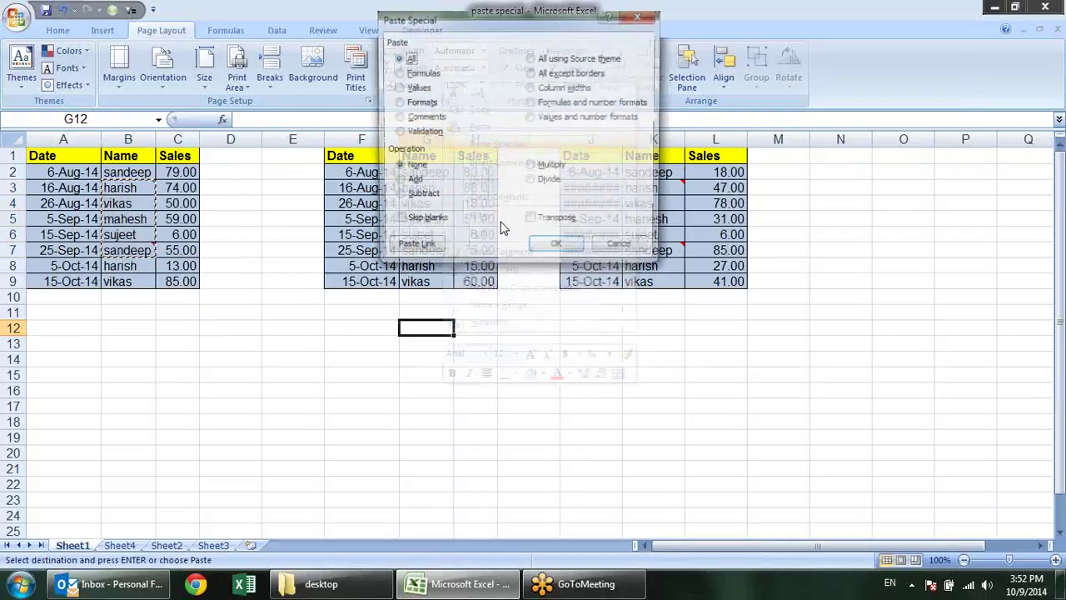
left_click(398, 116)
left_click(557, 248)
left_click(583, 452)
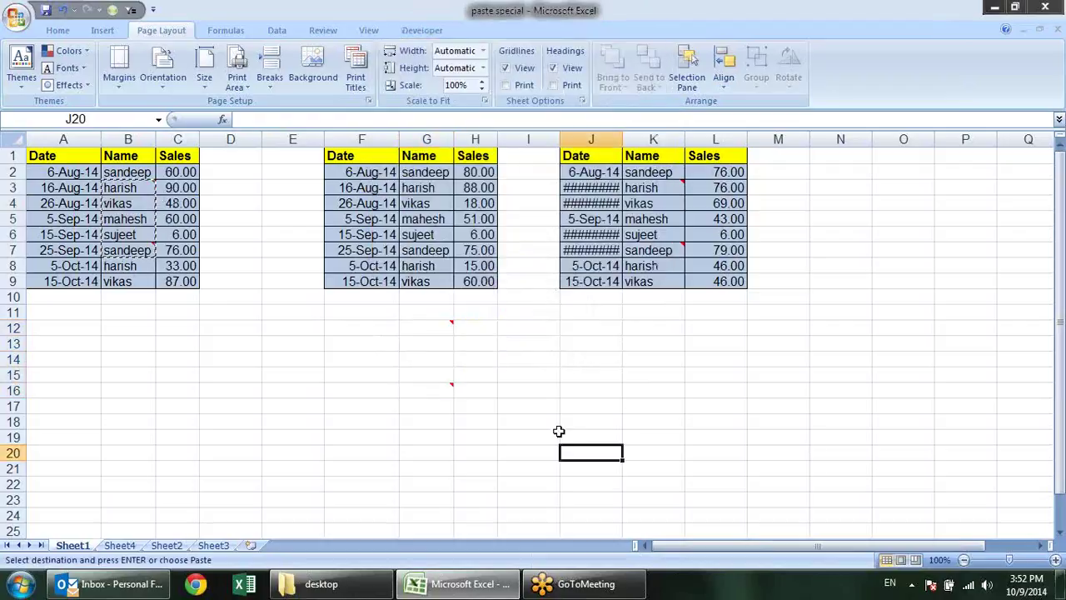
mouse_move(436, 388)
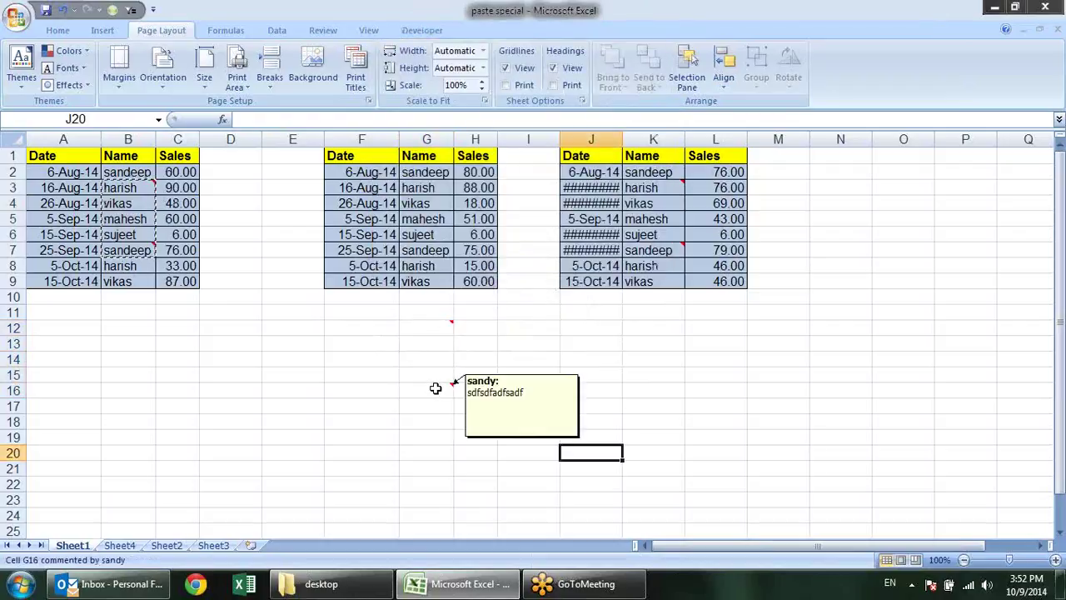
mouse_move(443, 334)
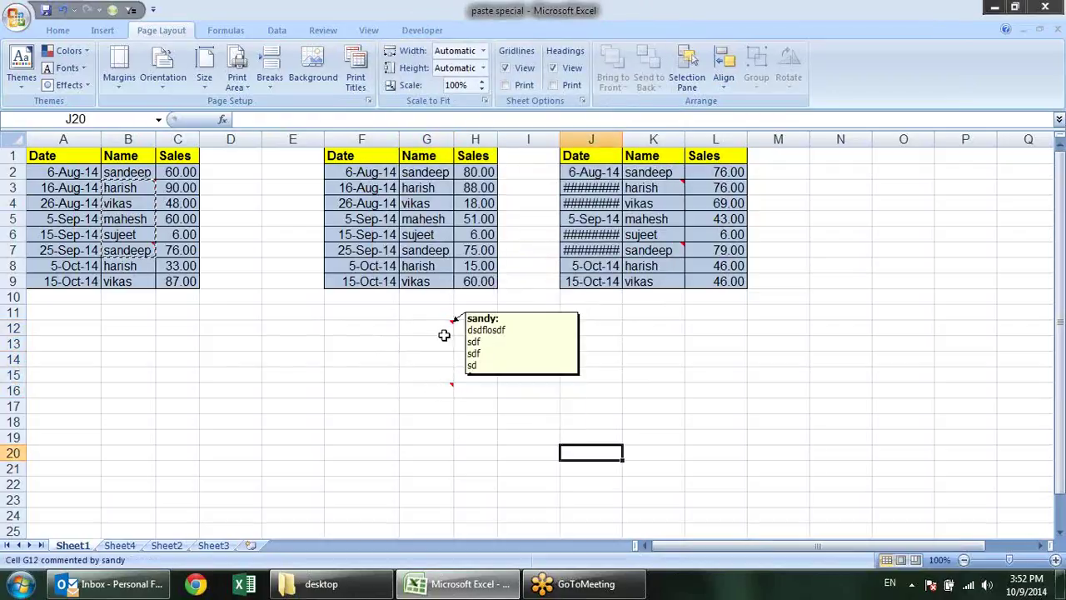
left_click(268, 330)
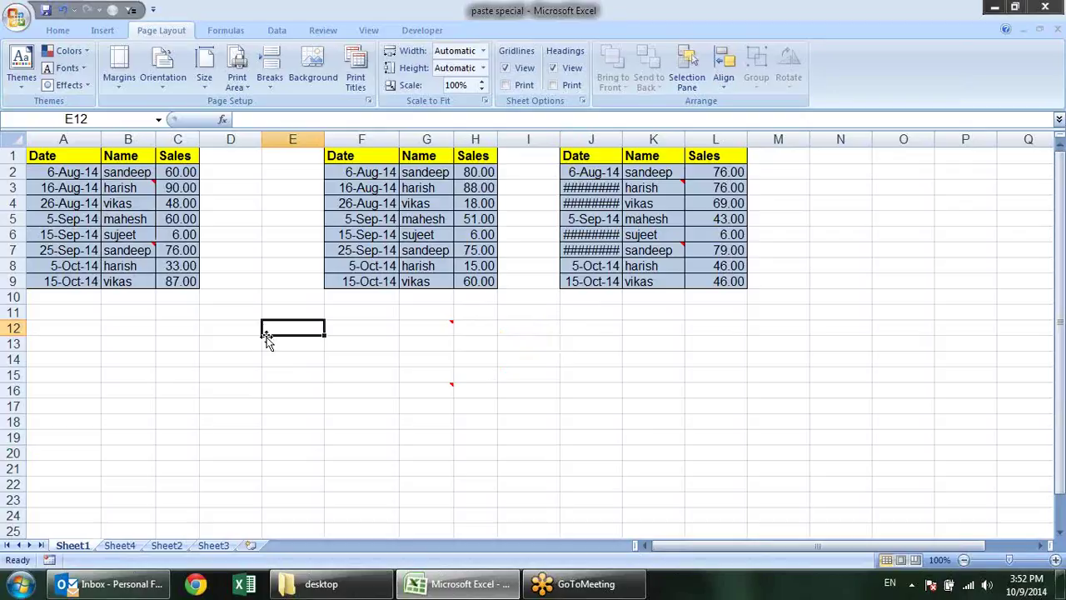
- Select C6 and inspect its dropdown of allowed values without choosing one
left_click(181, 203)
left_click(185, 234)
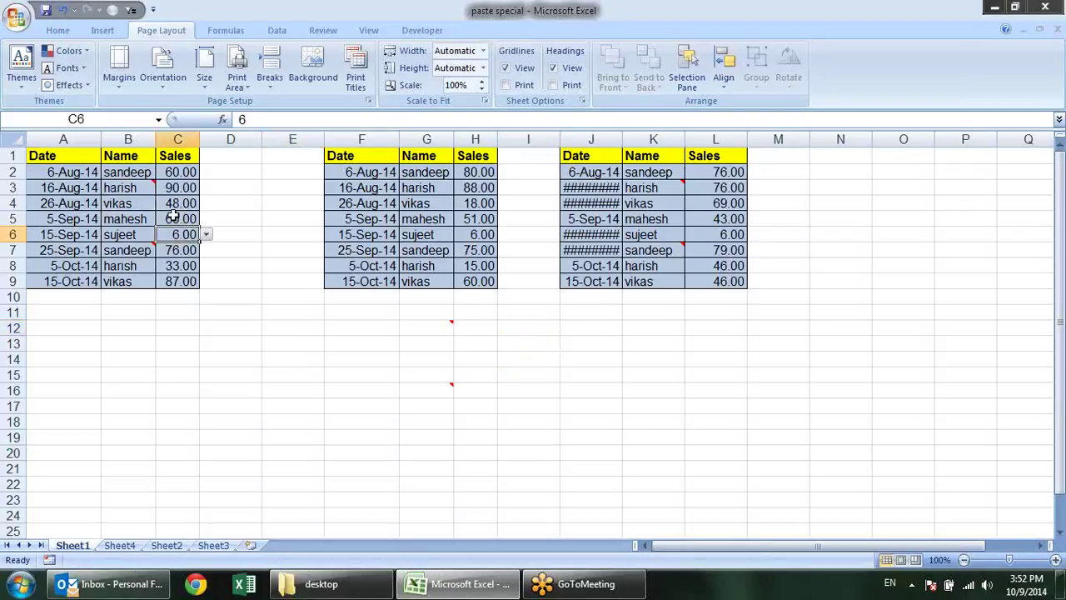
left_click(294, 357)
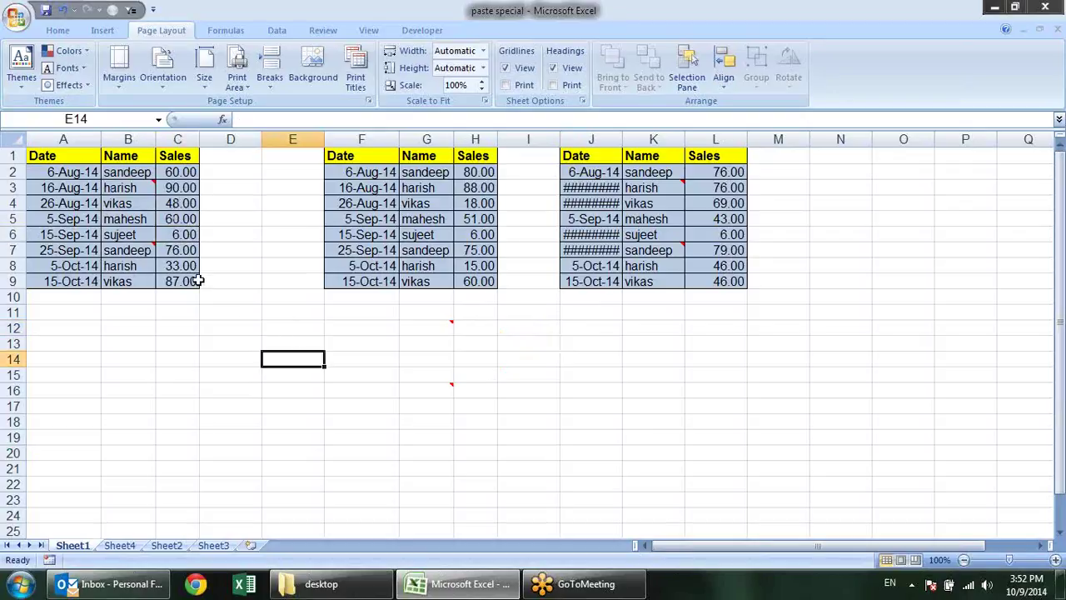
left_click(184, 234)
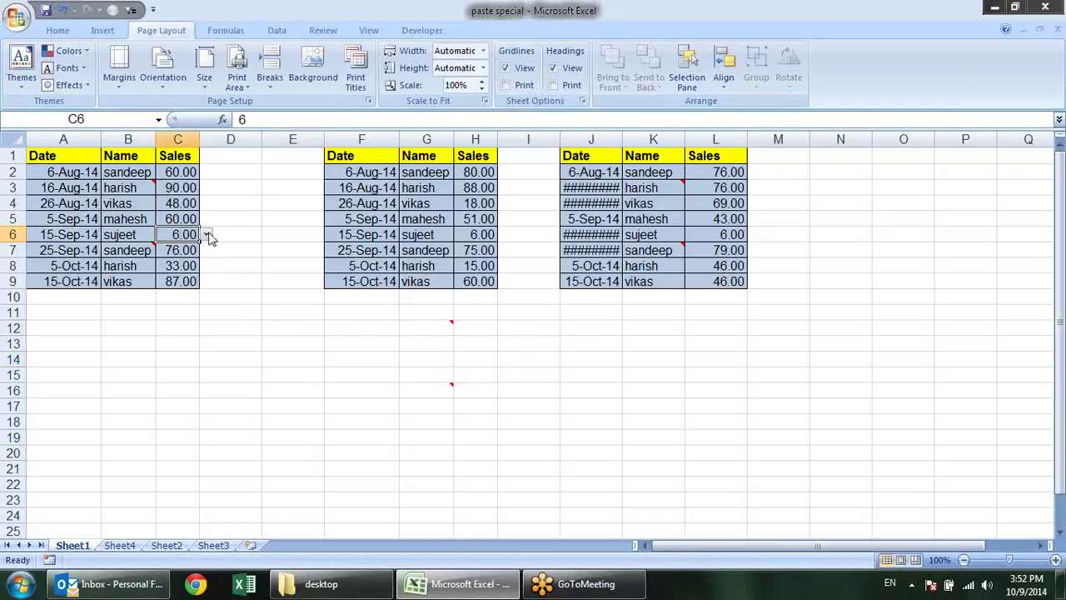
left_click(206, 236)
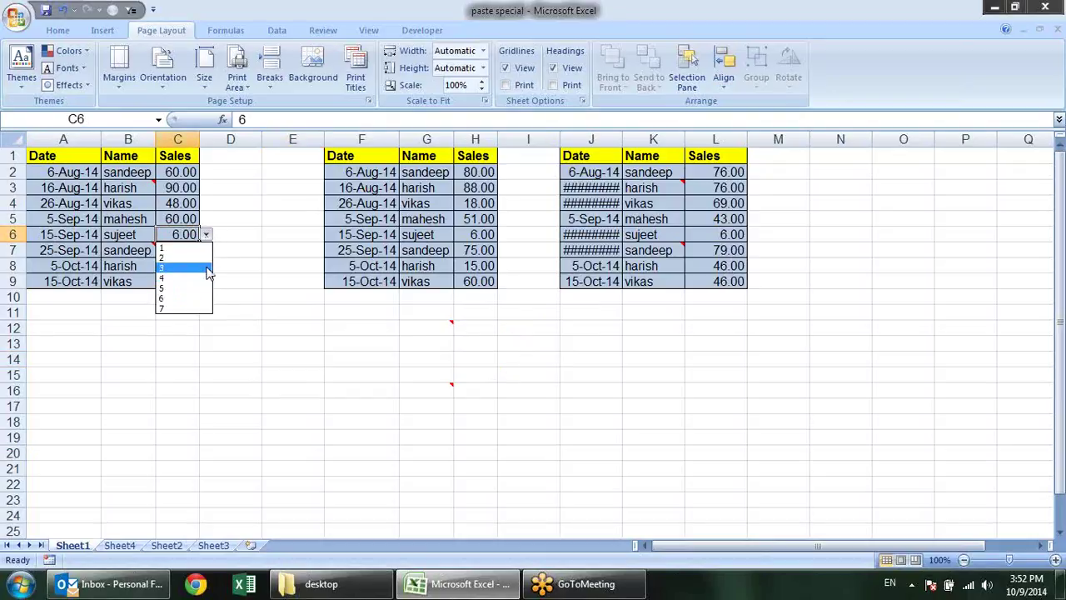
key("Escape")
- Open Data Validation for C6 to view its List rule with source 1,2,3,4,5,6,7
left_click(185, 250)
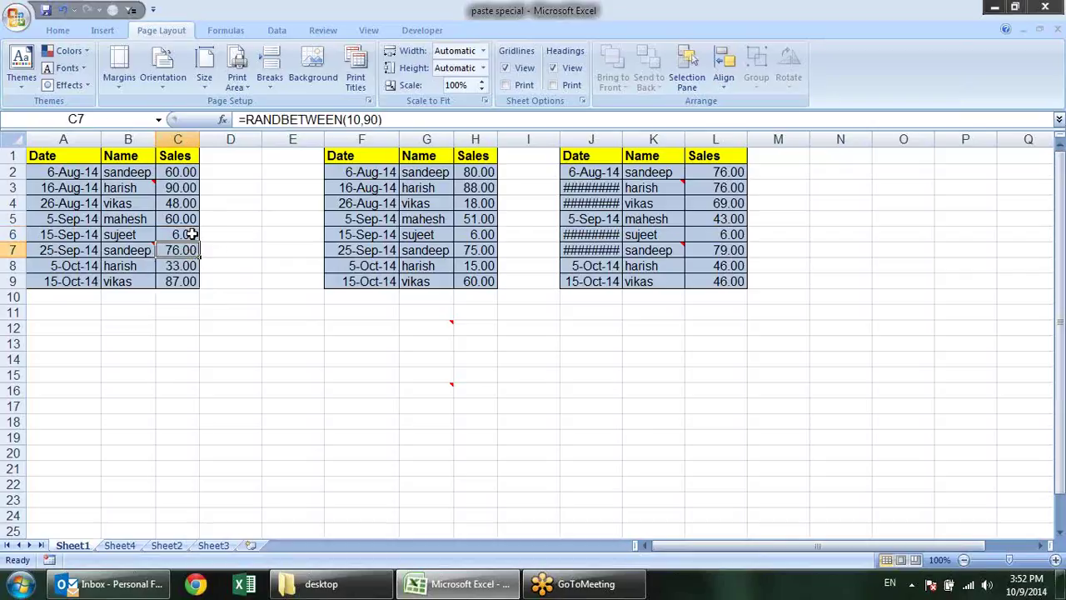
left_click(192, 235)
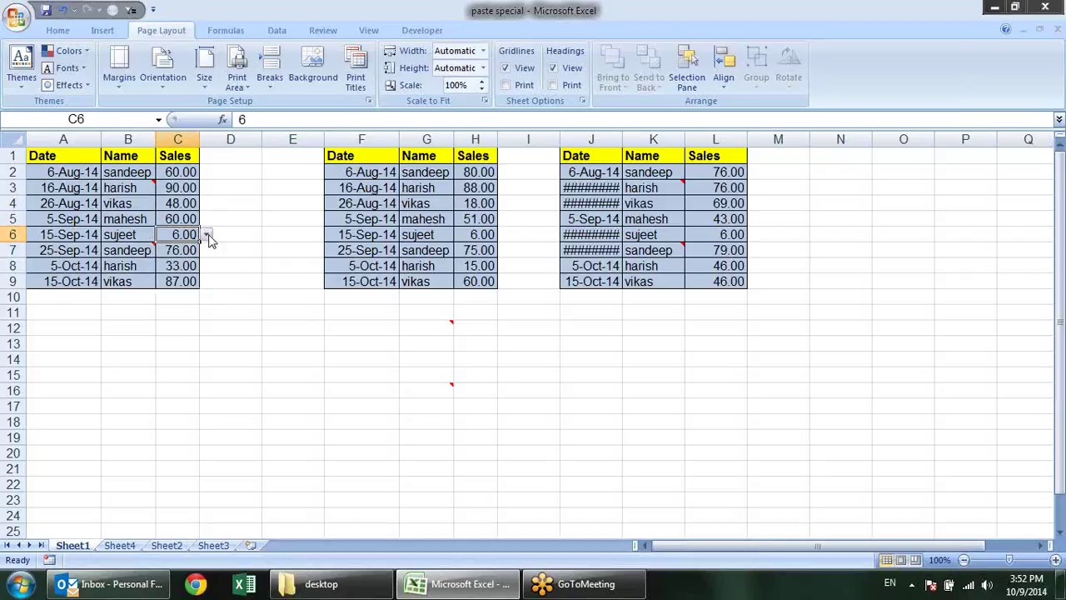
left_click(207, 235)
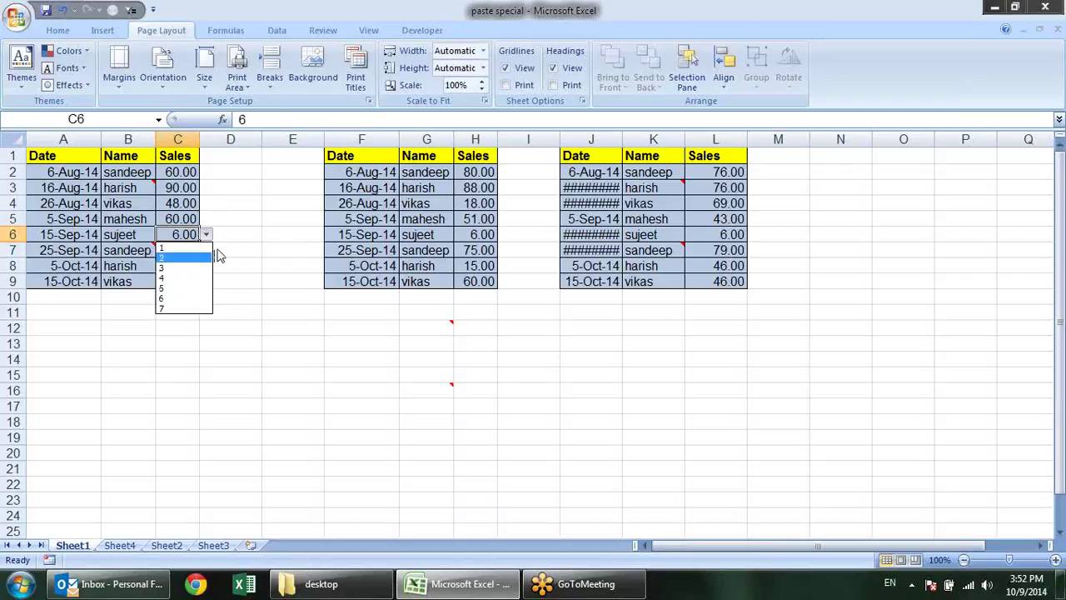
key("Escape")
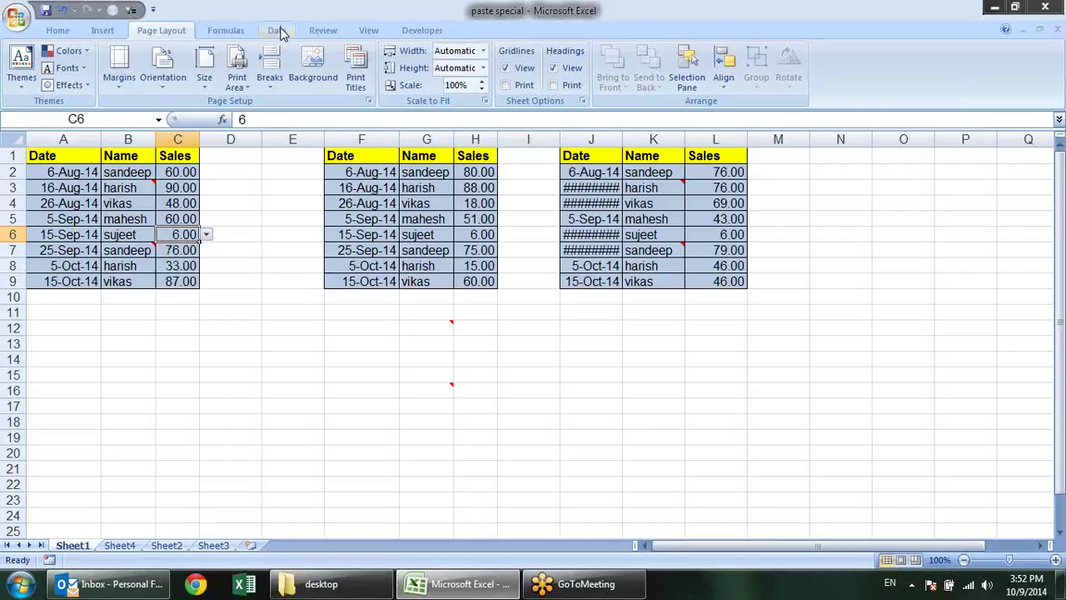
left_click(277, 30)
left_click(603, 75)
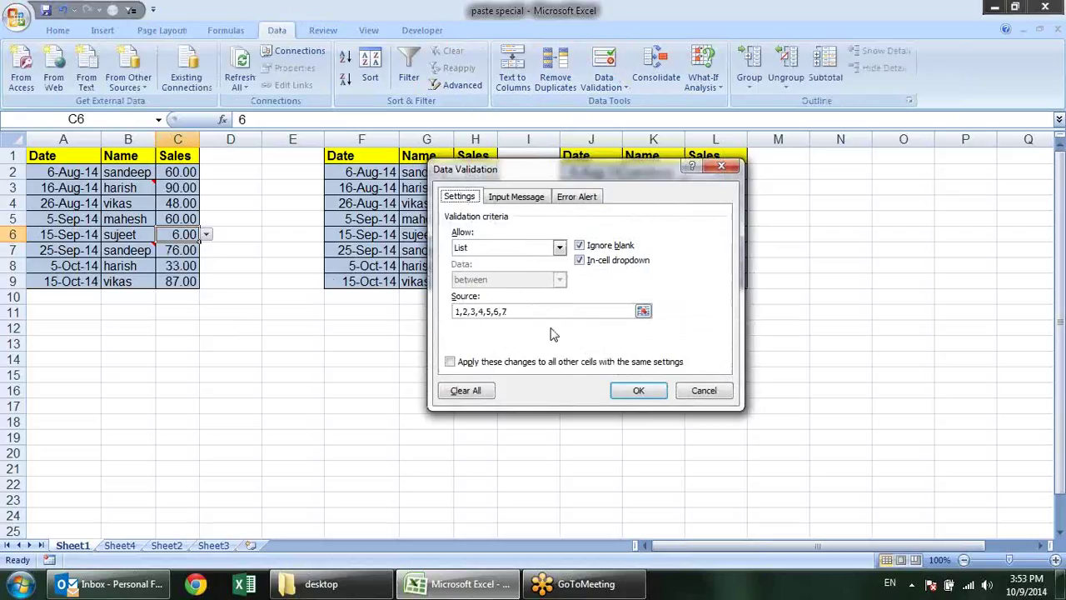
- Close the validation dialog and try entering 10 in C6, dismissing the rejection error
key("Escape")
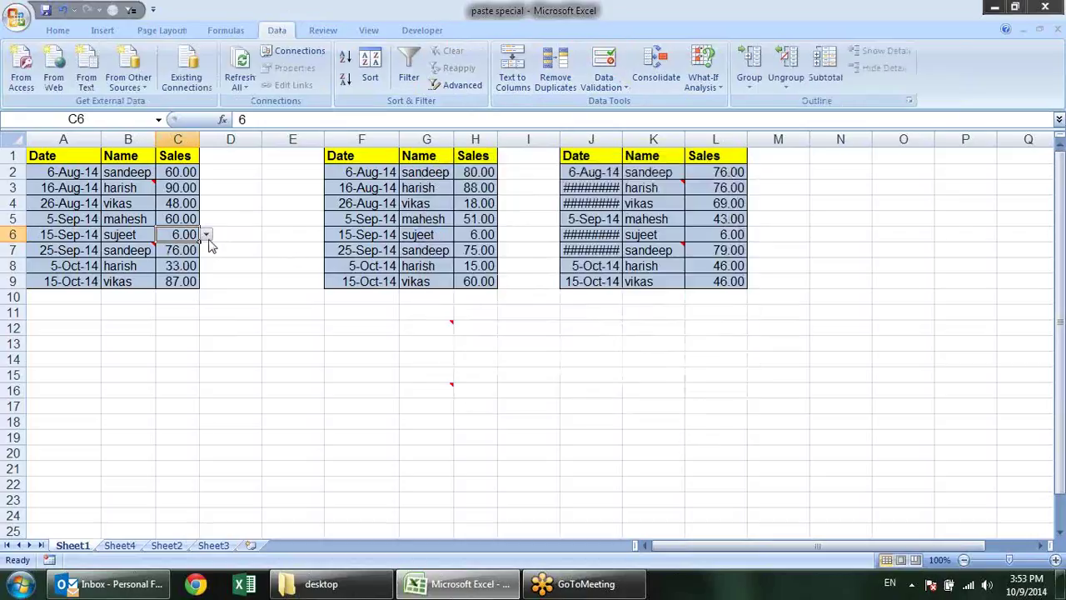
type("10")
key("Return")
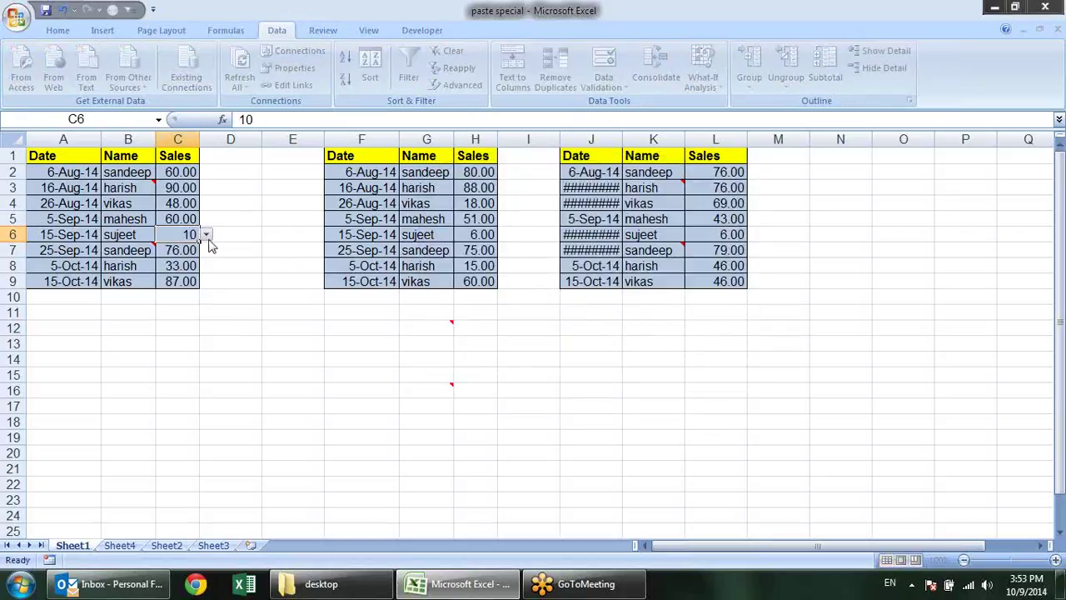
key("Escape")
- Pick 3 from C6's dropdown list and copy C6
left_click(206, 235)
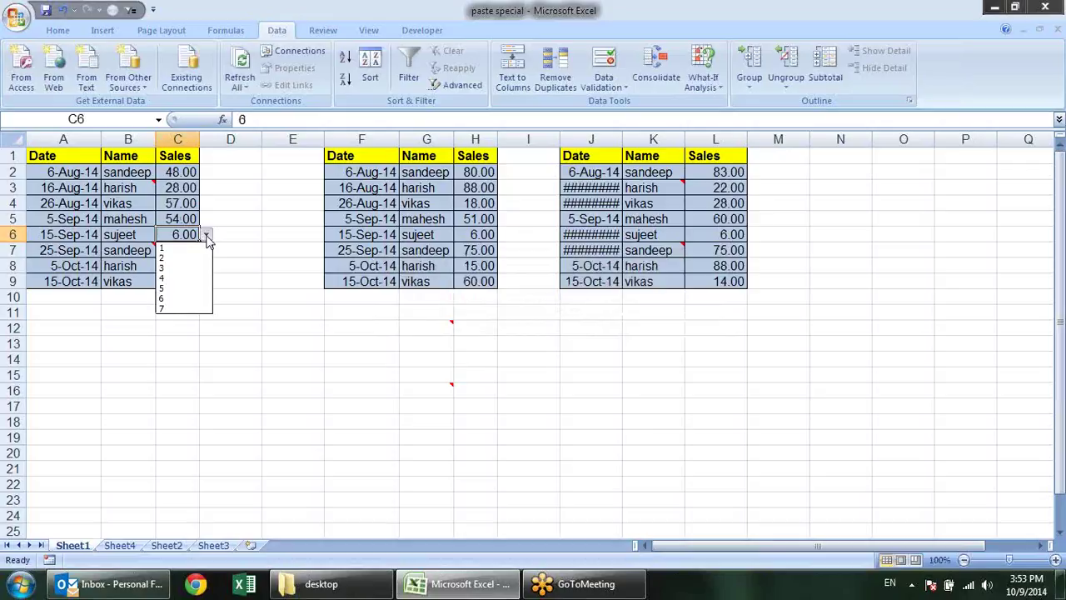
left_click(178, 303)
left_click(206, 234)
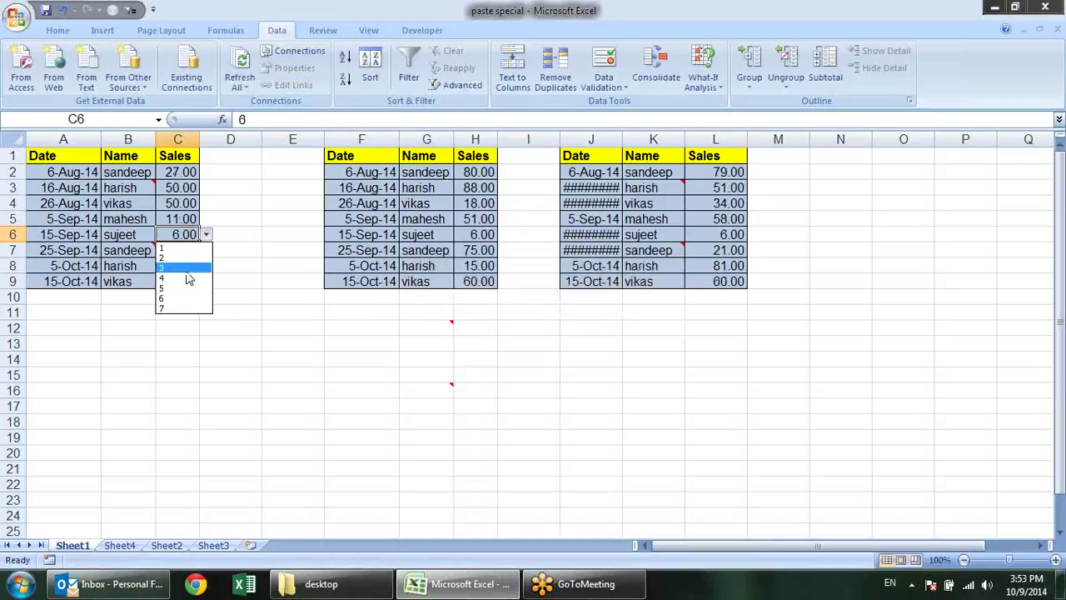
left_click(190, 280)
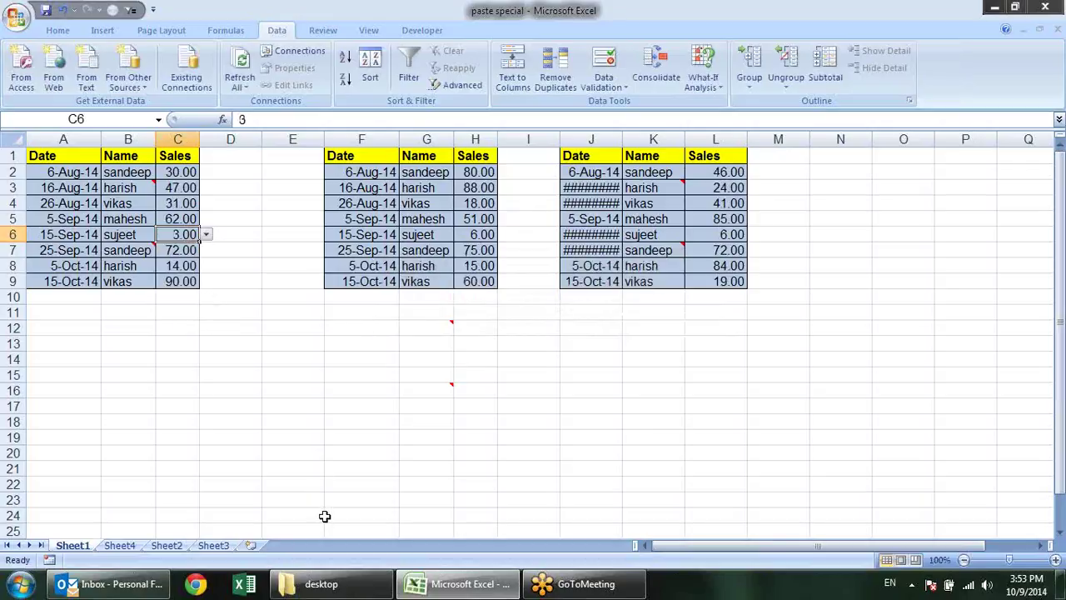
key("ctrl+c")
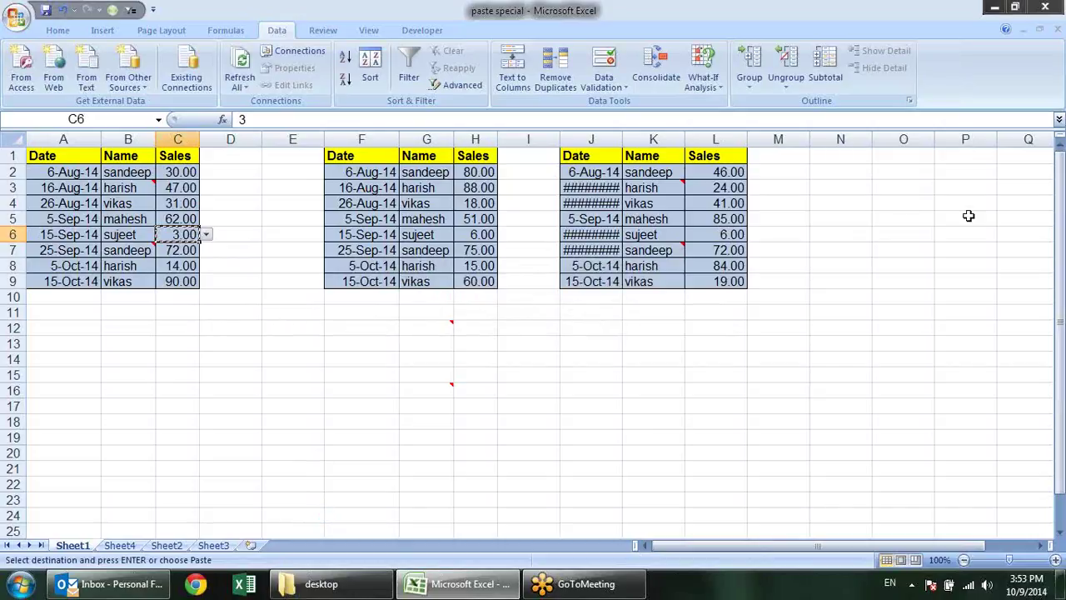
- Paste only C6's validation rule onto E11:E16 via Paste Special
left_click_drag(301, 368, 300, 386)
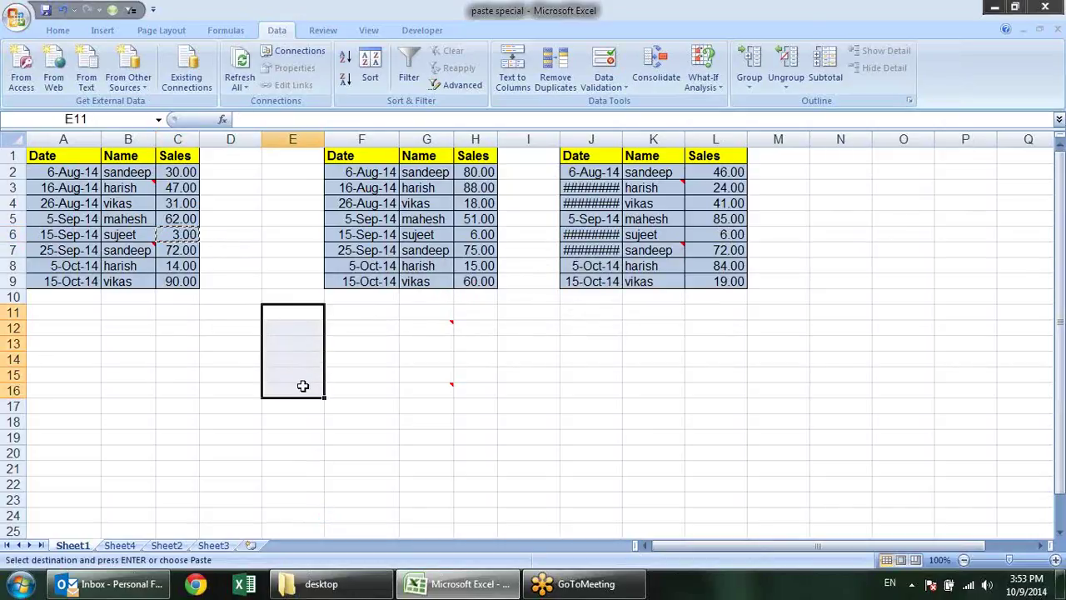
key("alt+e")
key("s")
left_click(467, 278)
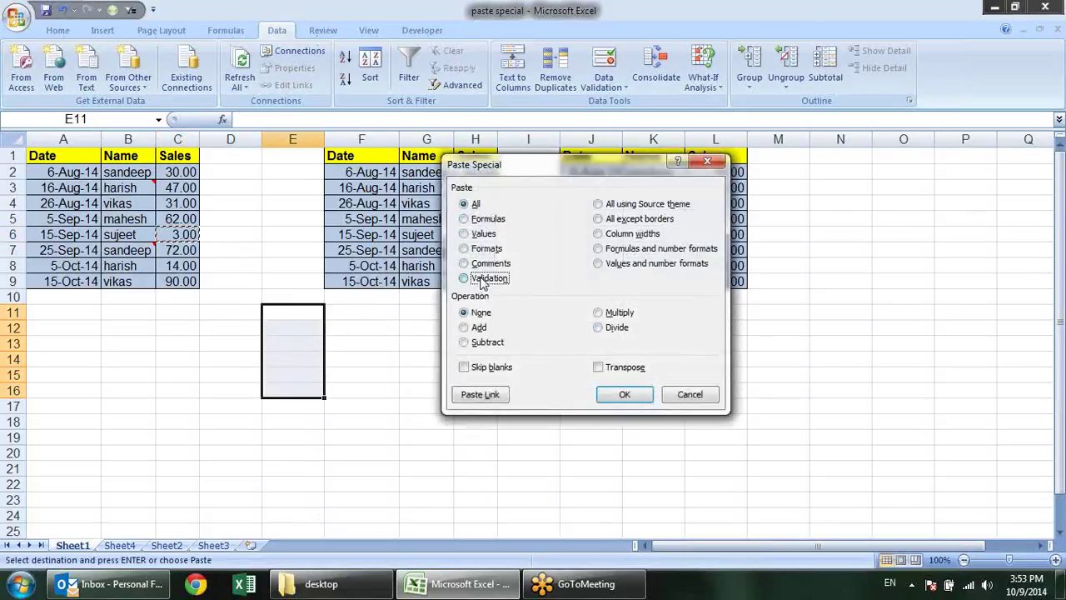
left_click(624, 393)
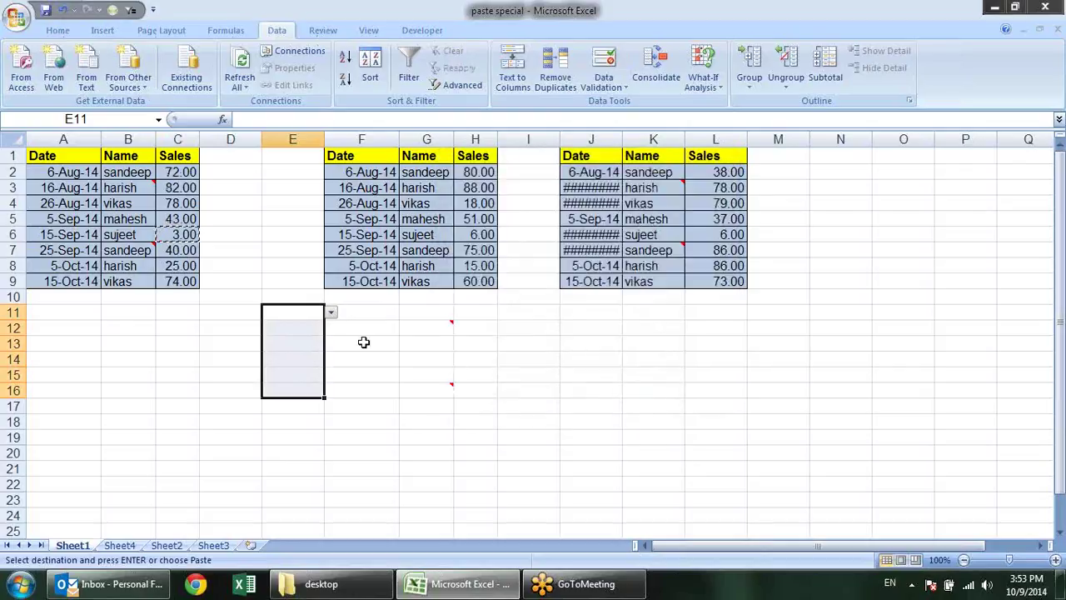
- Choose 4, 4, 4 and 5 from the dropdowns in E11 through E14
left_click(307, 327)
left_click(306, 311)
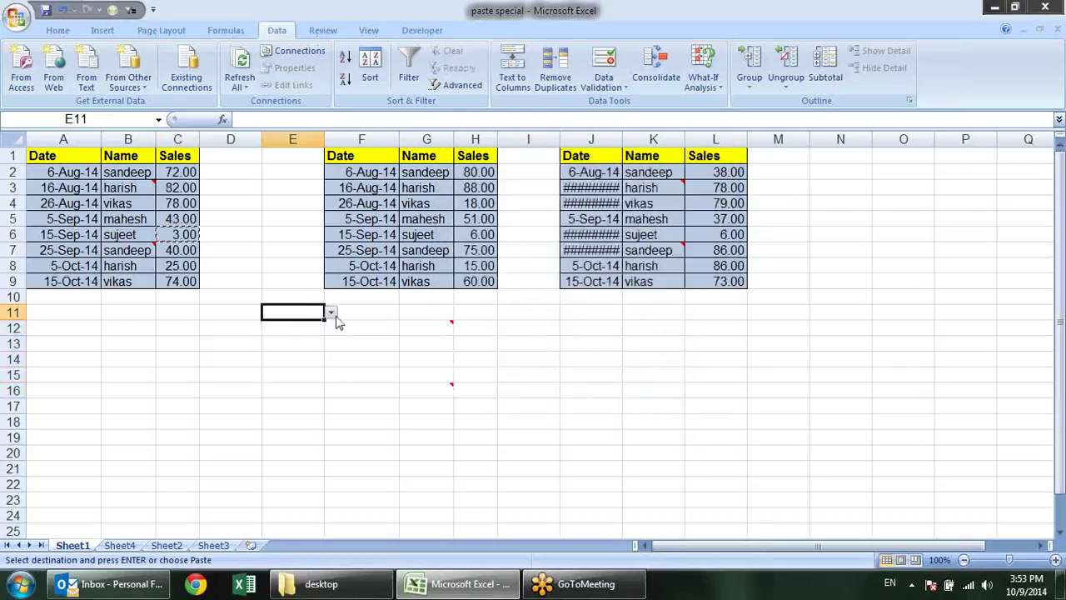
left_click(331, 314)
left_click(301, 356)
left_click(321, 329)
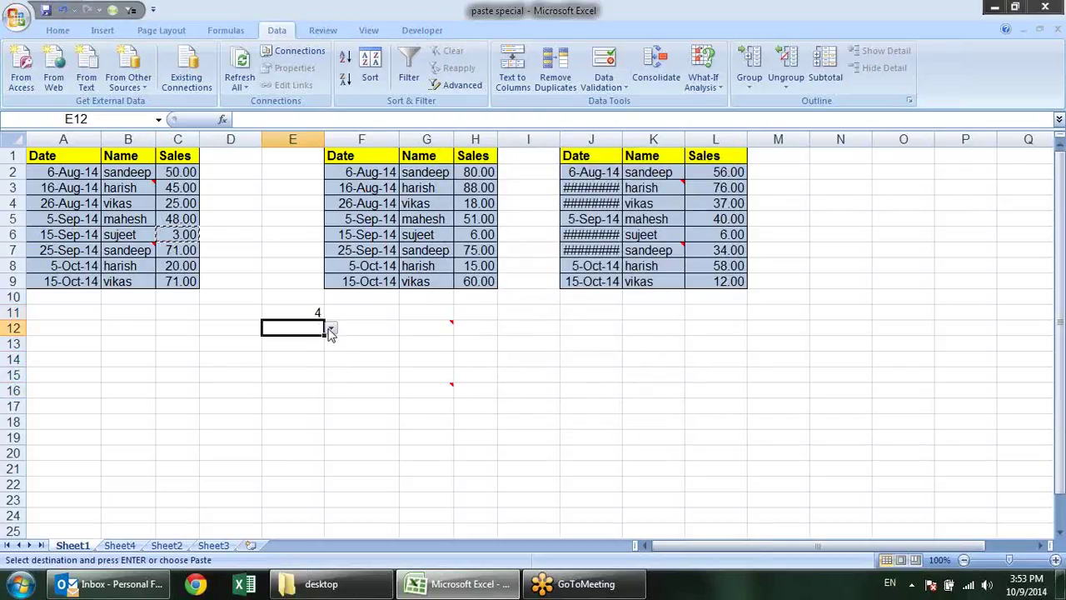
left_click(332, 328)
left_click(307, 373)
left_click(323, 347)
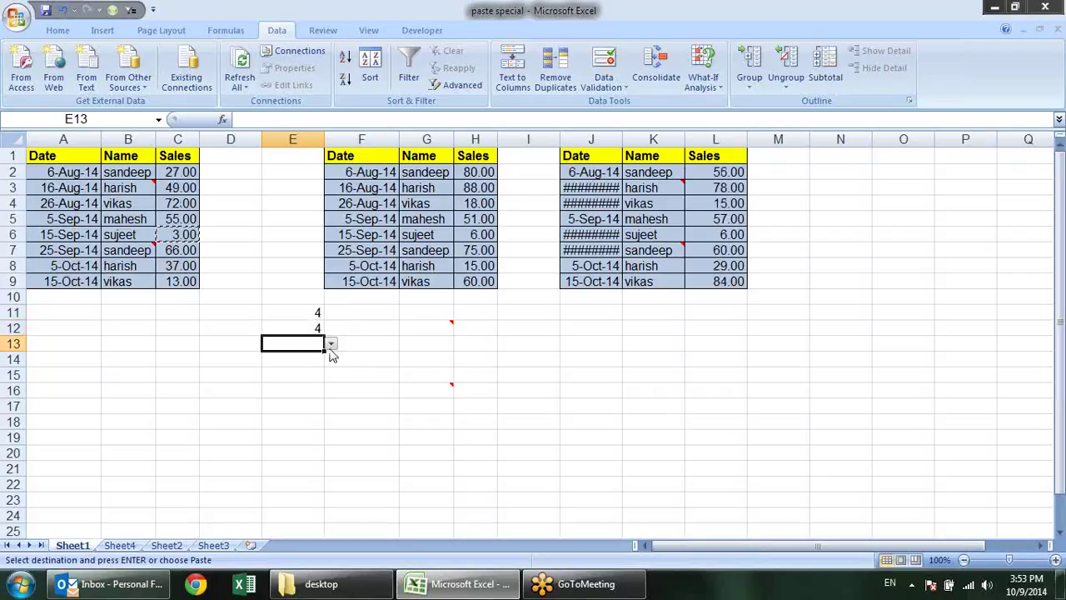
left_click(332, 344)
left_click(309, 389)
key("Down")
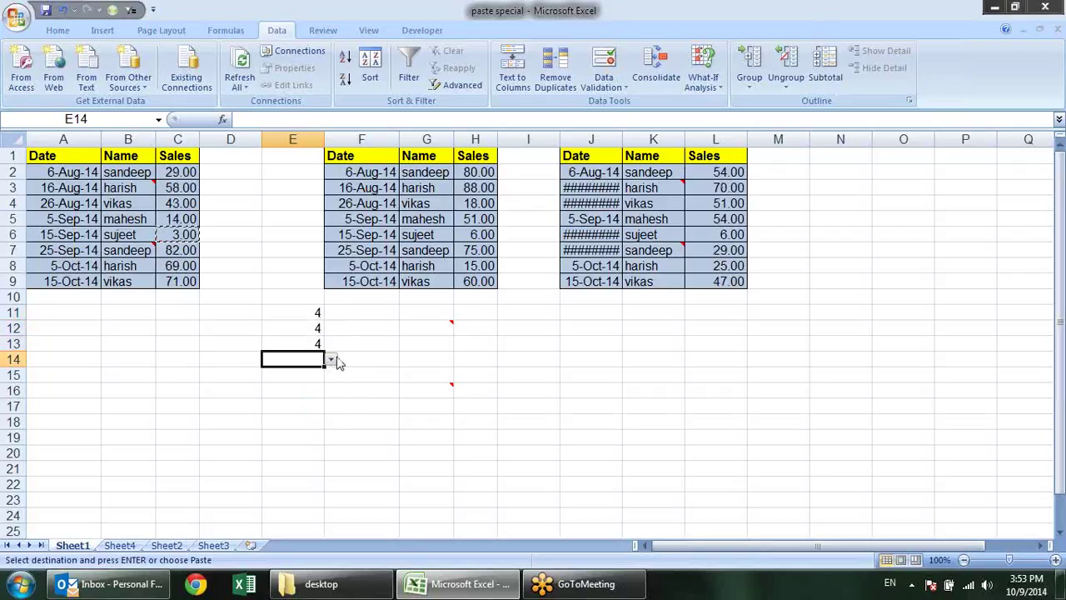
left_click(331, 359)
left_click(309, 414)
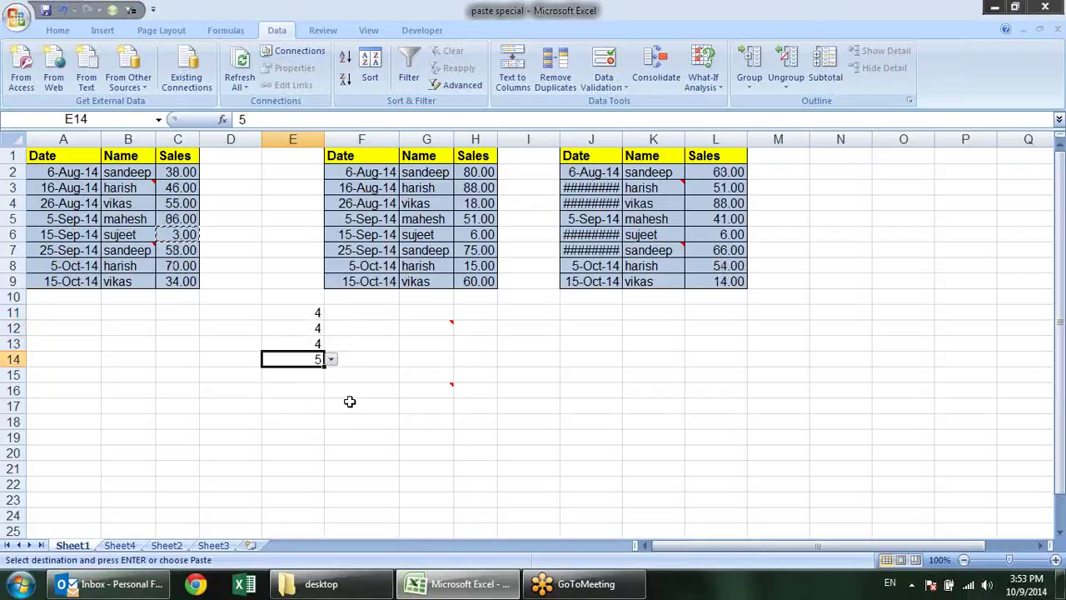
left_click(409, 410)
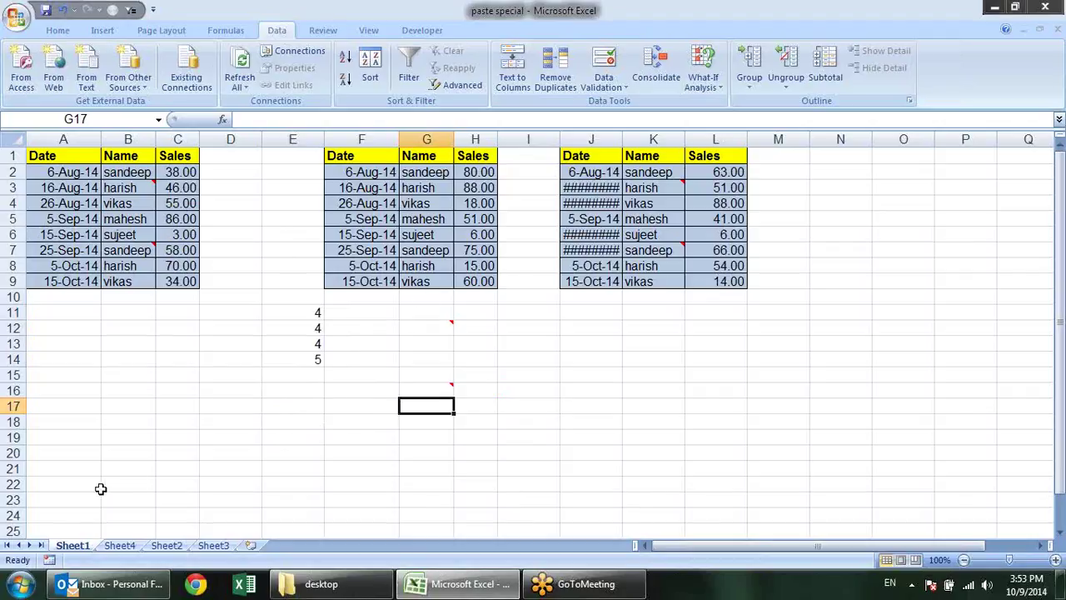
- Switch to Sheet4 and inspect the Sales value in B2
left_click(107, 584)
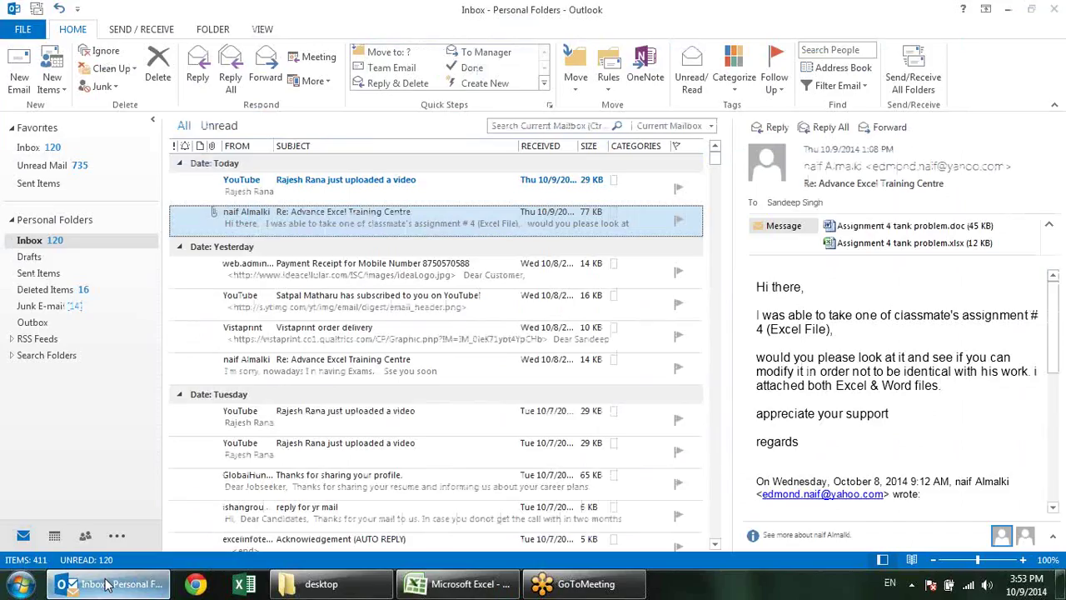
left_click(106, 584)
left_click(135, 547)
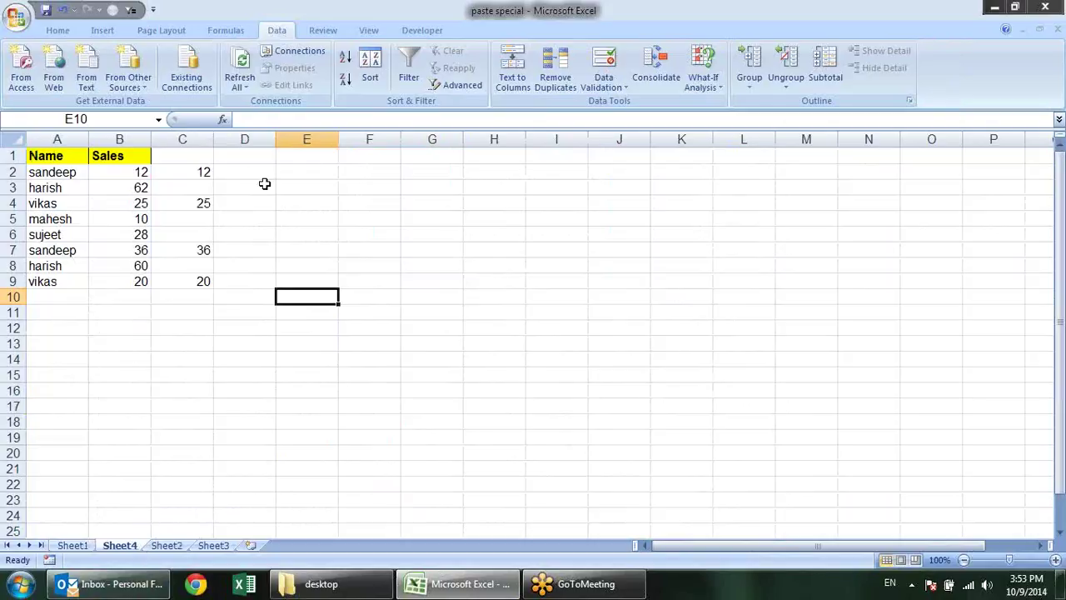
left_click(201, 175)
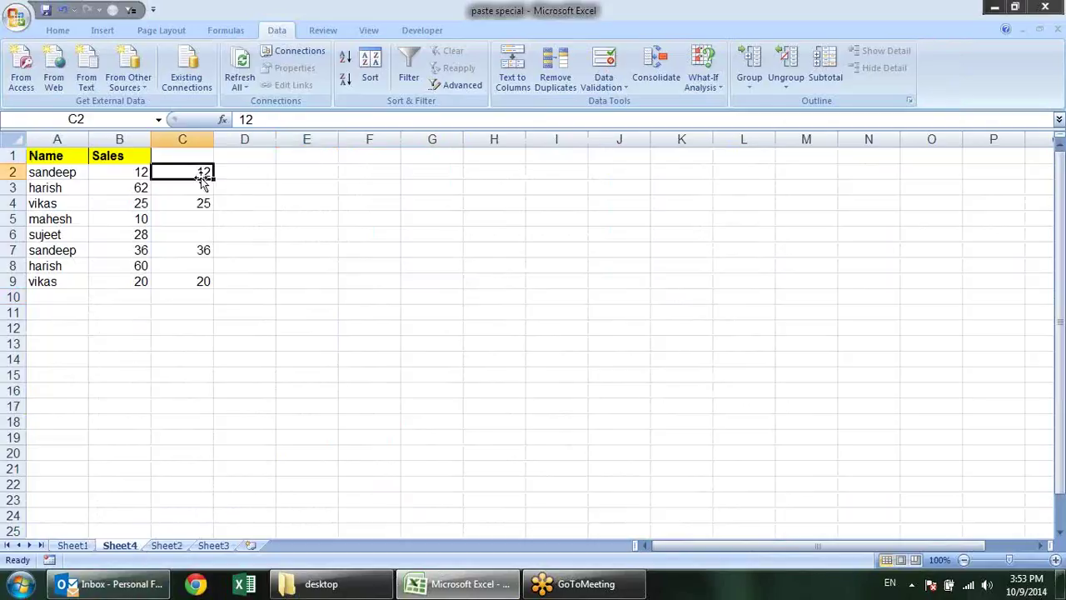
left_click(127, 162)
left_click(125, 169)
double_click(125, 170)
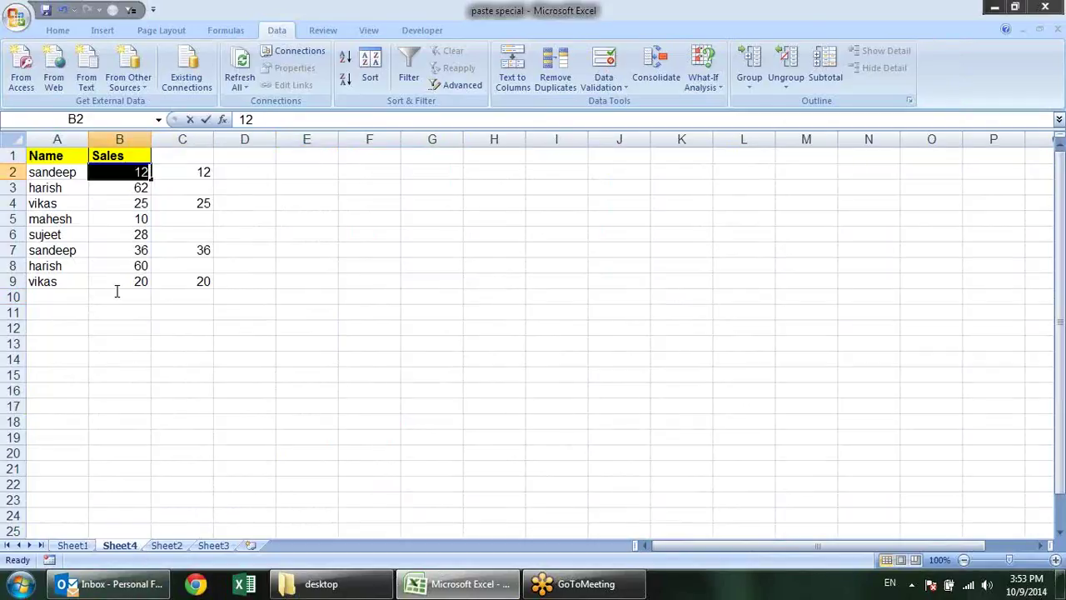
key("Escape")
- Fill B2:B9 with =RANDBETWEEN(10,90) at once
mouse_move(135, 171)
left_mouse_down()
mouse_move(100, 250)
mouse_move(105, 275)
left_mouse_up()
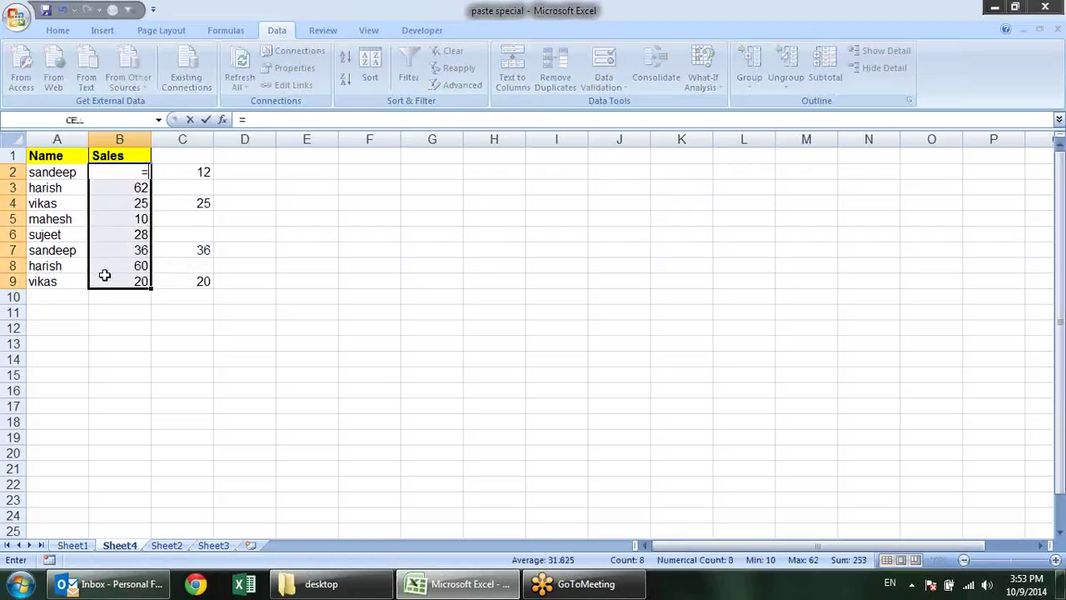
type("=ran")
key("Down")
key("Tab")
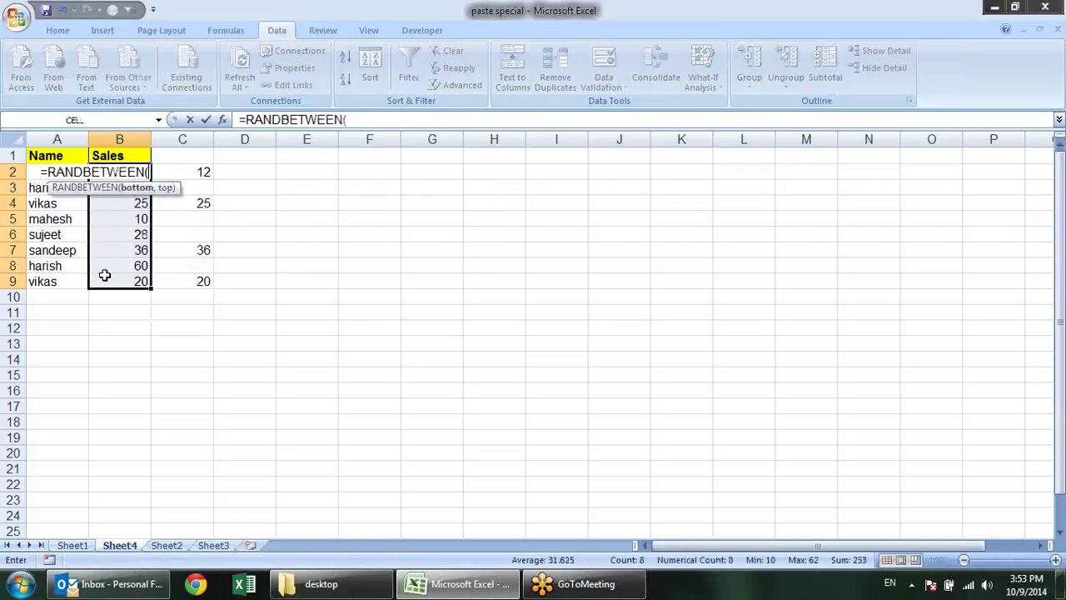
type("10")
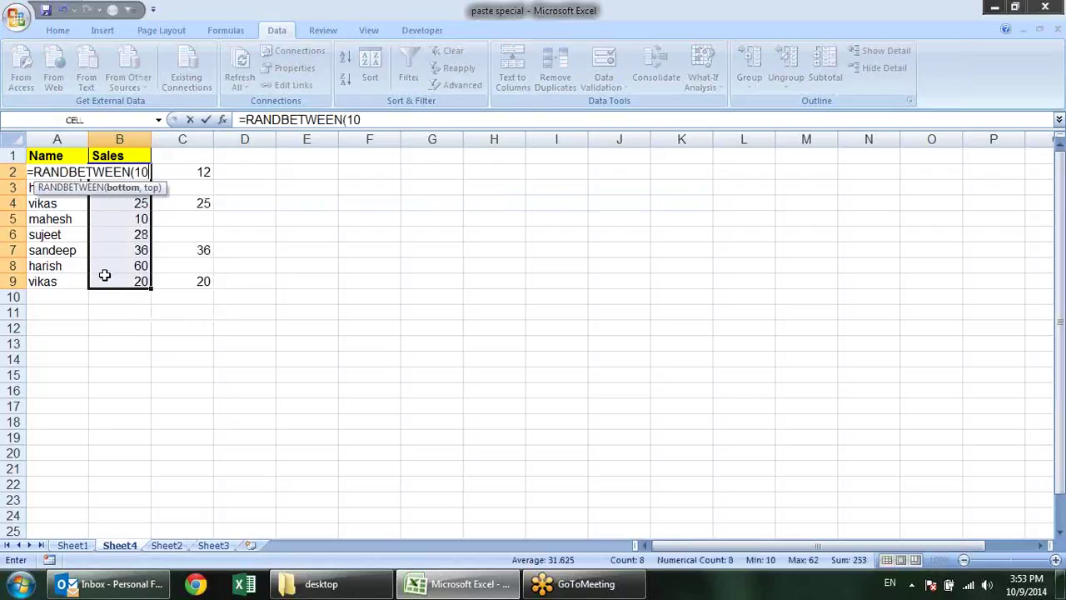
type(",90")
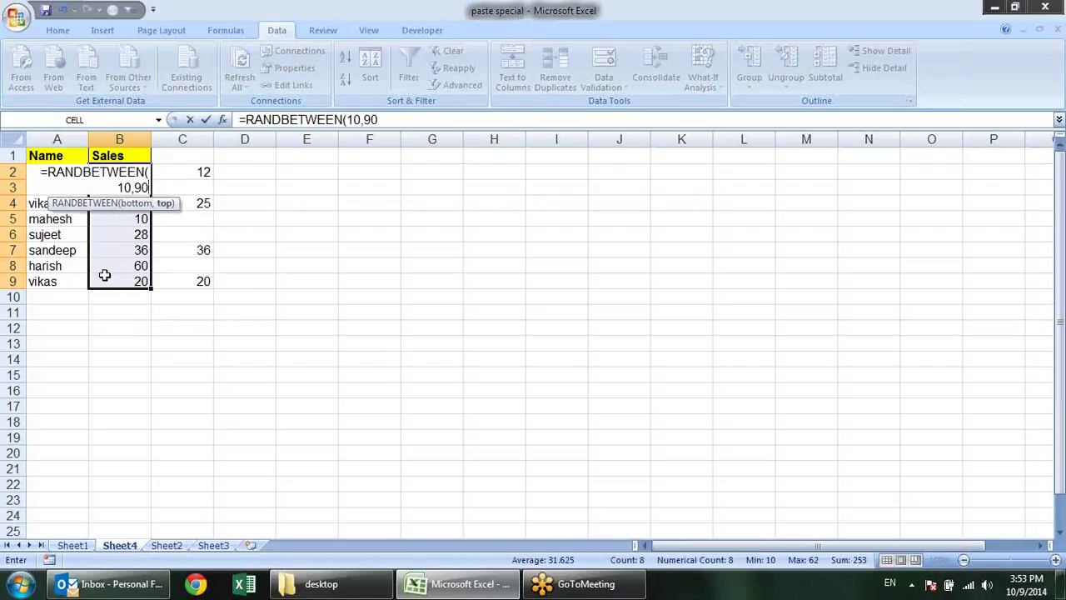
type(")")
key("ctrl+Return")
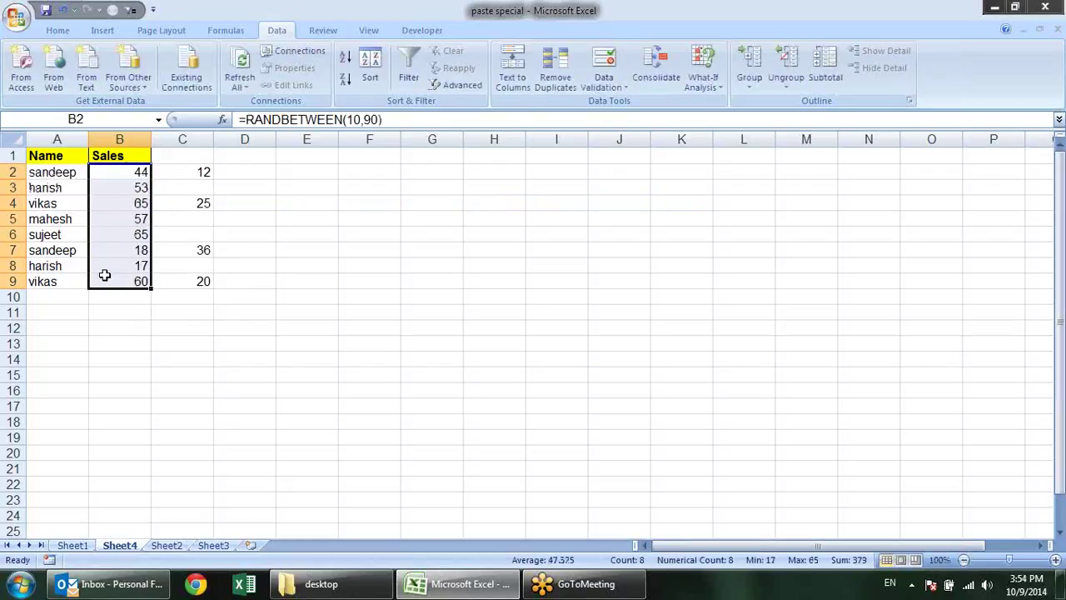
- Copy B2:B9 and paste it back as values to fix the random numbers
key("ctrl+c")
key("ctrl+alt+v")
key("v")
key("Return")
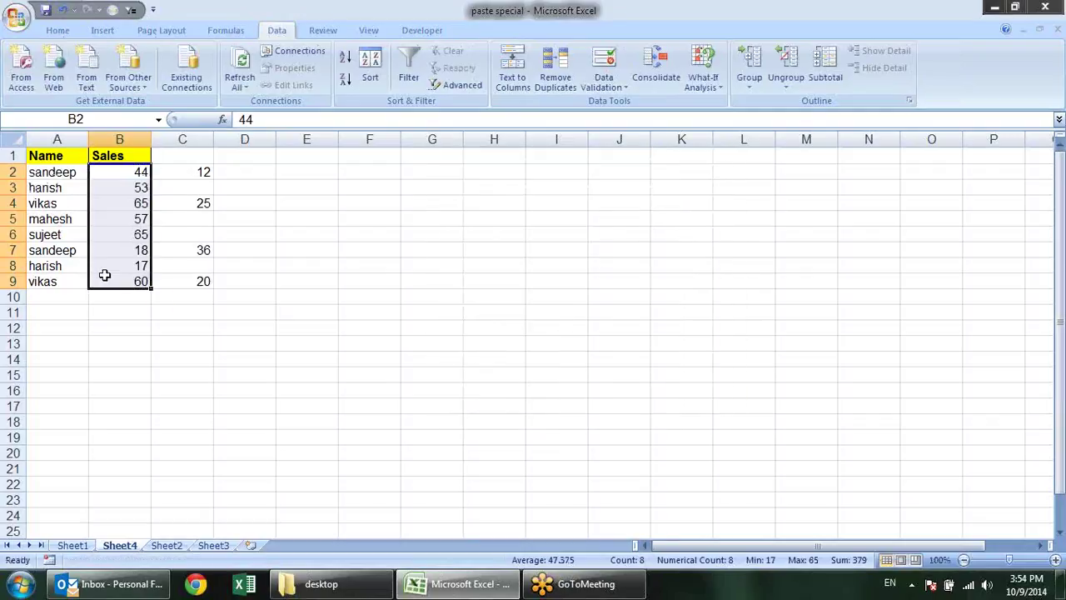
left_click(210, 310)
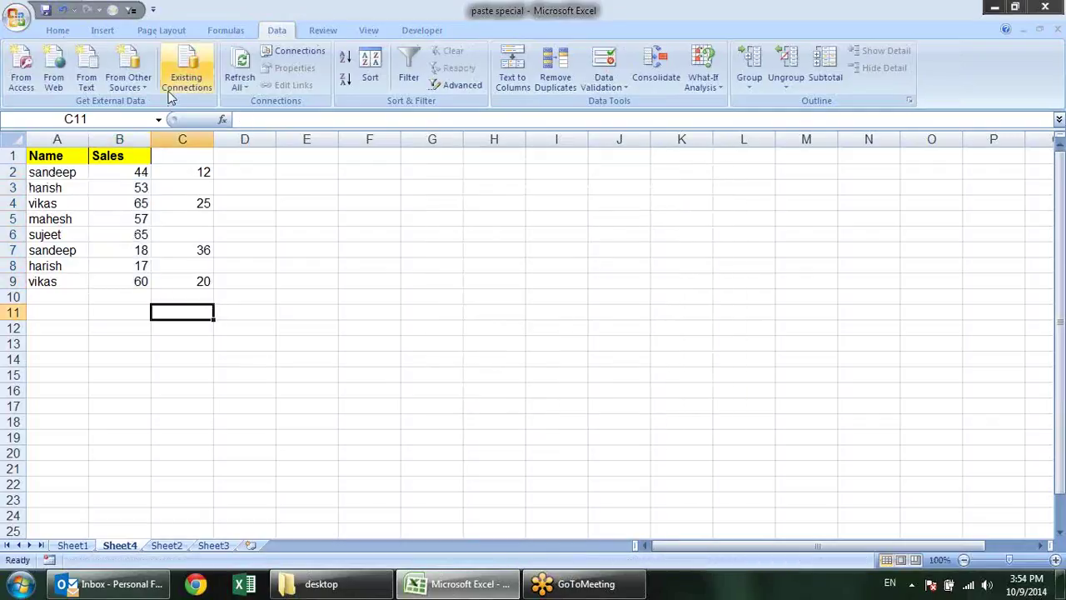
- Review the column C figures and enter =B2+C2 in D2
left_click(175, 171)
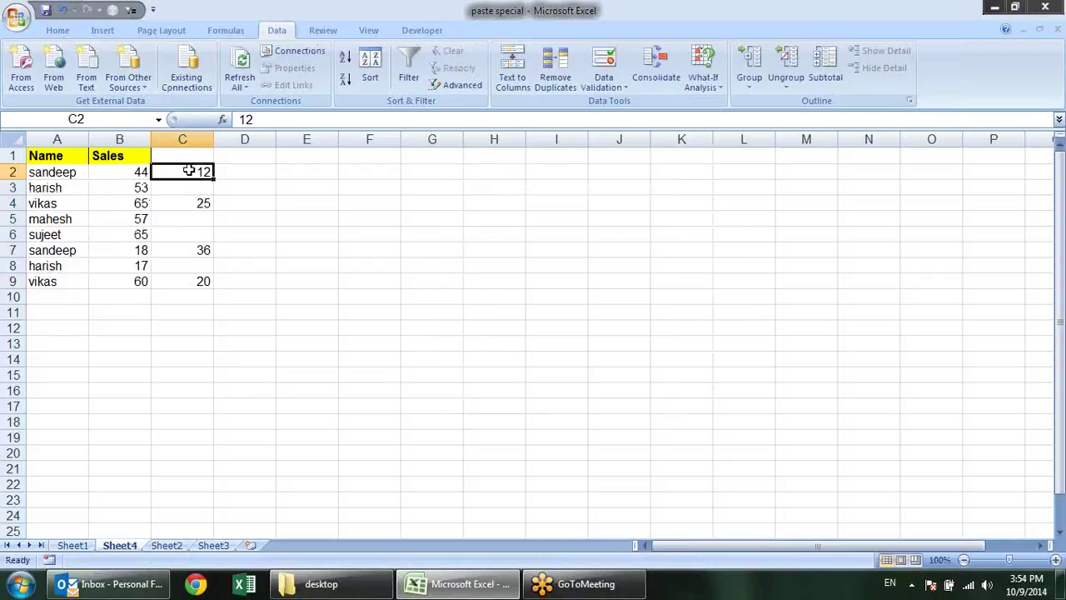
left_click(202, 203)
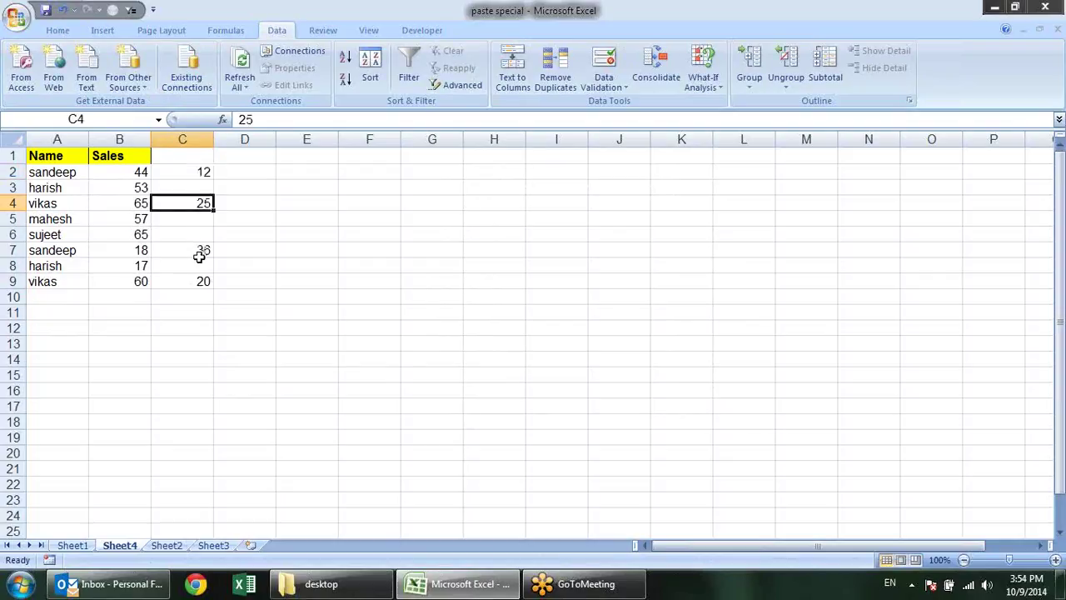
left_click(200, 250)
left_click(203, 284)
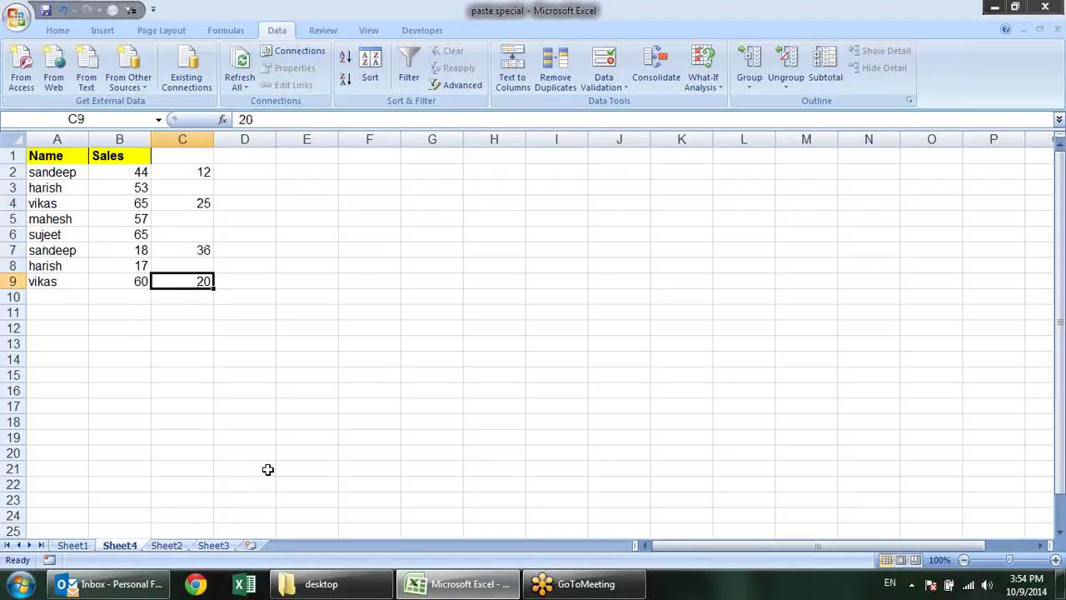
left_click(258, 174)
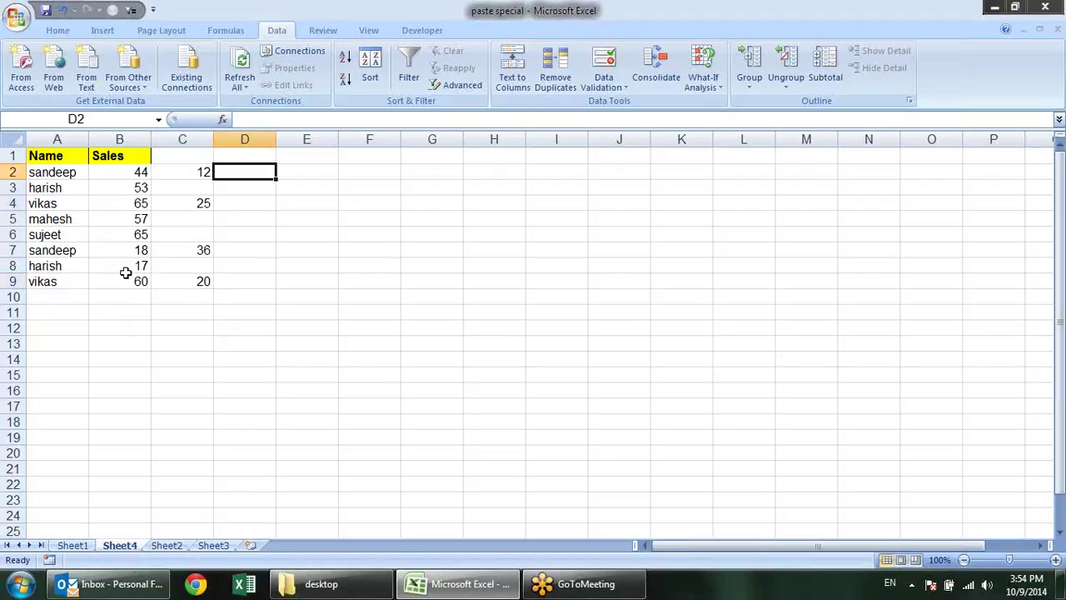
type("=")
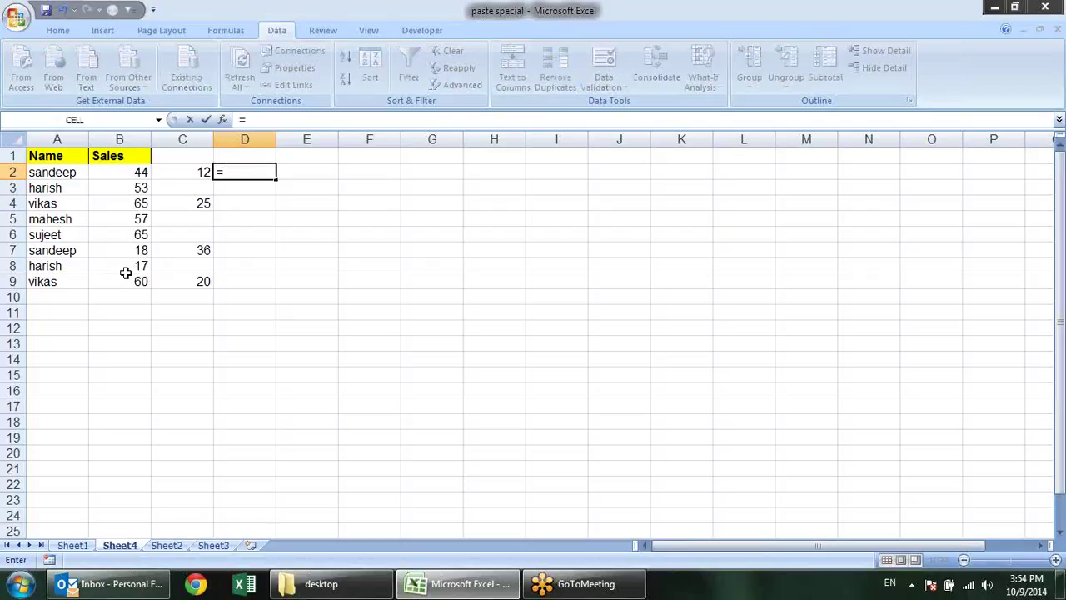
key("Left")
key("Left")
type("+")
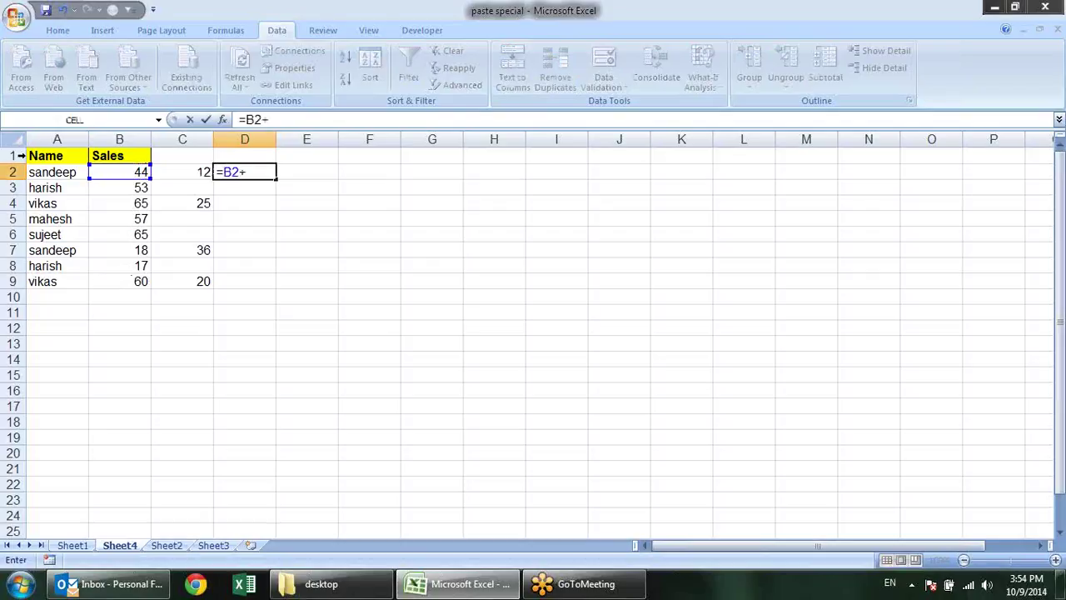
left_click(178, 170)
key("Return")
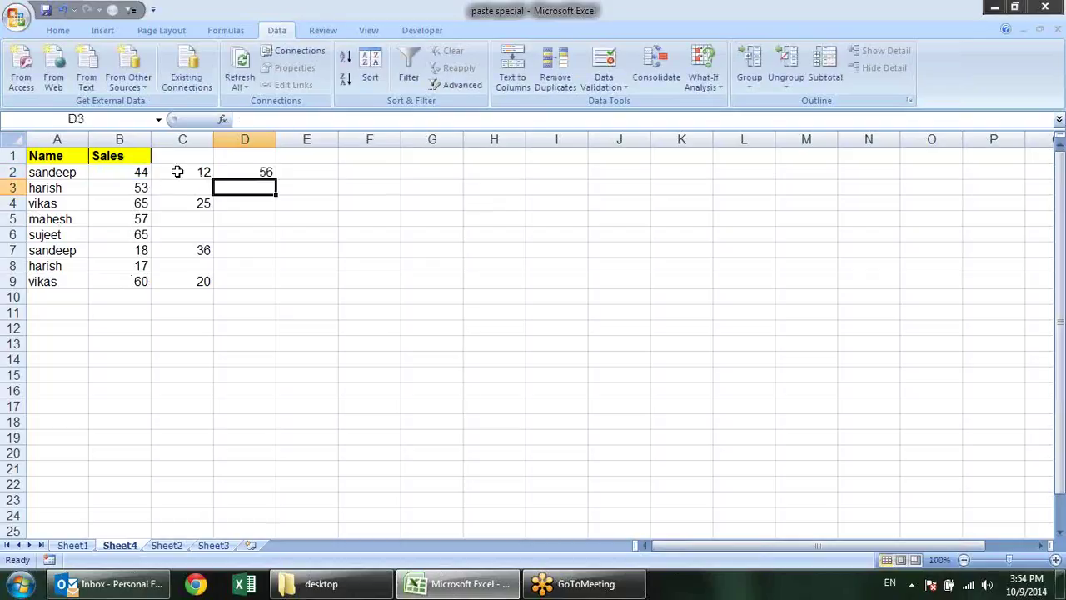
- Fill D2's formula down to D9 and select D2:D9
left_click(238, 171)
left_click_drag(277, 178, 280, 288)
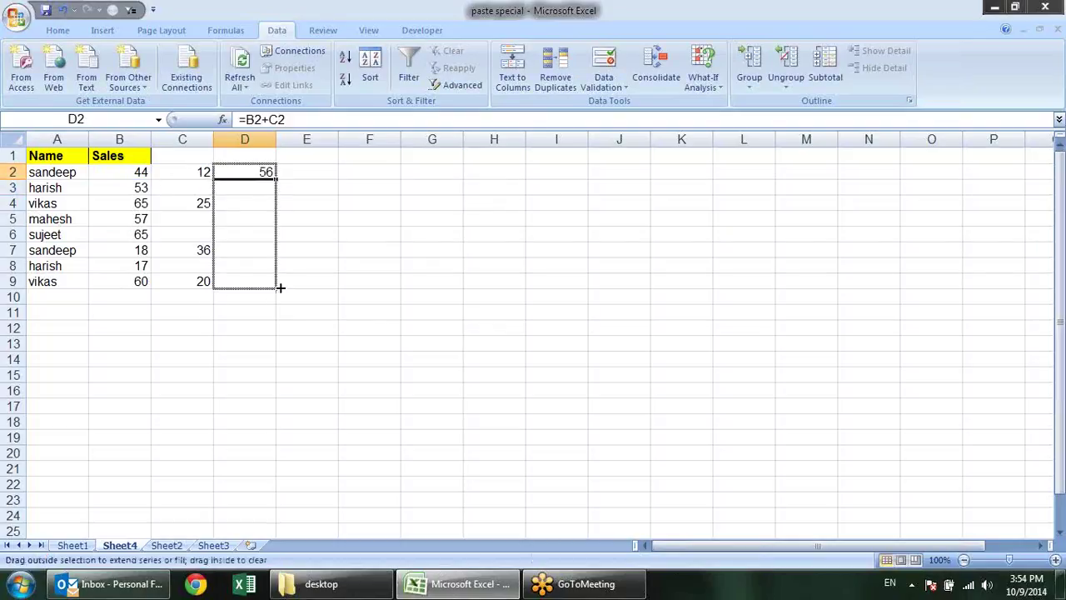
left_click(265, 170)
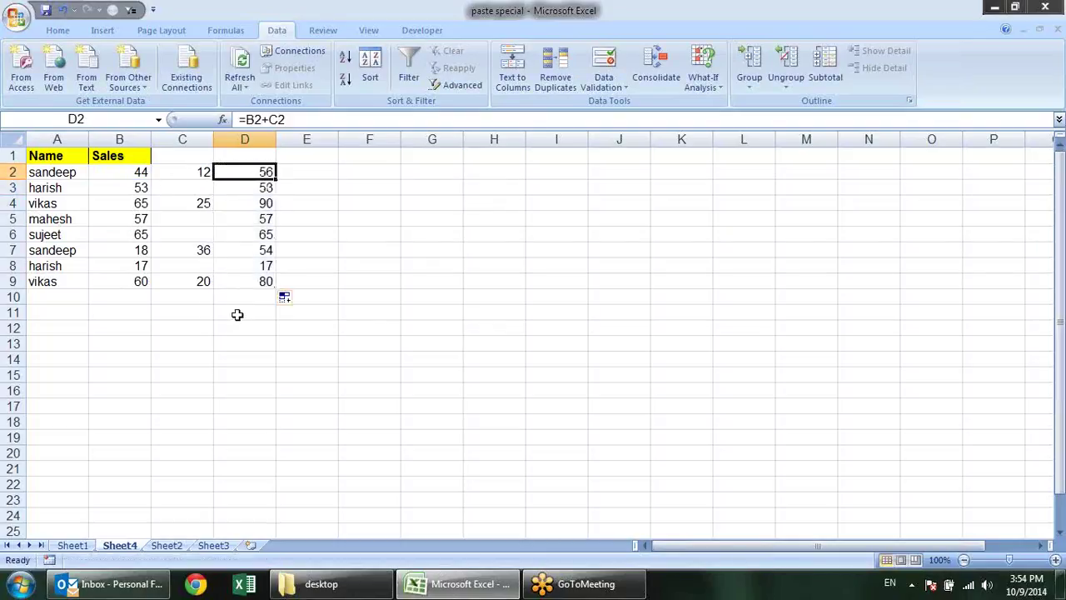
left_click_drag(263, 281, 262, 171)
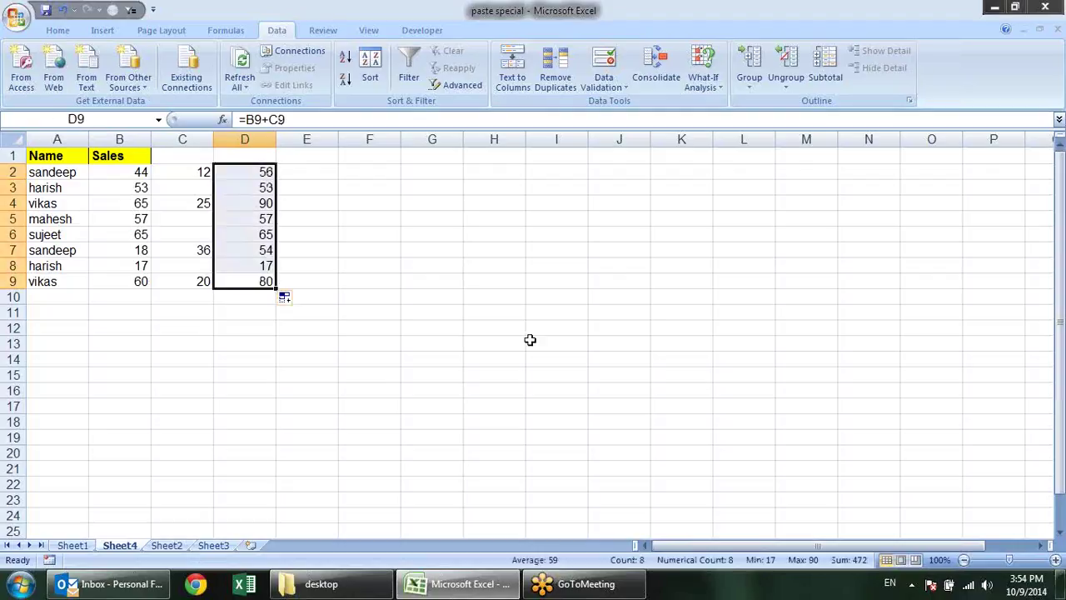
- Paste the D2:D9 totals into B2 as values only
key("ctrl+c")
left_click(128, 172)
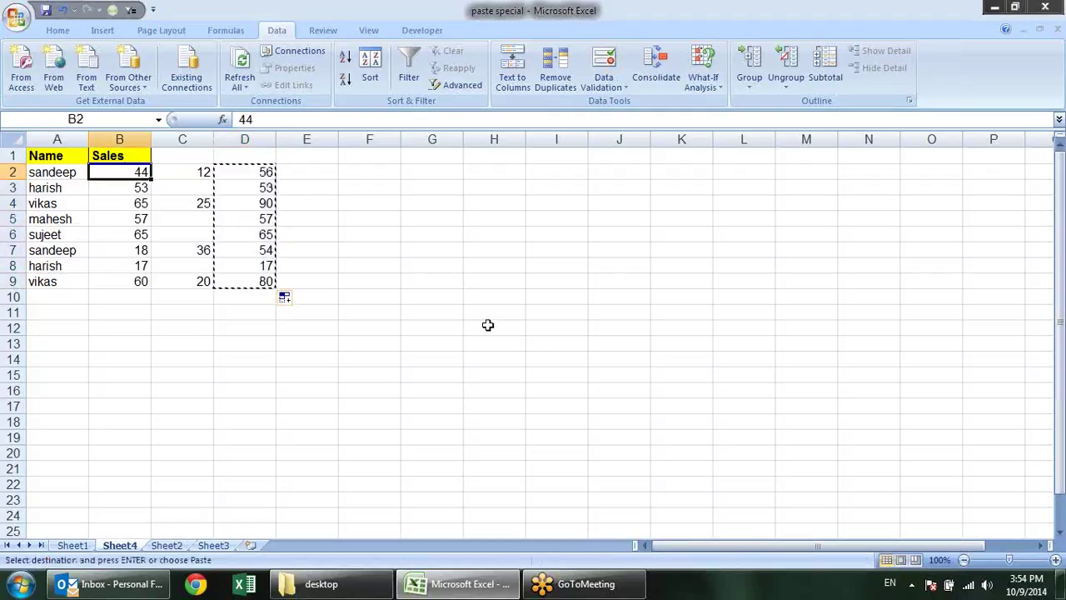
key("alt+e")
key("s")
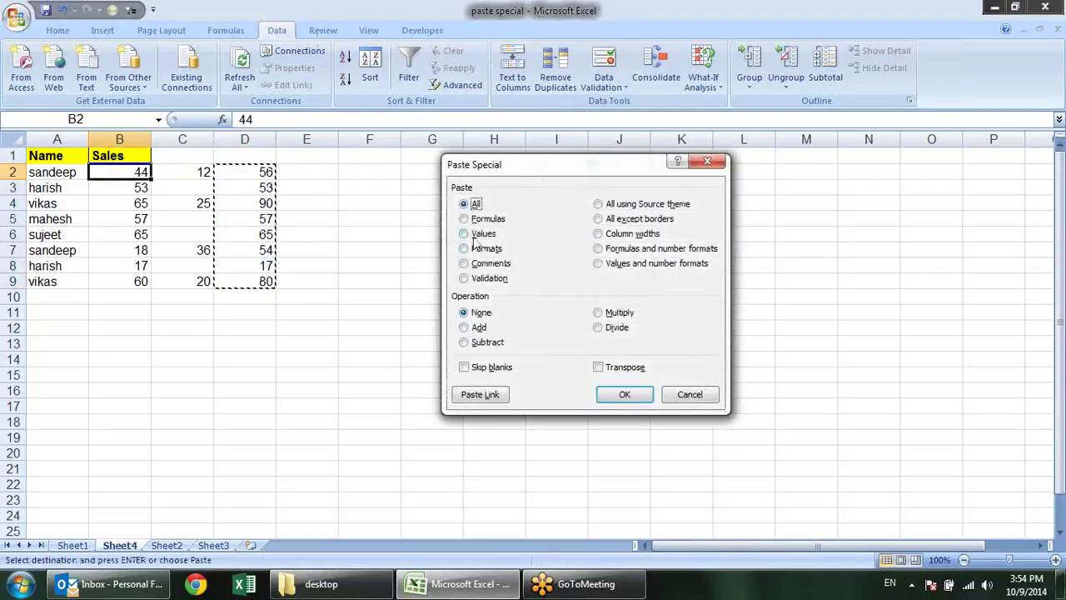
left_click(479, 234)
left_click(623, 395)
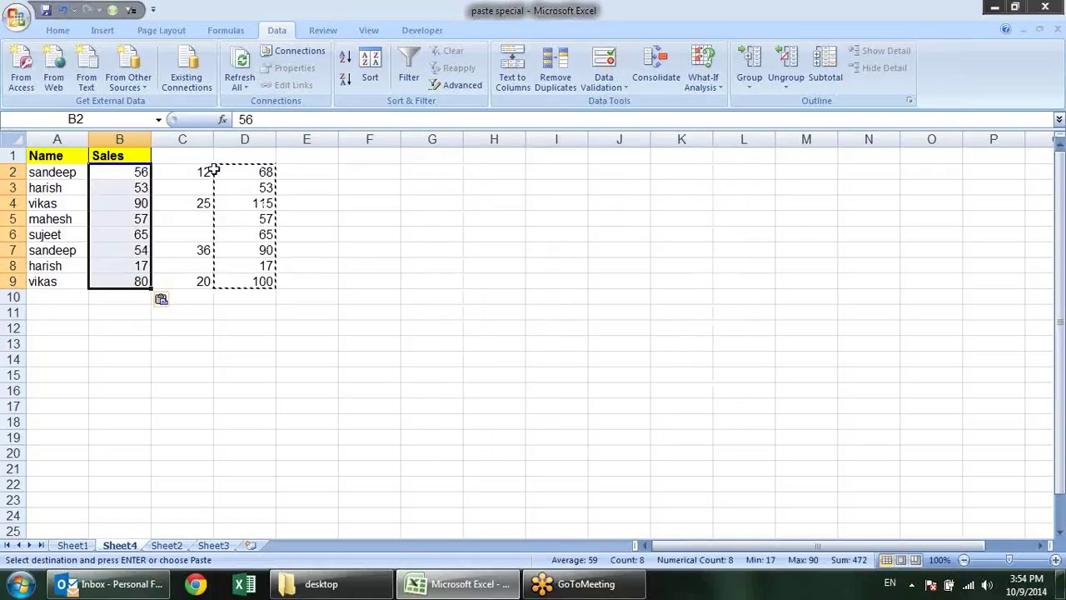
key("Escape")
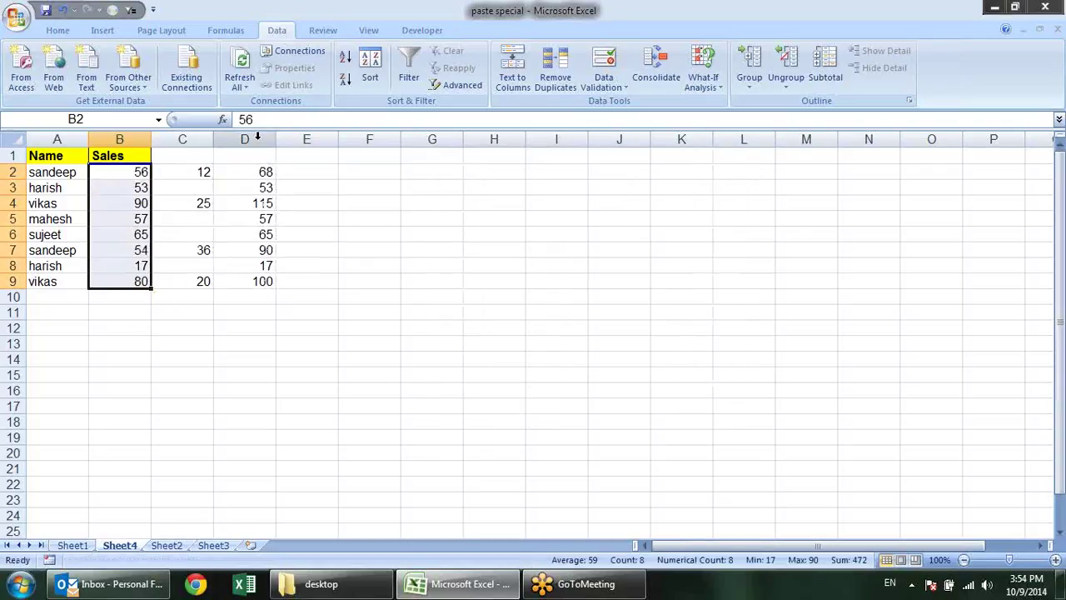
- Clear the helper totals from column D
left_click(258, 138)
right_click(257, 137)
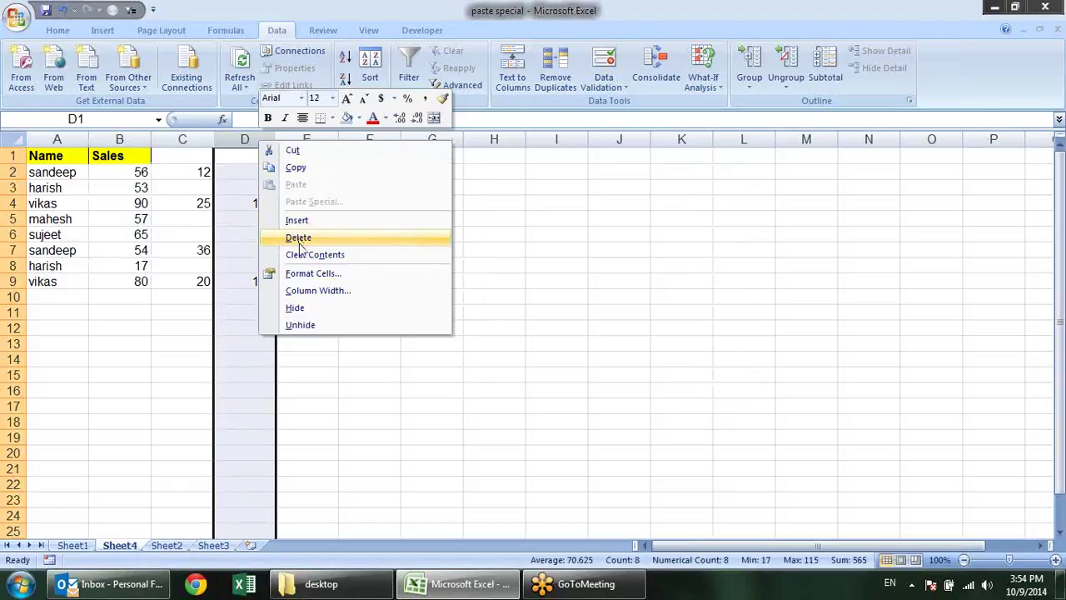
key("Escape")
key("alt+e")
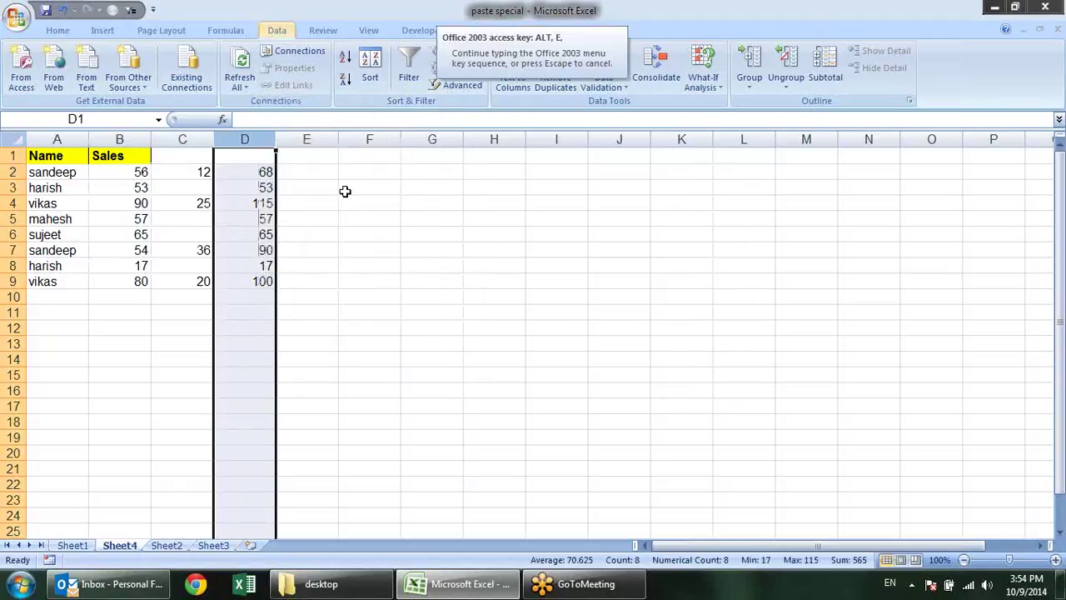
key("a")
key("a")
left_click(252, 185)
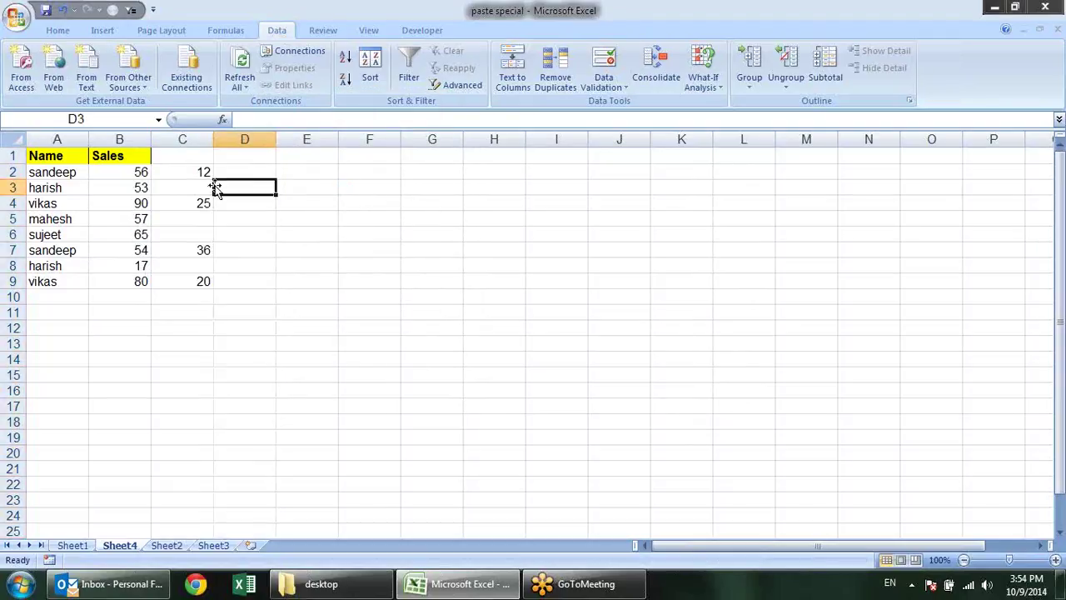
- Copy C2:C9 and Paste Special with Operation Add onto Sales B2:B9
left_click_drag(208, 172, 206, 284)
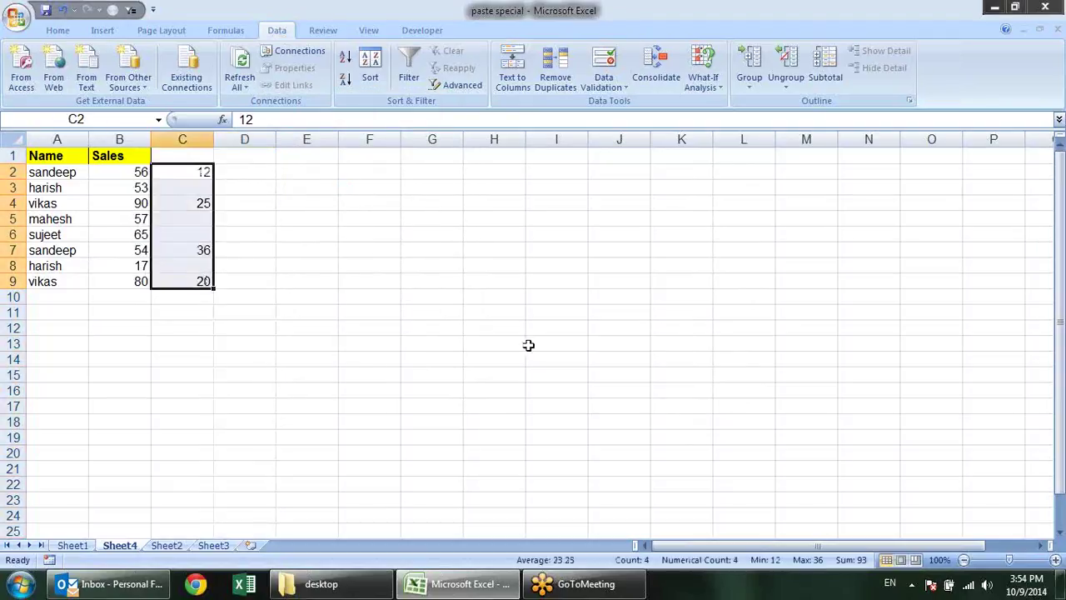
key("ctrl+c")
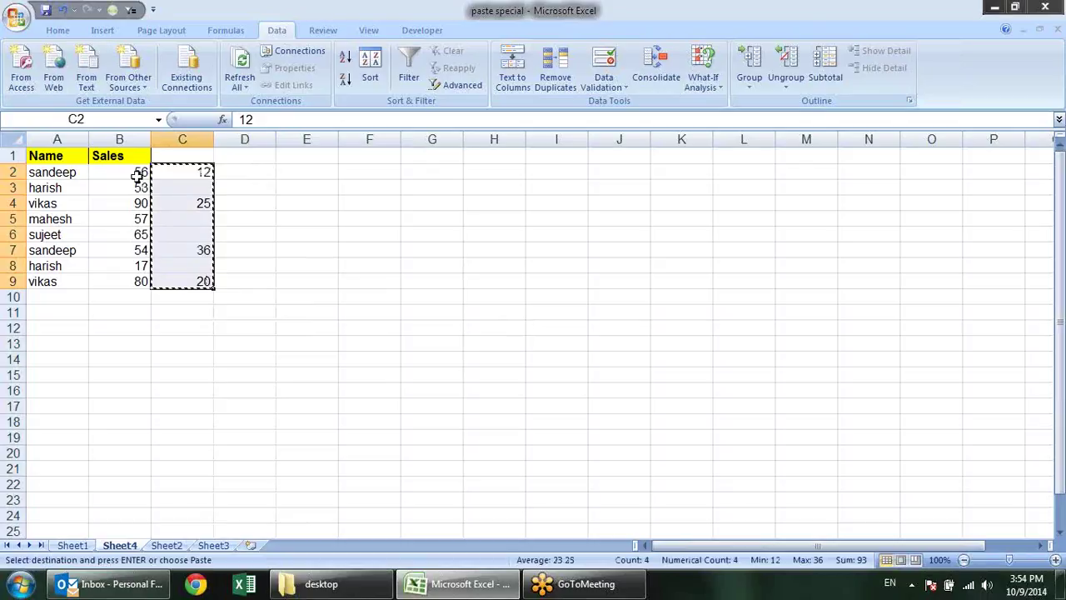
left_click_drag(138, 173, 138, 283)
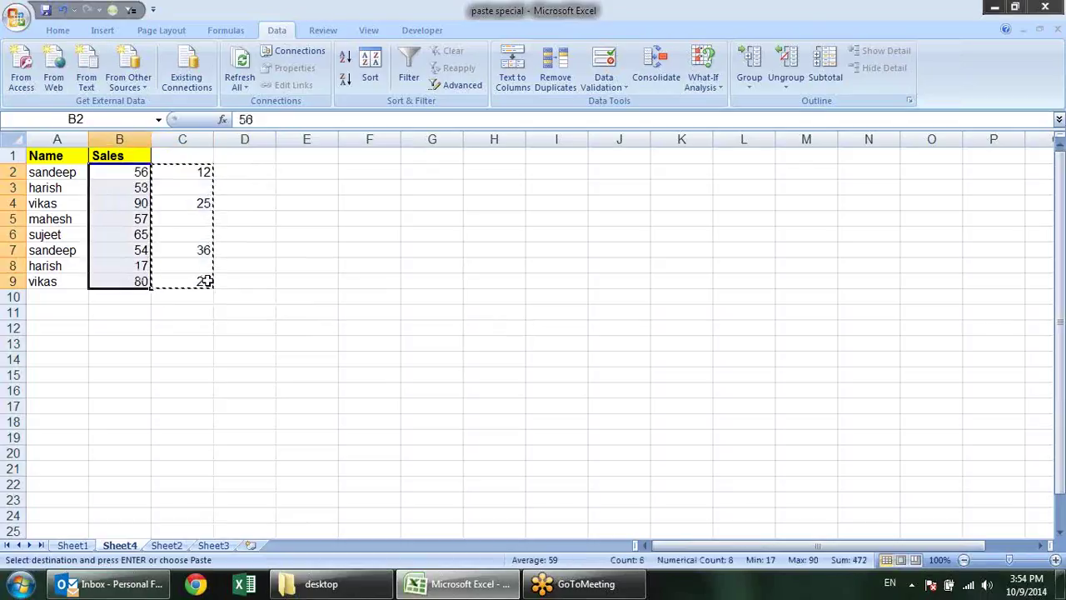
right_click(94, 172)
left_click(174, 233)
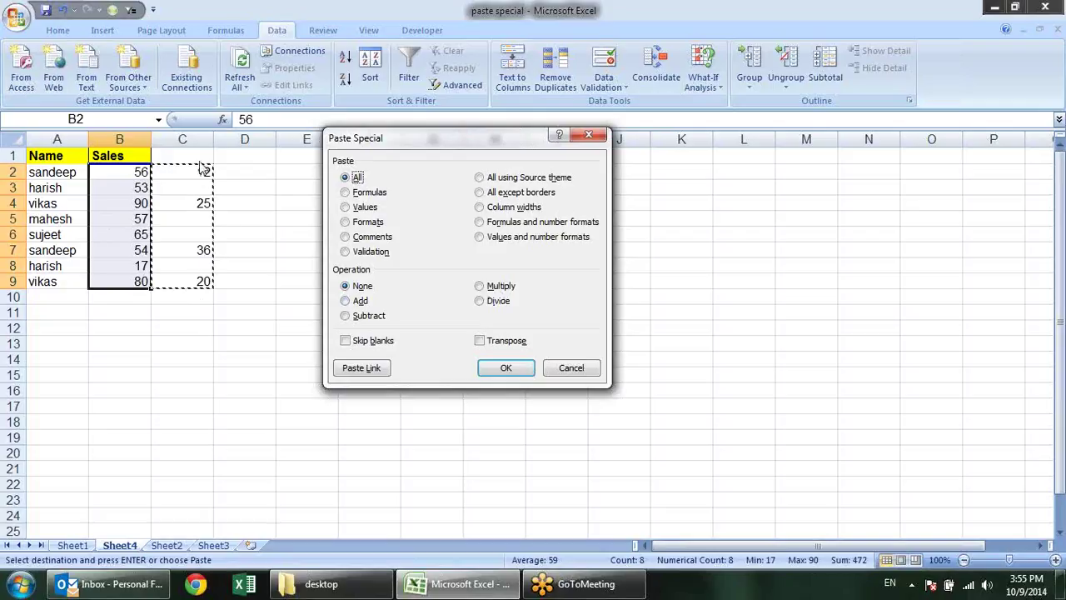
left_click(361, 302)
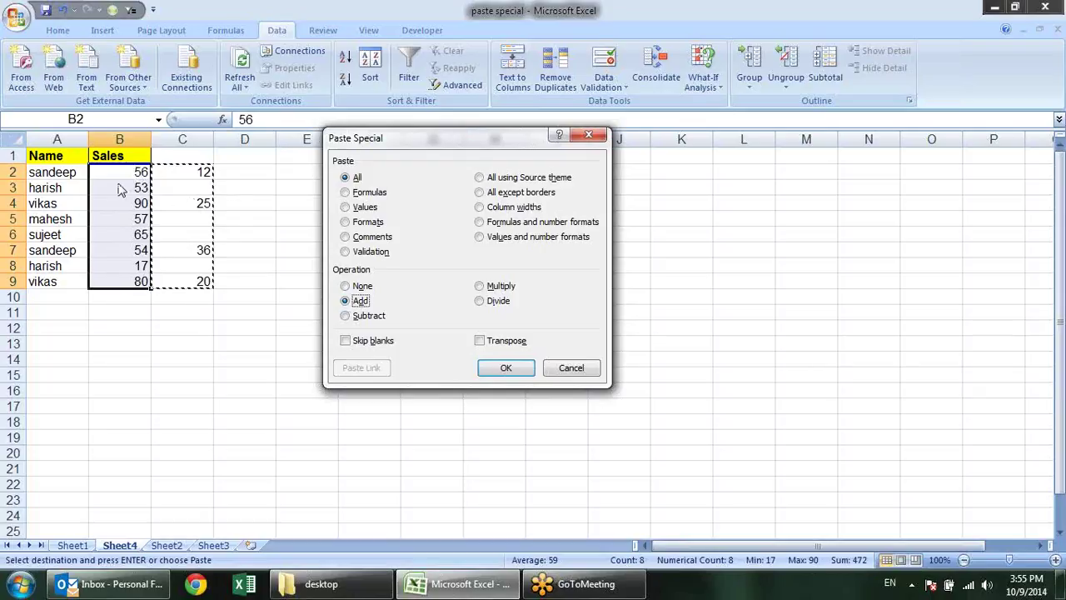
left_click(505, 368)
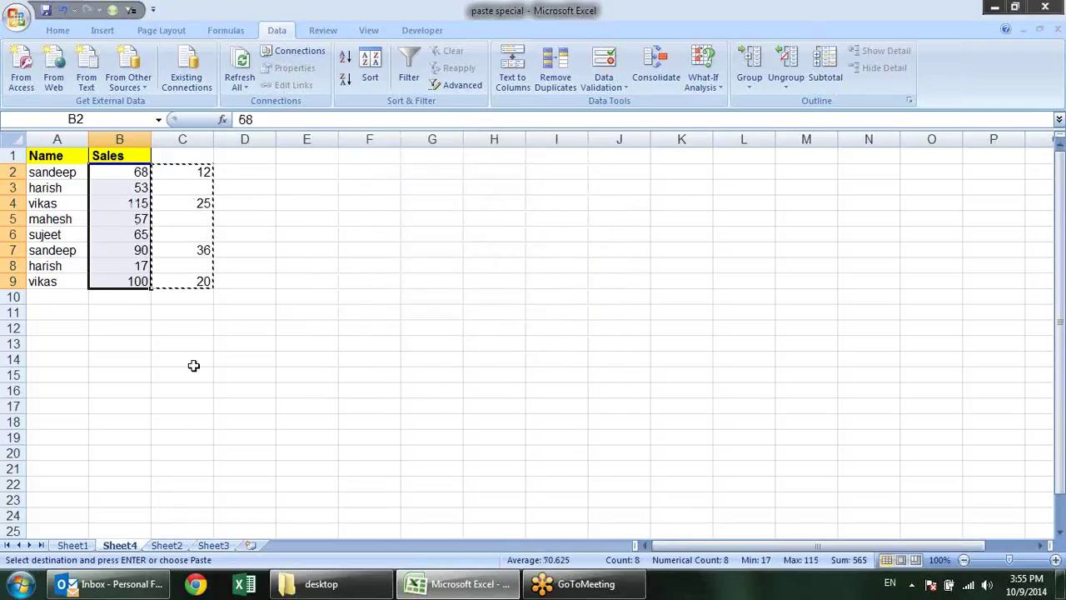
key("Escape")
- Compare the column C figures against the updated Sales value in B2
left_click(185, 283)
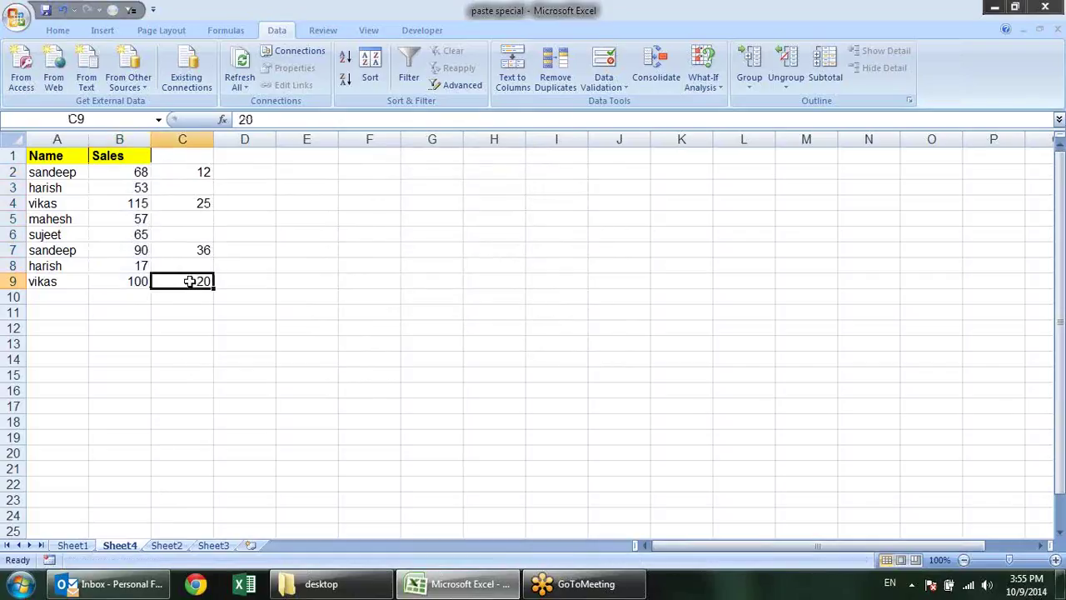
left_click(193, 172)
left_click(194, 218)
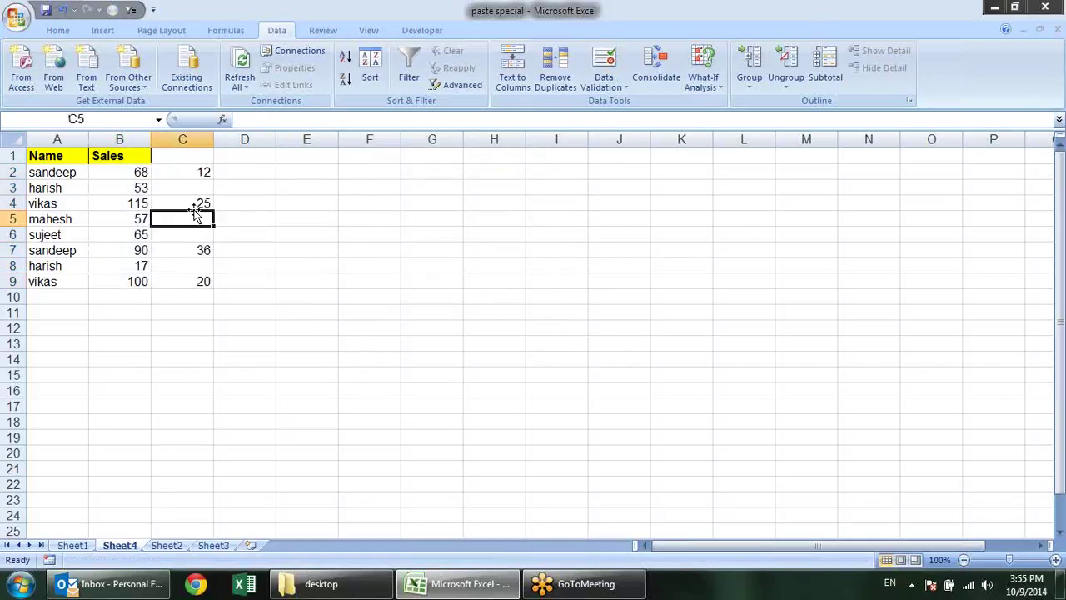
left_click(195, 202)
left_click(200, 172)
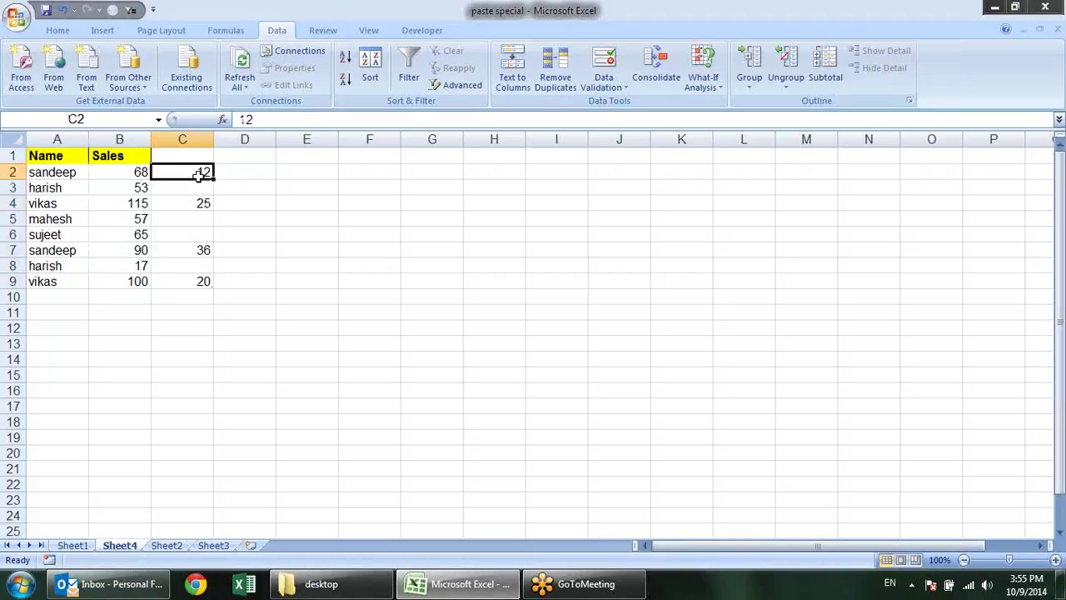
left_click(139, 172)
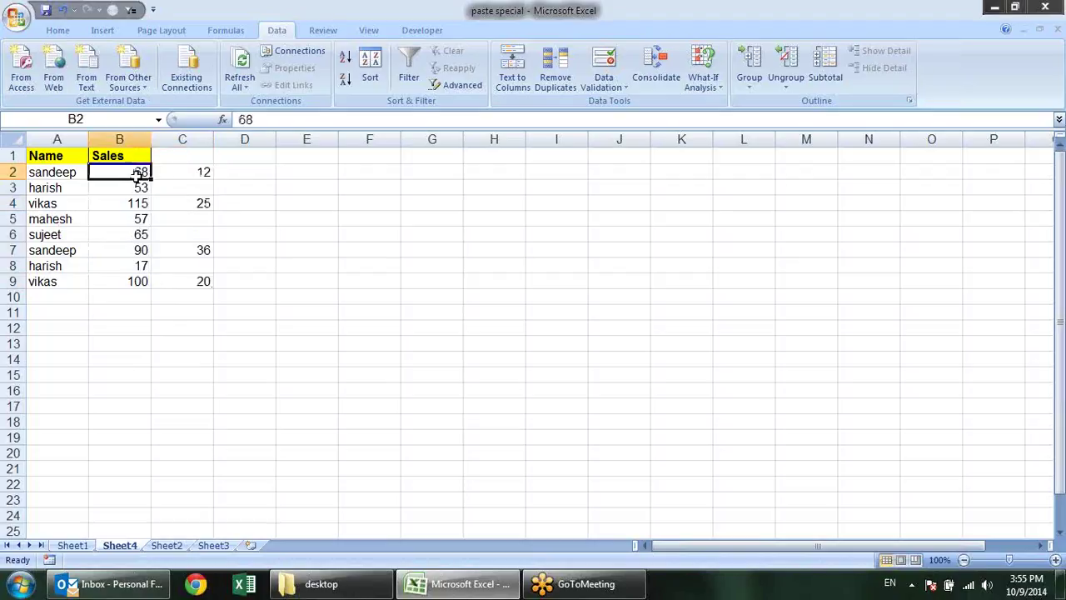
left_click(184, 173)
left_click(134, 170)
left_click(200, 172)
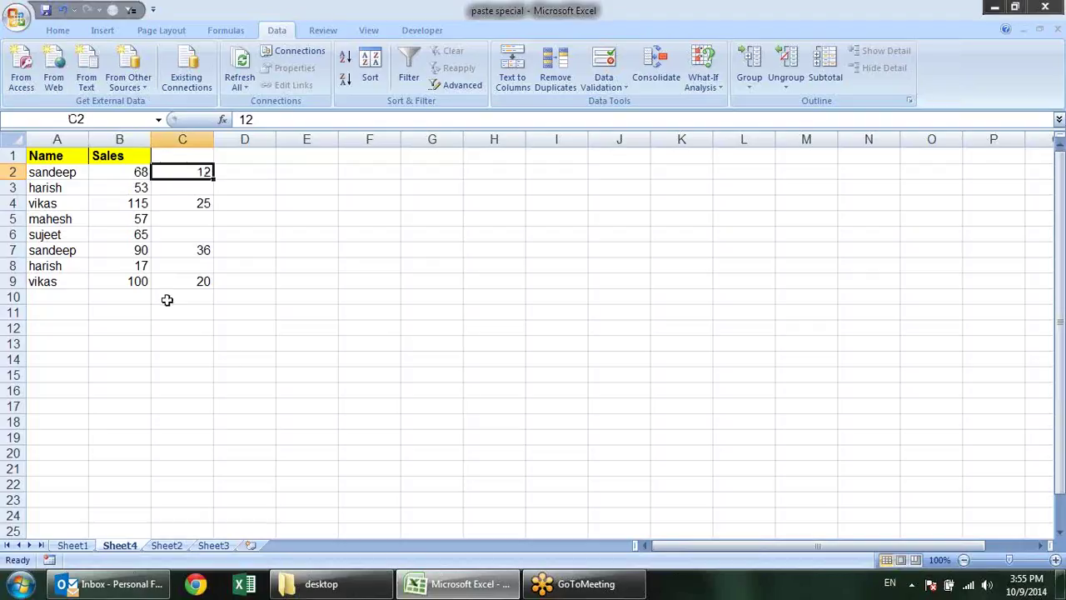
- Enter =IF(C2="",B2,C2) in D2
left_click(258, 170)
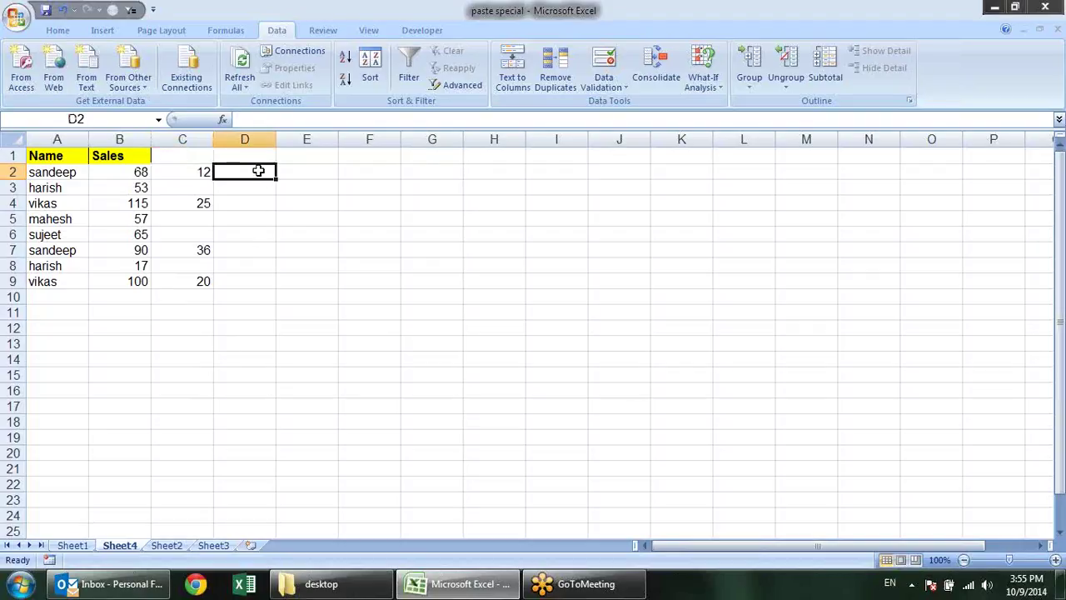
type("=IF(")
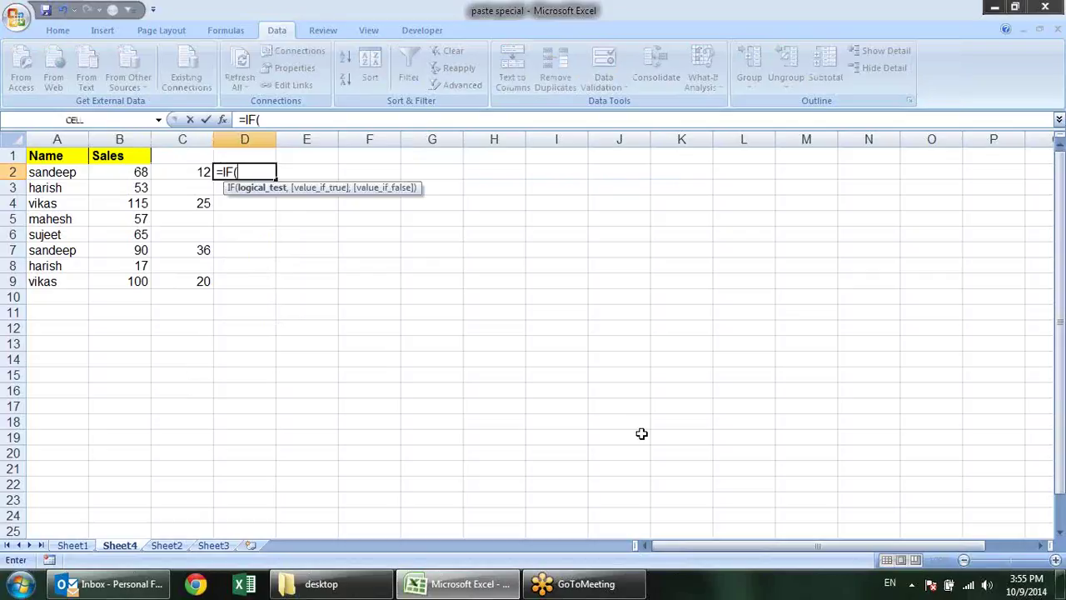
key("Left")
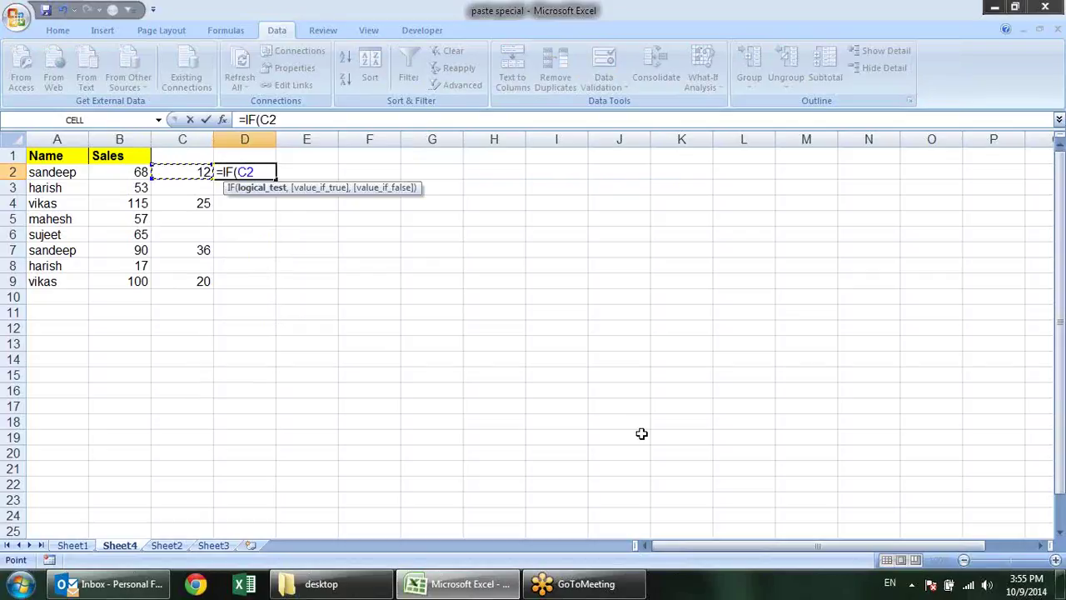
type("=\"\"")
type(",")
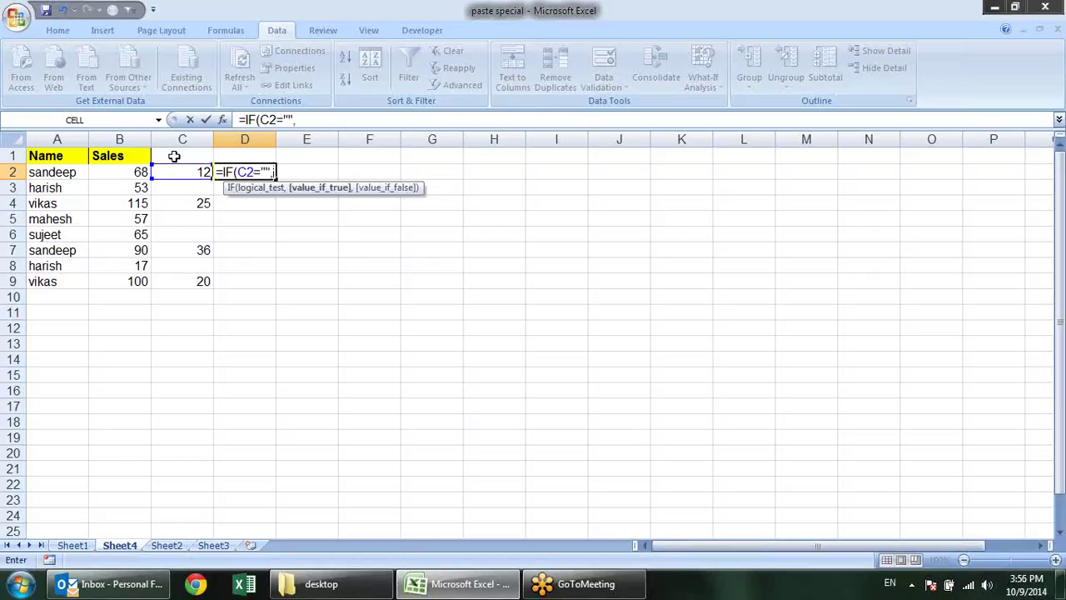
left_click(137, 172)
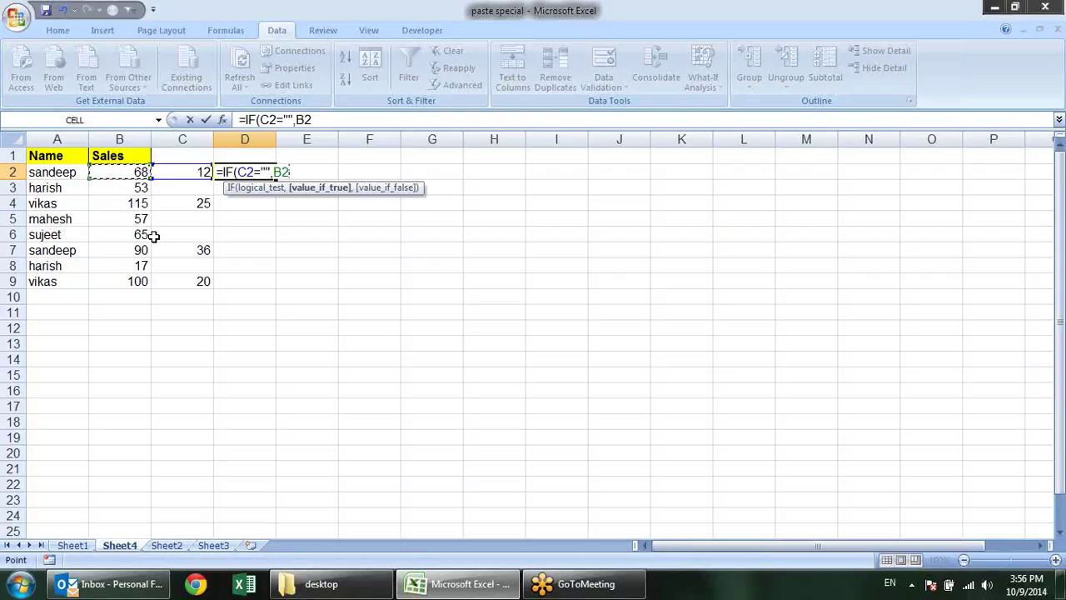
type(",")
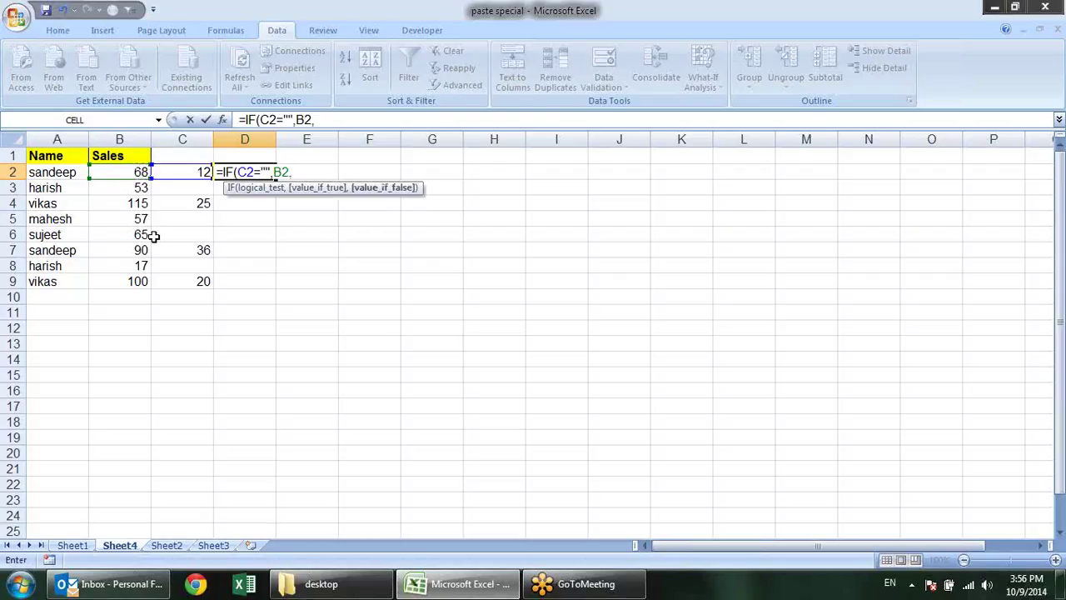
left_click(202, 172)
key("Return")
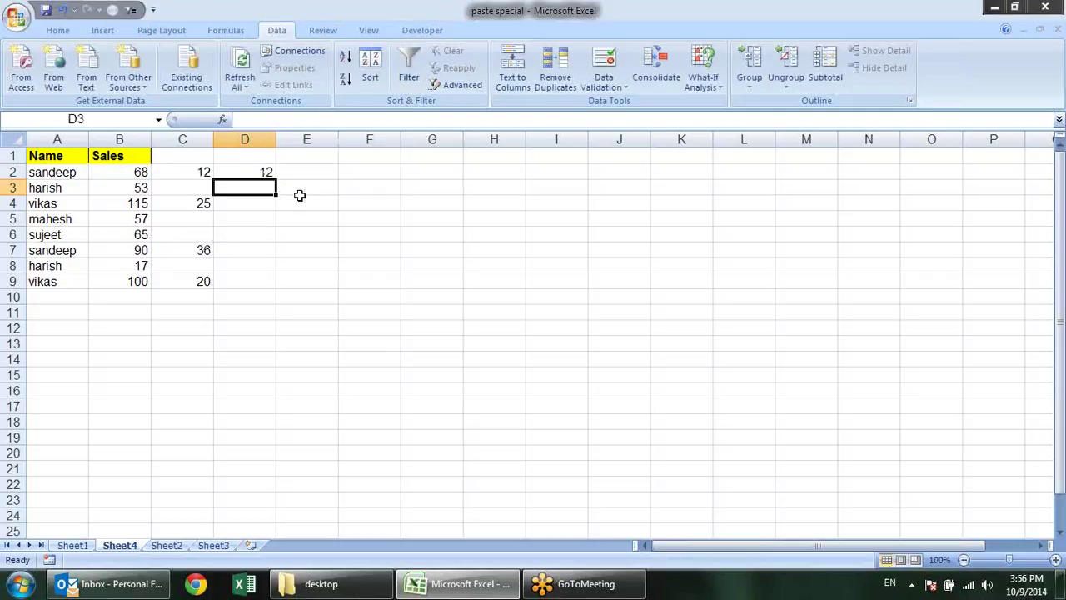
- Fill the IF formula down to D9 and copy D2:D9
left_click(265, 173)
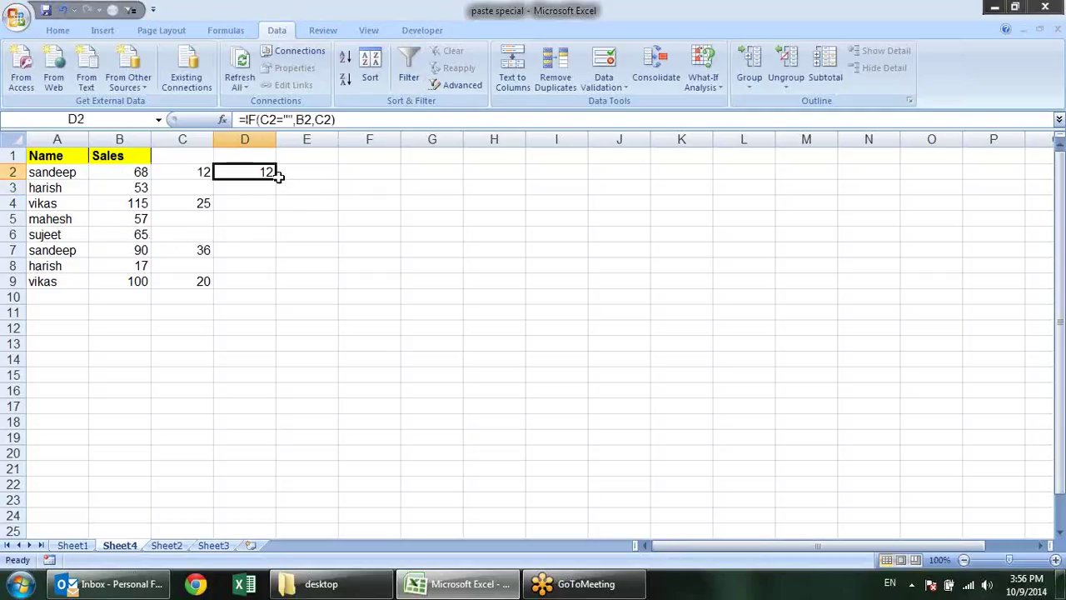
left_click_drag(277, 174, 279, 288)
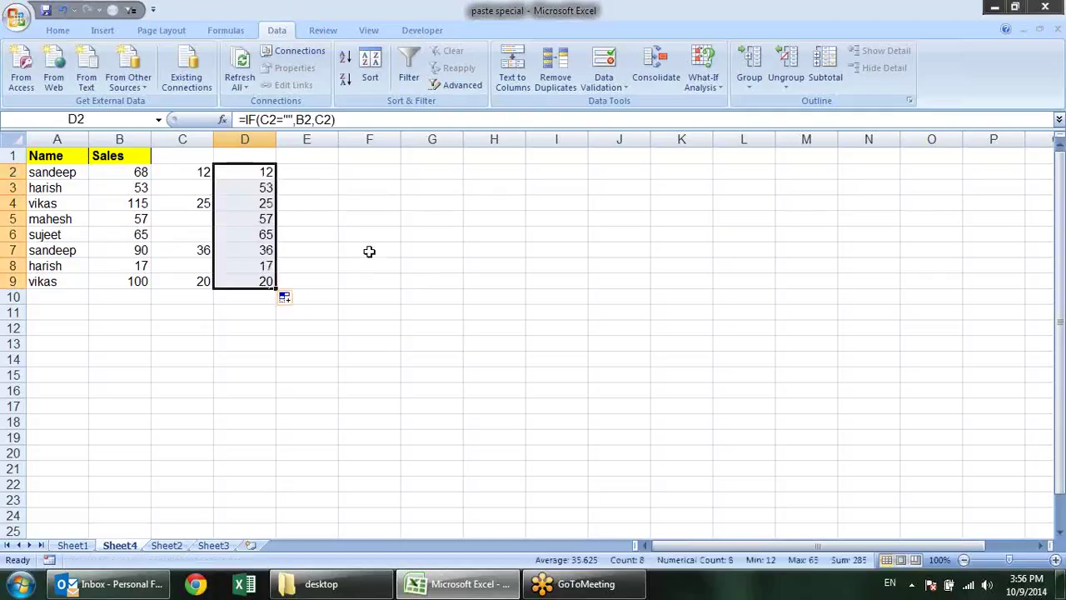
key("ctrl+c")
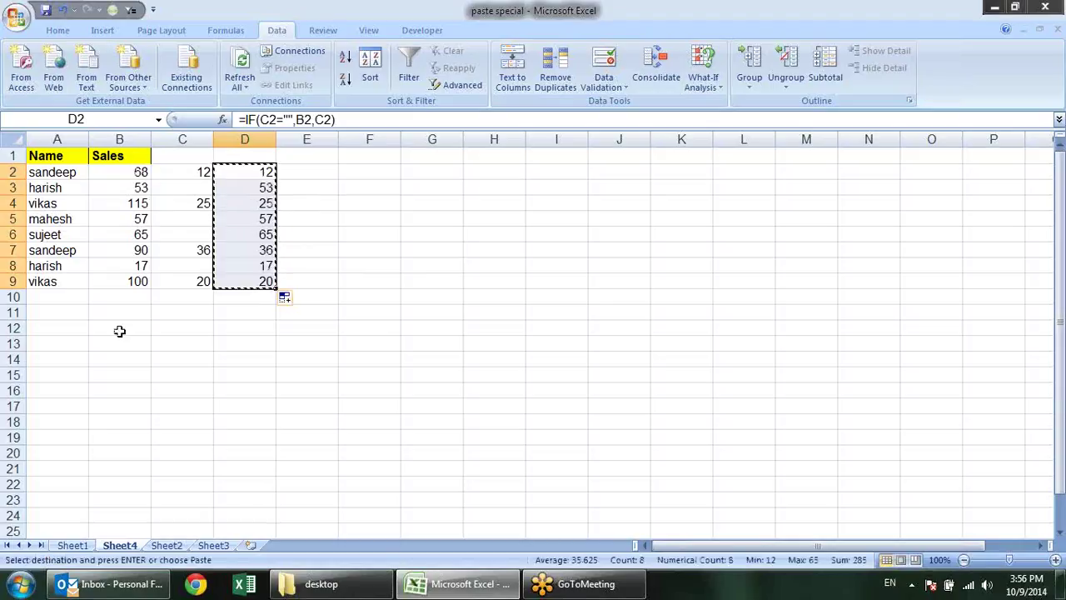
- Cancel the copy and review the IF formulas in D2, D3 and D7 against B2 and C2
key("Escape")
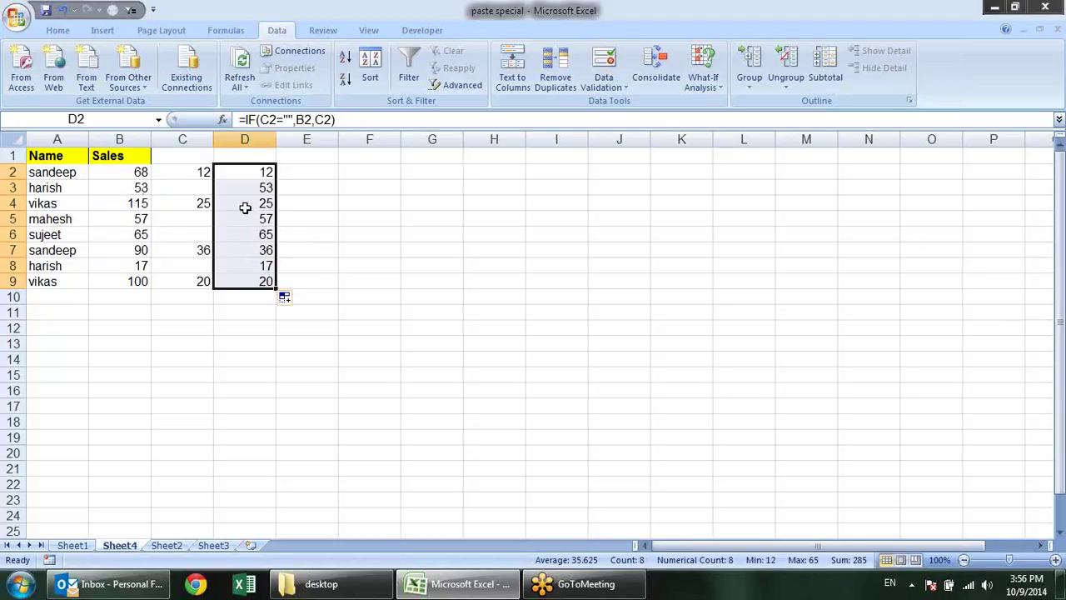
left_click(242, 172)
left_click(241, 185)
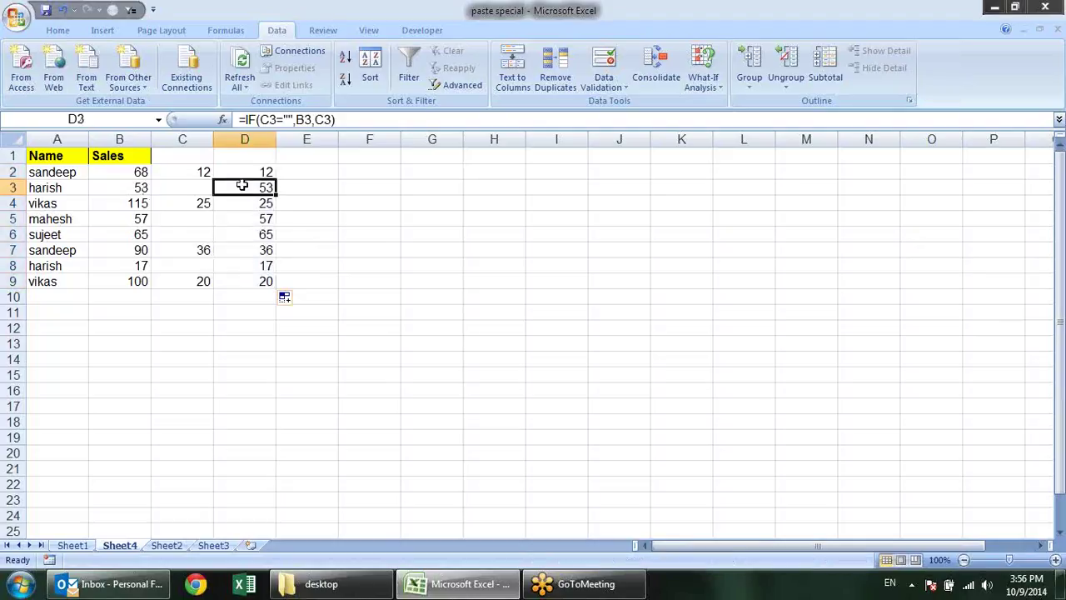
left_click(251, 255)
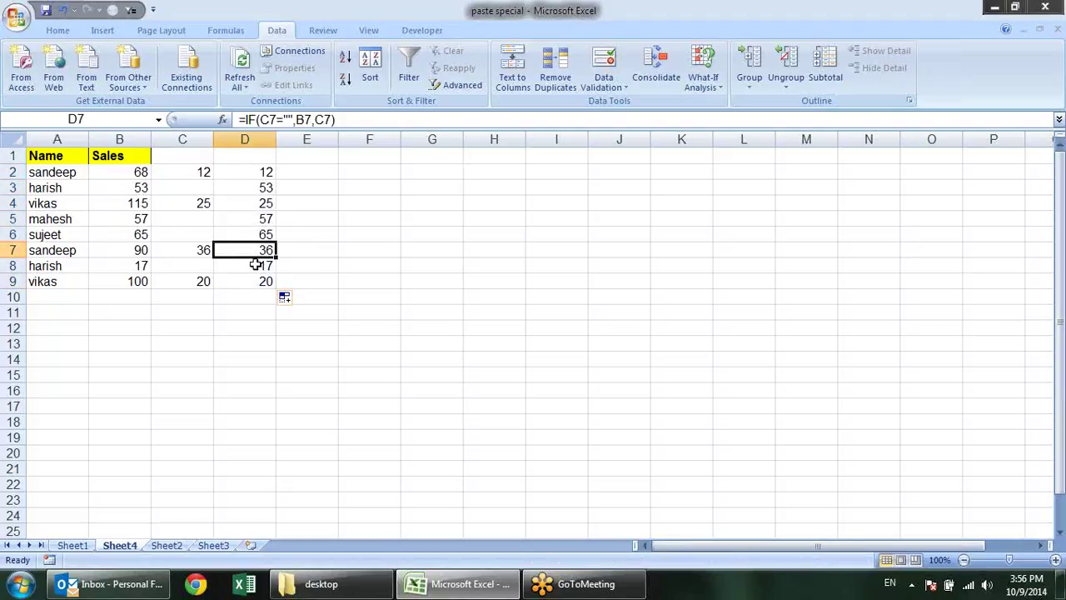
left_click(186, 172)
left_click(138, 172)
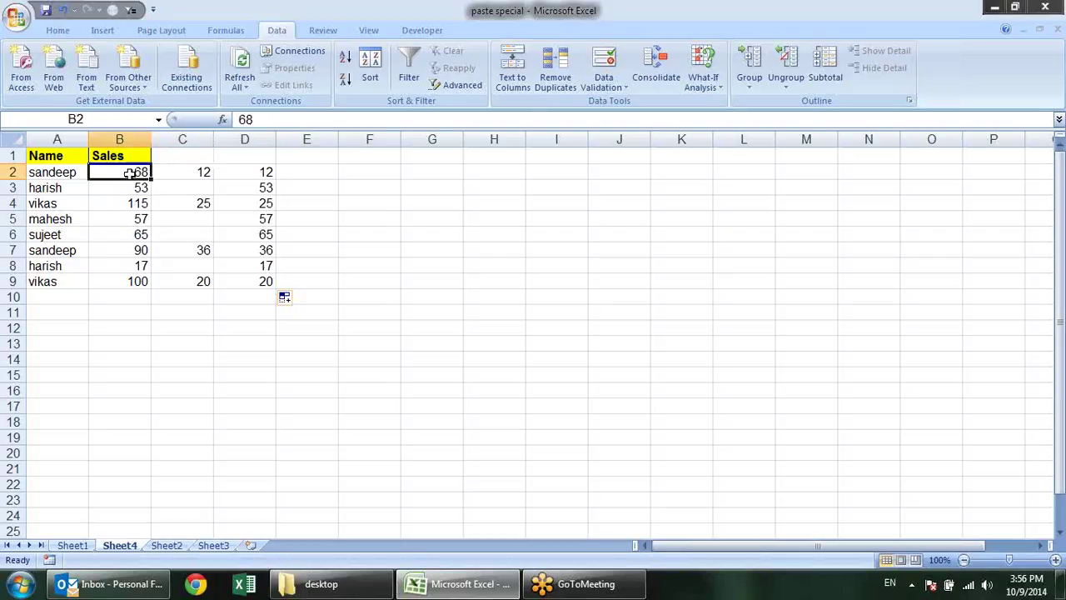
left_click(241, 172)
- Compare D2:D9 with Sales B2:B9, then bring up the column D header's options
left_click_drag(241, 171, 248, 282)
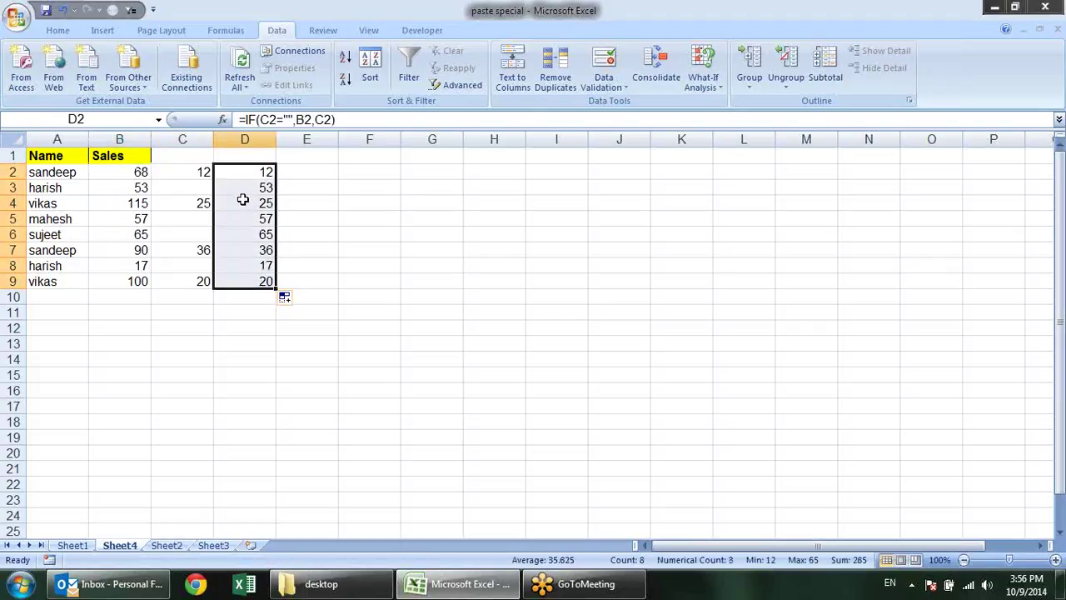
left_click_drag(132, 177, 116, 290)
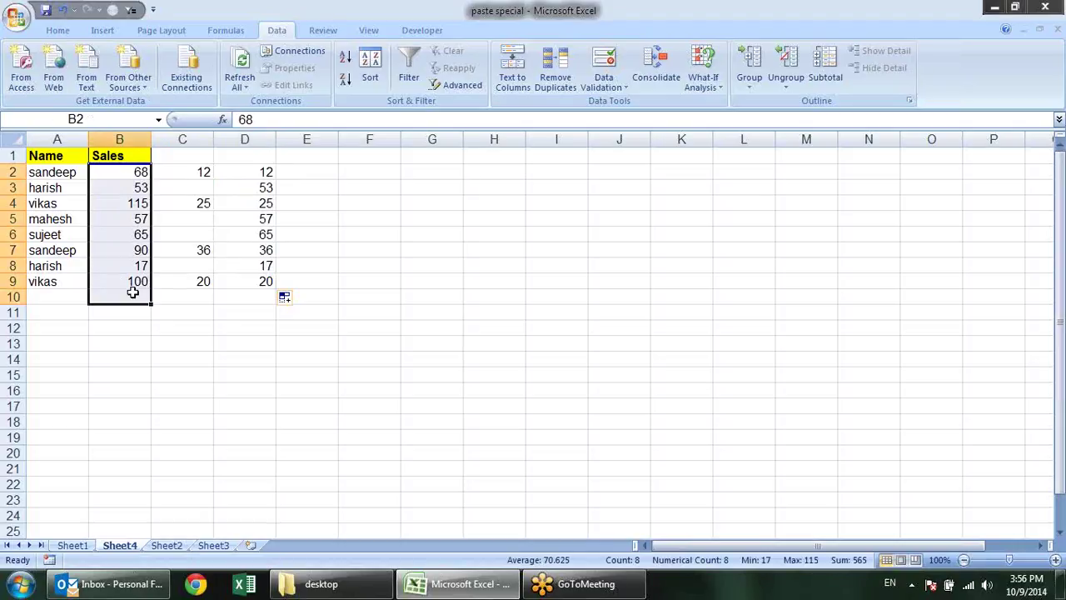
left_click(223, 326)
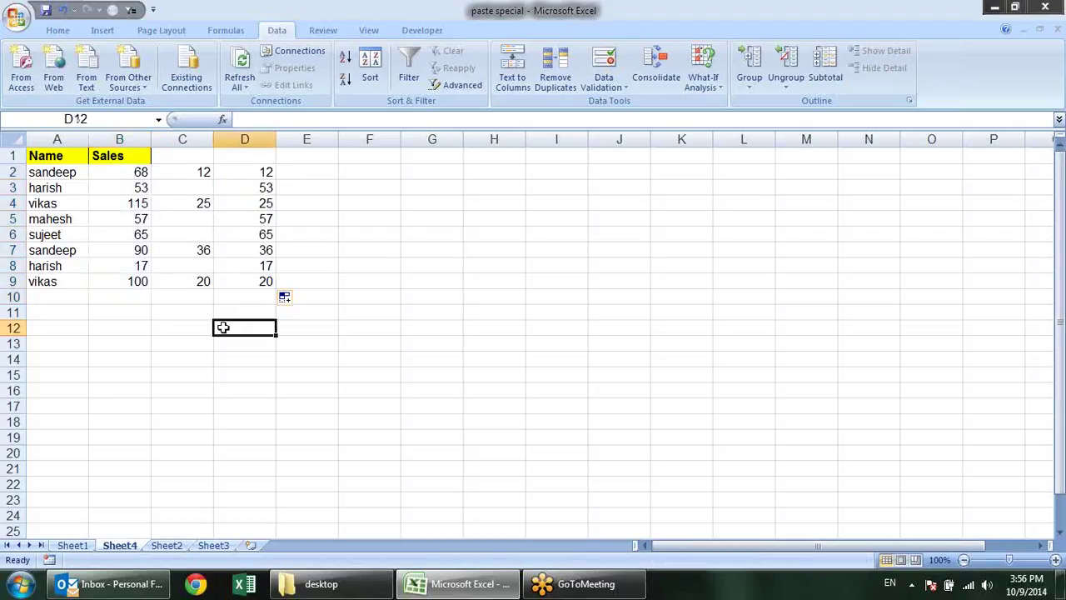
right_click(250, 131)
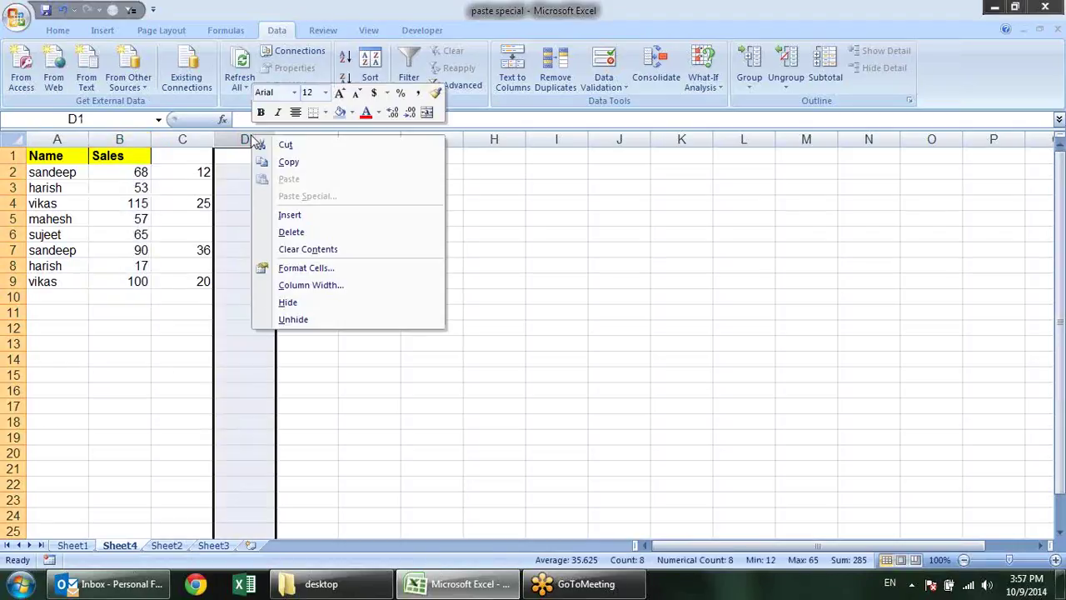
- Delete helper column D and copy the column C values C2:C9
left_click(308, 239)
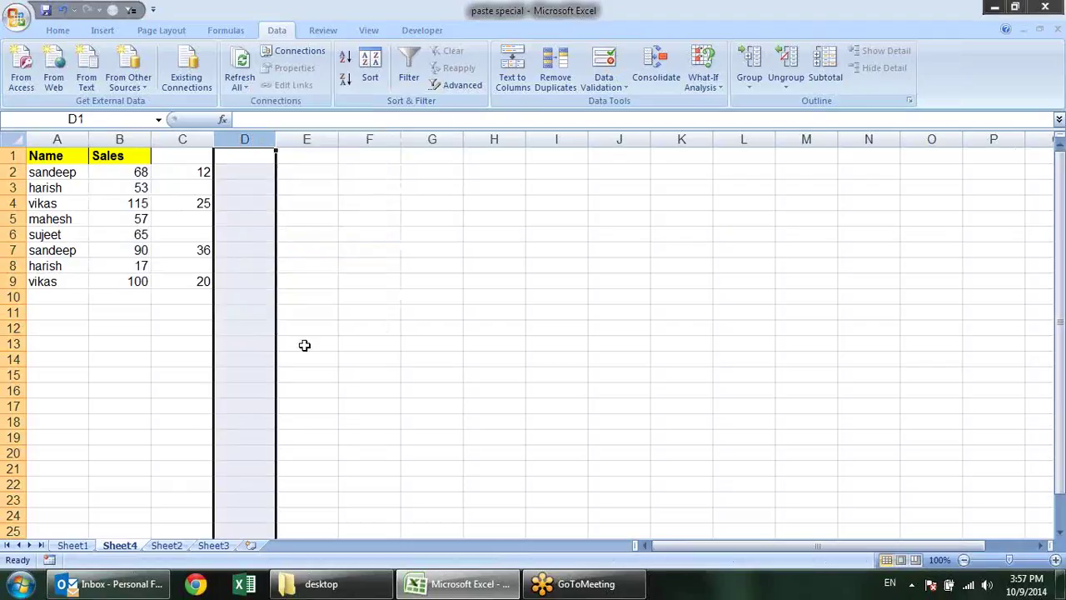
left_click(314, 323)
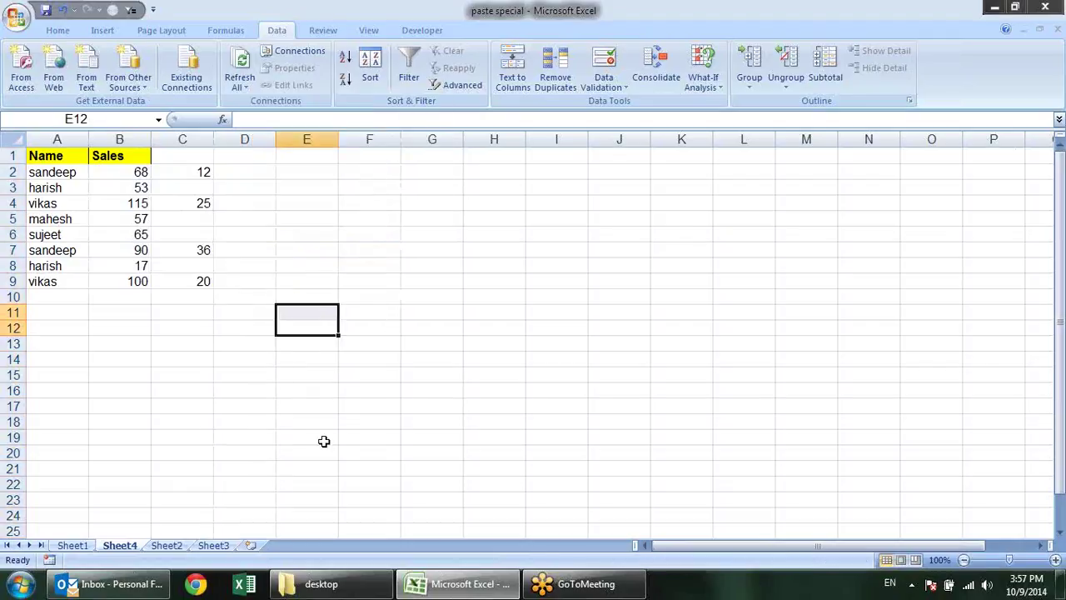
left_click(192, 175)
left_click_drag(192, 175, 183, 285)
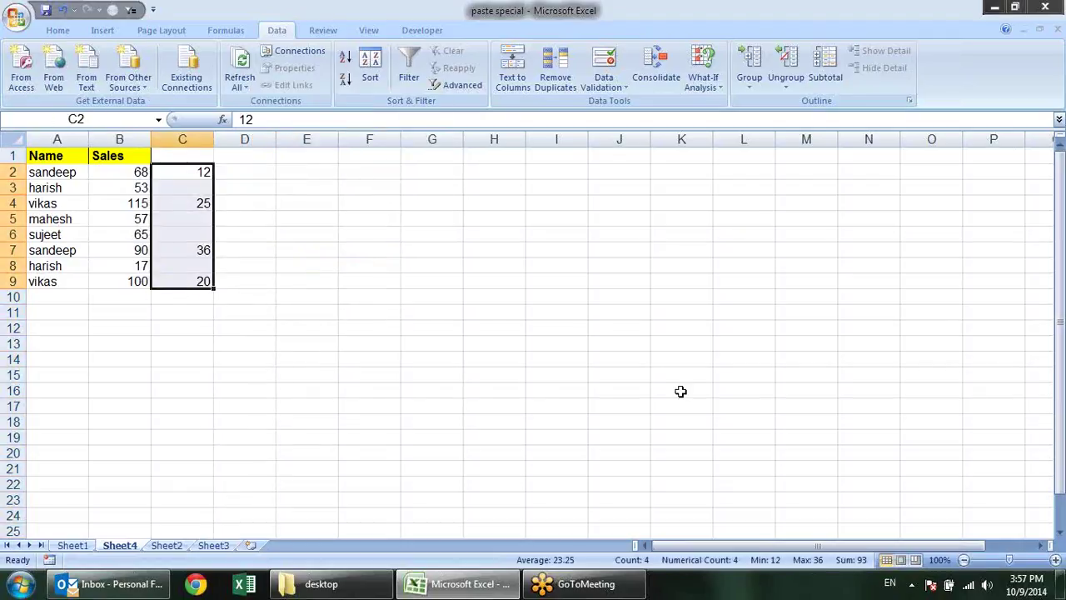
key("ctrl+c")
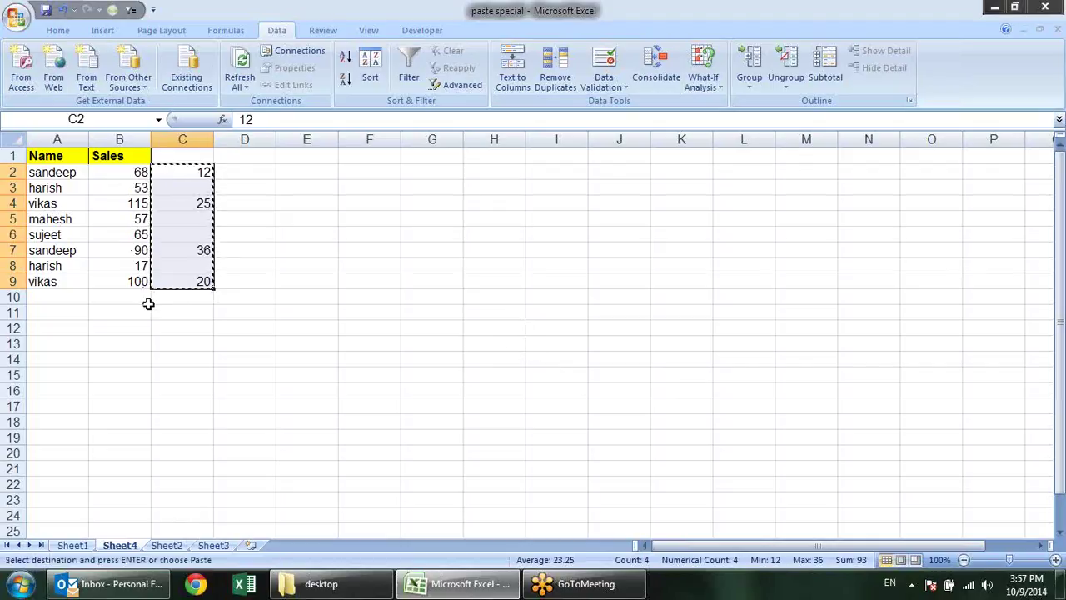
- Paste C2:C9 onto Sales at B2 with Skip blanks, giving 12, 53, 25, 57, 65, 36, 17, 20
left_click(132, 182)
left_click(133, 172)
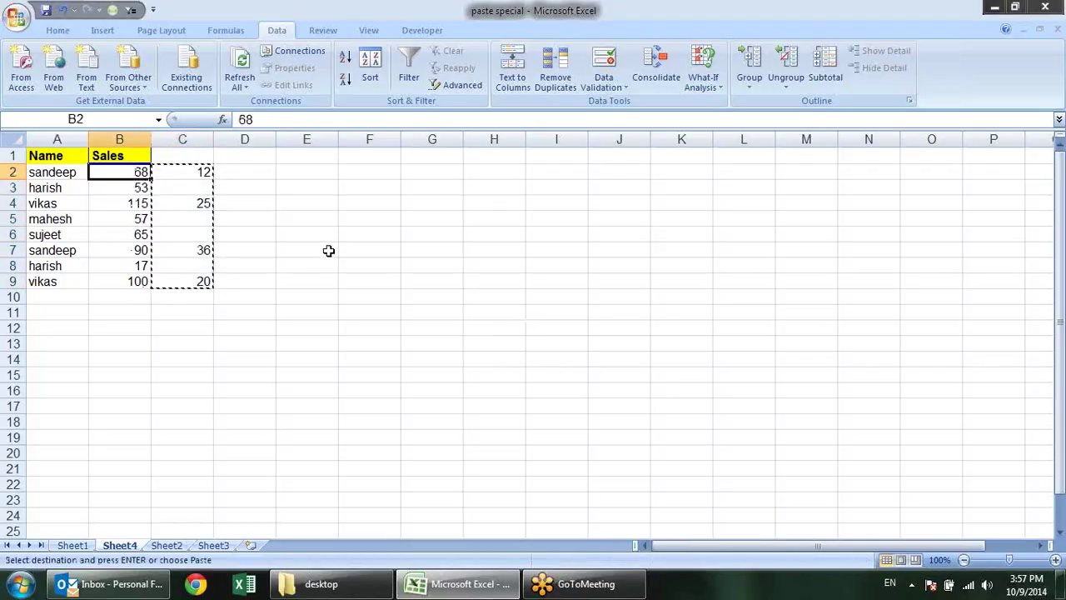
key("ctrl+v")
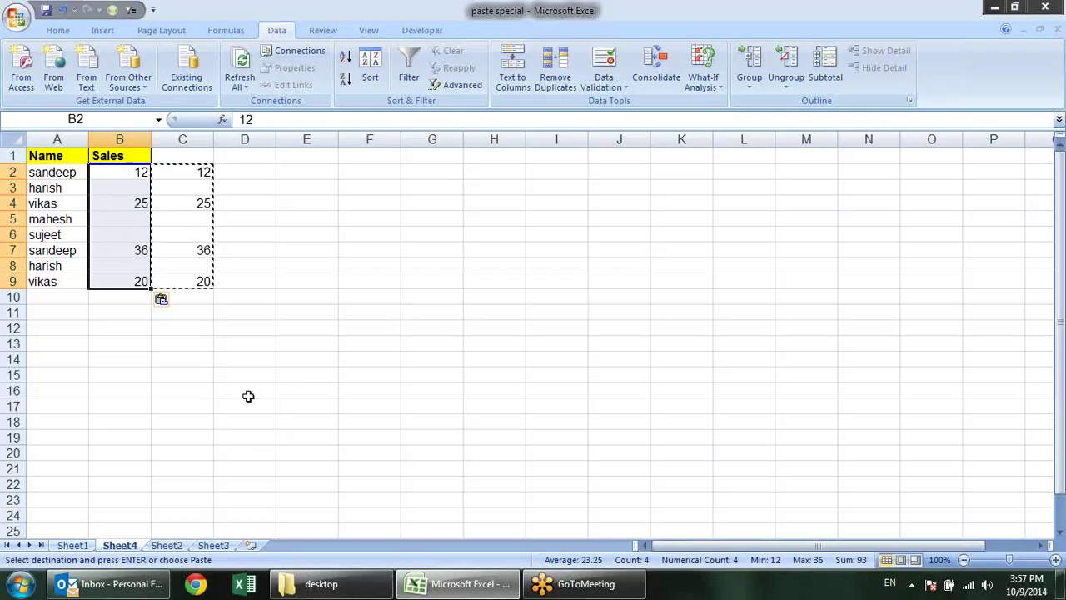
key("ctrl+z")
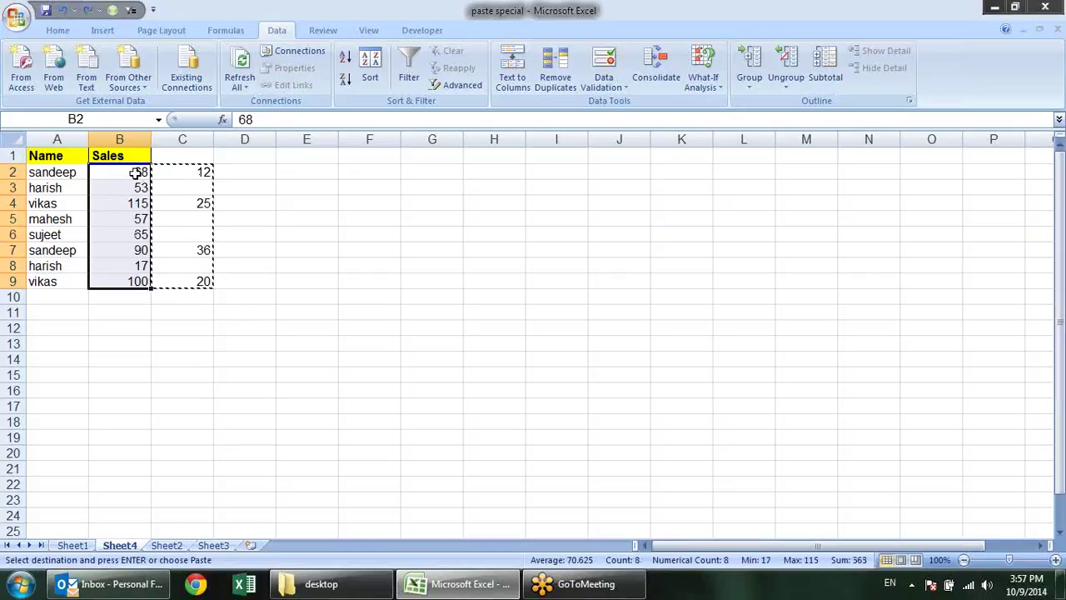
right_click(138, 172)
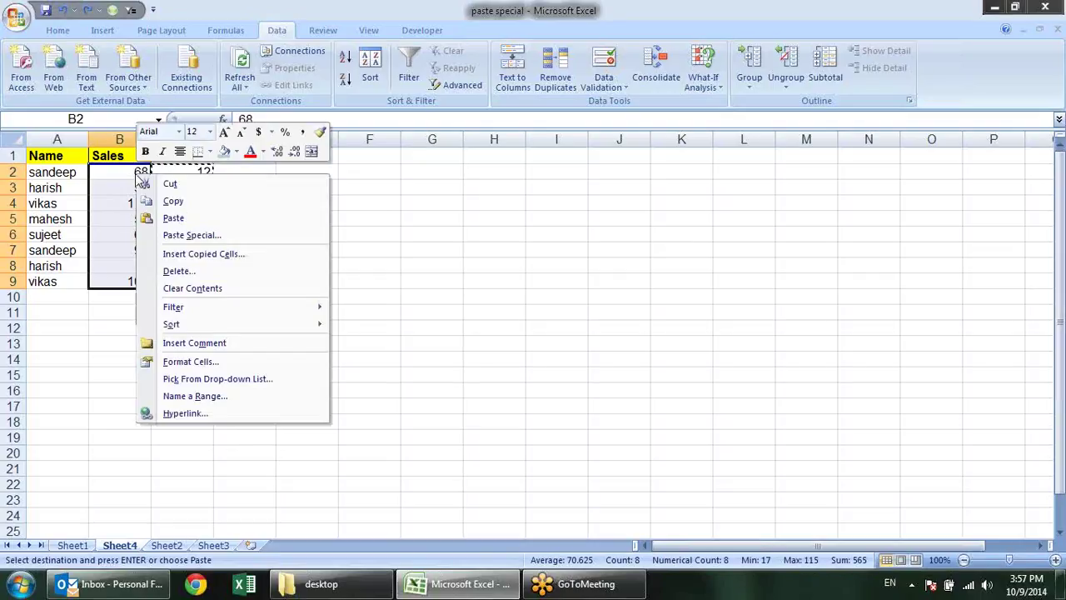
left_click(179, 234)
left_click_drag(196, 104, 437, 104)
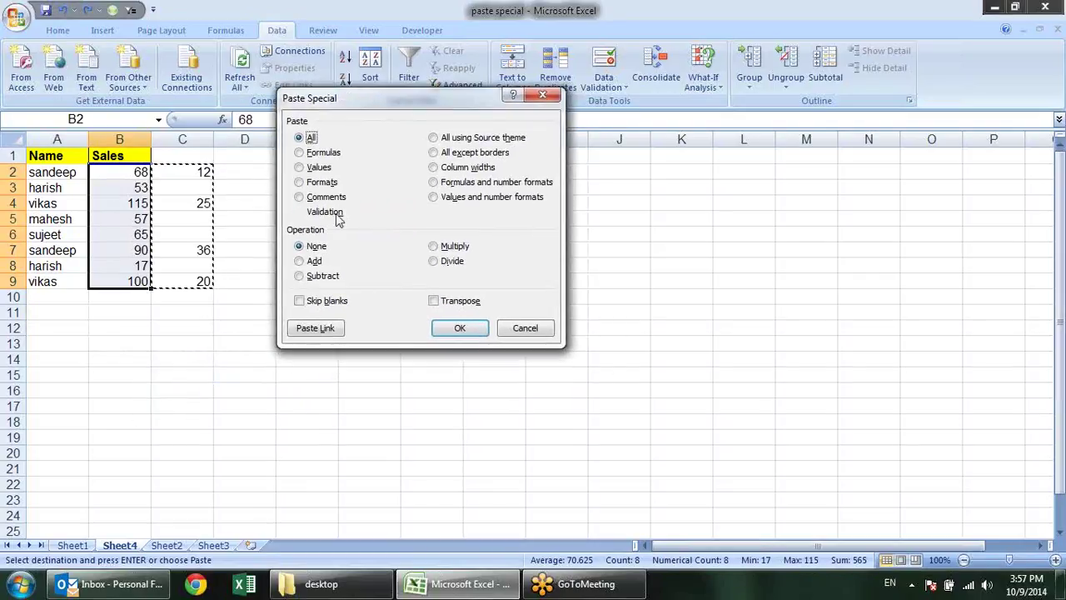
left_click(308, 302)
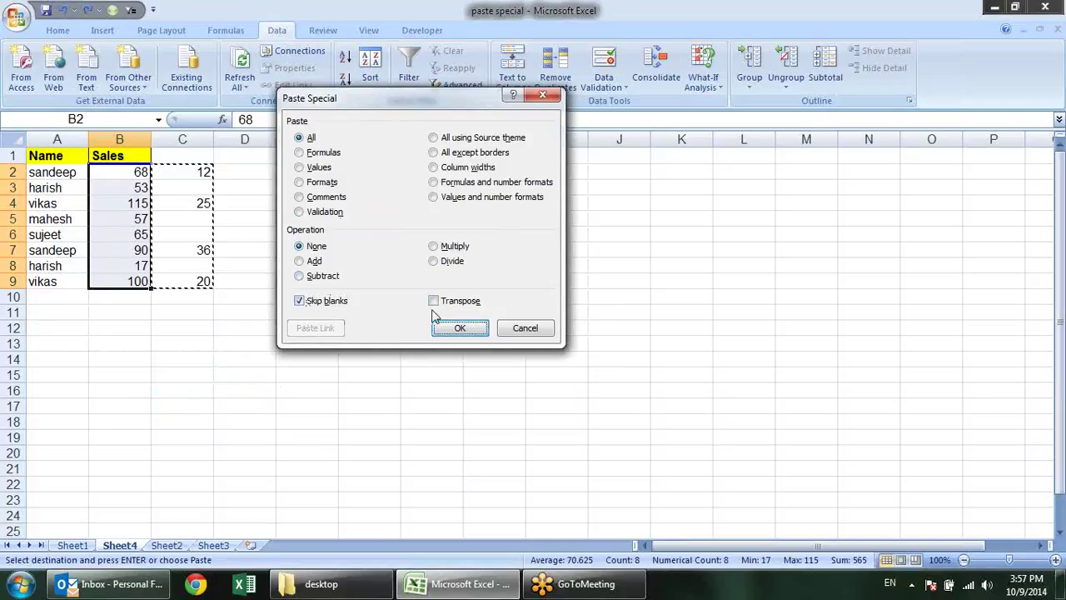
left_click(450, 328)
- Cancel copy mode and switch from Sheet4 to Sheet2
left_click(230, 169)
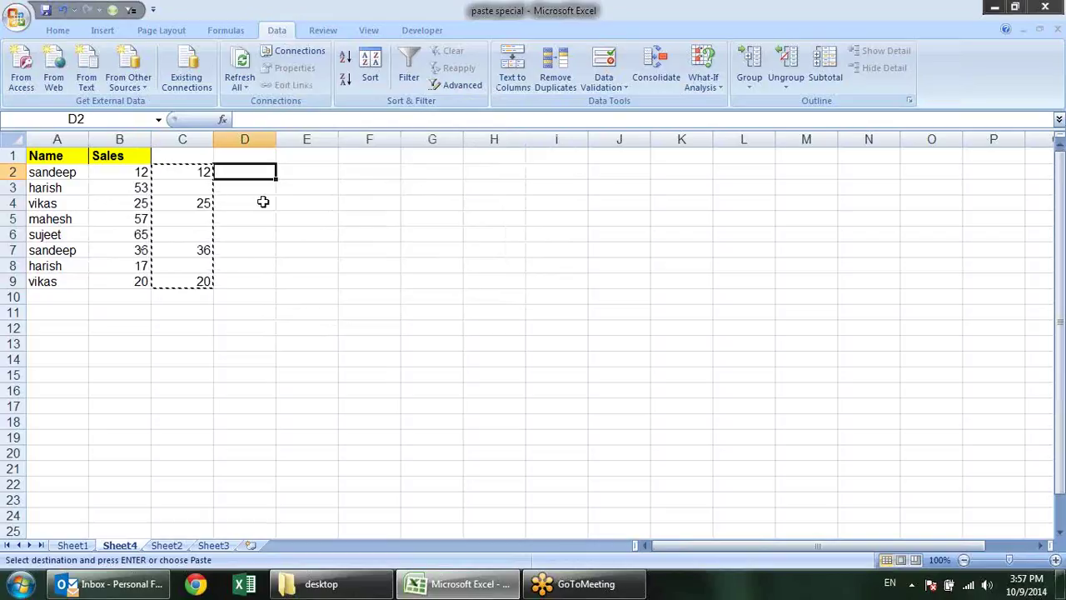
key("Escape")
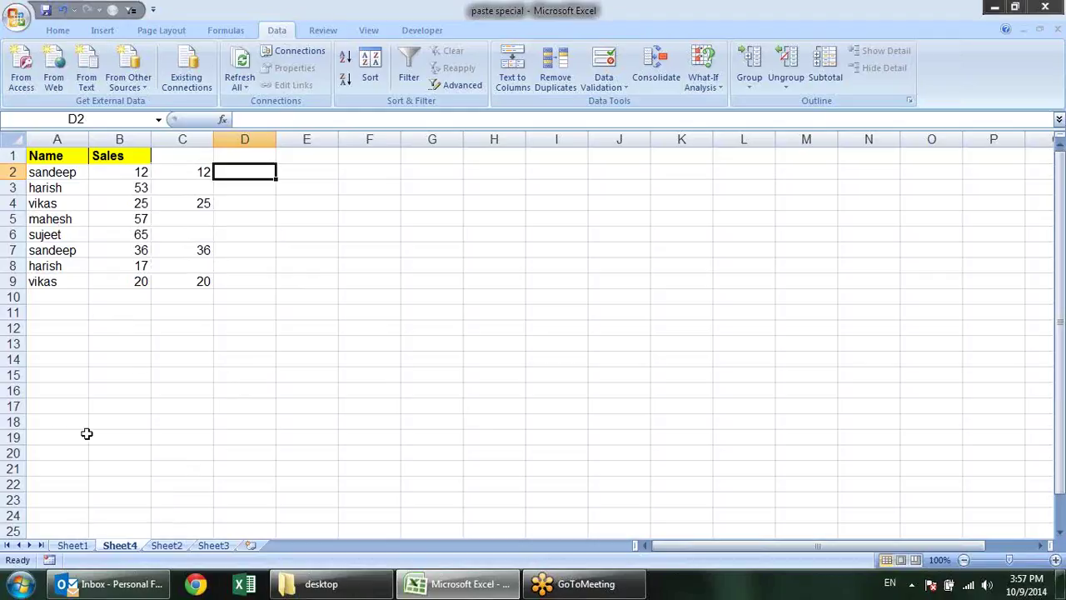
left_click(73, 547)
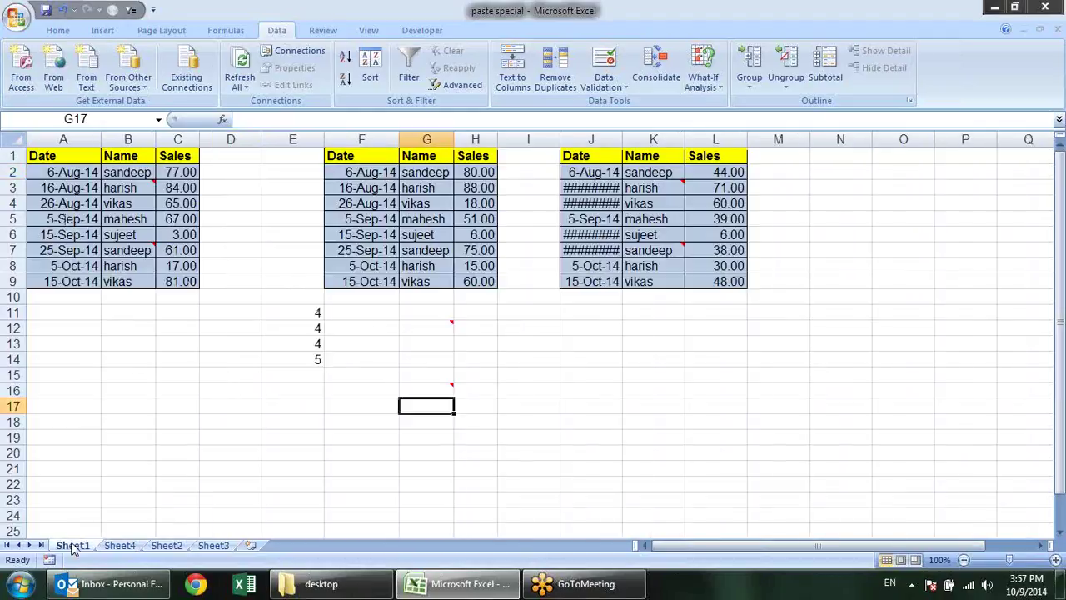
left_click(119, 545)
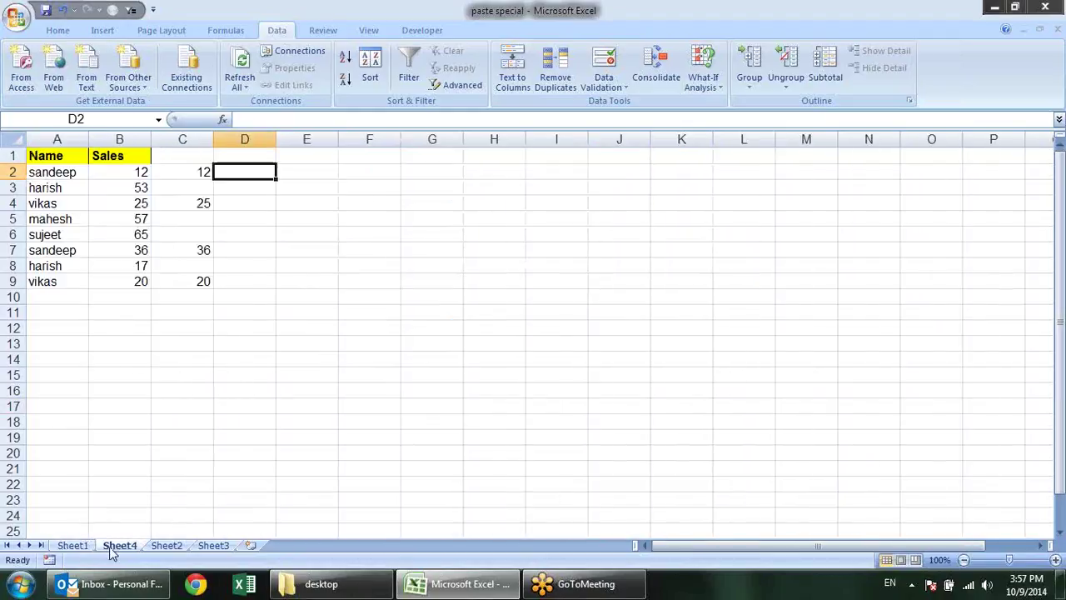
left_click(186, 545)
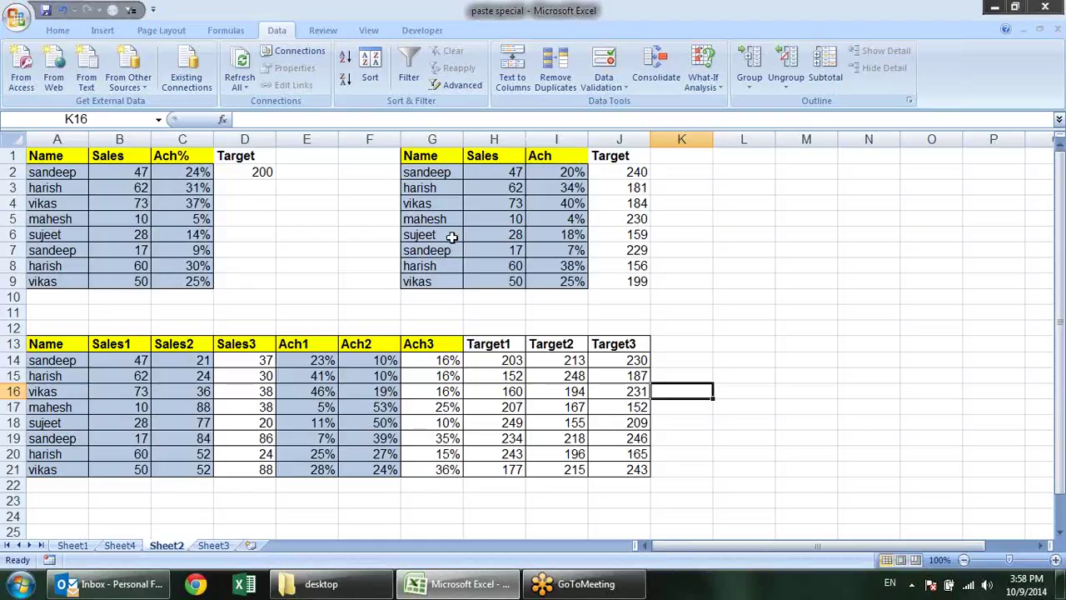
- On Sheet2, check the 200 Target and Sales B2:B9, then select the Ach% cells C2:C9
left_click(320, 219)
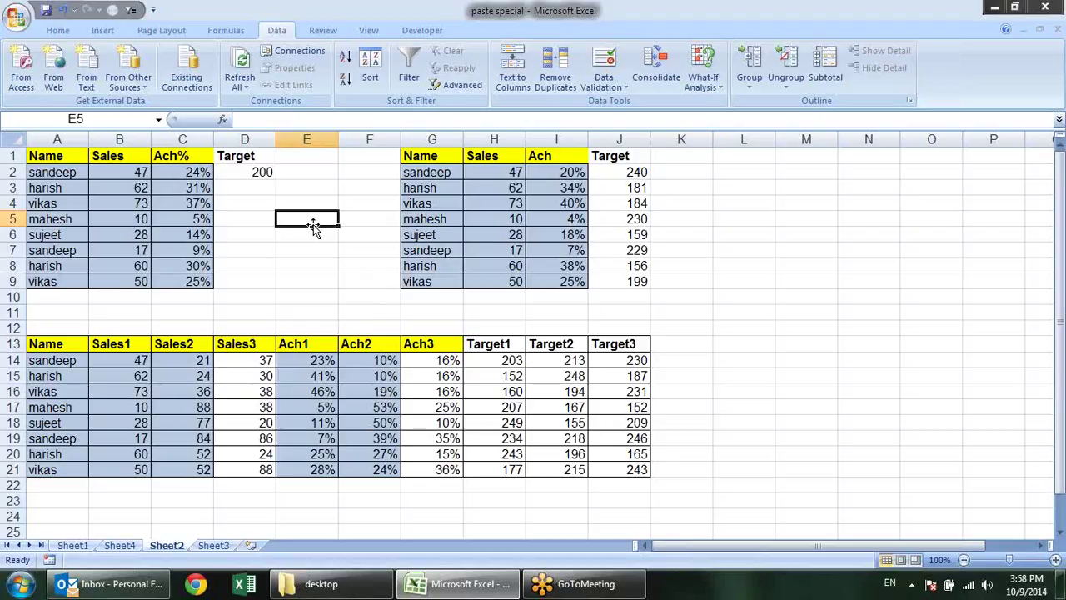
left_click(239, 204)
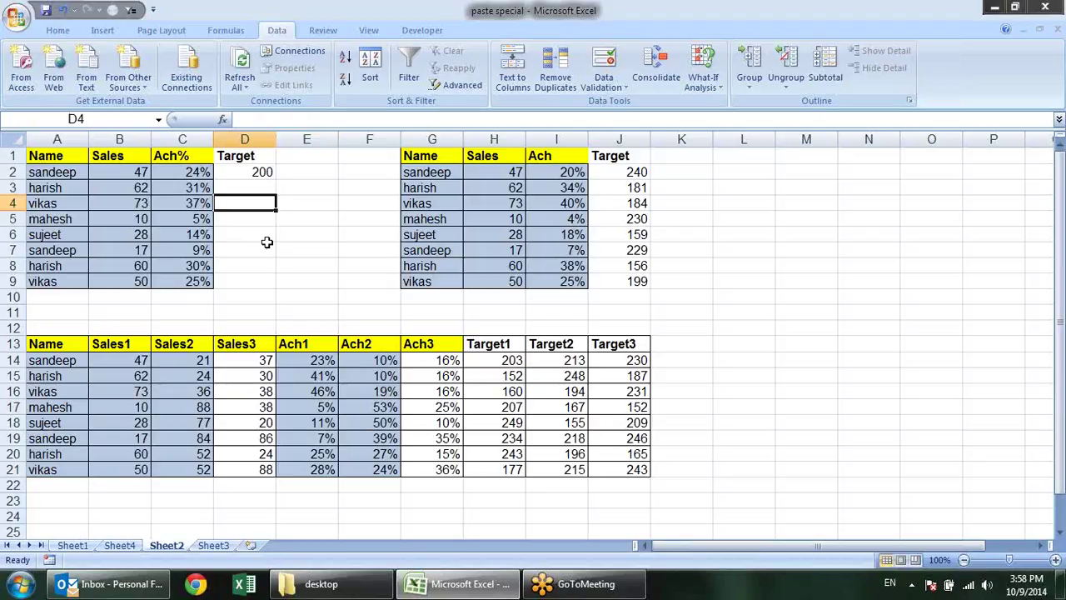
left_click(248, 176)
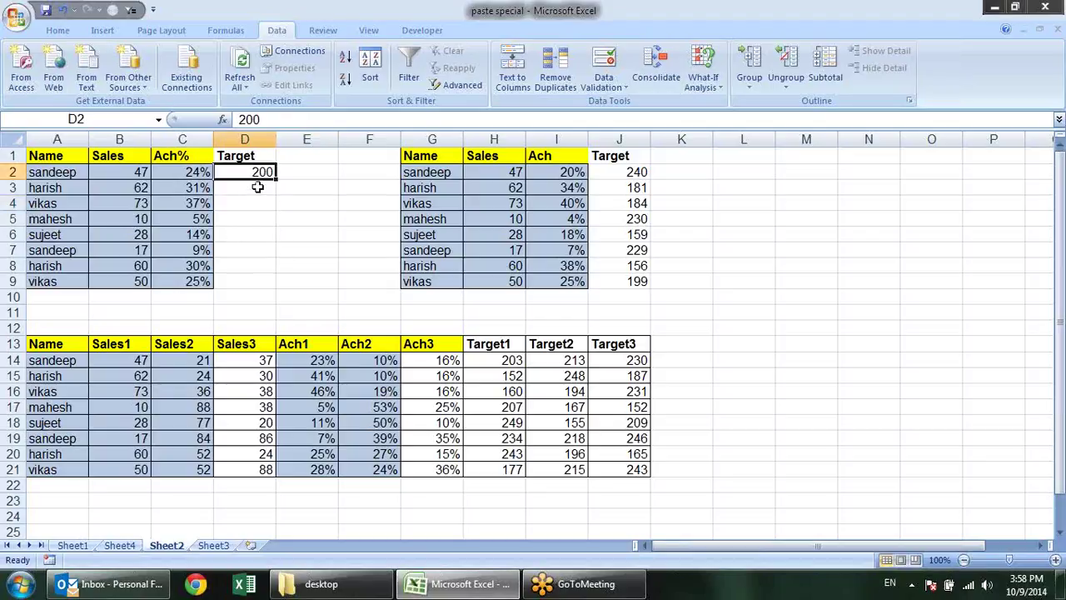
left_click_drag(137, 173, 139, 278)
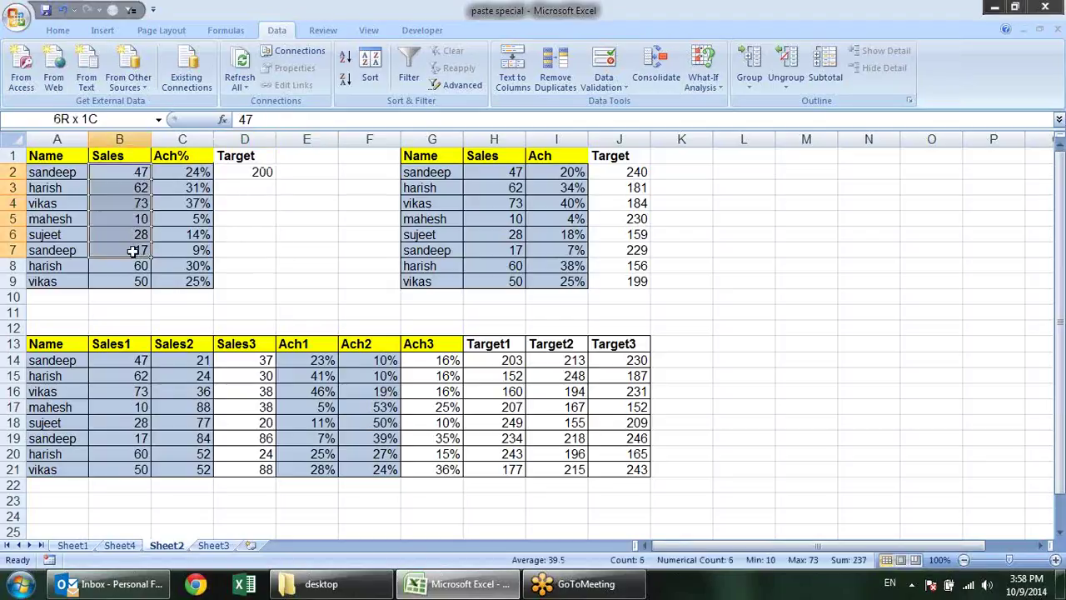
left_click_drag(197, 167, 205, 281)
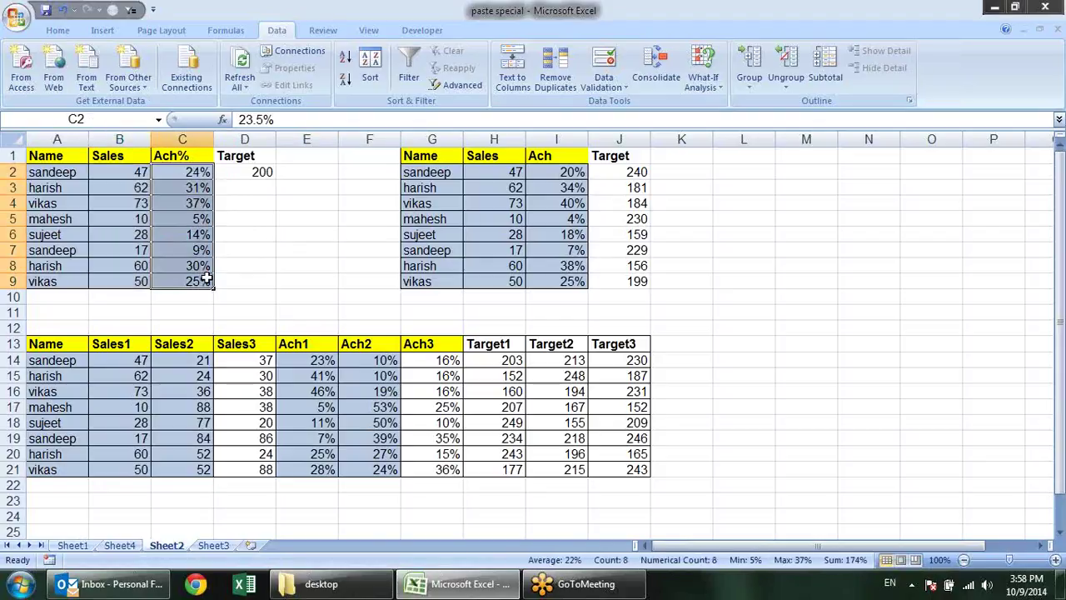
- Clear C2:C9 and enter =B2/D2 in C2, undoing the fill-down that gave #DIV/0!
key("Delete")
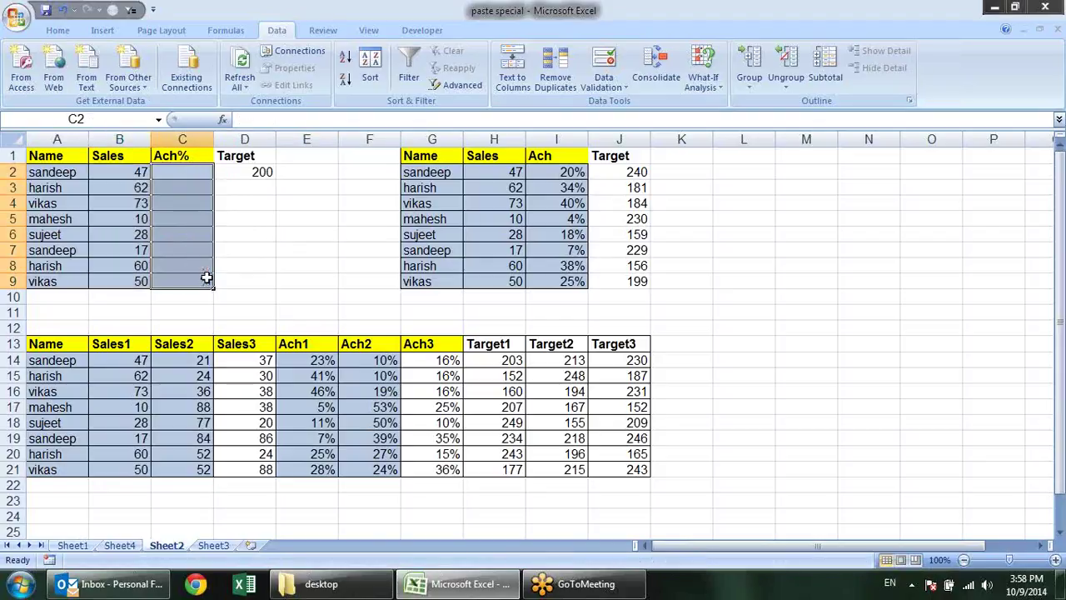
left_click(231, 171)
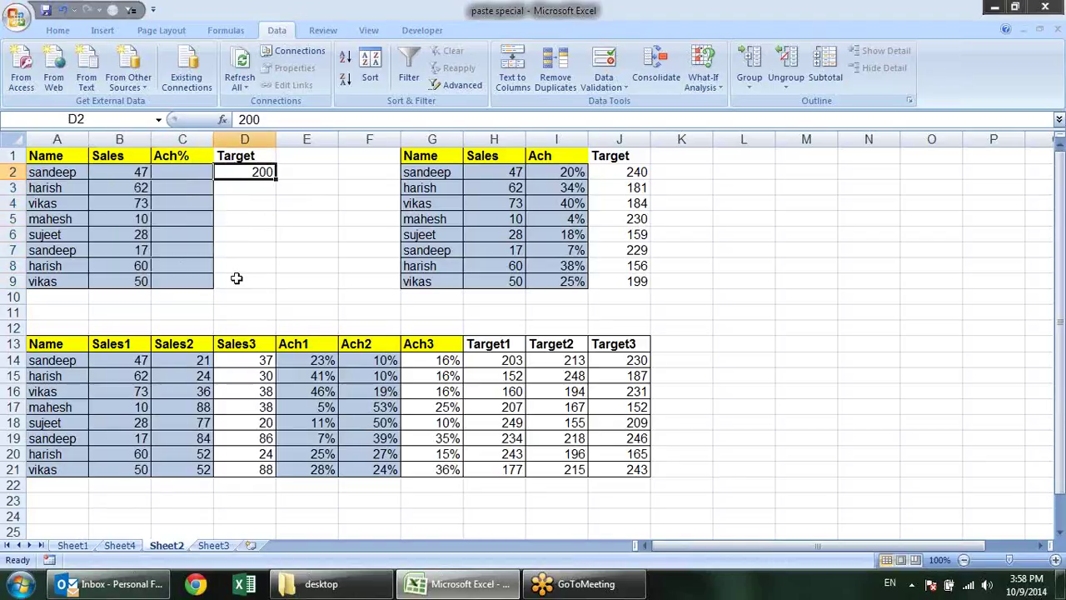
left_click(179, 171)
type("=")
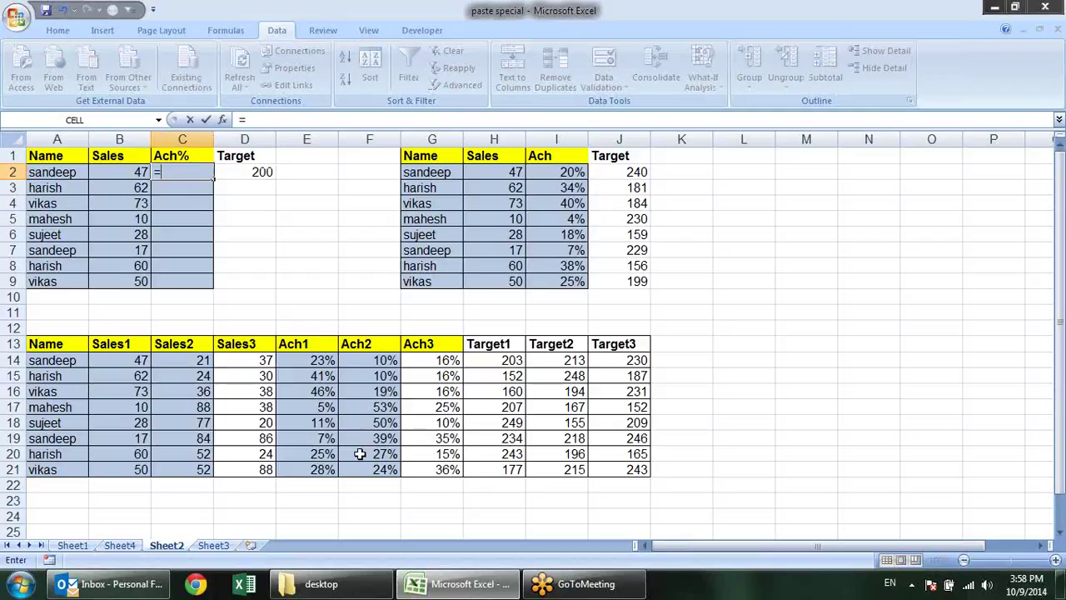
left_click(142, 173)
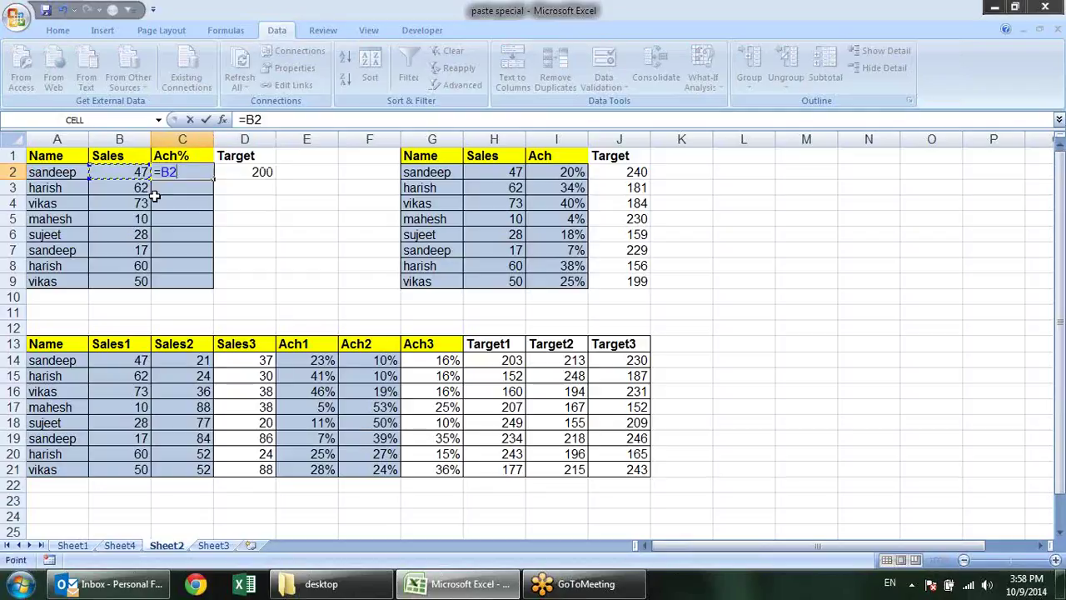
type("/")
left_click(241, 171)
key("Return")
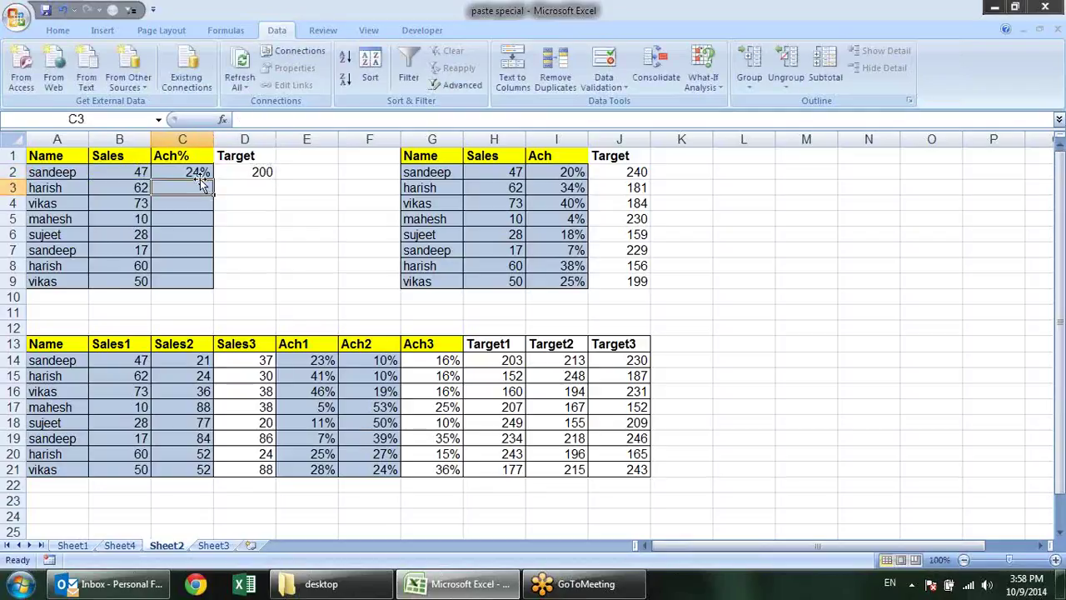
left_click(200, 172)
left_click_drag(215, 177, 215, 284)
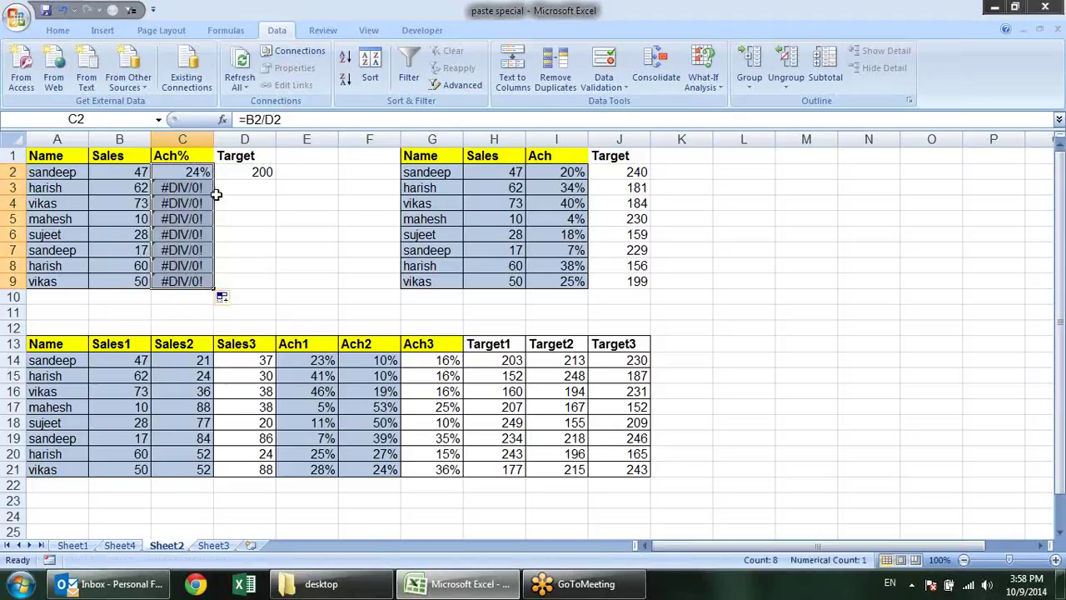
key("ctrl+z")
- Change C2 to =B2/$D$2, fill it down to C9, and apply Percent Style
key("F2")
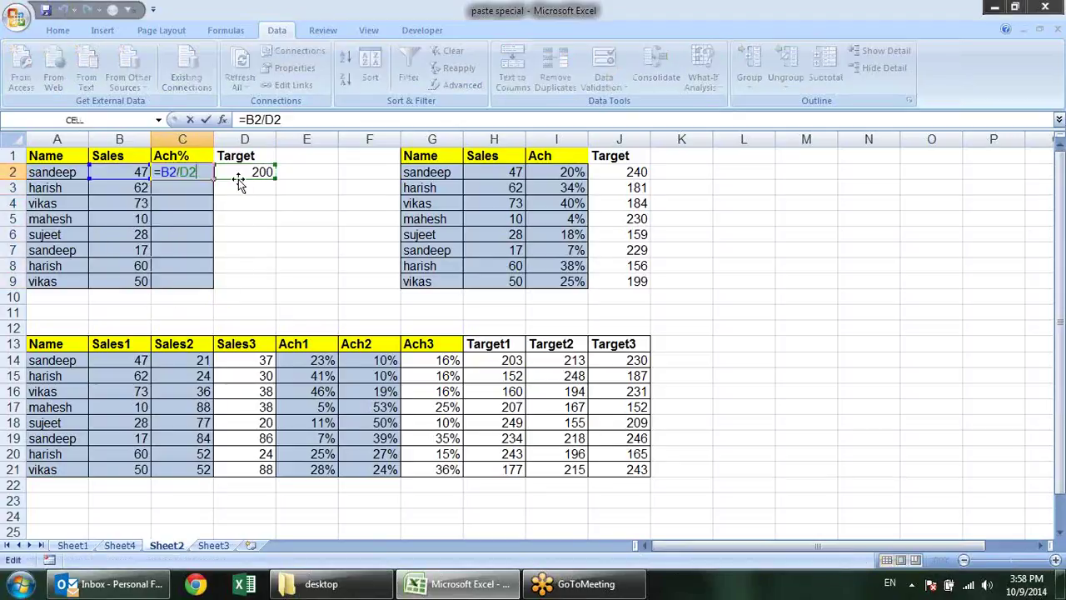
double_click(185, 172)
key("F4")
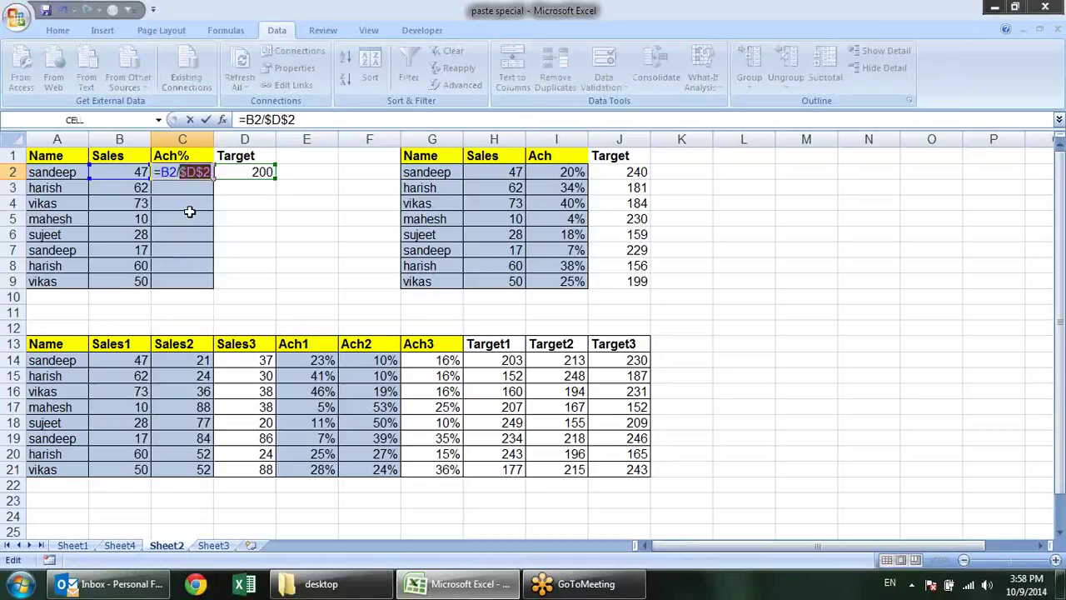
key("Return")
left_click(190, 172)
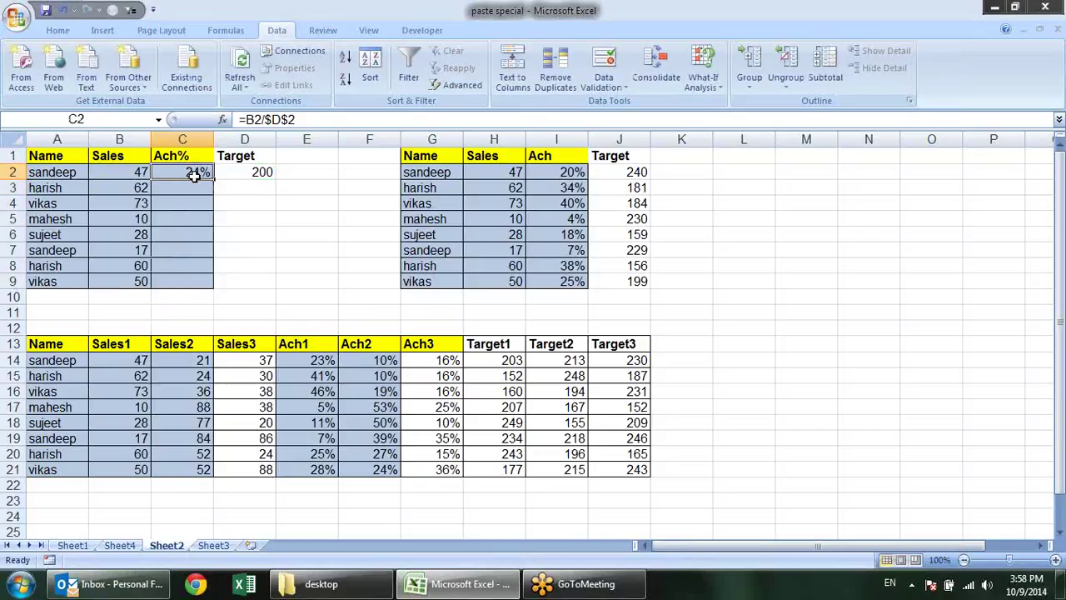
left_click_drag(213, 179, 218, 284)
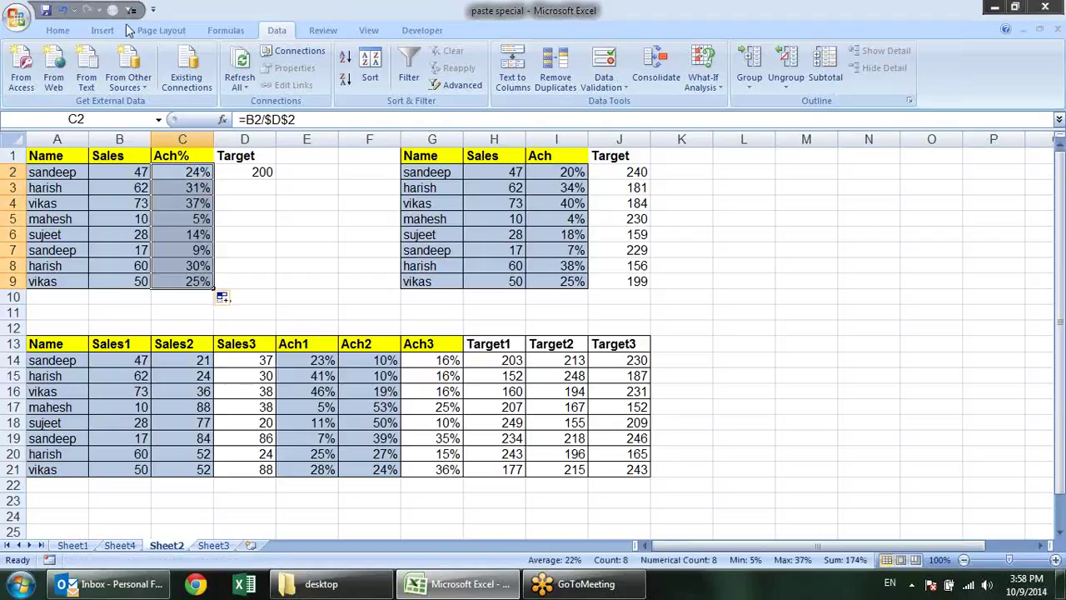
left_click(50, 31)
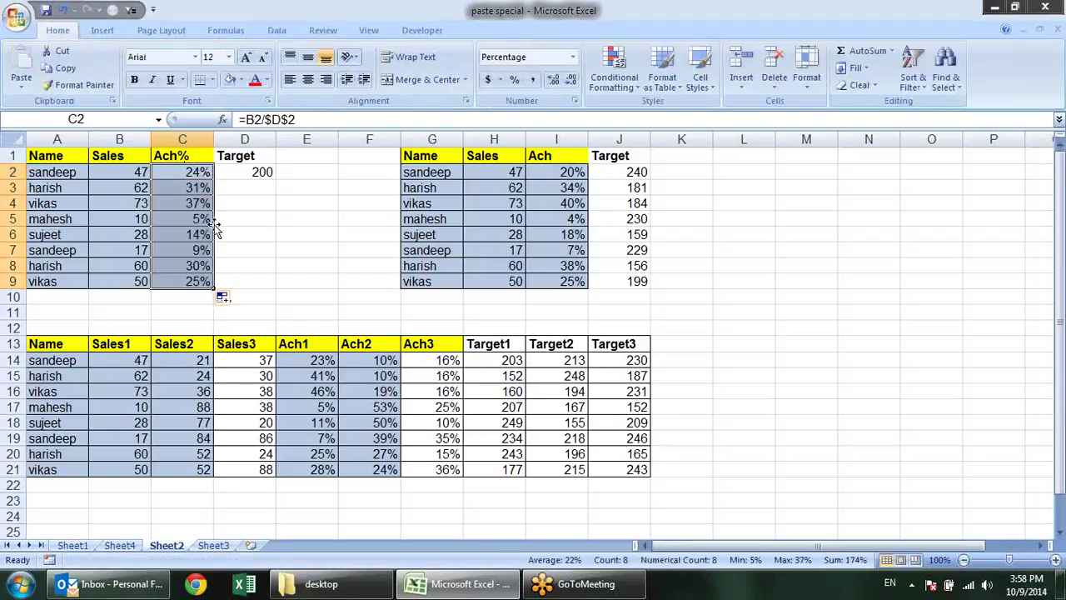
left_click(517, 82)
- Undo the Ach% formulas and copy the Sales figures B2:B9 into C2:C9
key("ctrl+z")
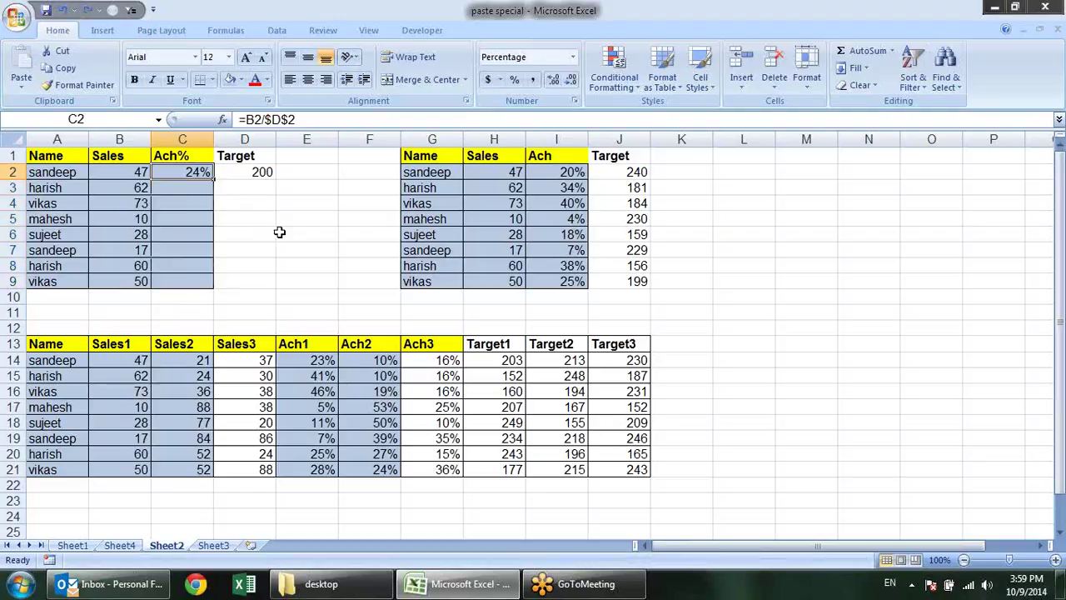
key("ctrl+z")
key("ctrl+z")
left_click(265, 217)
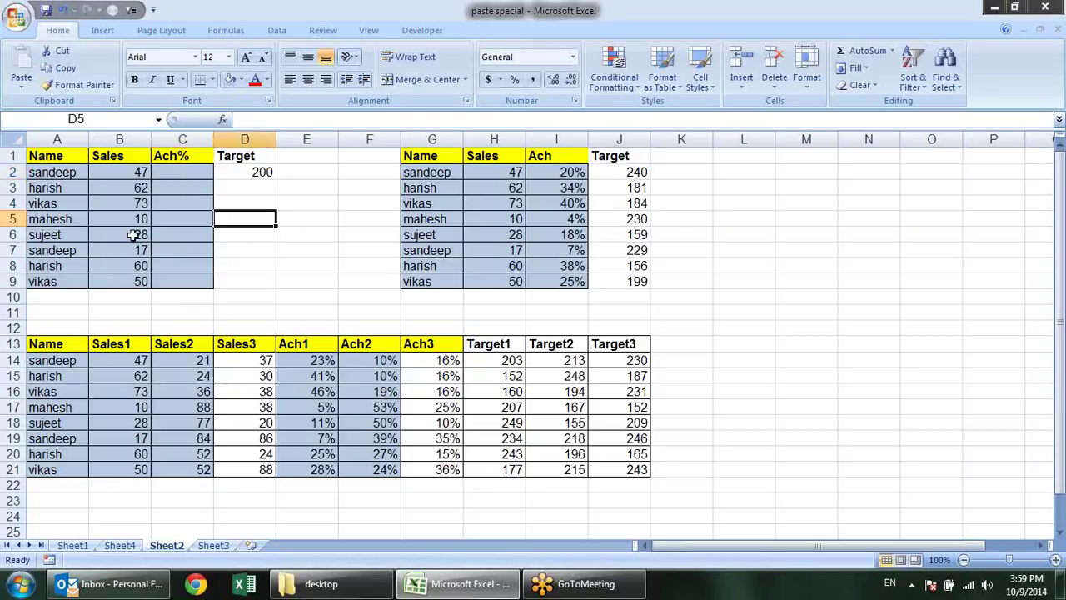
left_click_drag(122, 170, 121, 283)
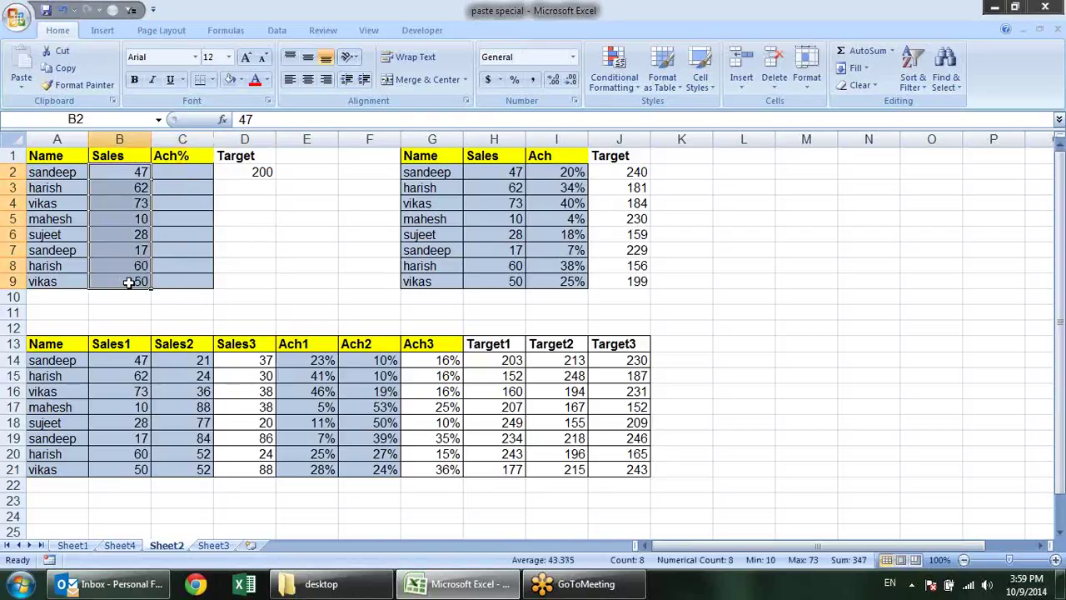
key("ctrl+c")
left_click(177, 173)
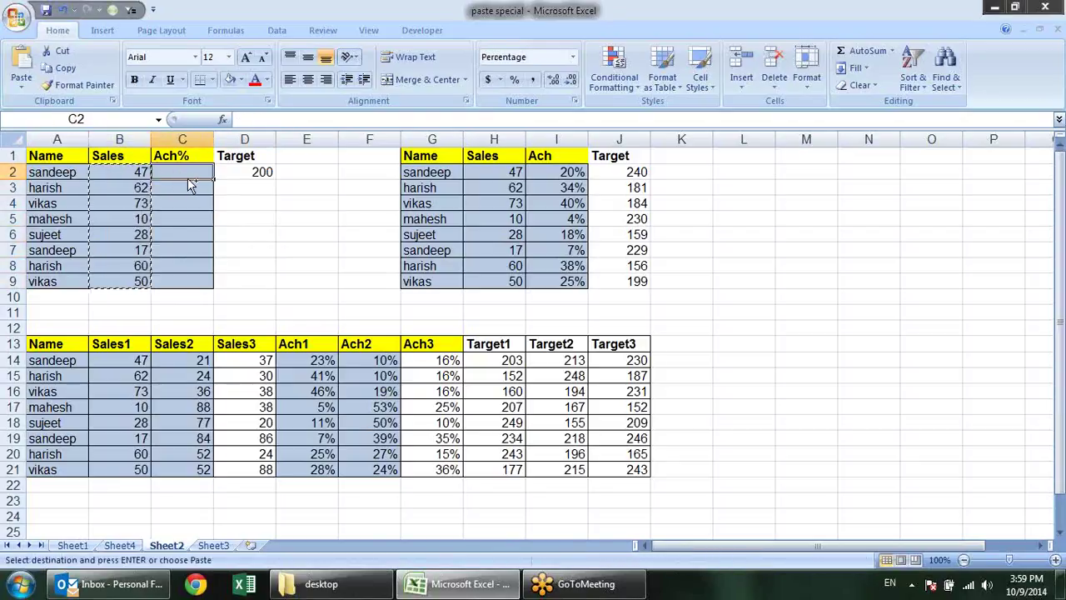
key("ctrl+v")
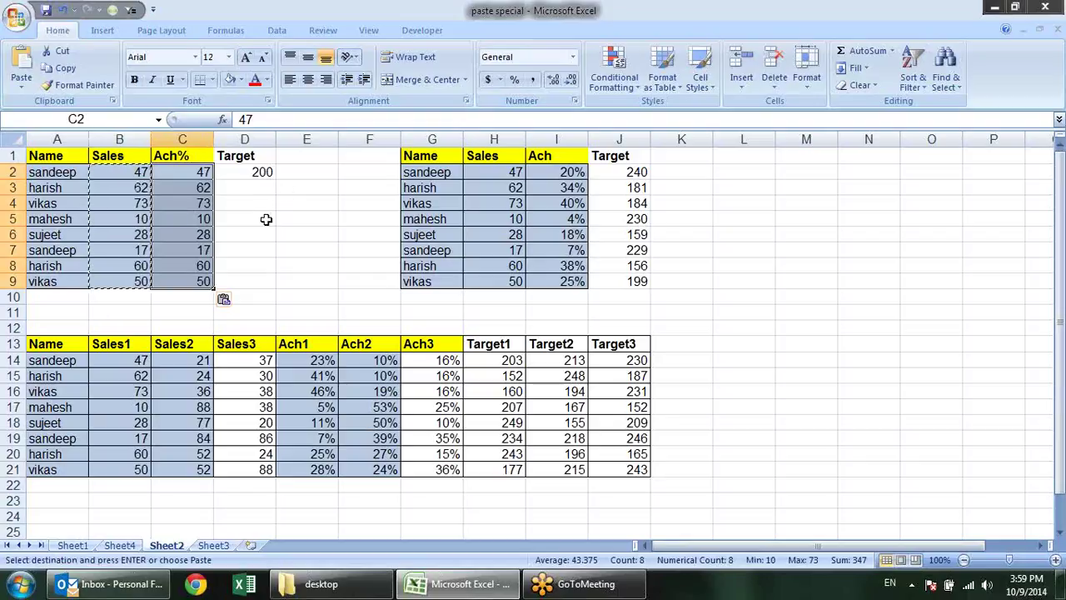
left_click(266, 219)
key("Escape")
- Divide C2:C9 by the copied 200 in D2 with Paste Special Divide, formatted as percent
left_click(275, 174)
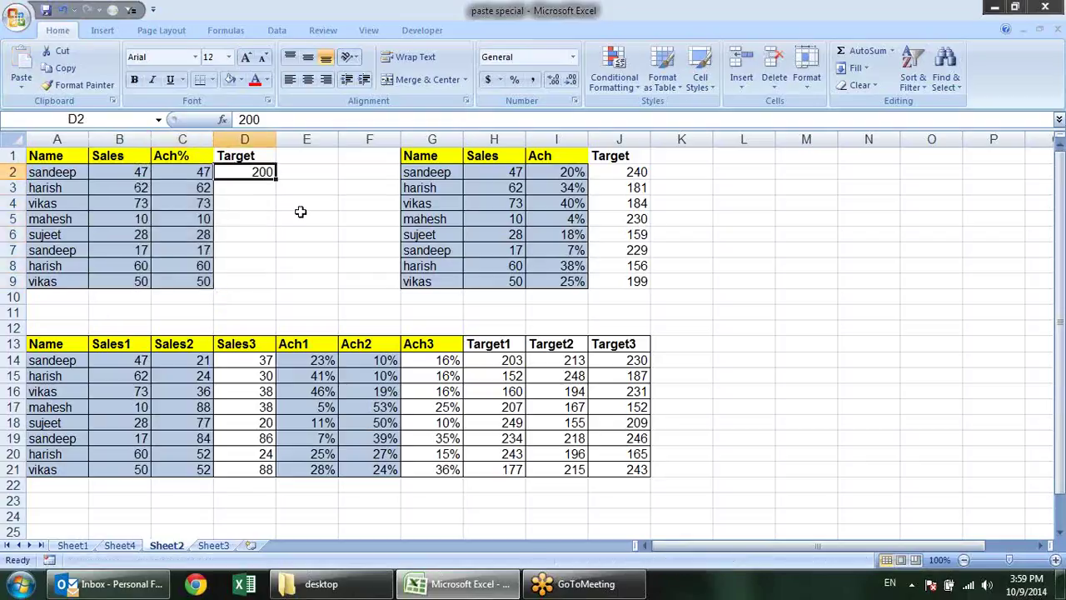
key("ctrl+c")
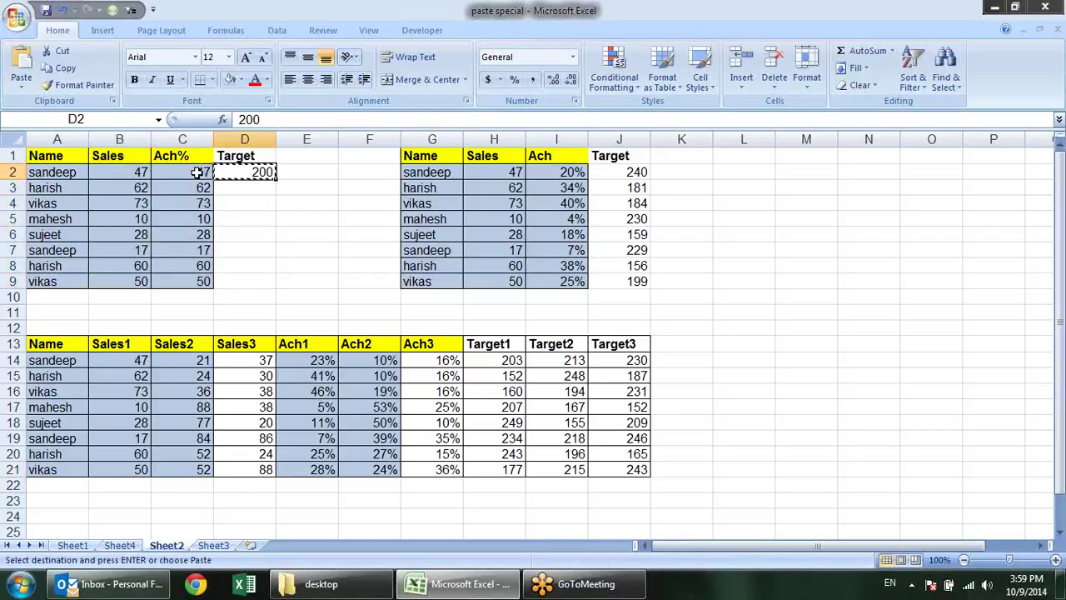
left_click_drag(199, 172, 192, 275)
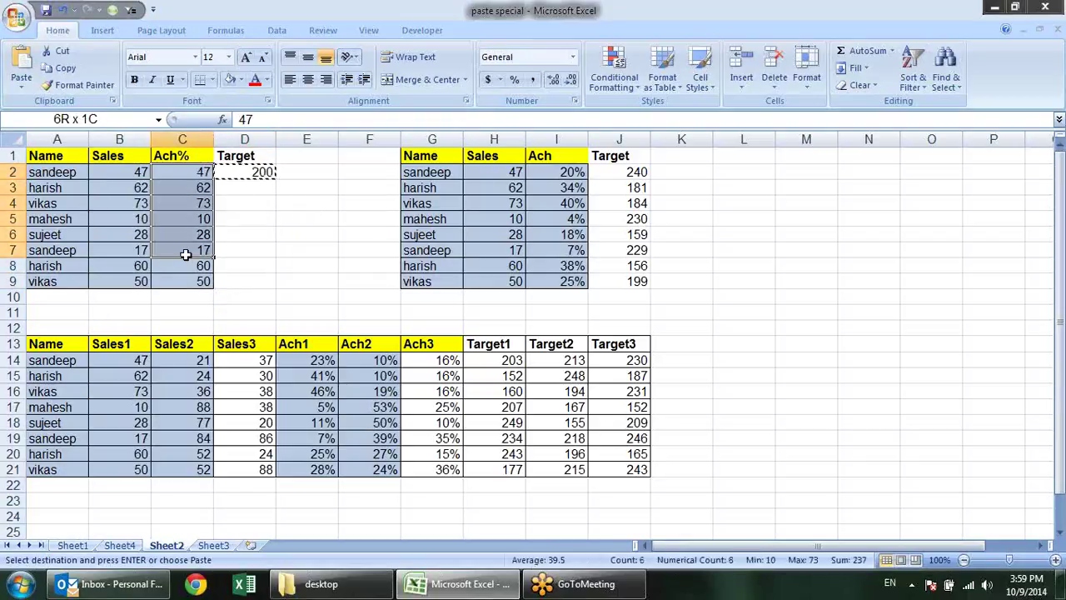
right_click(200, 182)
left_click(255, 244)
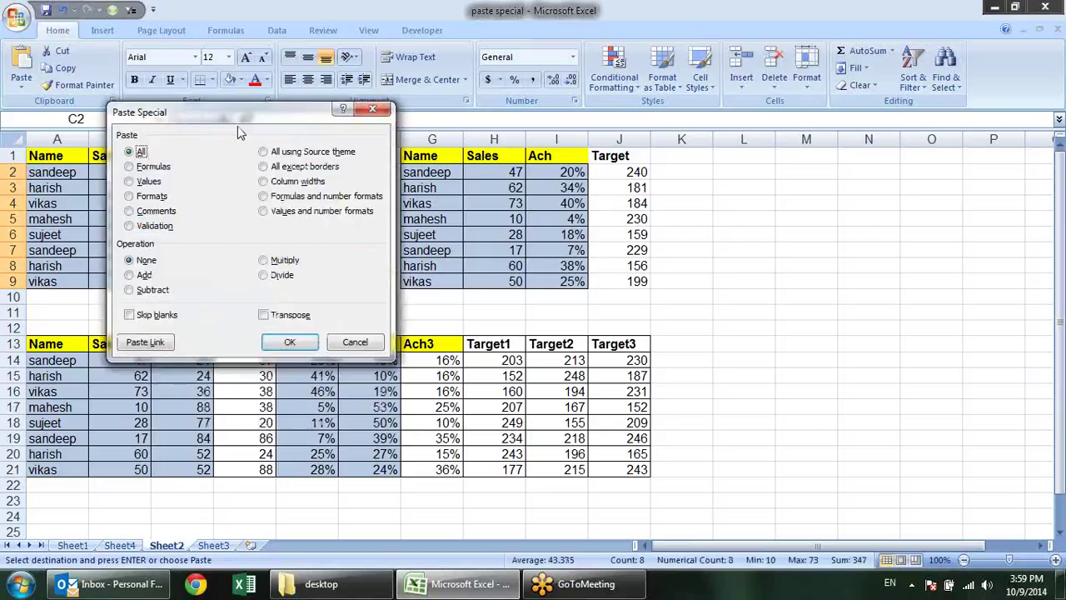
left_click_drag(241, 126, 488, 138)
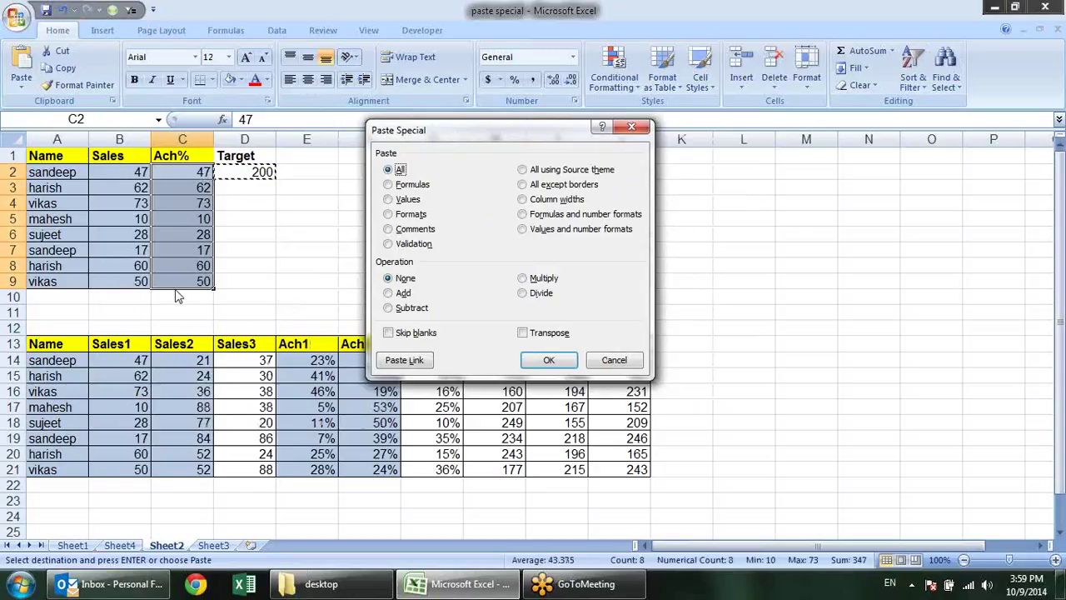
left_click(524, 293)
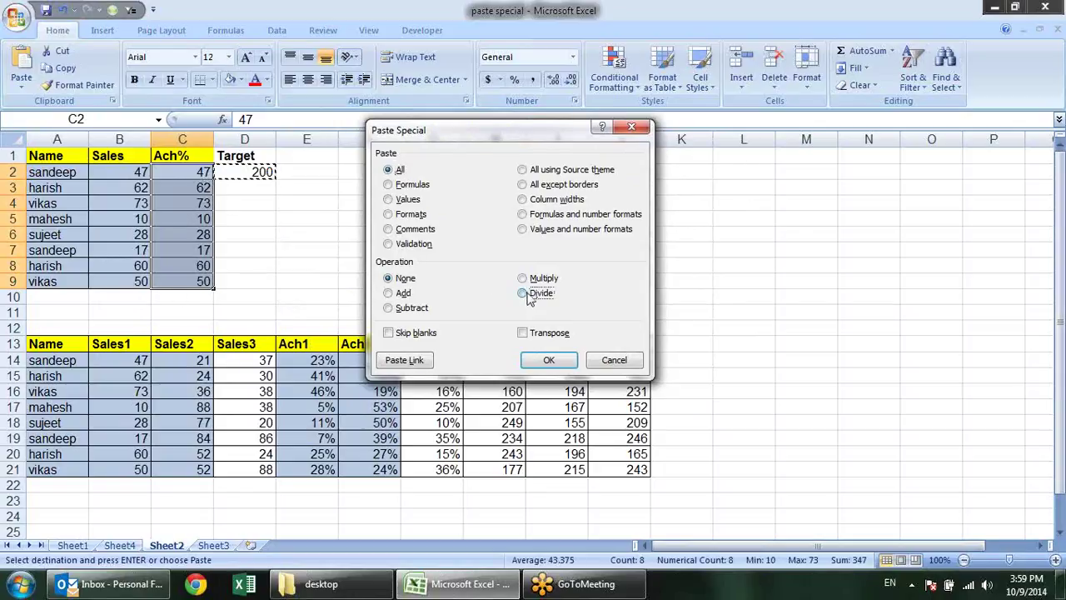
left_click(538, 364)
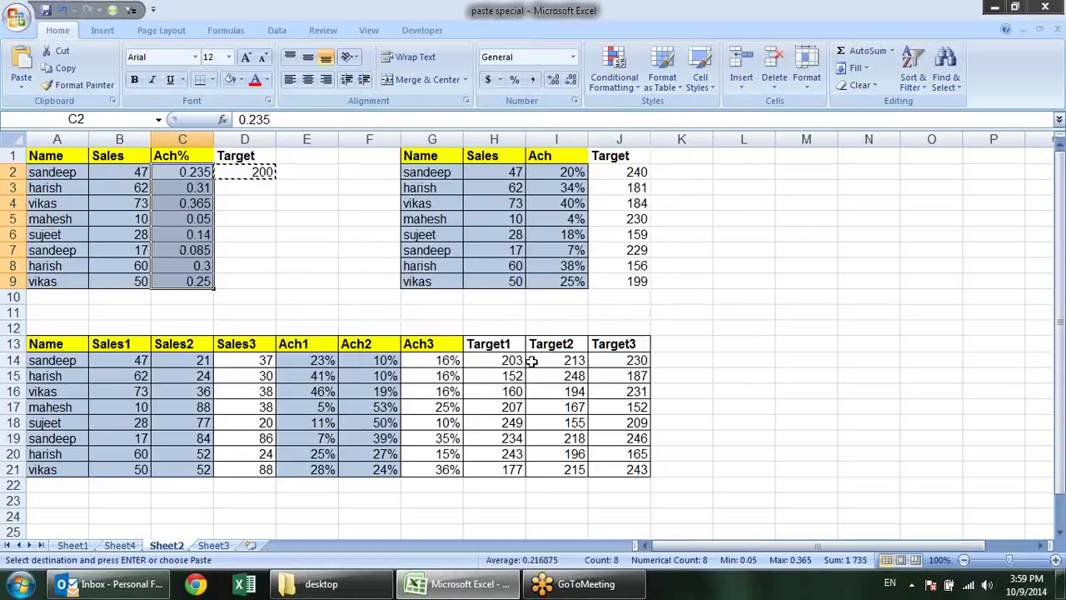
left_click(515, 81)
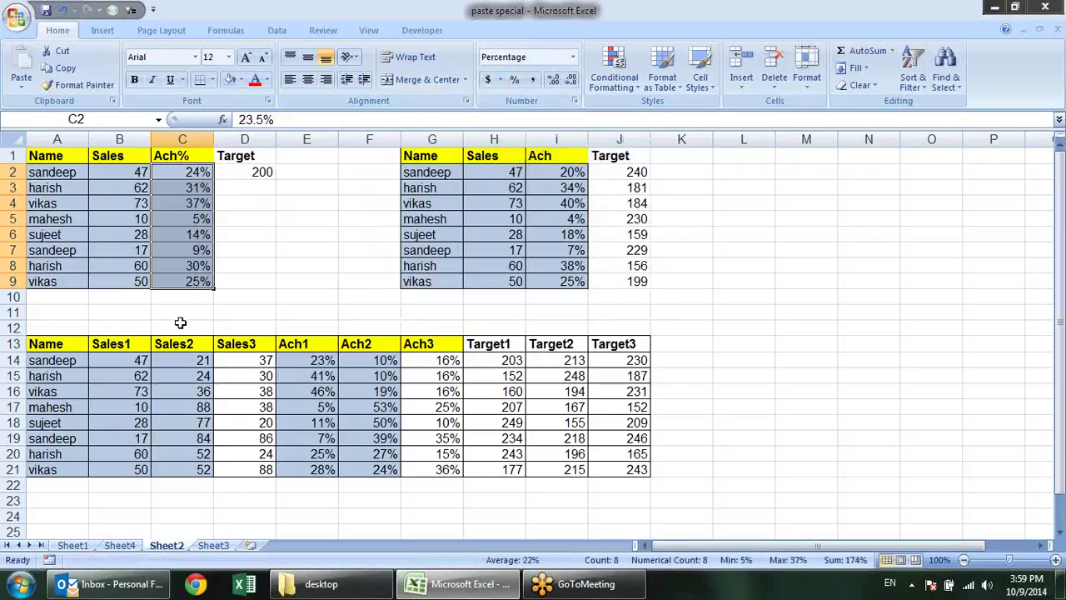
left_click(230, 235)
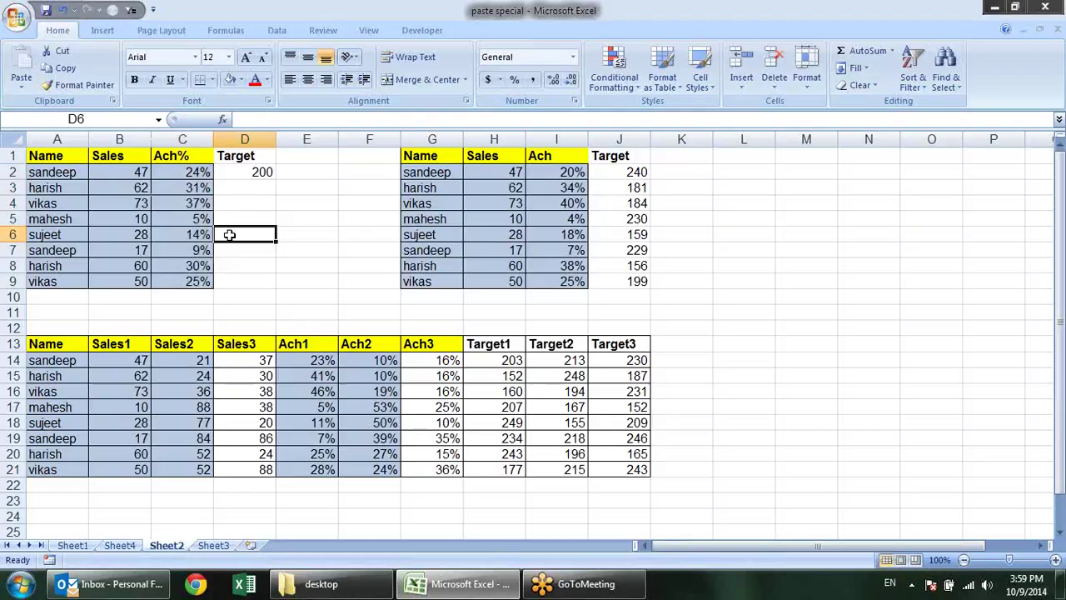
- Delete the Ach percentages in I2:I9, then select the Target values J2:J9
left_click(681, 218)
mouse_move(562, 174)
left_mouse_down()
mouse_move(570, 303)
mouse_move(572, 284)
left_mouse_up()
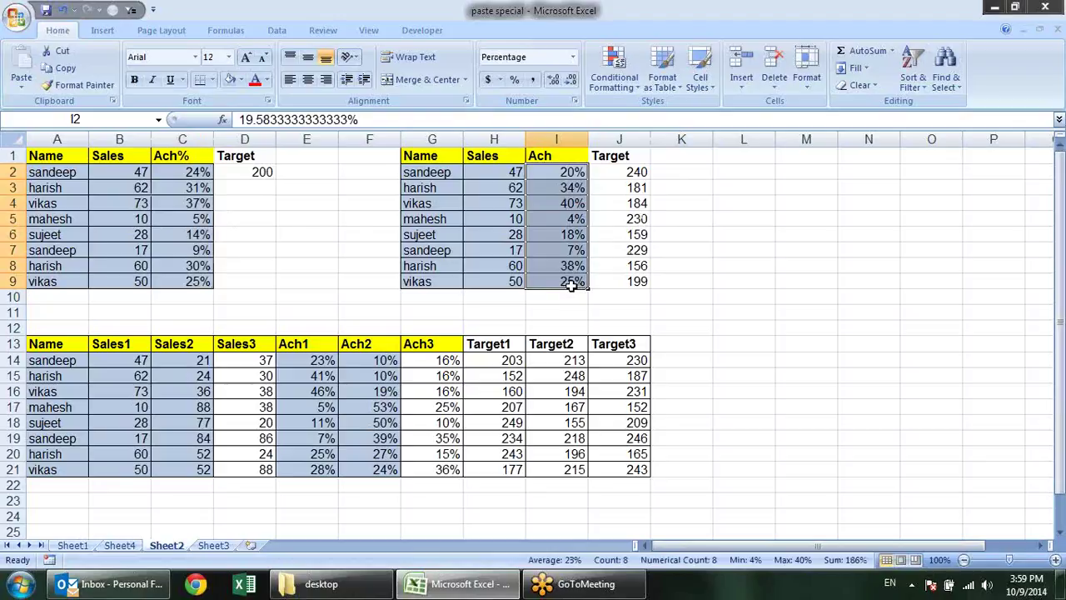
key("Delete")
left_click(695, 202)
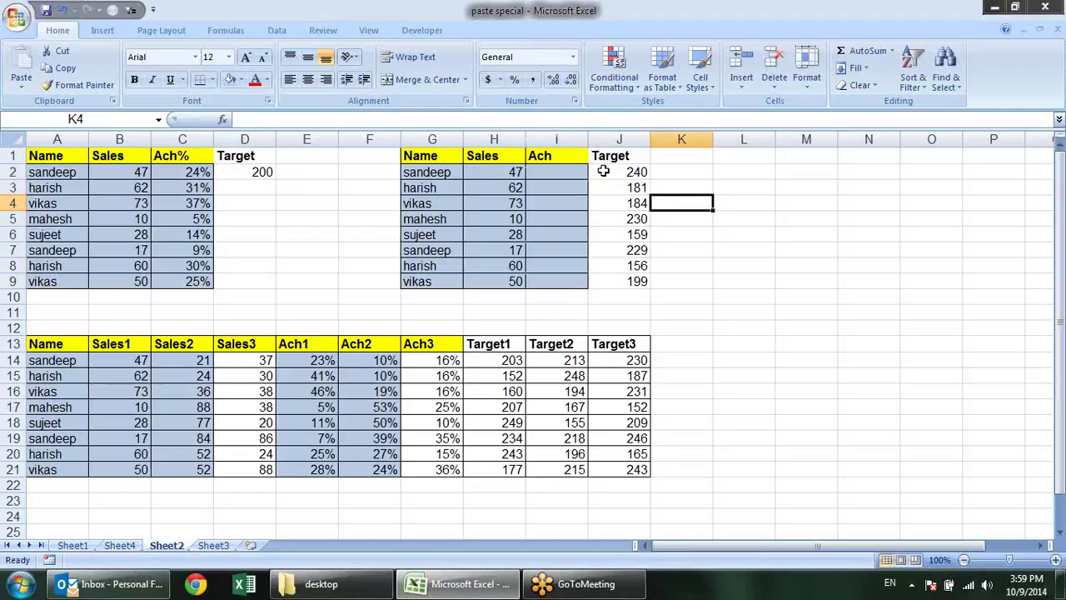
left_click_drag(630, 171, 634, 297)
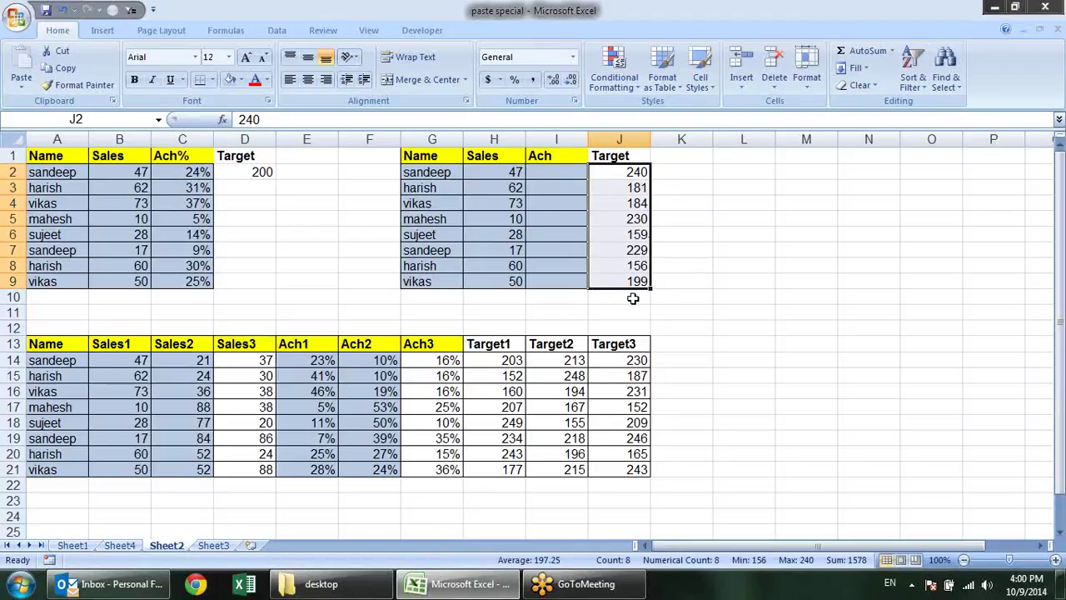
- Copy the Sales figures H2:H9 (47, 62, 73…50) into the Ach cells I2:I9
key("ctrl+c")
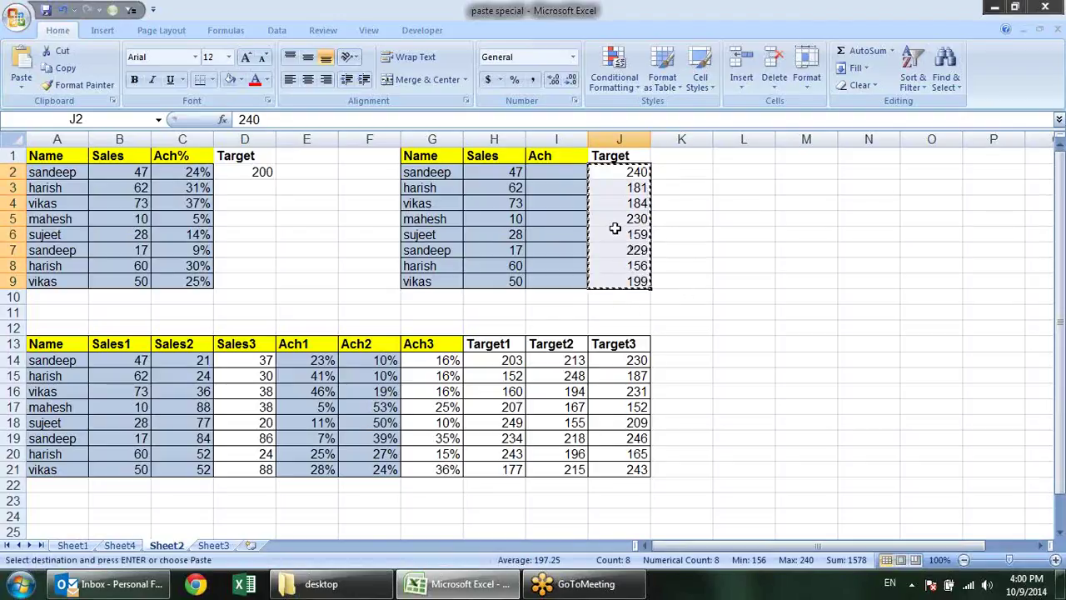
left_click_drag(508, 173, 510, 281)
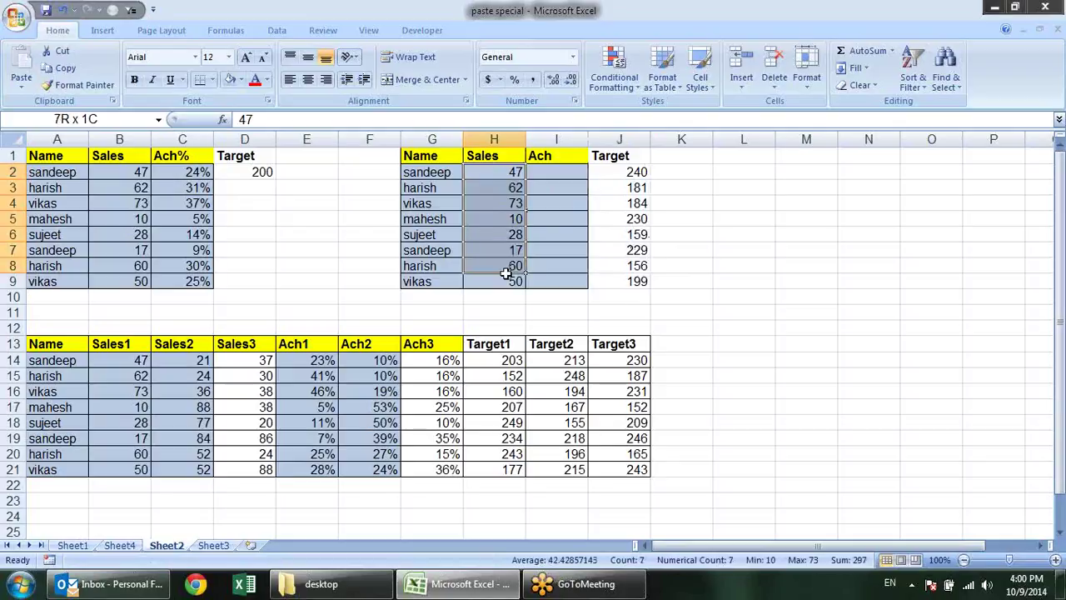
key("ctrl+c")
left_click(579, 160)
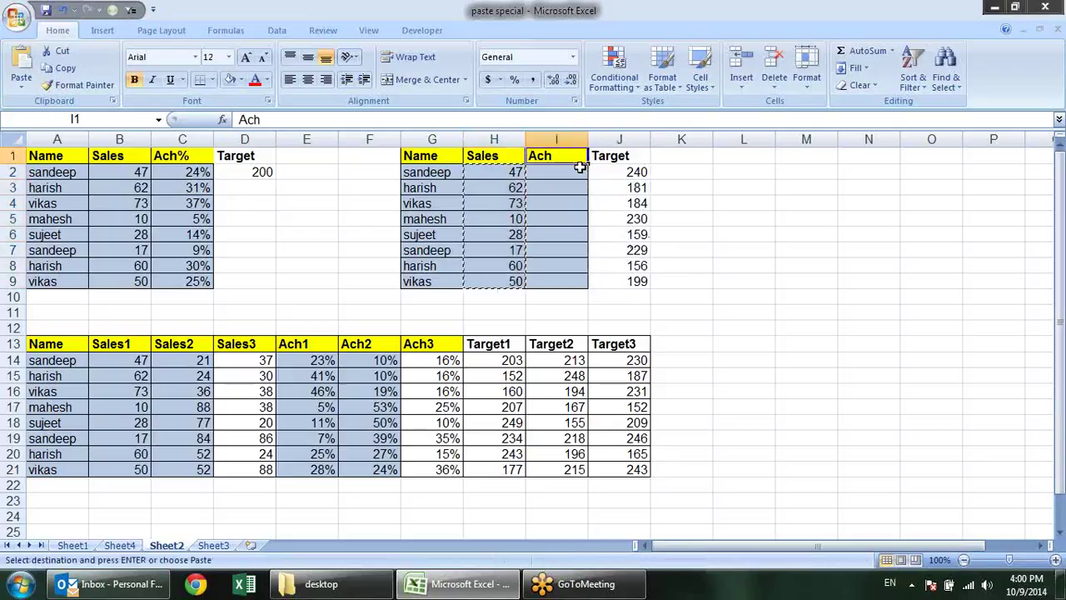
left_click(578, 177)
key("Return")
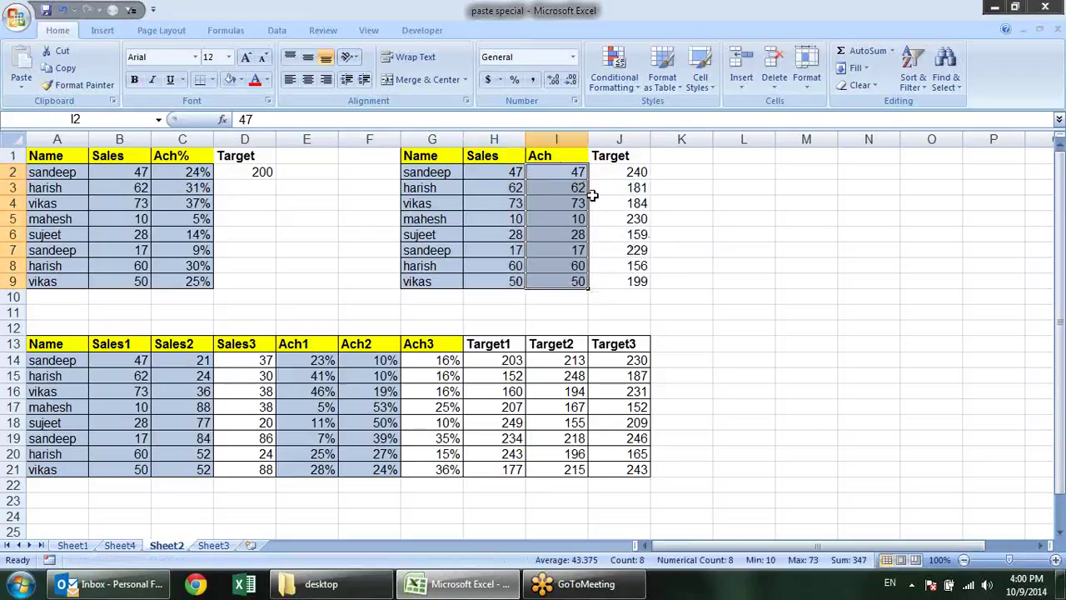
left_click(612, 183)
- Copy the Target values J2:J9 and select the Ach cells I2:I9
left_click_drag(617, 171, 604, 282)
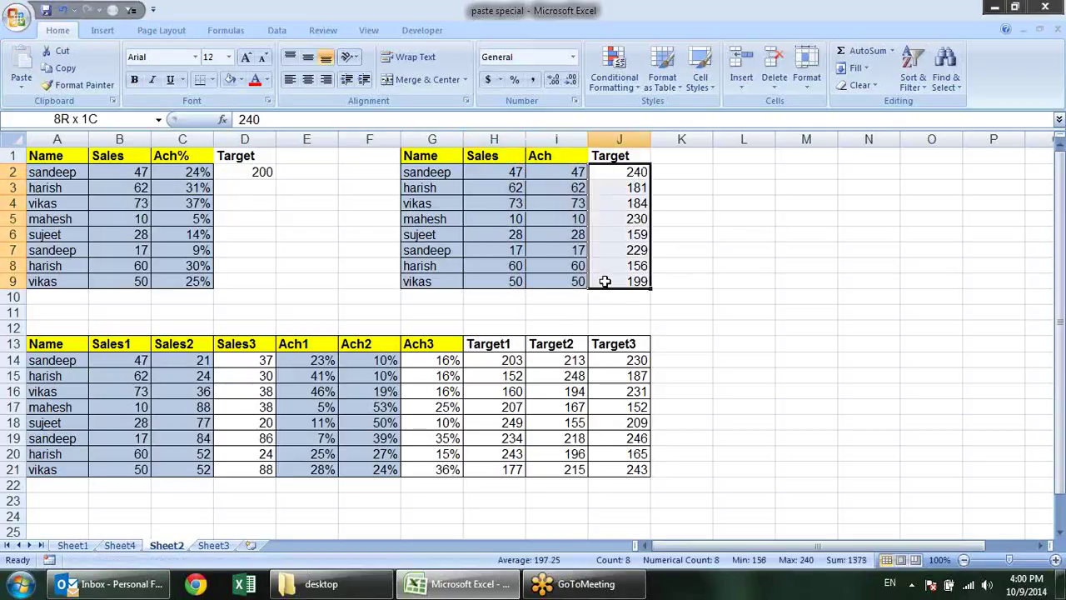
key("ctrl+c")
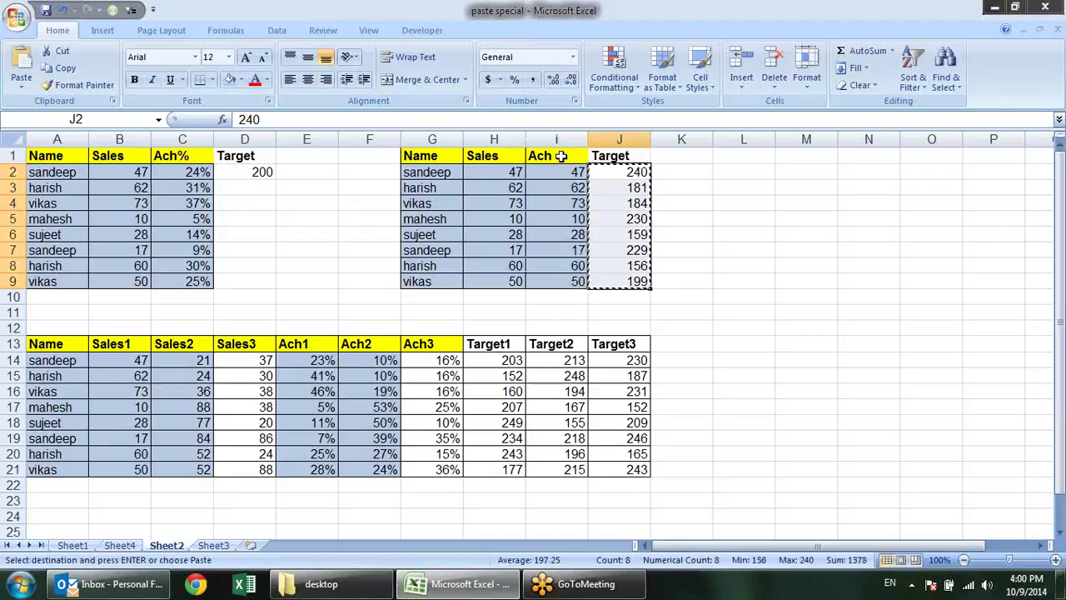
left_click(562, 169)
left_click_drag(563, 169, 566, 279)
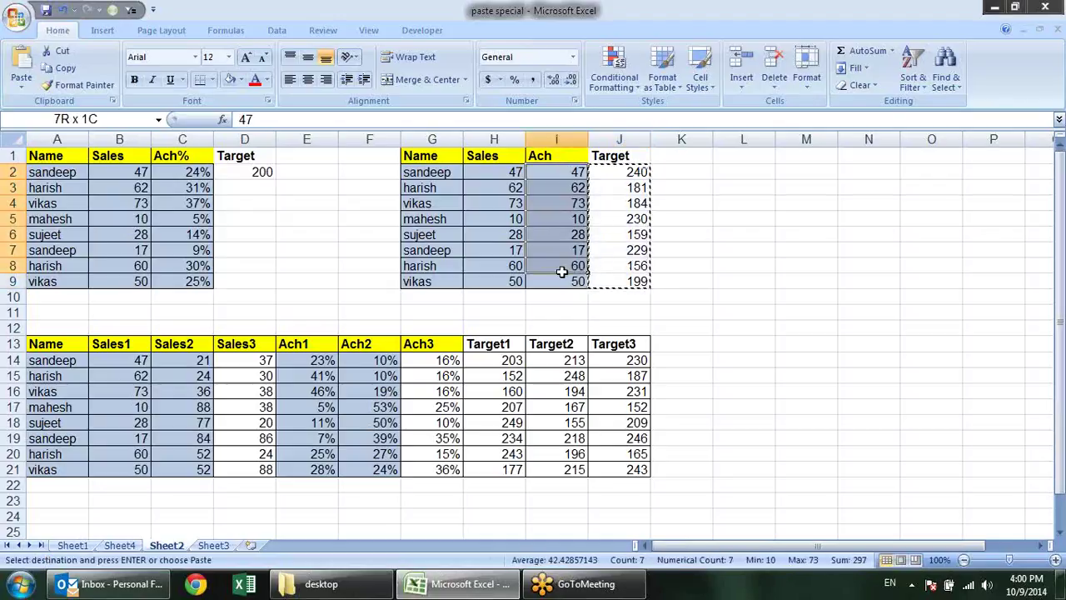
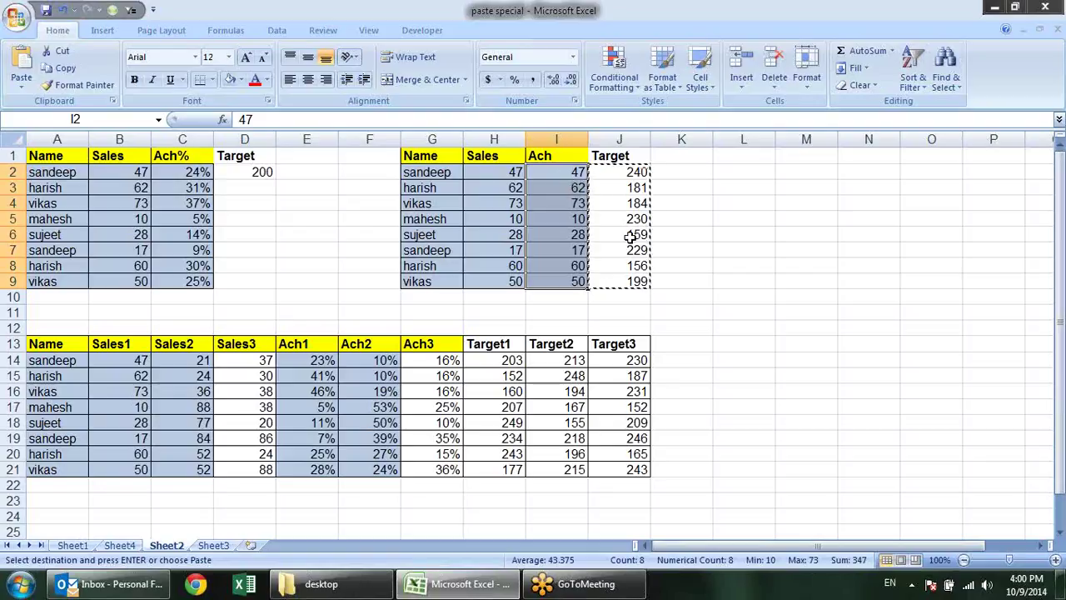
- Select the Target values J2:J9, then the Ach values I2:I9
right_click(567, 179)
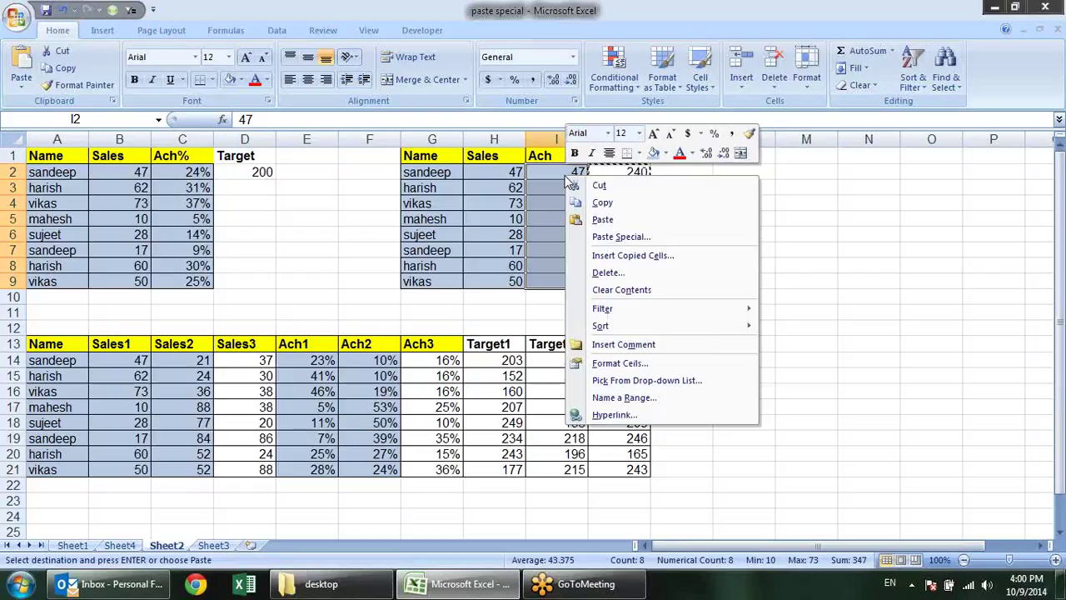
left_click(754, 224)
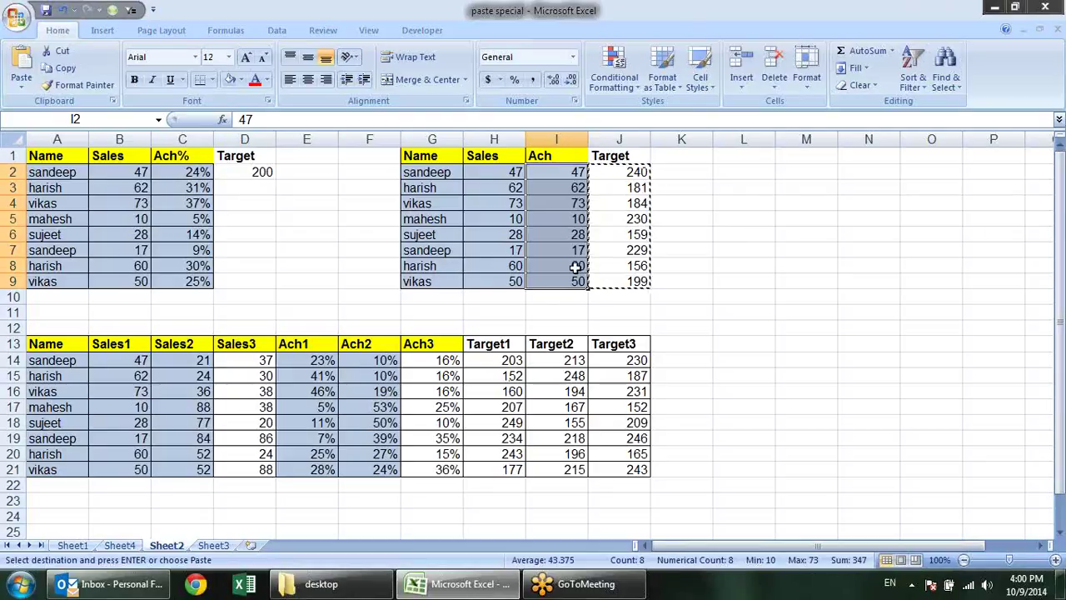
left_click_drag(633, 171, 633, 282)
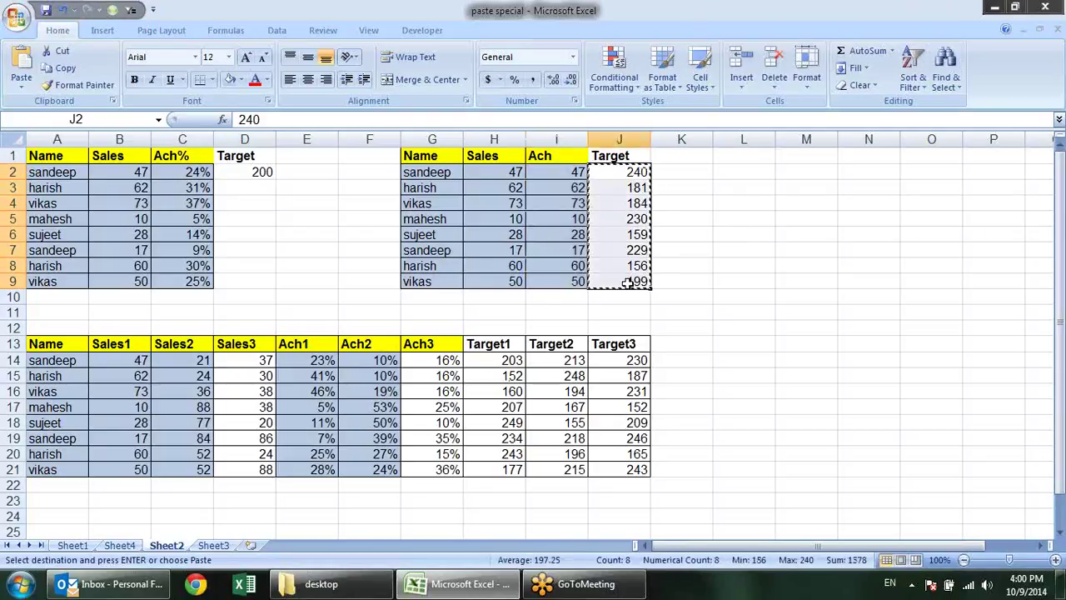
left_click_drag(572, 168, 575, 281)
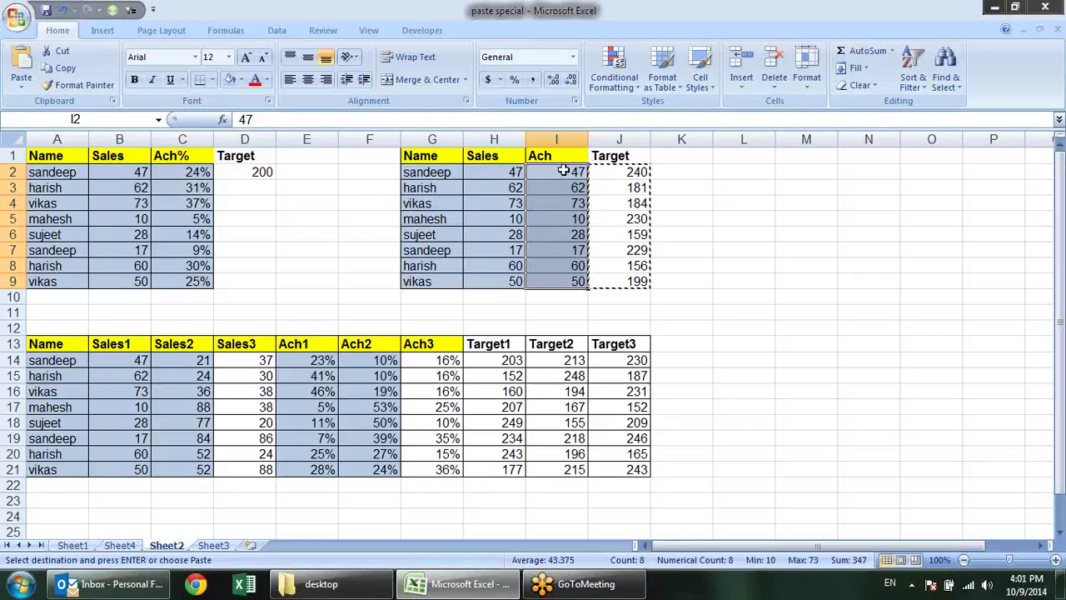
- Paste Special Divide the Ach cells I2:I9 by the copied Targets and format them as percentages
right_click(564, 171)
left_click(635, 237)
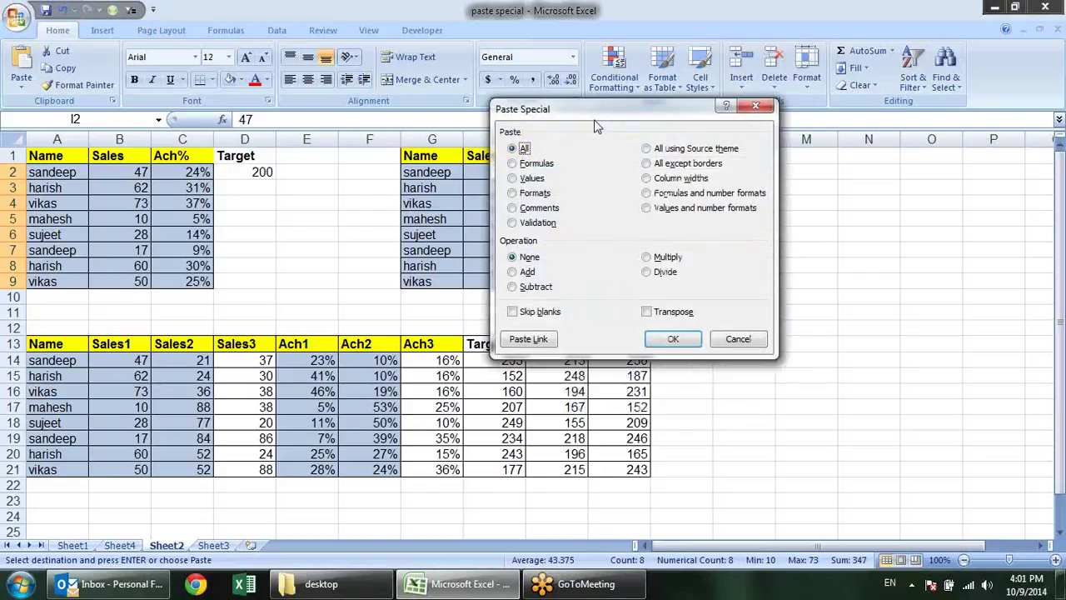
left_click_drag(597, 84, 771, 98)
left_click(844, 260)
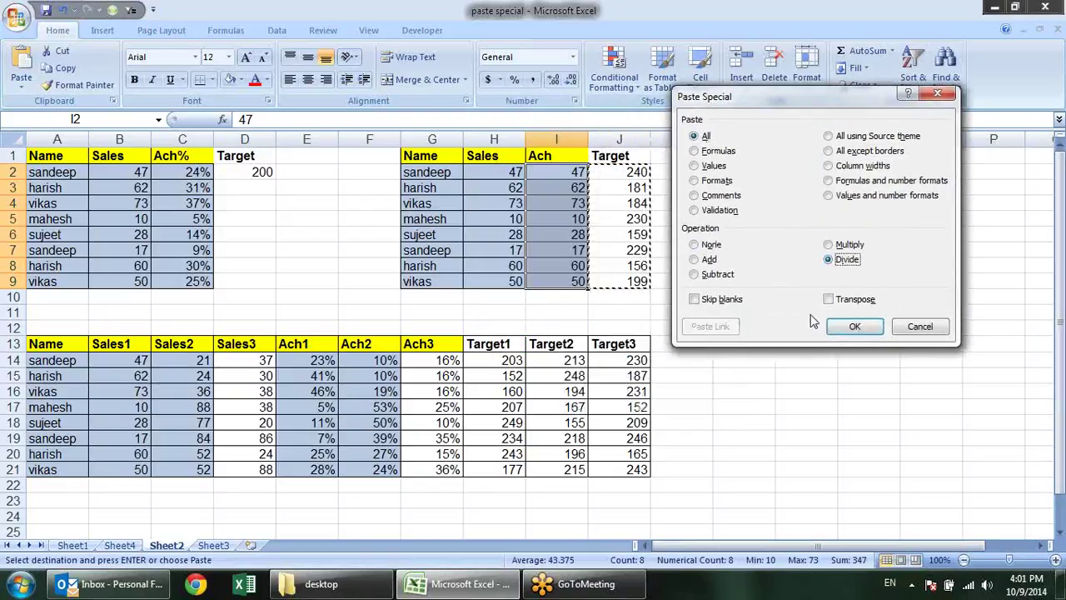
left_click(855, 325)
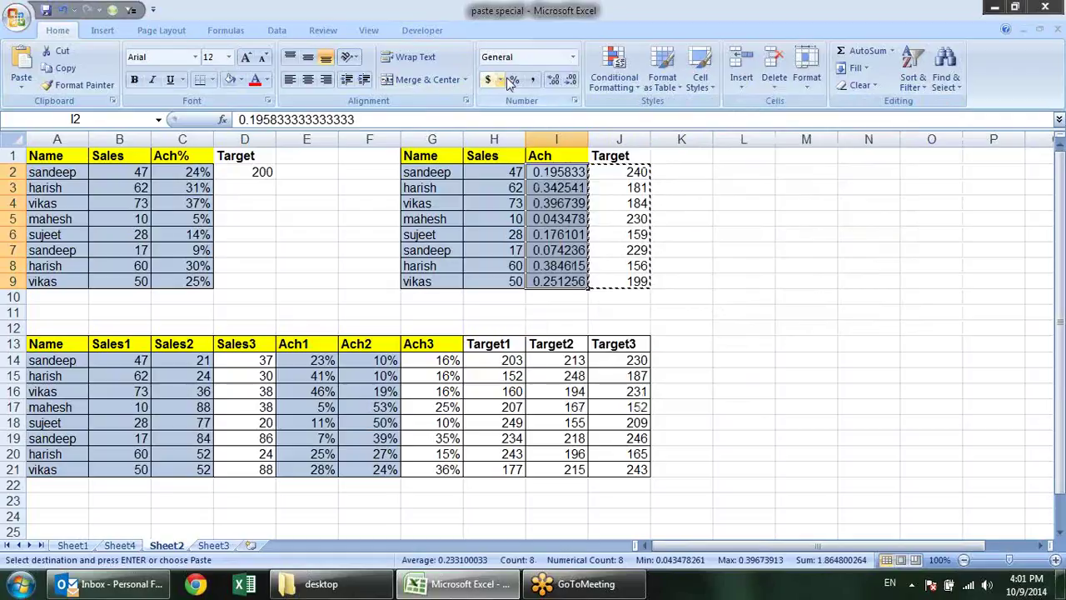
left_click(514, 80)
left_click(715, 269)
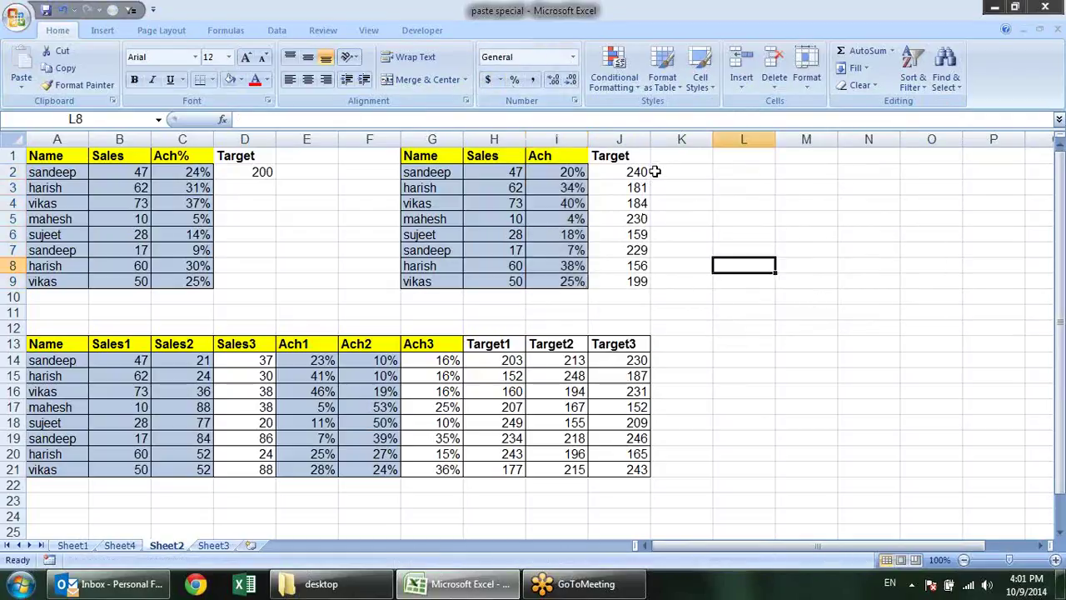
- Verify the Target, Sales and Ach values for sandeep, harish and vikas
left_click(621, 170)
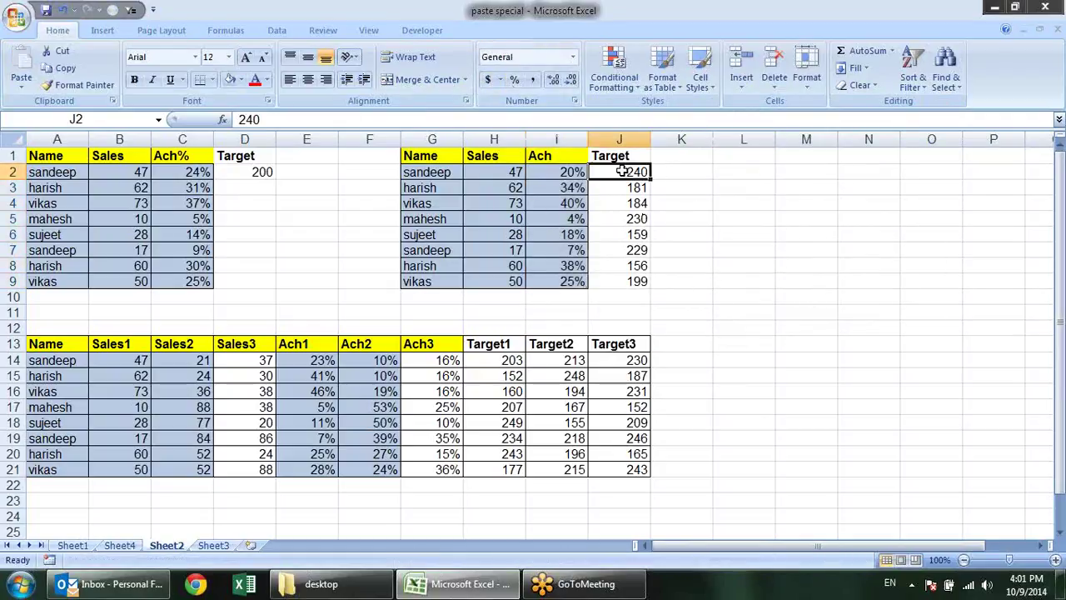
left_click(521, 175)
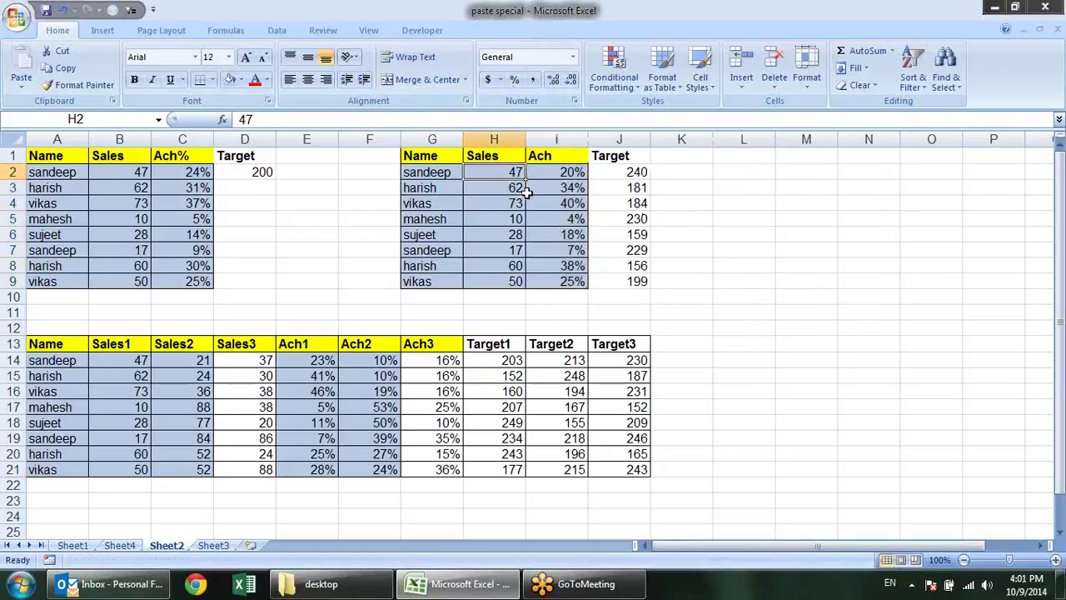
left_click(623, 185)
left_click(510, 189)
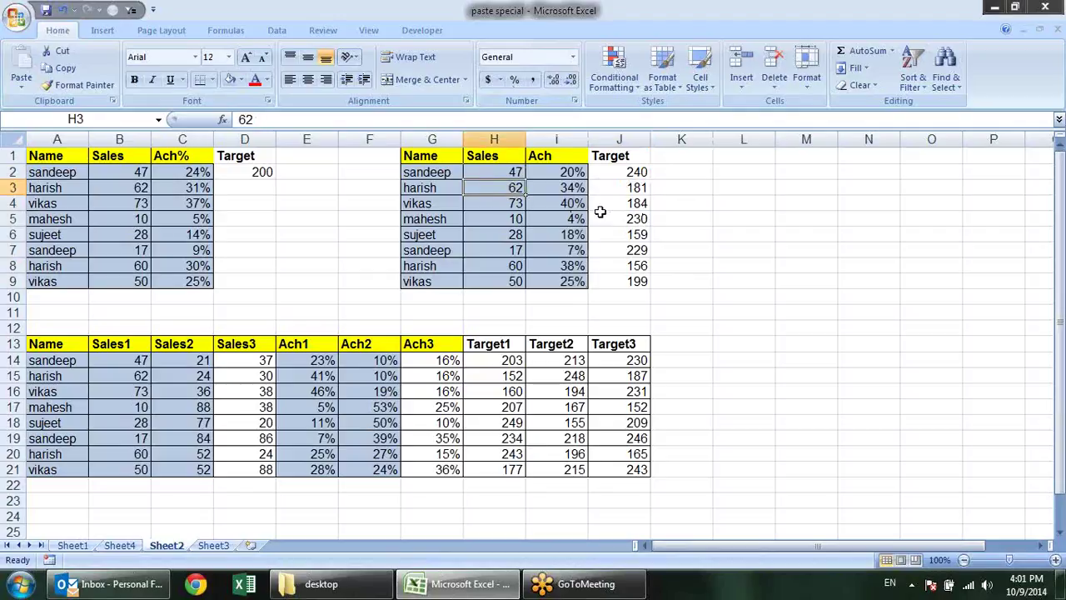
left_click(623, 200)
left_click(517, 209)
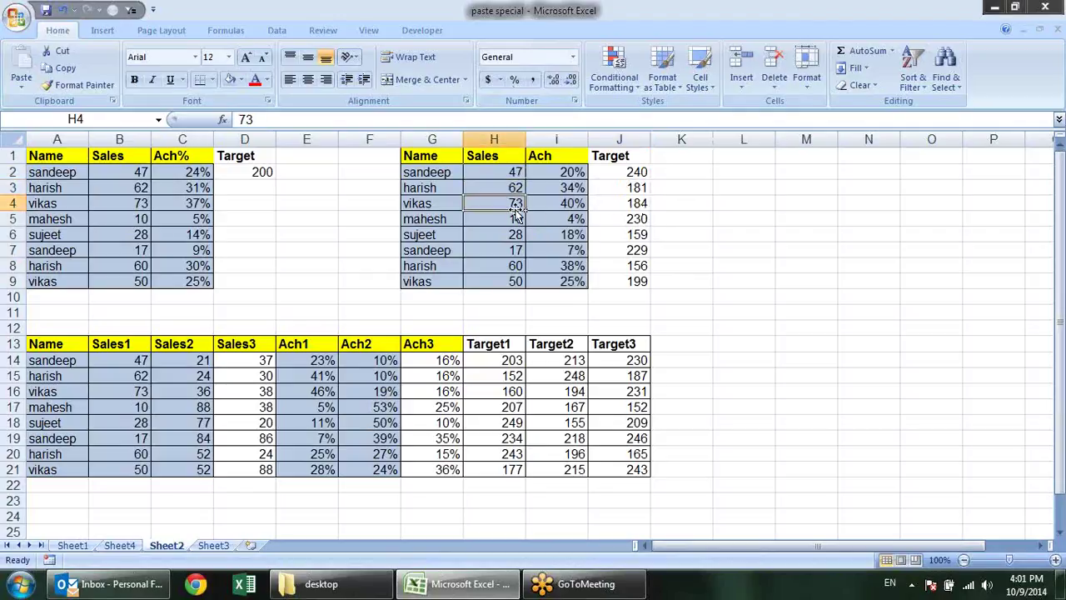
left_click(577, 206)
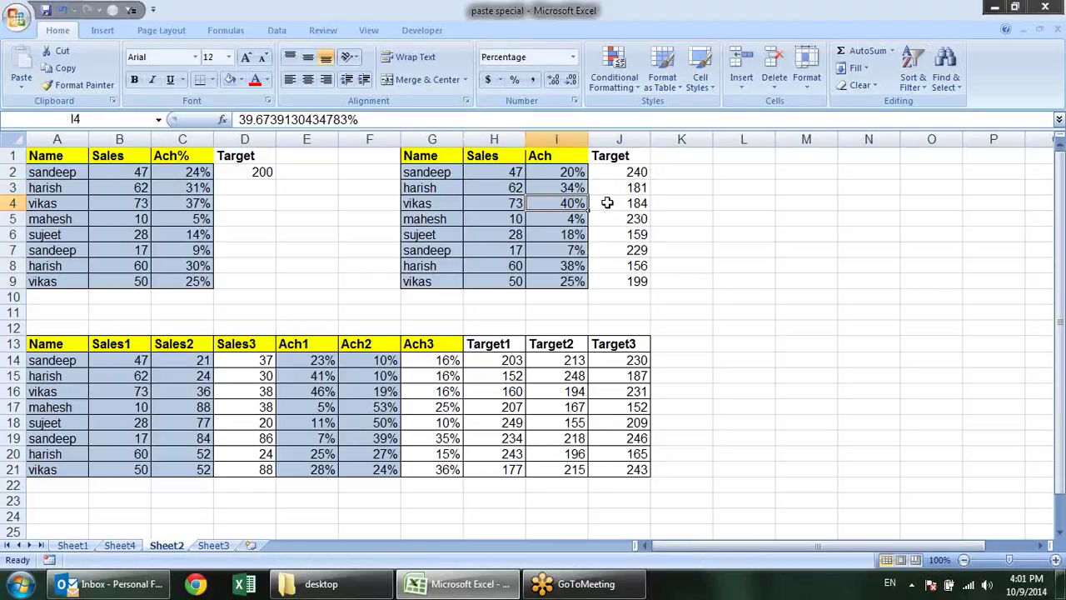
left_click(608, 204)
left_click(581, 206)
- Verify the Target and Ach percentages for mahesh, sujeet and the second sandeep, harish and vikas rows
left_click(618, 220)
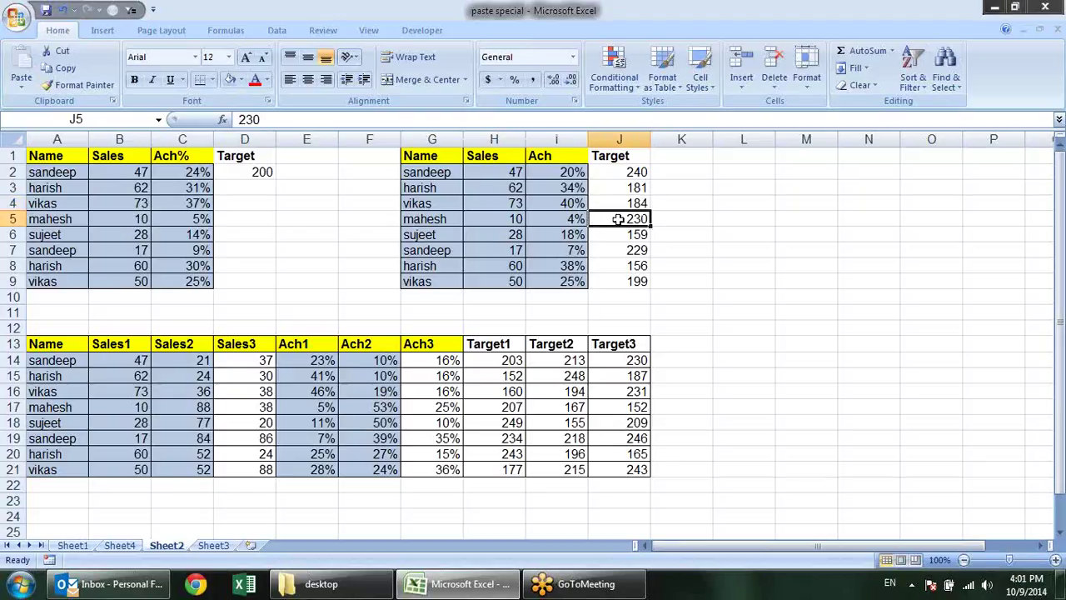
left_click(576, 218)
left_click(616, 232)
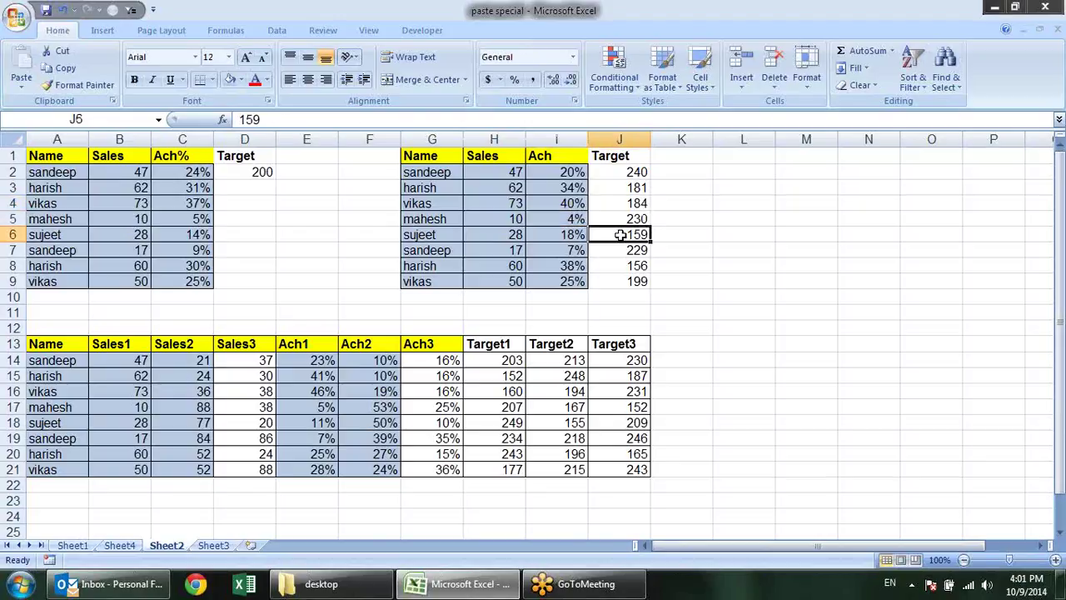
left_click(572, 234)
left_click(618, 250)
left_click(574, 252)
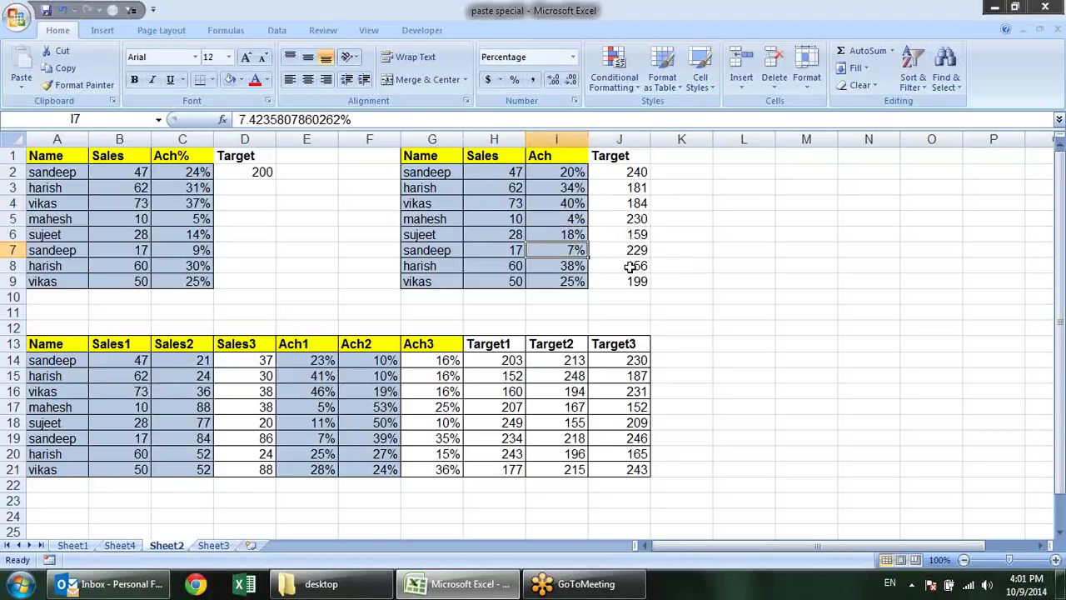
left_click(627, 266)
left_click(582, 267)
left_click(623, 282)
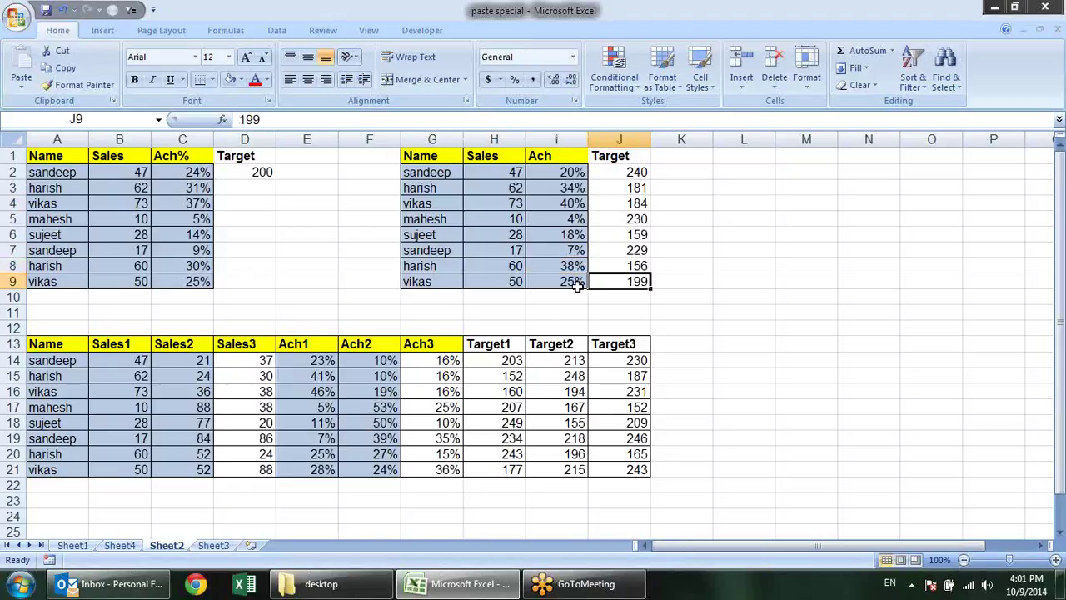
left_click(577, 284)
left_click(268, 171)
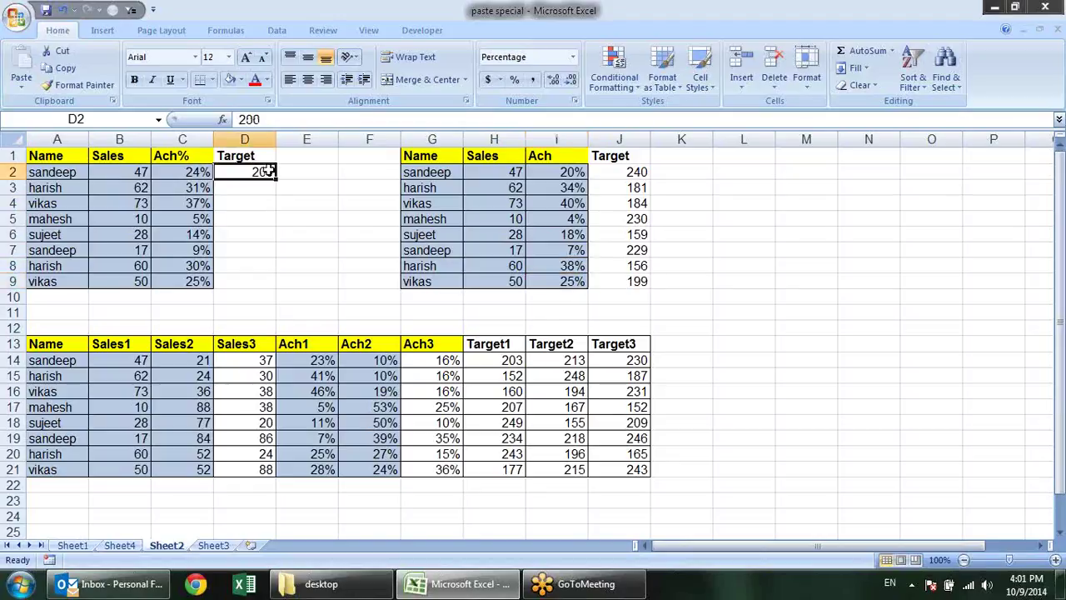
key("ctrl+c")
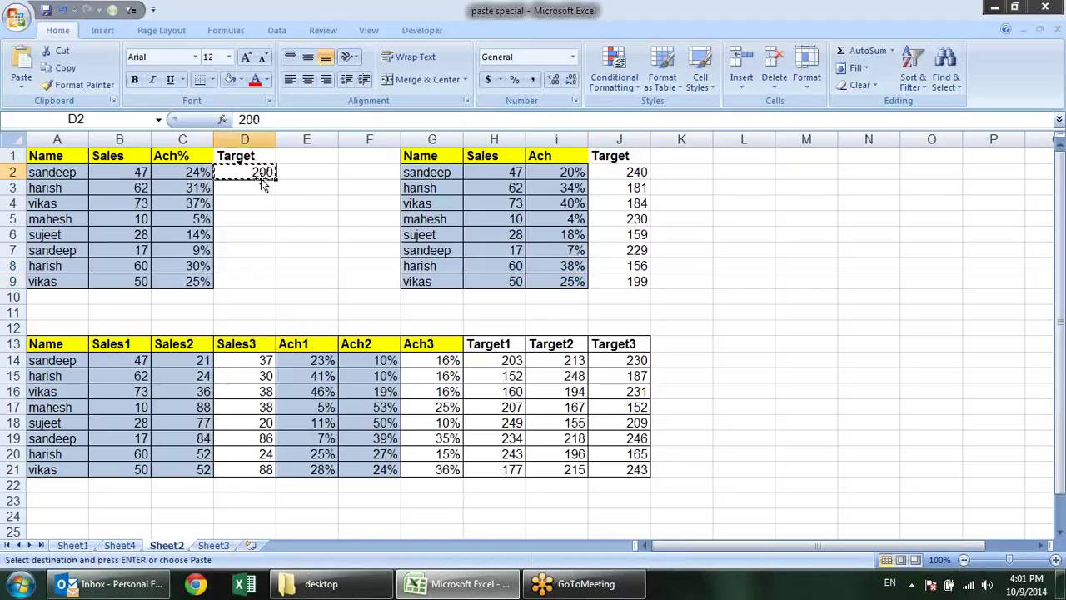
left_click(203, 172)
left_click_drag(203, 171, 200, 281)
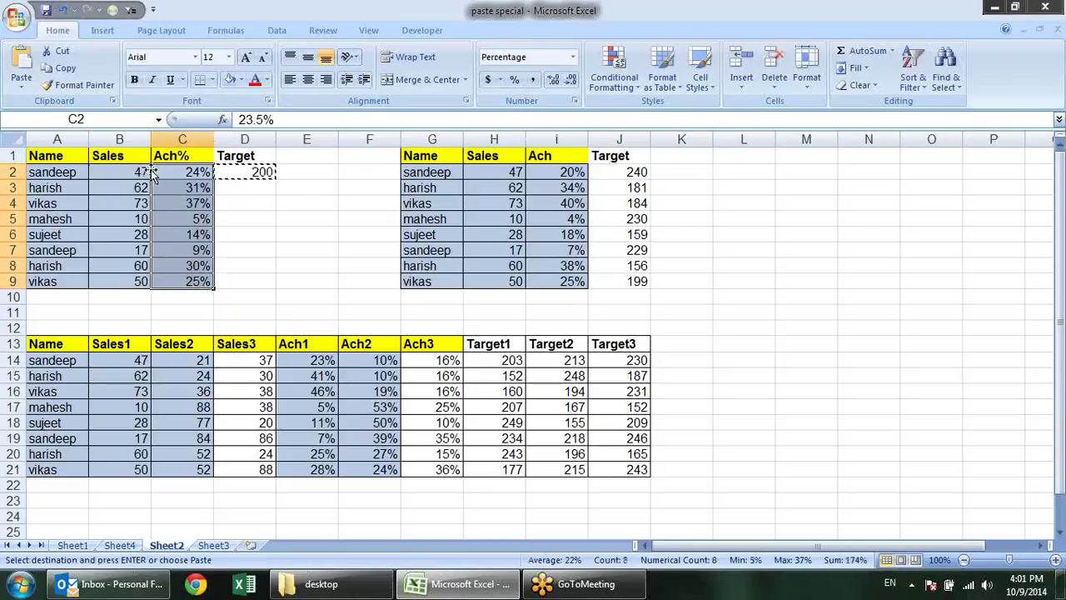
key("Escape")
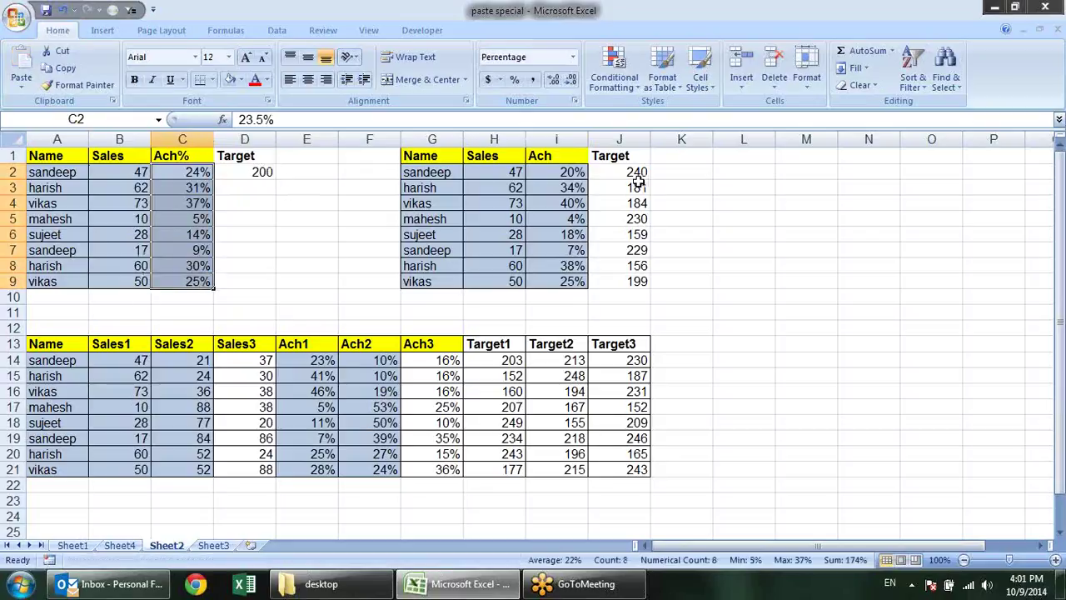
left_click(643, 180)
left_click_drag(640, 172, 633, 285)
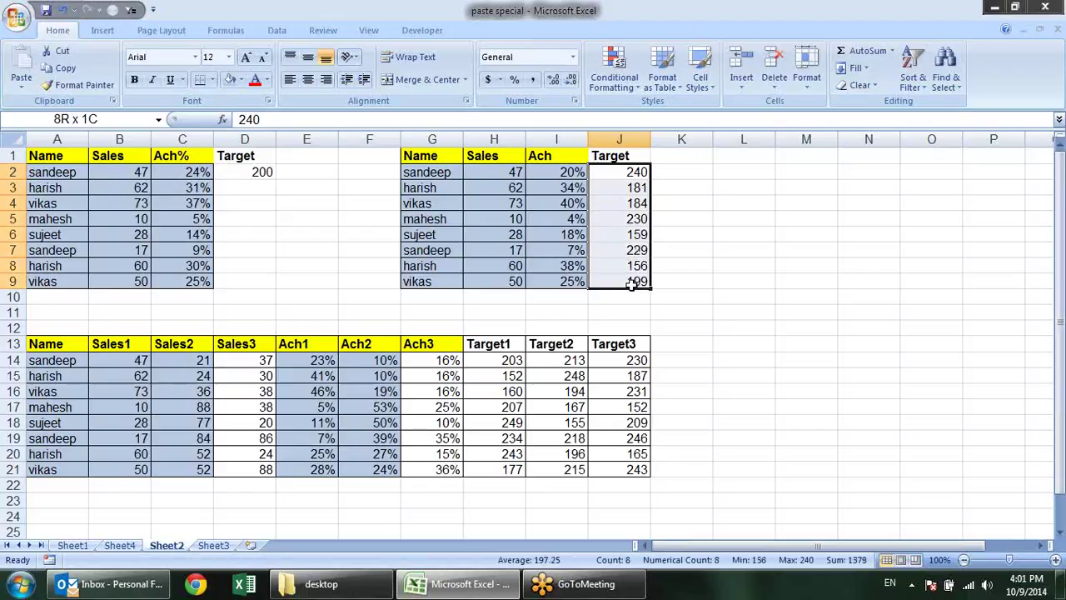
key("ctrl+c")
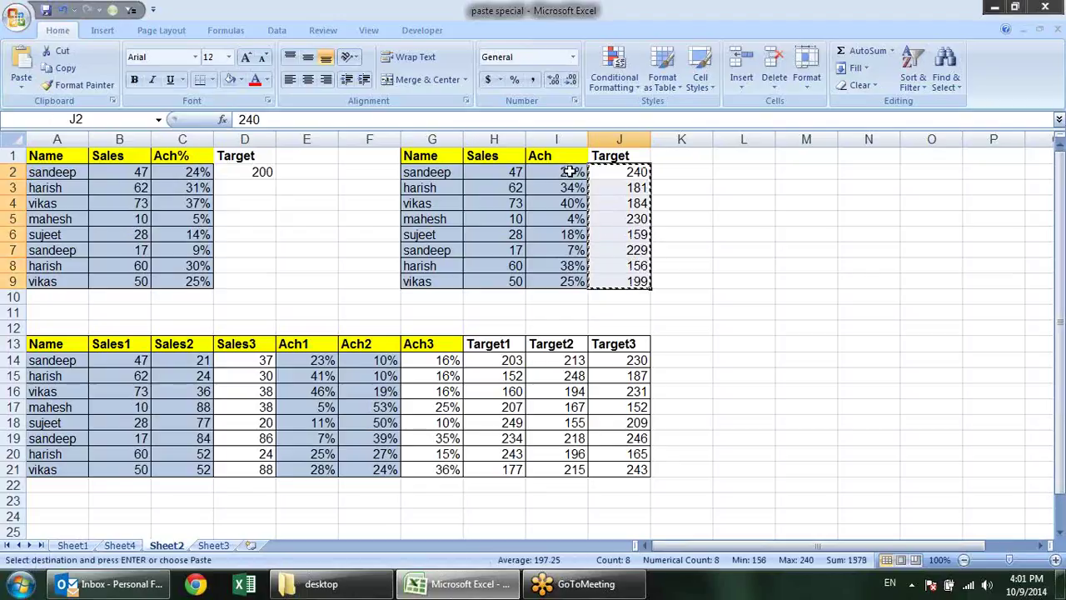
left_click_drag(573, 171, 567, 281)
right_click(581, 177)
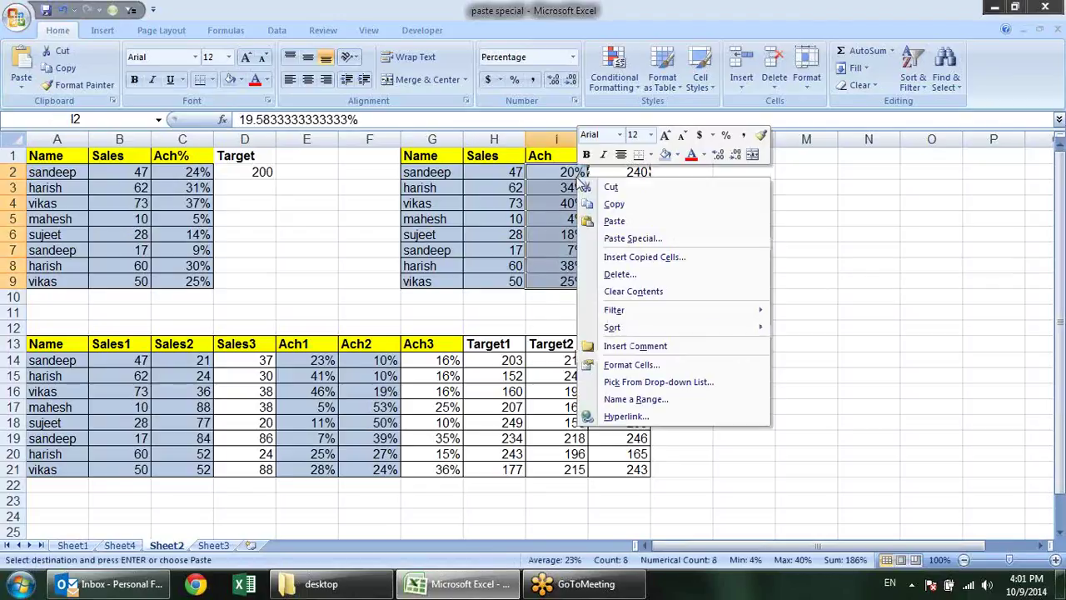
left_click(656, 244)
left_click(670, 278)
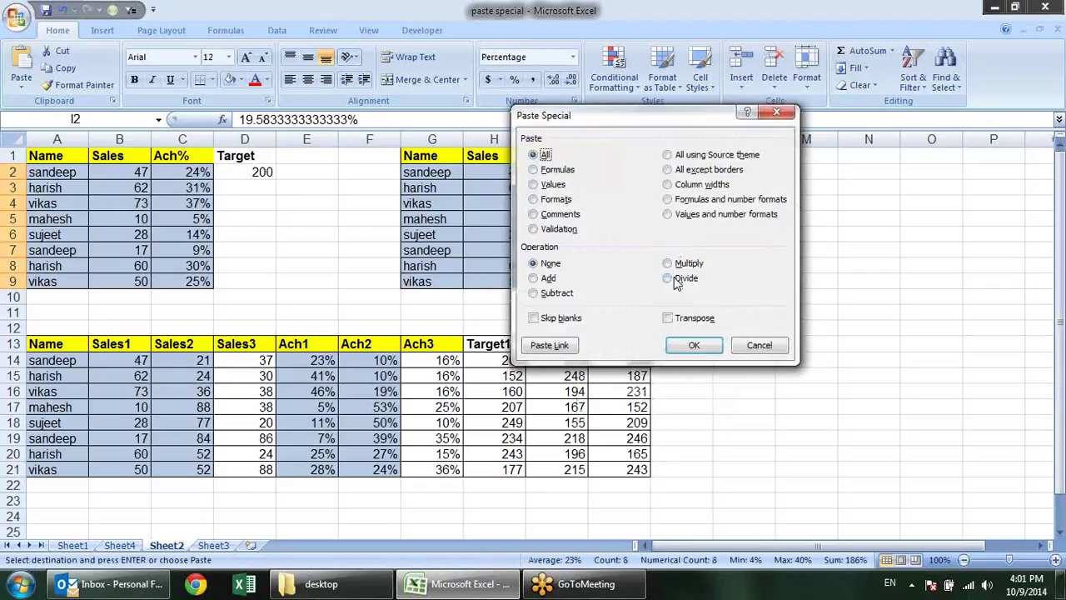
left_click(754, 351)
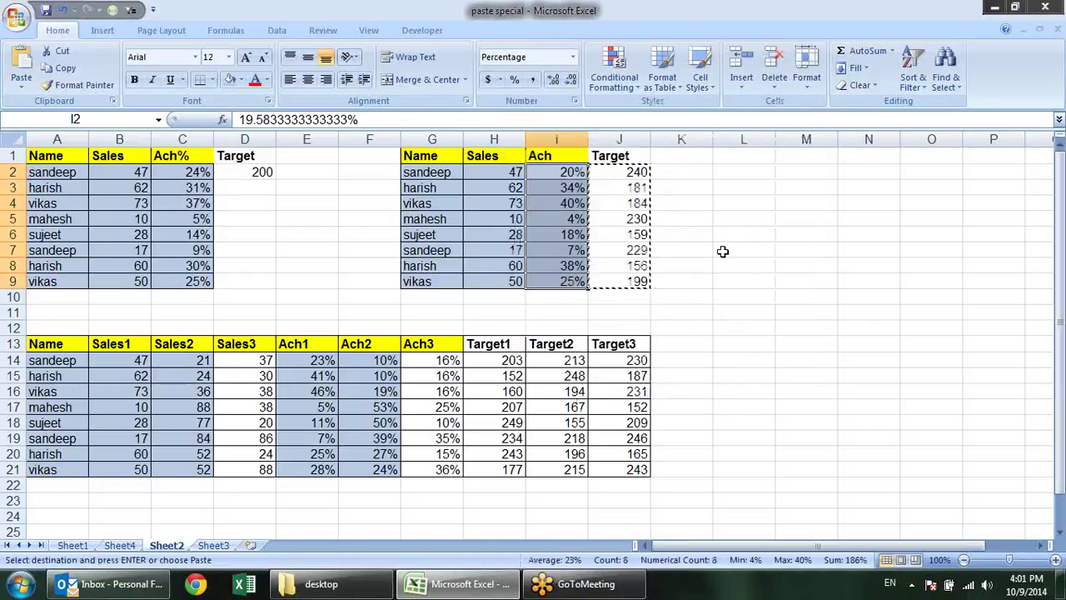
left_click(626, 171)
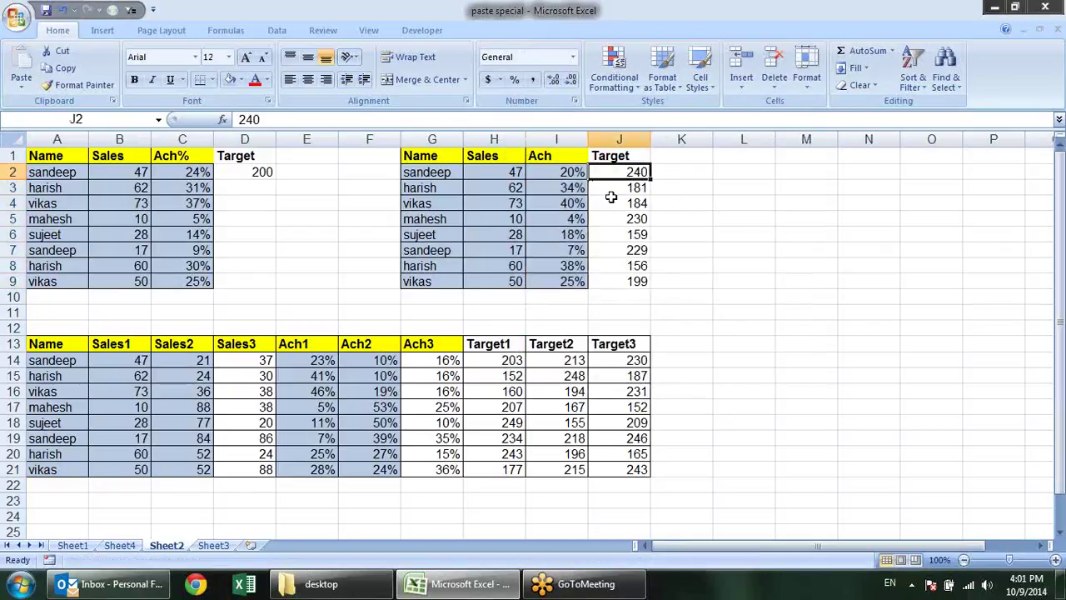
key("Down")
left_click(512, 191)
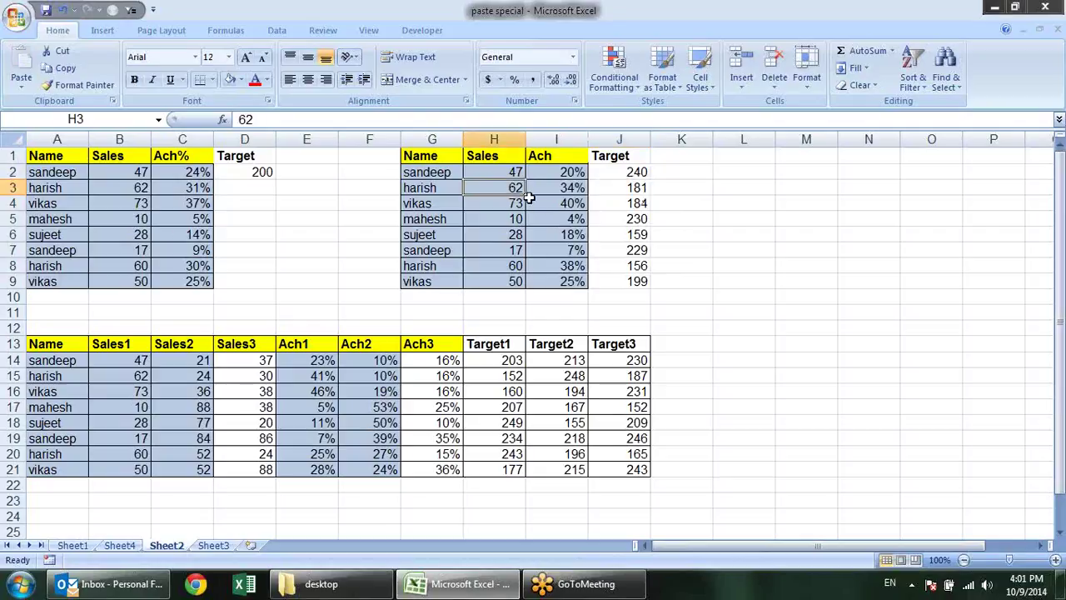
left_click(619, 204)
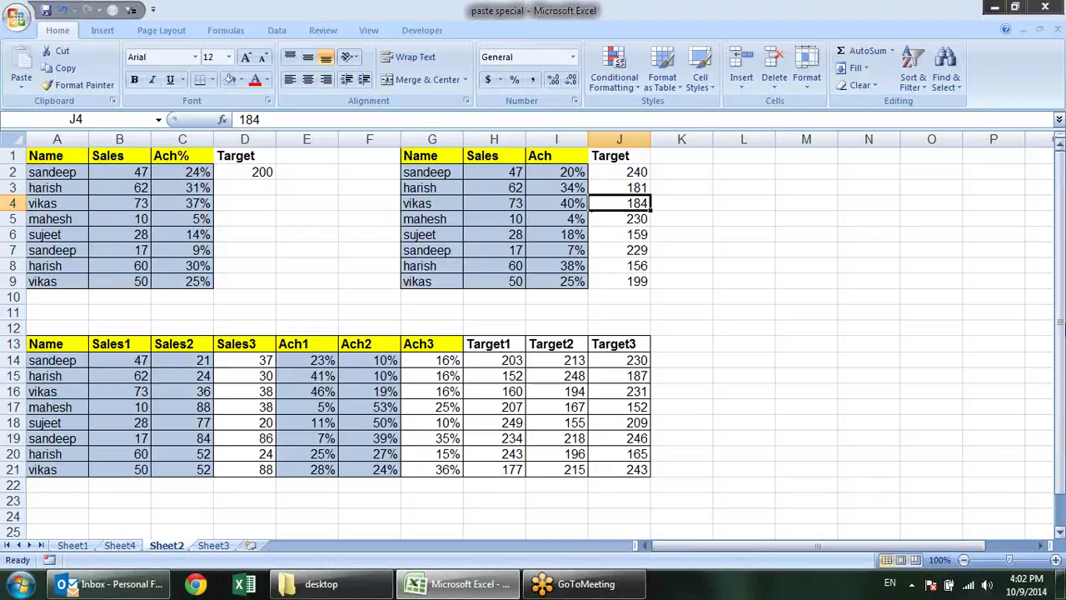
left_click(833, 275)
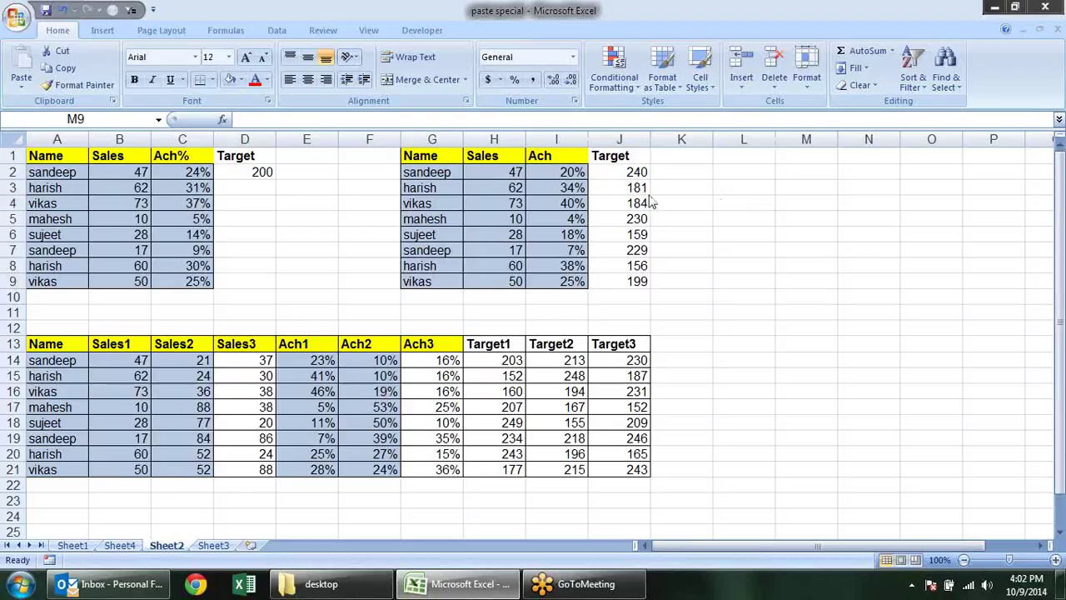
key("F2")
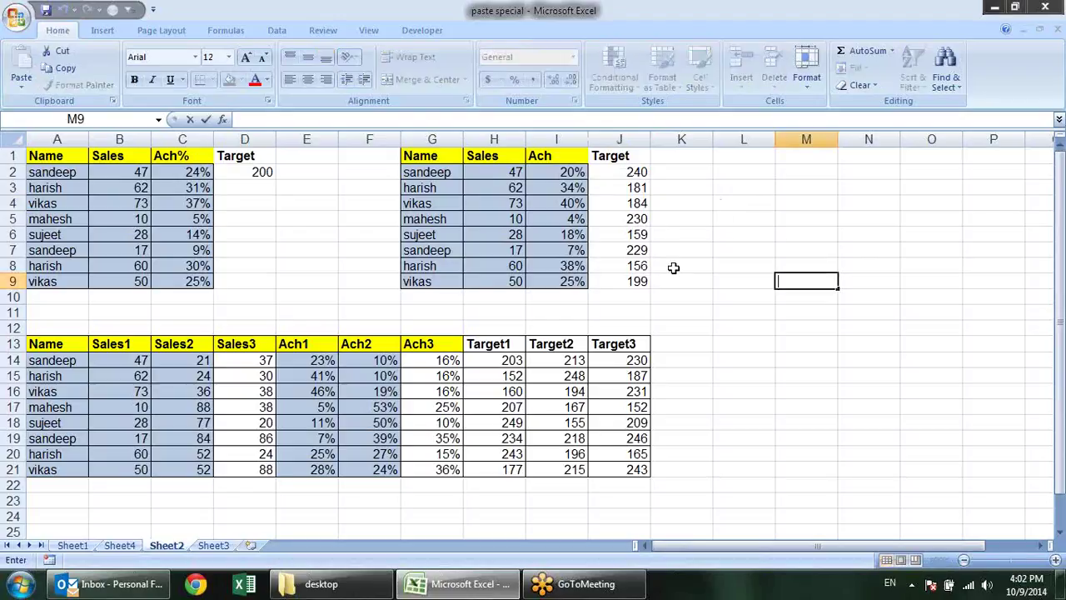
- Copy the Sales1–Sales3 figures B14:D21 over Ach1–Ach3 at E14, then cancel copy mode
left_click(293, 433)
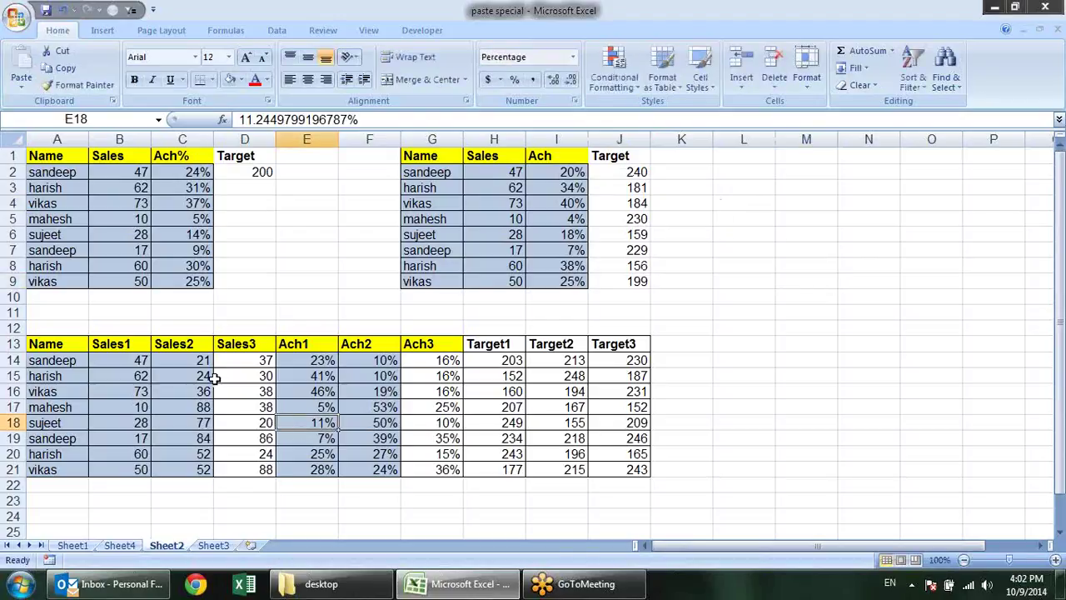
left_click(134, 372)
left_click_drag(134, 368, 274, 466)
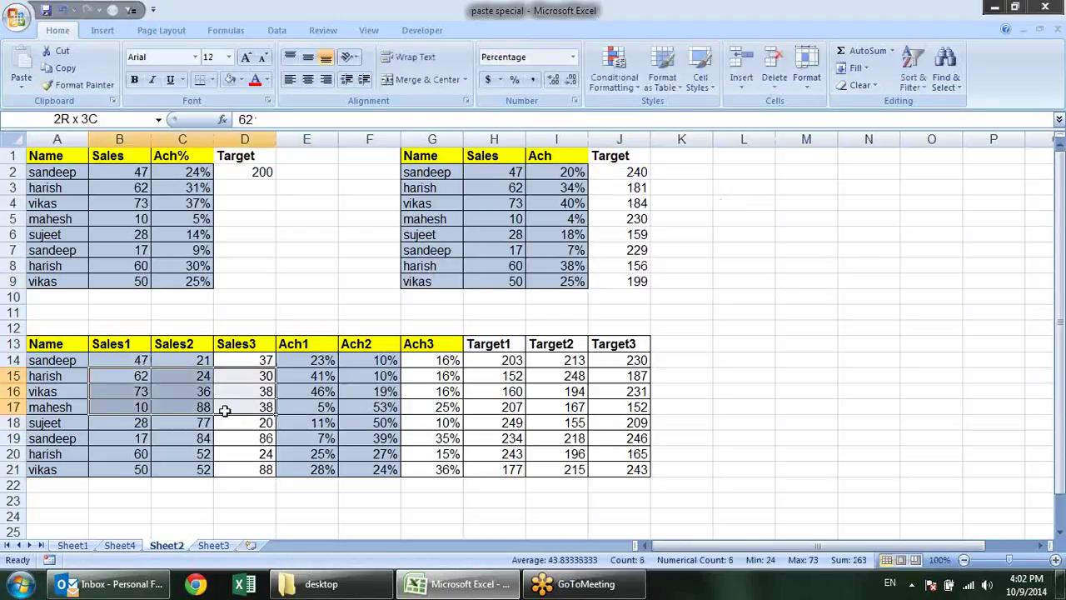
left_click(315, 360)
left_click_drag(138, 360, 263, 469)
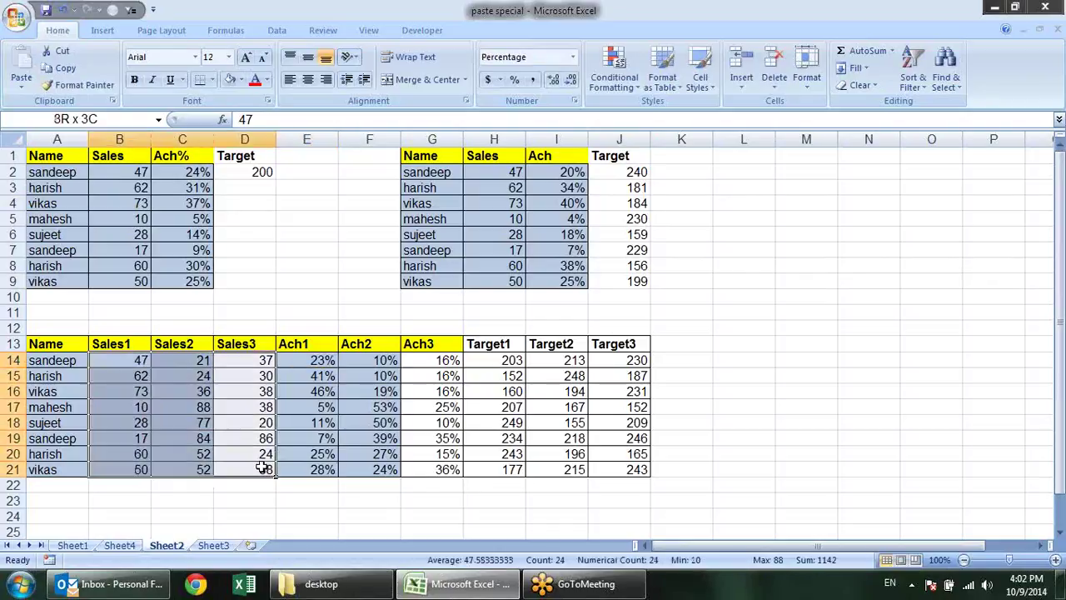
key("ctrl+c")
left_click(304, 361)
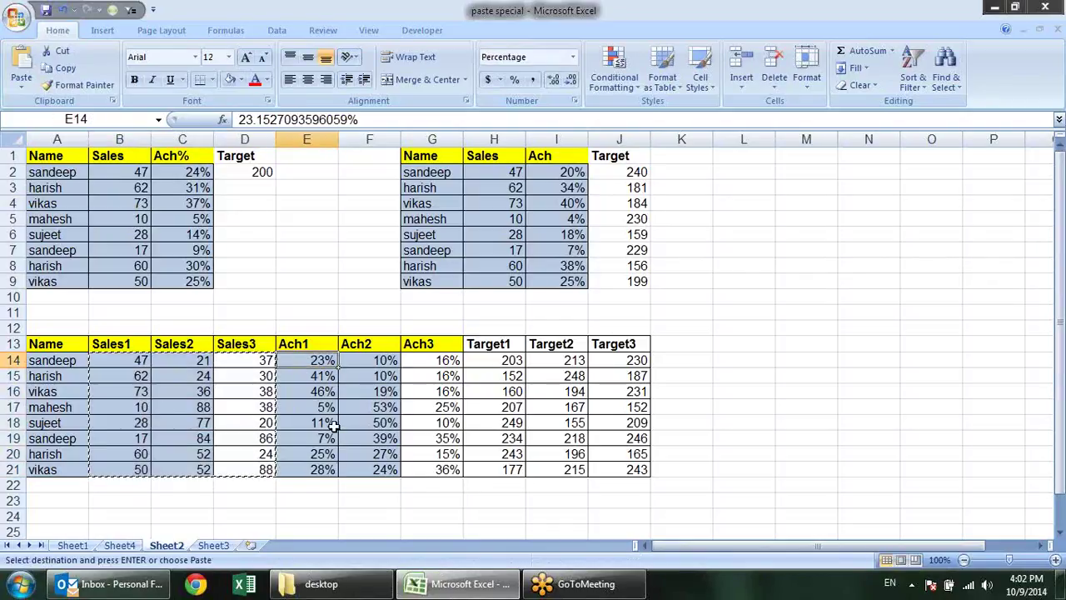
key("ctrl+v")
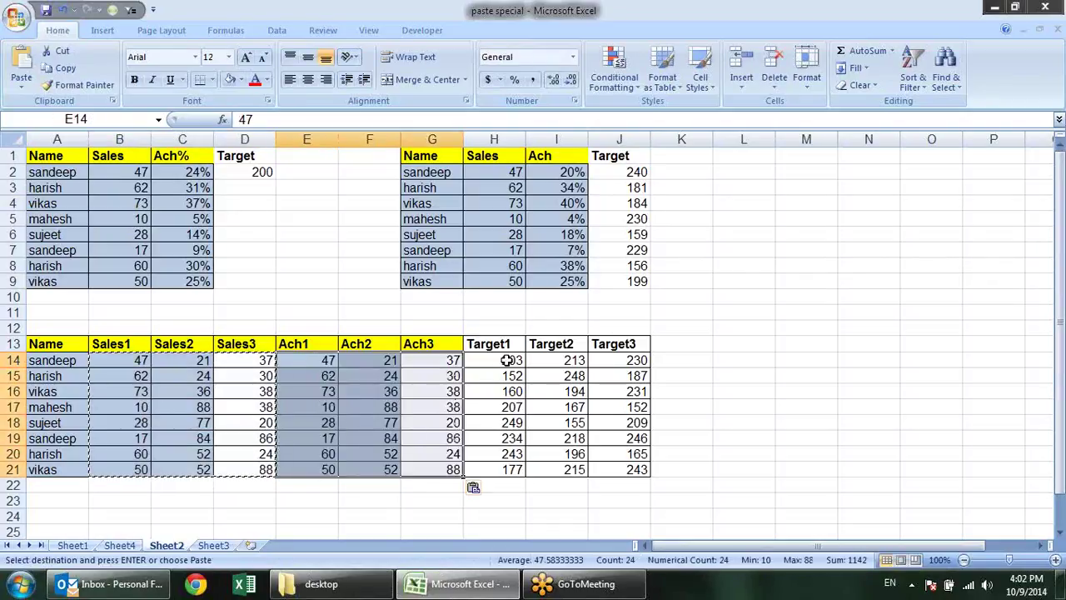
left_click_drag(507, 360, 617, 464)
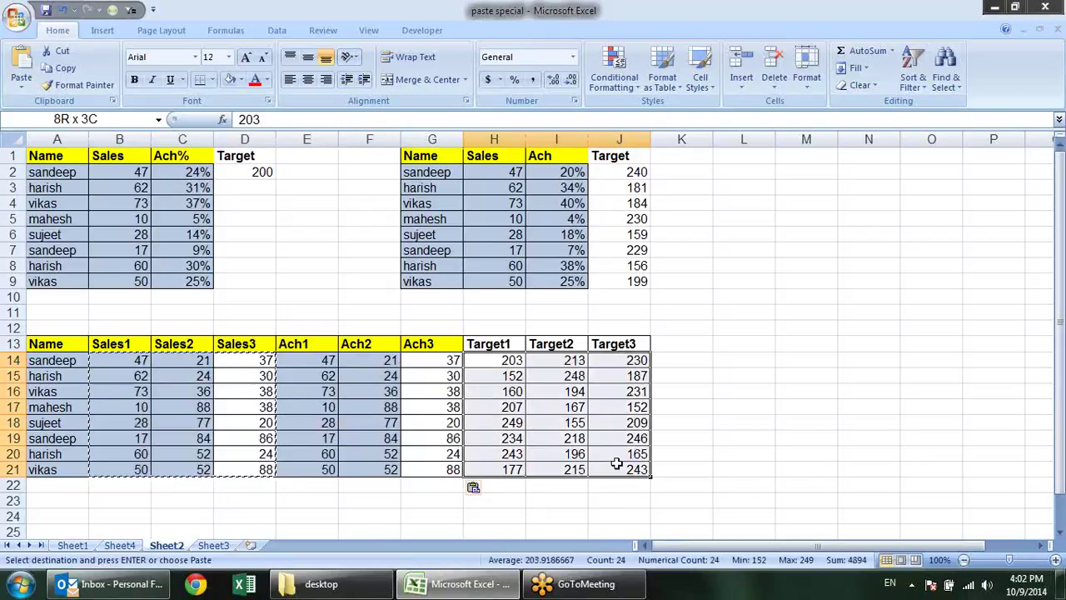
key("Escape")
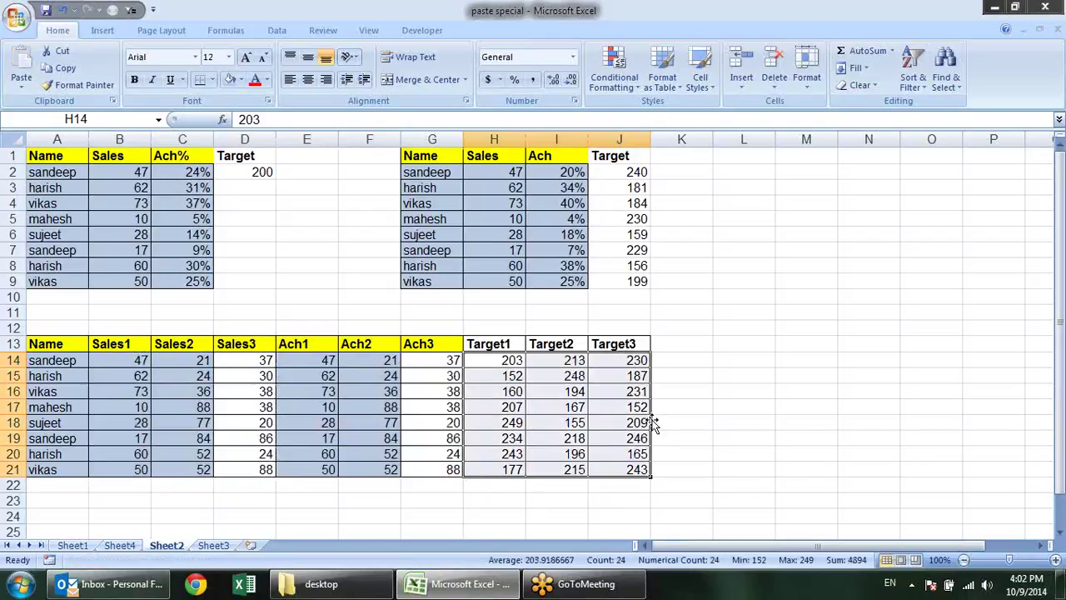
left_click(509, 365)
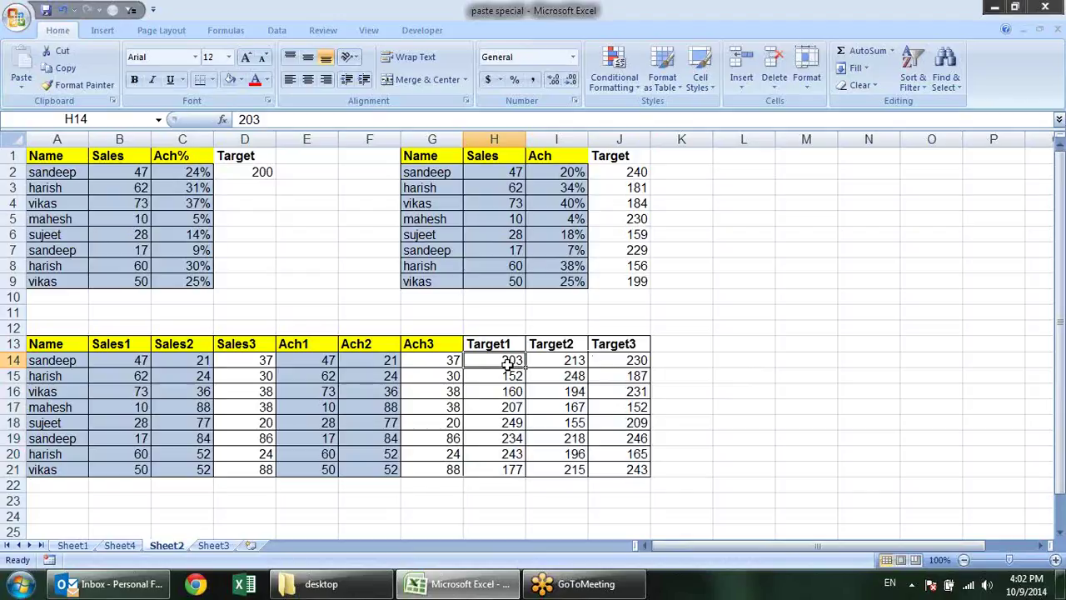
left_click(326, 358)
left_click(496, 363)
left_click(389, 358)
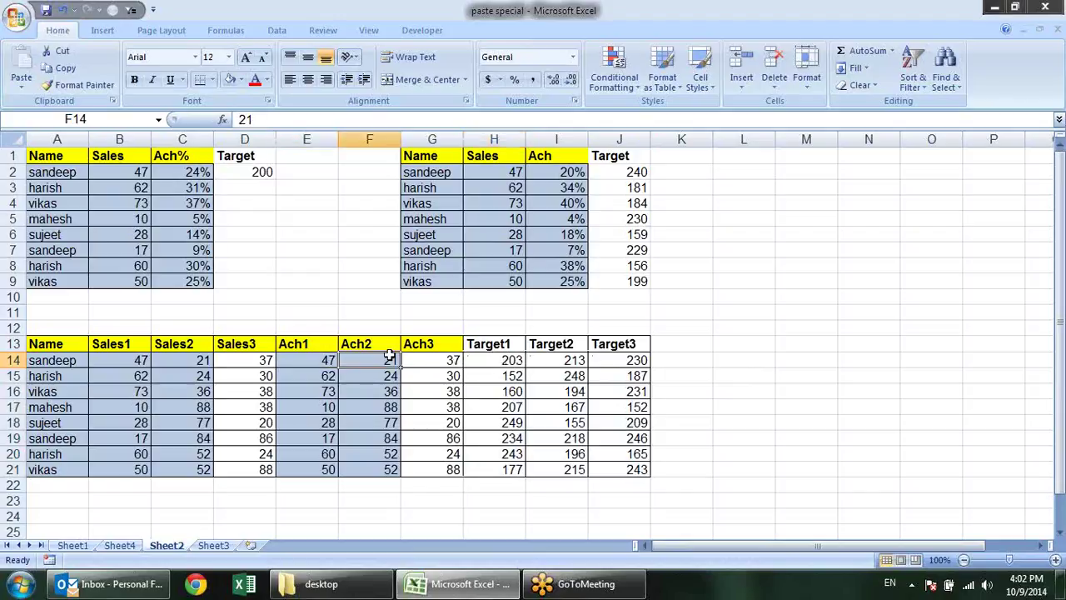
left_click(563, 358)
left_click(454, 360)
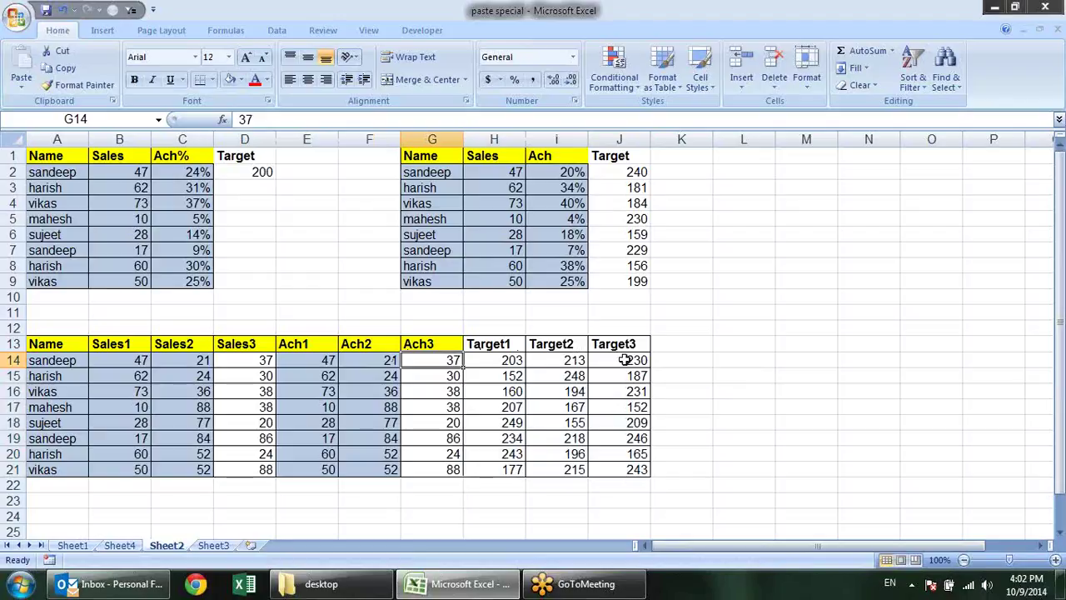
left_click(620, 358)
left_click(516, 376)
left_click(334, 376)
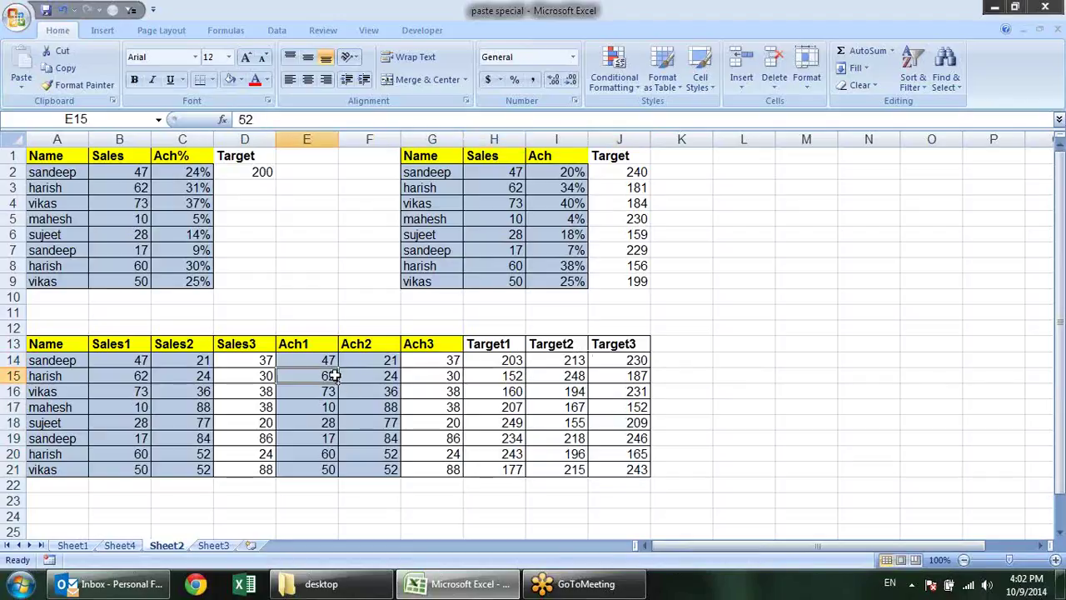
left_click(388, 375)
left_click(576, 375)
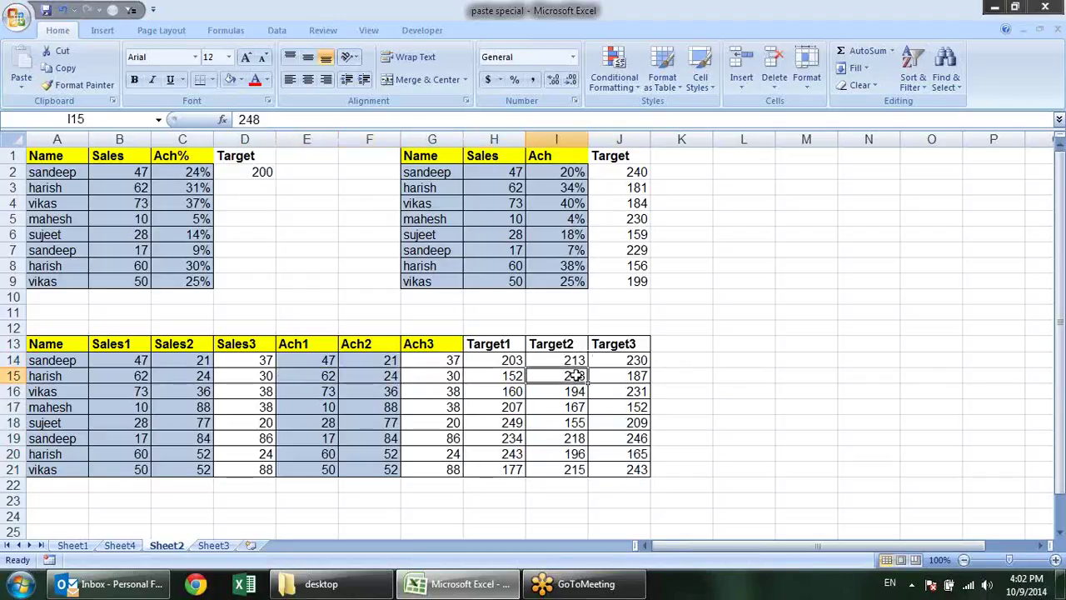
left_click(458, 377)
left_click(621, 378)
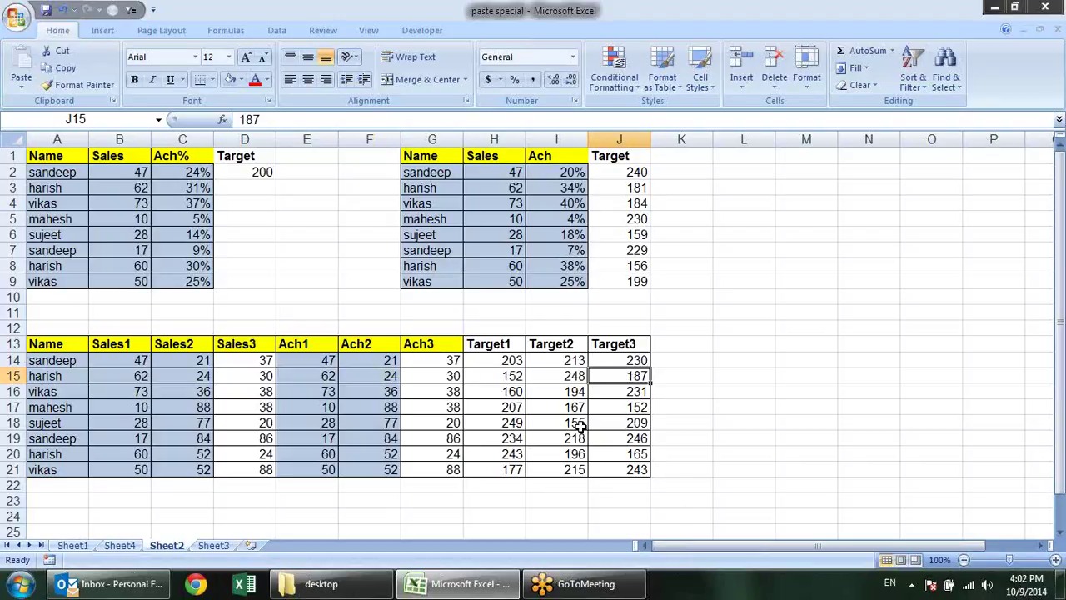
left_click_drag(498, 355, 641, 464)
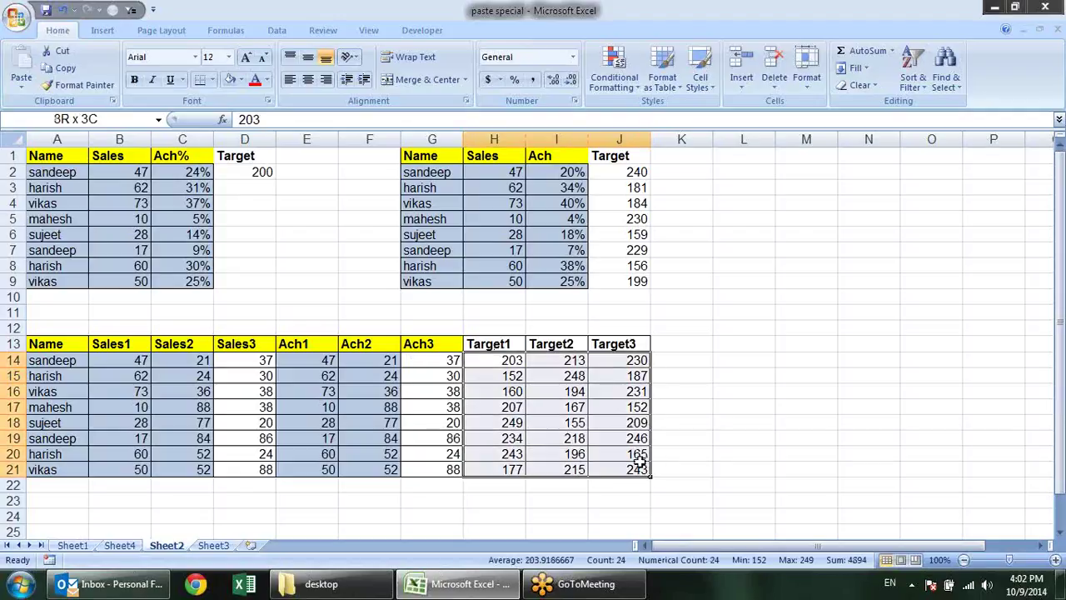
- Divide E14:G21 by the copied Target1–Target3 values with Paste Special Divide and format as percentages
key("ctrl+c")
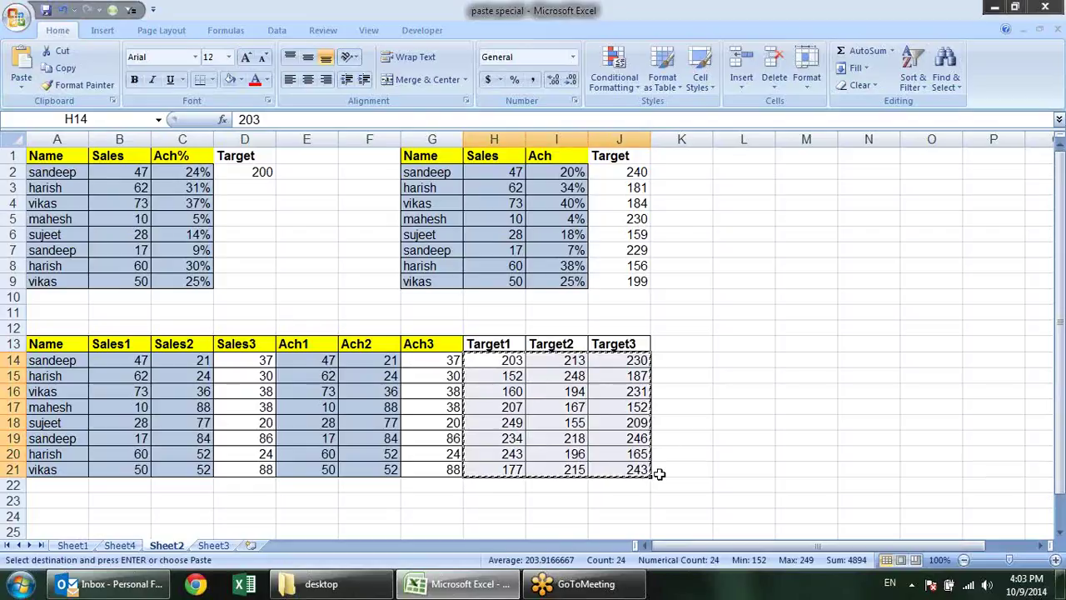
mouse_move(315, 360)
left_mouse_down()
mouse_move(409, 420)
mouse_move(451, 472)
left_mouse_up()
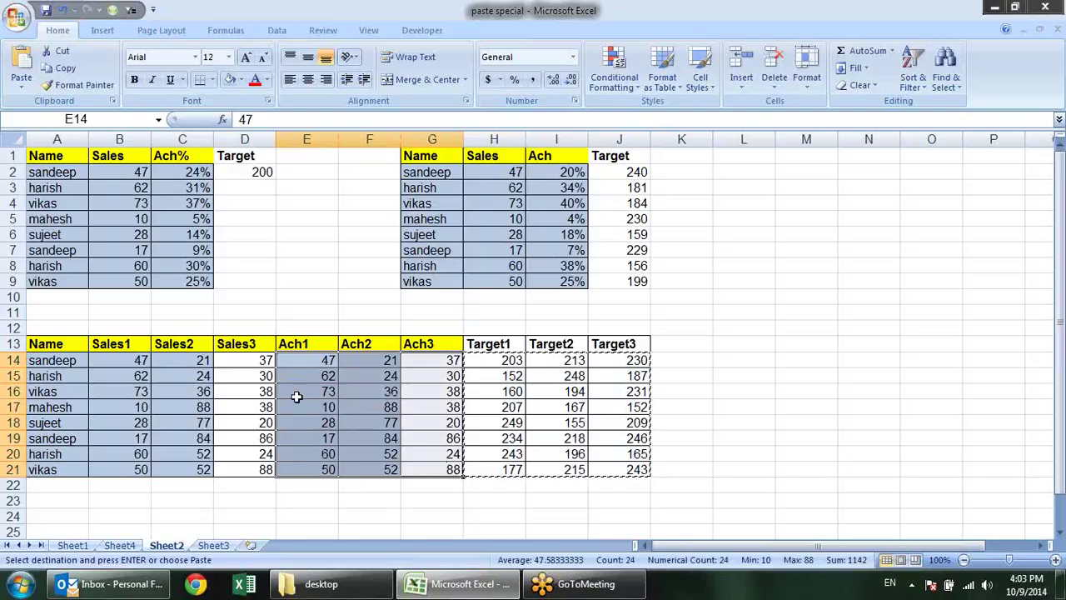
right_click(325, 366)
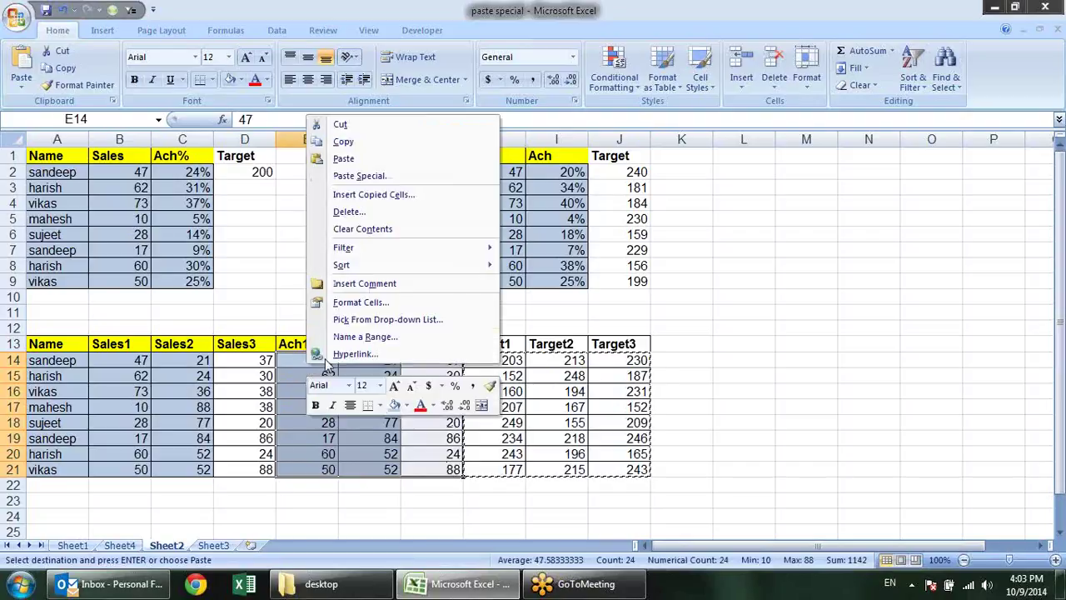
left_click(367, 175)
left_click(380, 214)
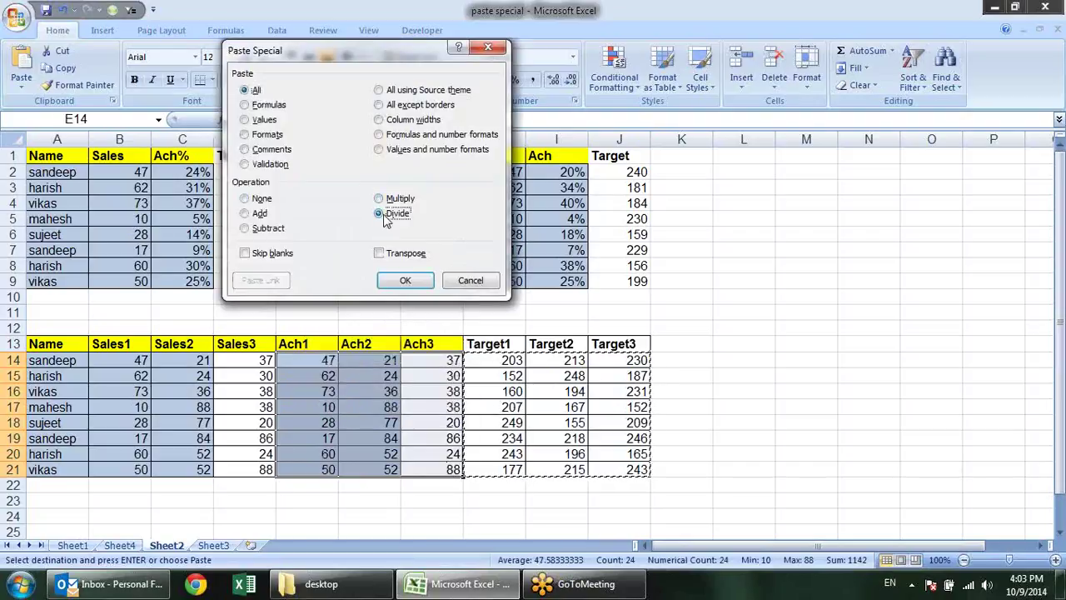
left_click(404, 280)
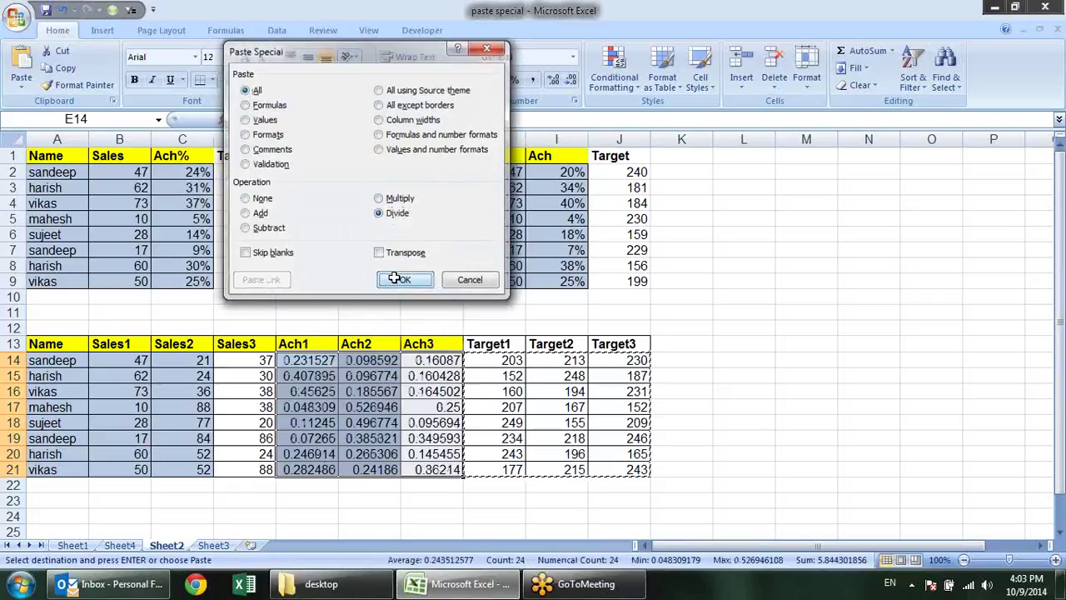
left_click(516, 80)
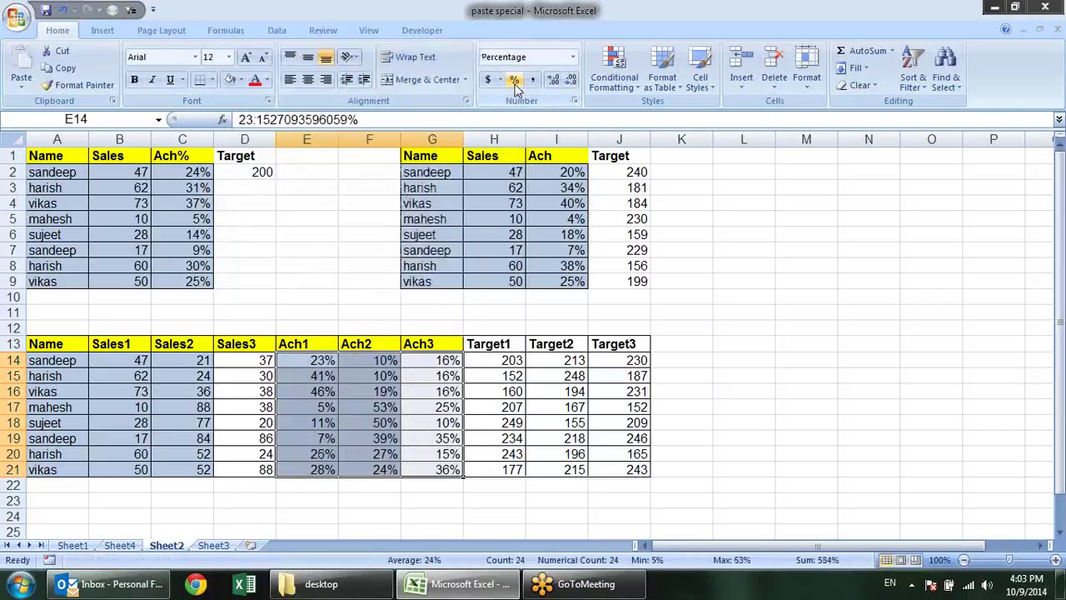
left_click(729, 419)
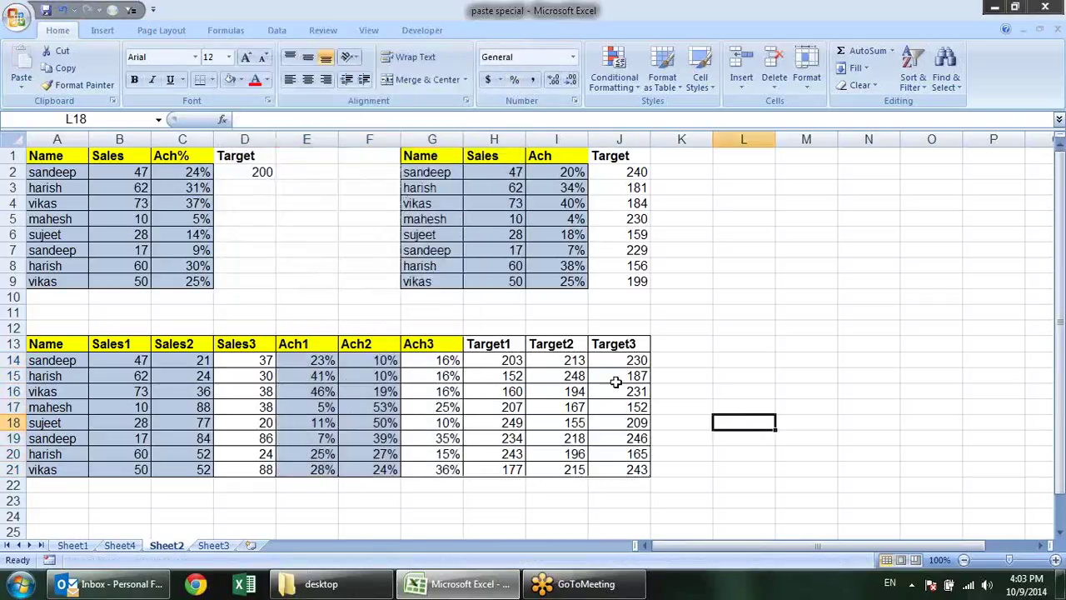
left_click(517, 360)
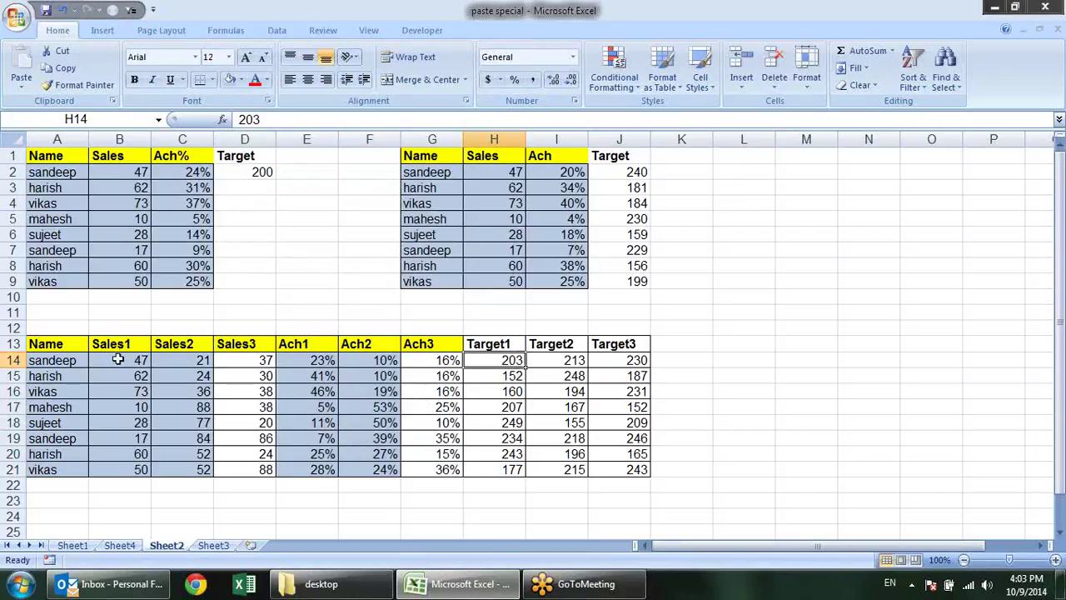
left_click_drag(125, 344, 254, 343)
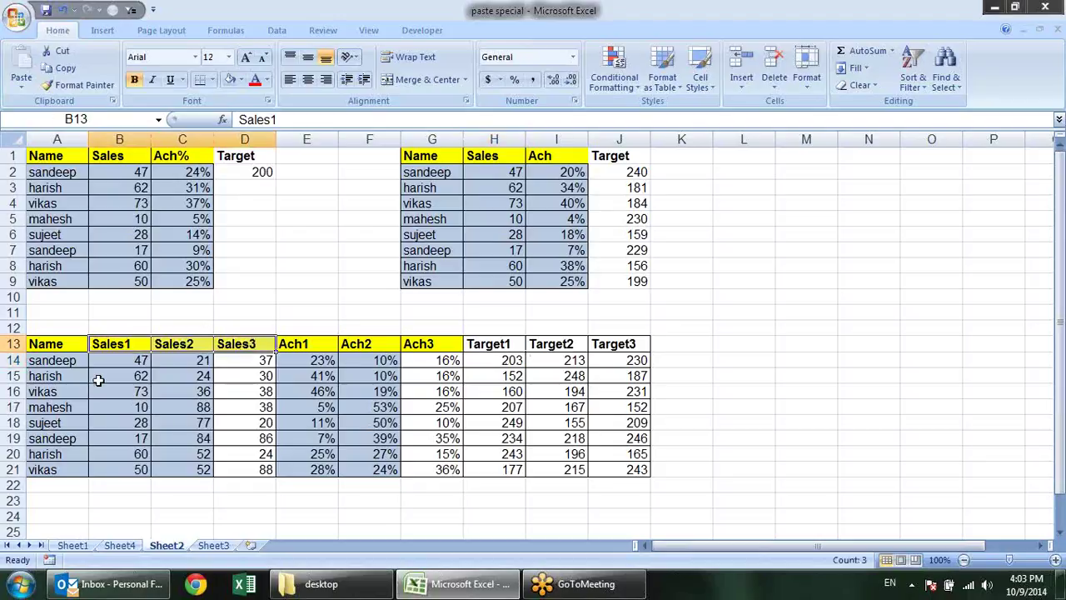
left_click(133, 359)
left_click(170, 360)
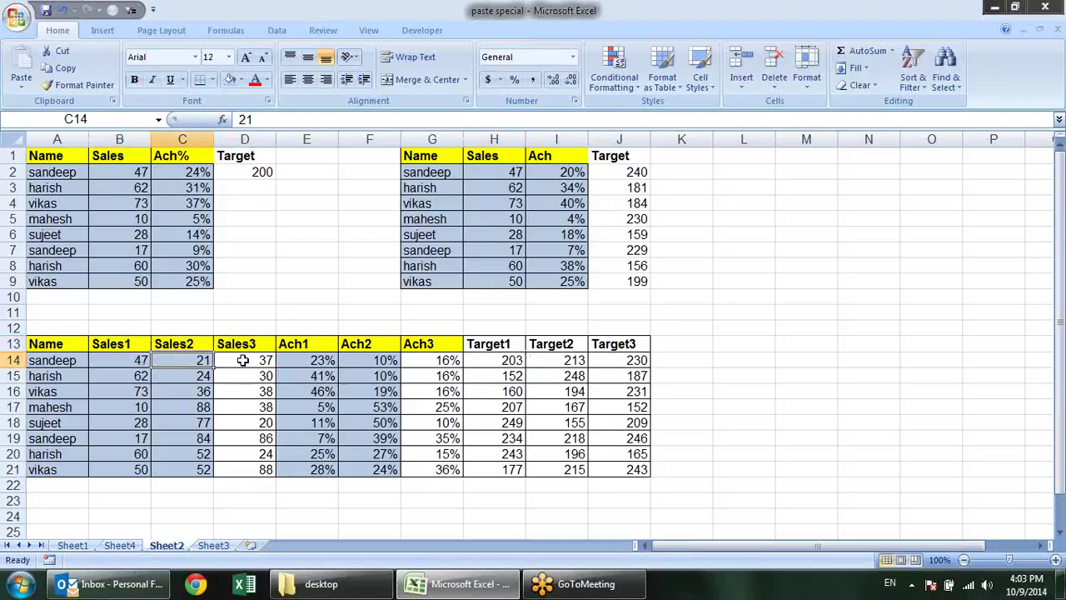
left_click(250, 360)
left_click_drag(307, 344, 419, 345)
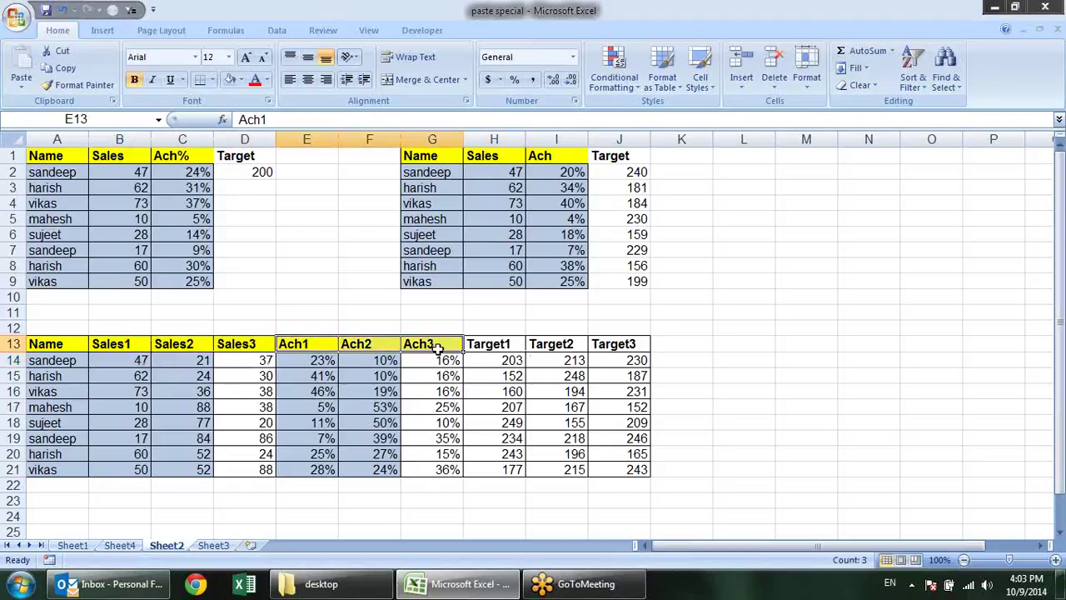
left_click(325, 361)
left_click(383, 360)
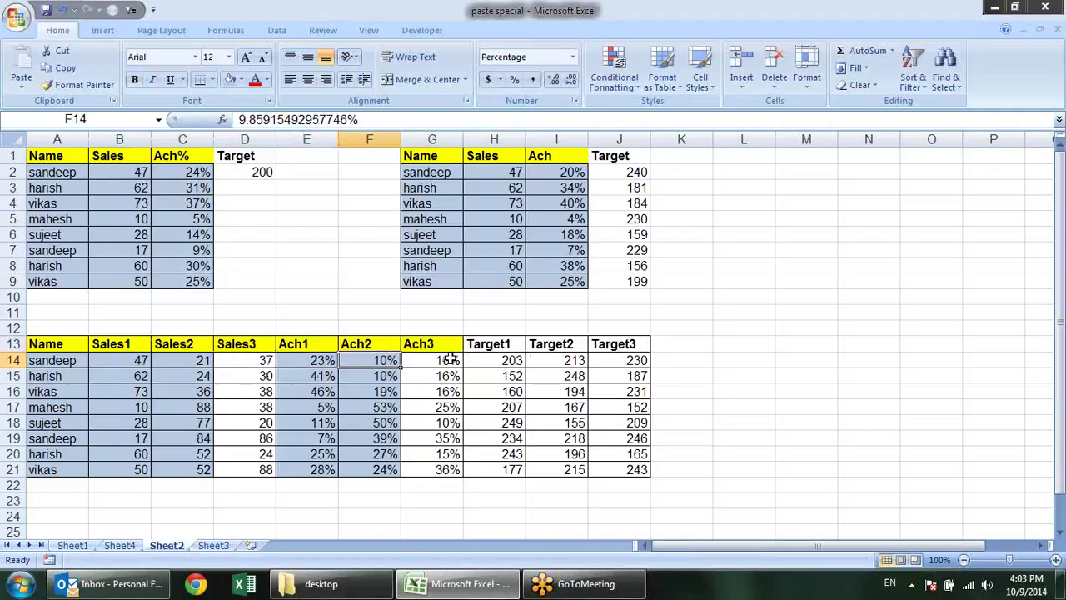
left_click(450, 358)
left_click(497, 359)
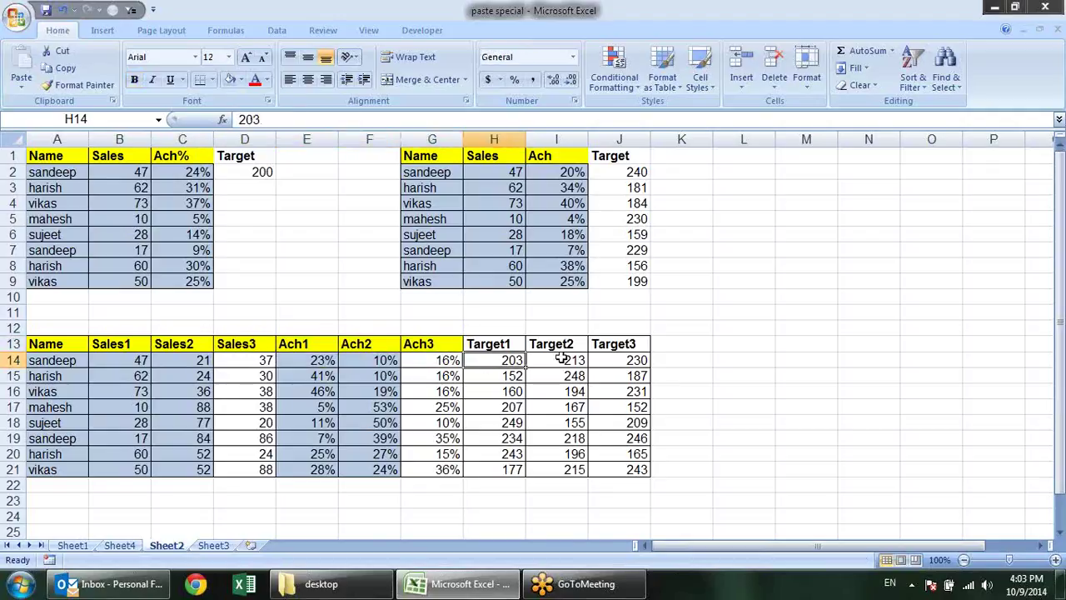
left_click(558, 360)
left_click(642, 359)
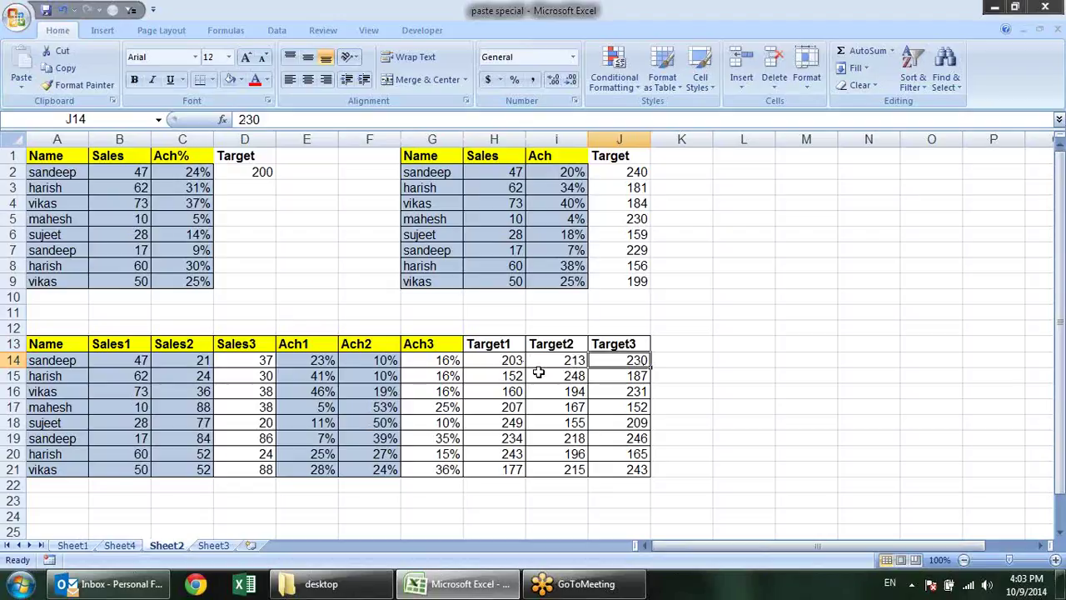
left_click(416, 360)
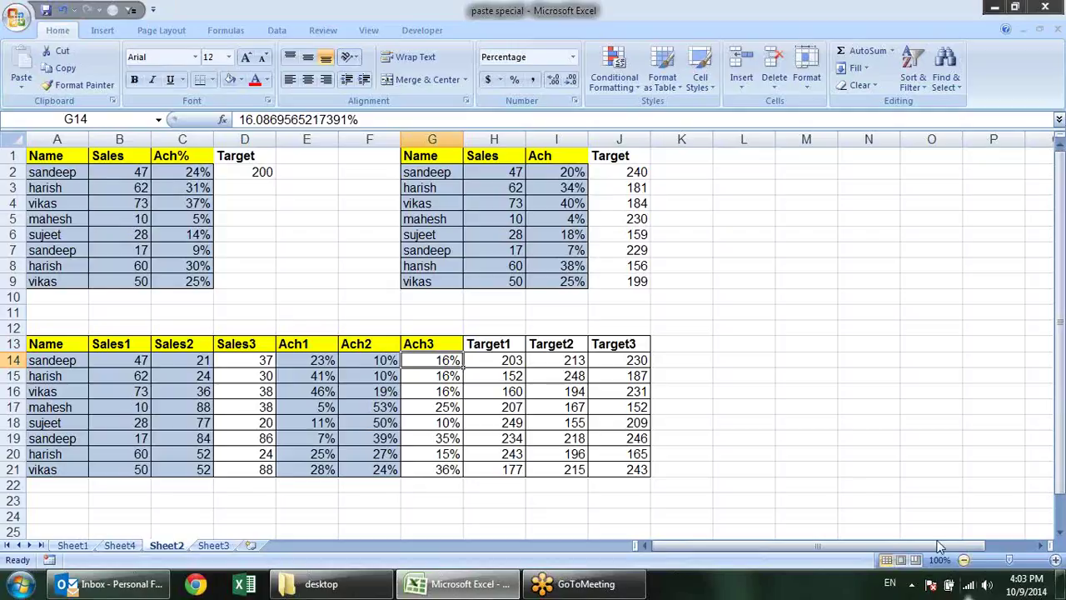
left_click(809, 469)
left_click(349, 373)
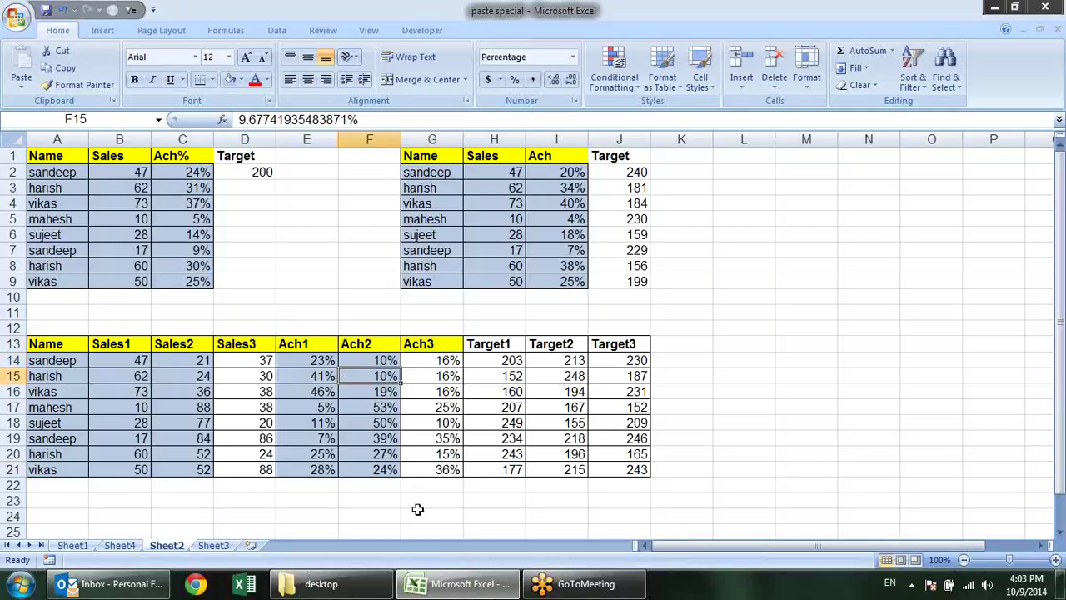
- On Sheet3, enter =SUM(B3:B7) in B8 as the 2010 total
left_click(214, 546)
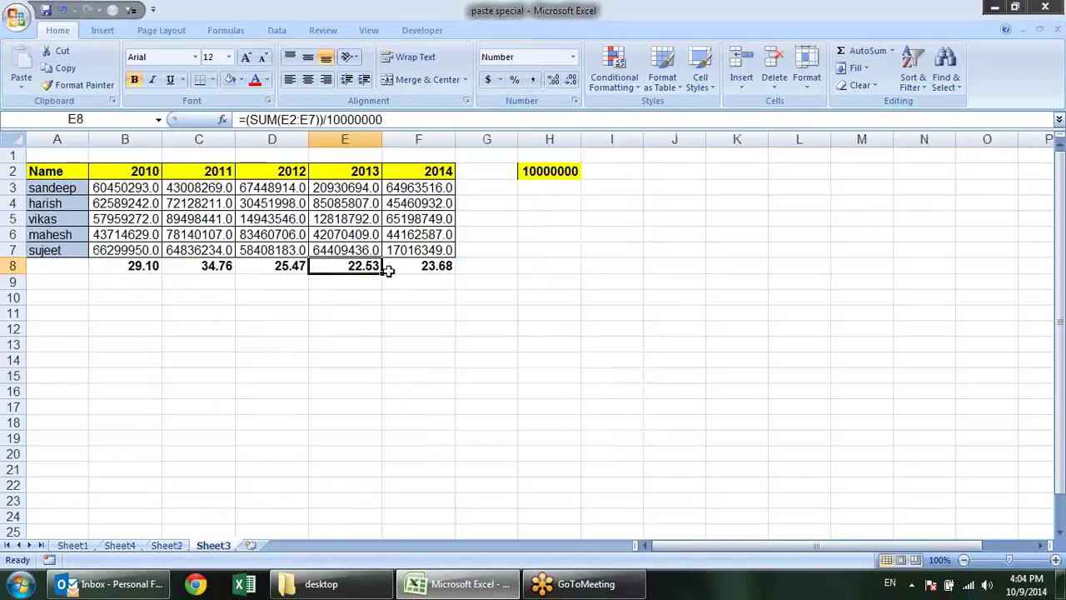
left_click(532, 280)
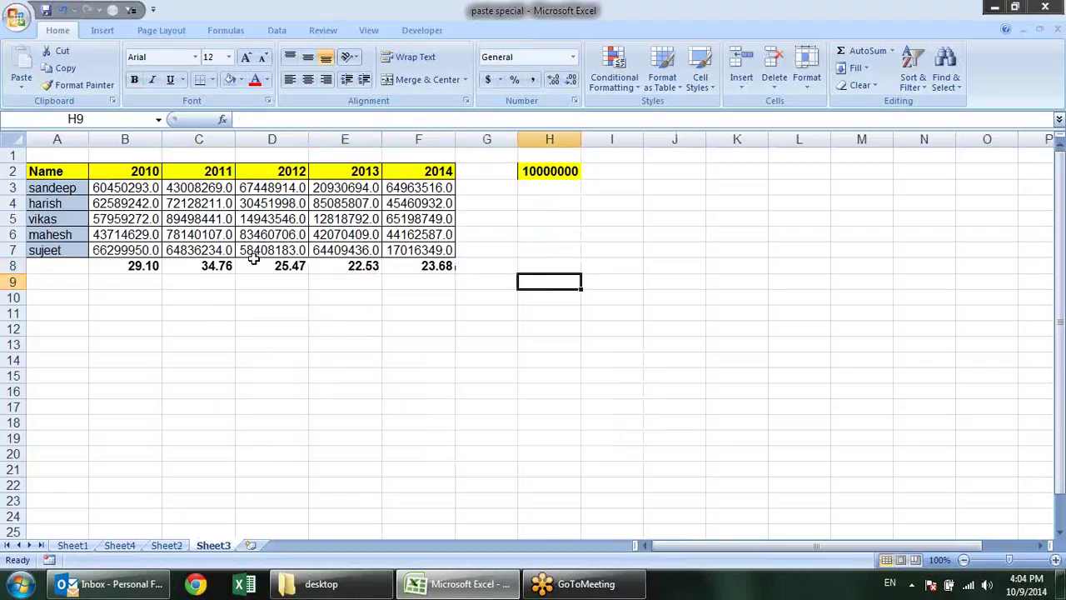
left_click(133, 267)
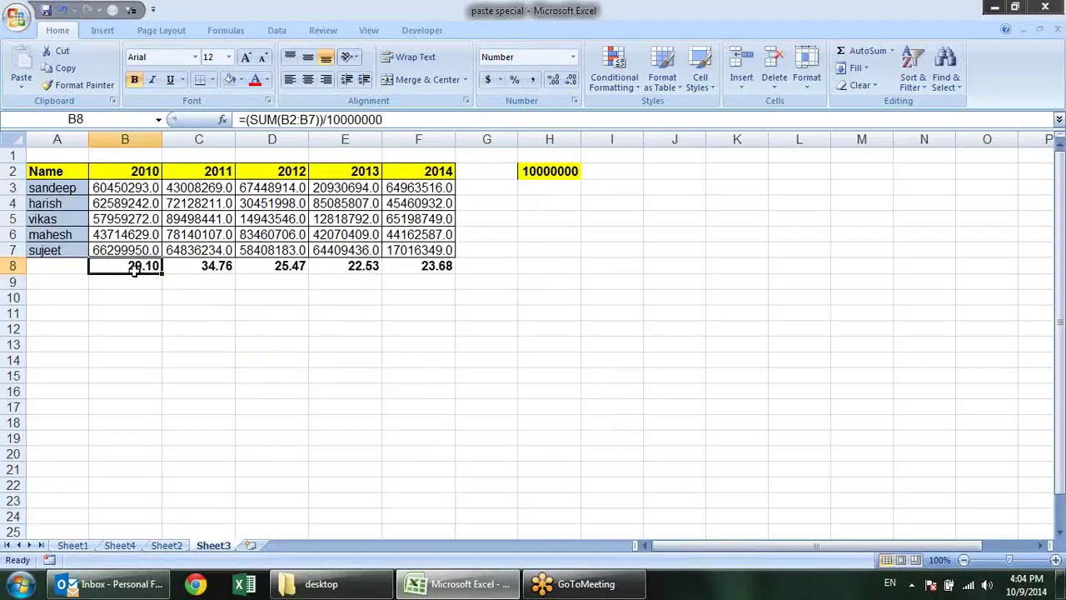
type("=SUM(4)")
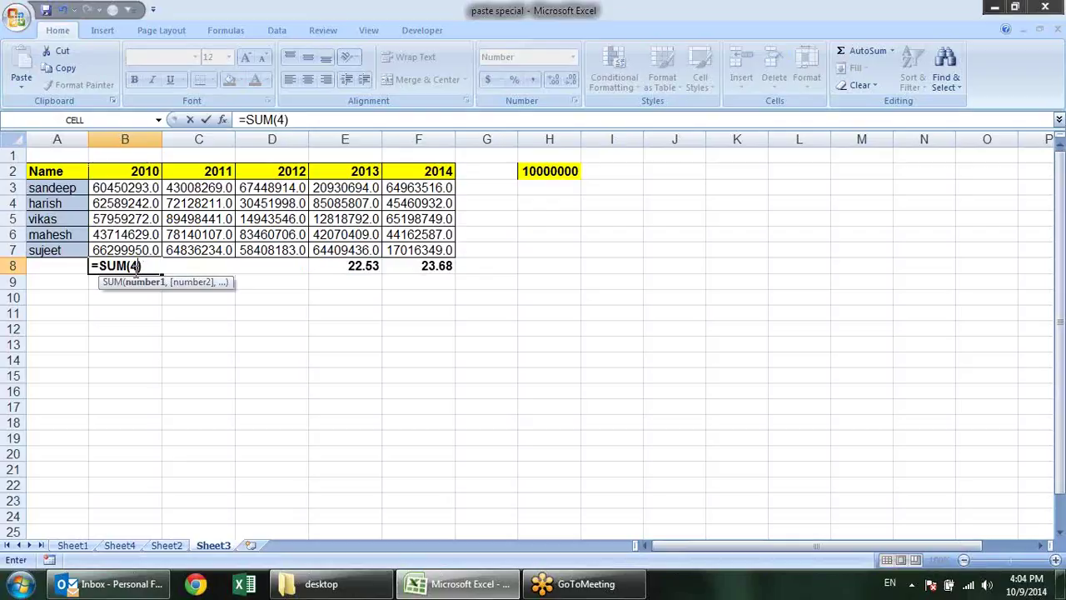
key("Escape")
type("=SUM(B2:B7)")
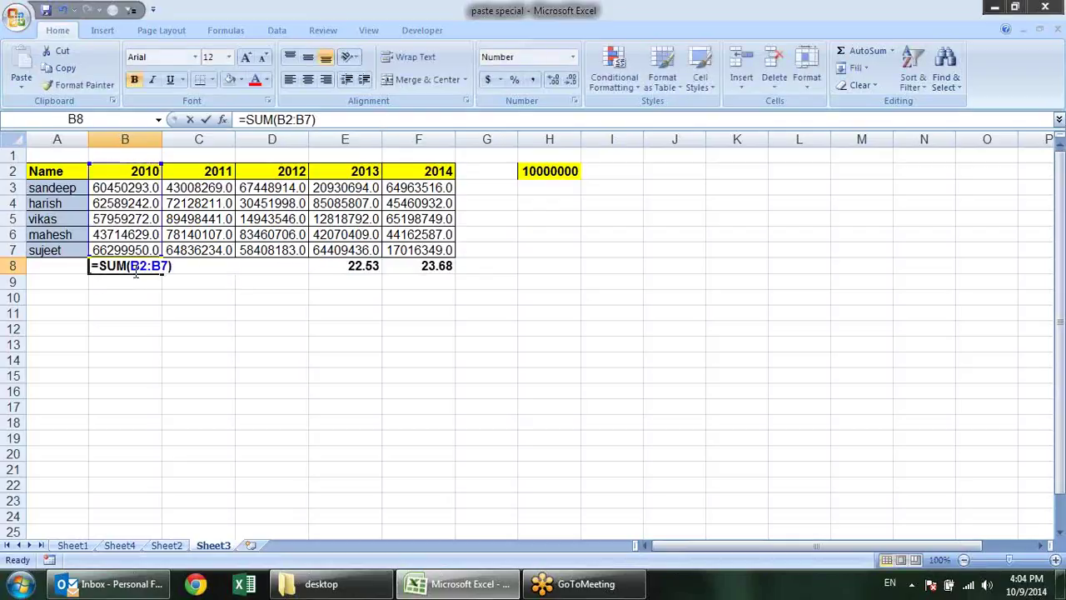
double_click(144, 265)
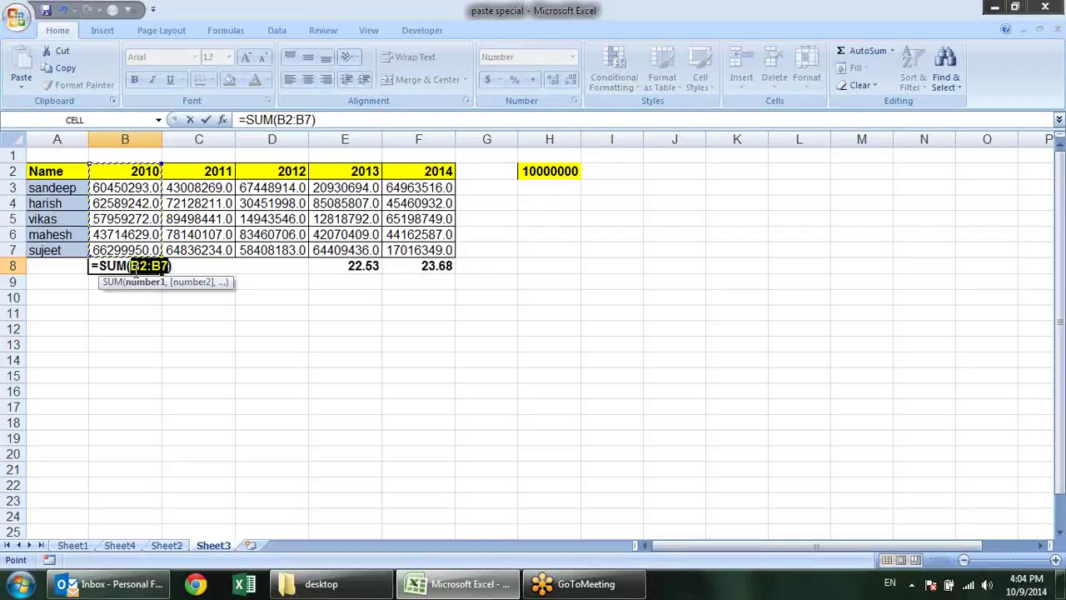
left_click_drag(110, 189, 130, 250)
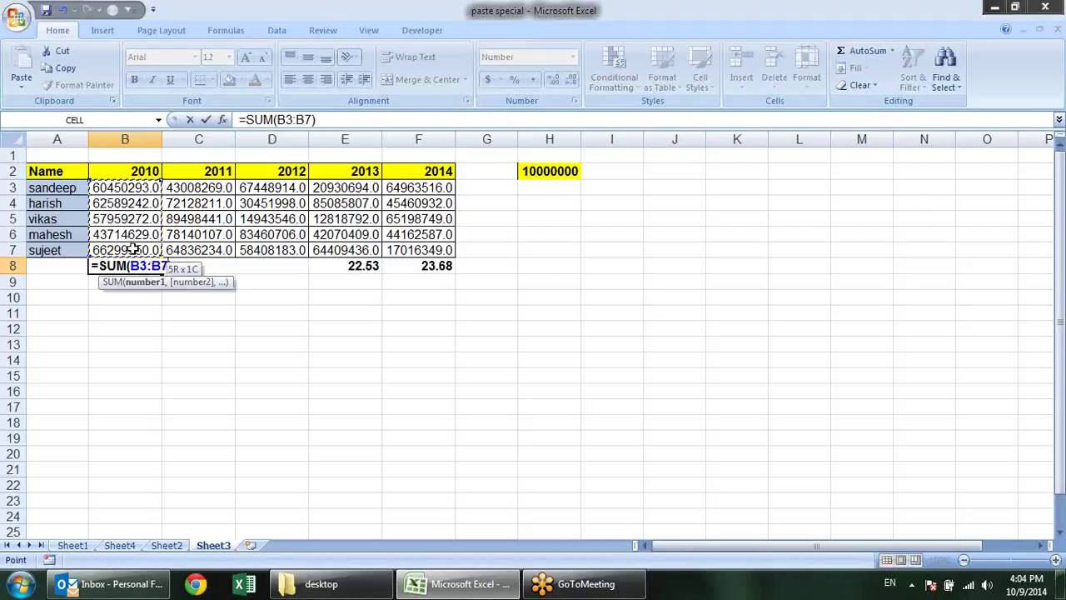
key("Return")
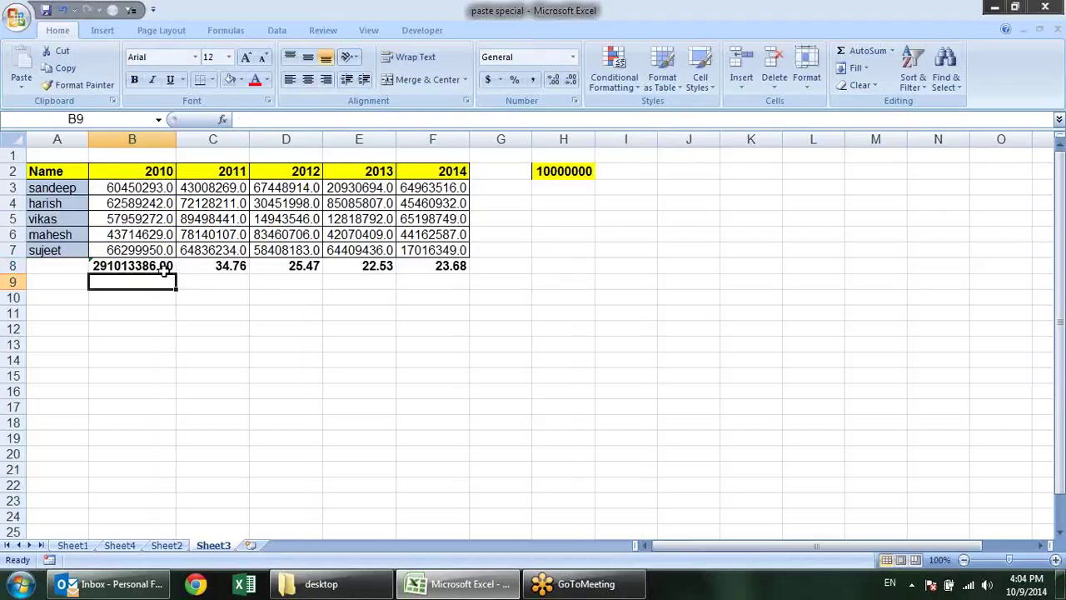
- Fill the B8 total formula across to F8 and autofit columns B to F
left_click(163, 267)
left_click_drag(178, 276, 472, 292)
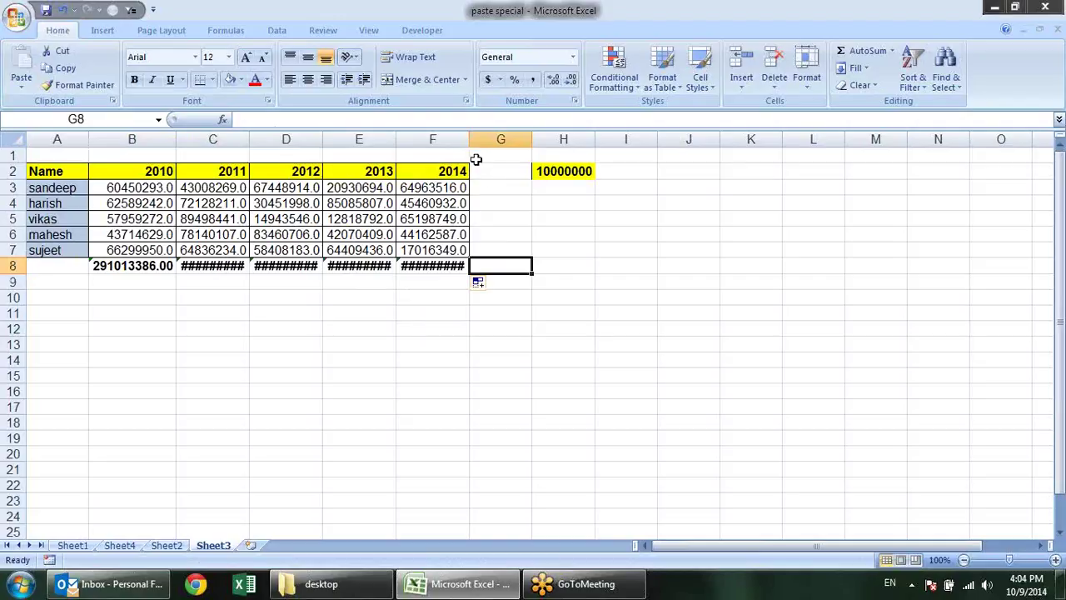
left_click_drag(442, 139, 132, 139)
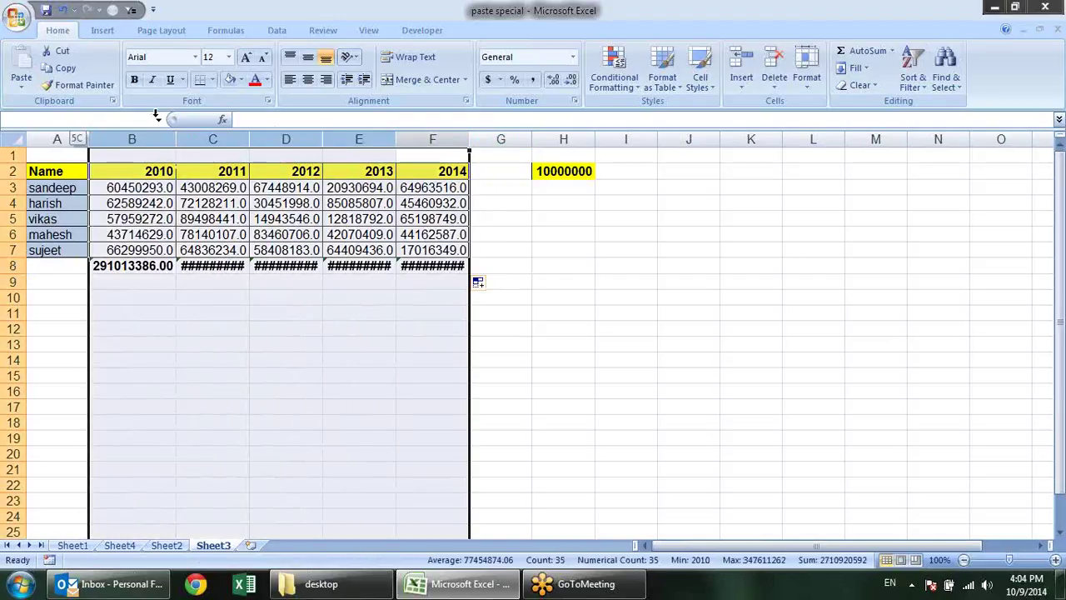
left_click_drag(469, 140, 448, 139)
double_click(448, 139)
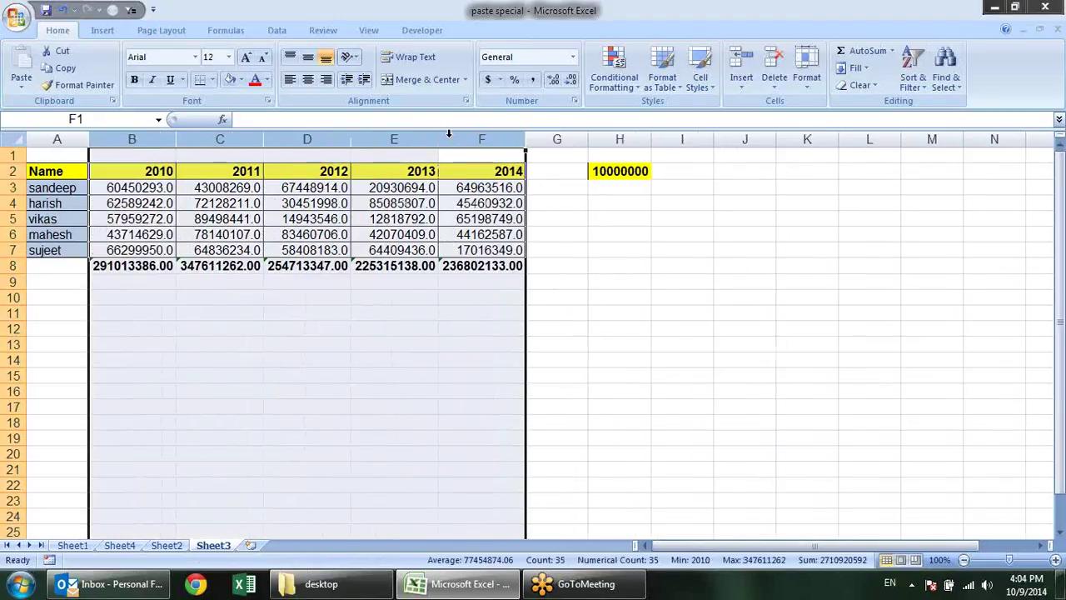
left_click(567, 300)
- Merge and centre A1:F1 and enter the title 'Value in Carore'
mouse_move(73, 155)
left_mouse_down()
mouse_move(468, 143)
mouse_move(464, 151)
left_mouse_up()
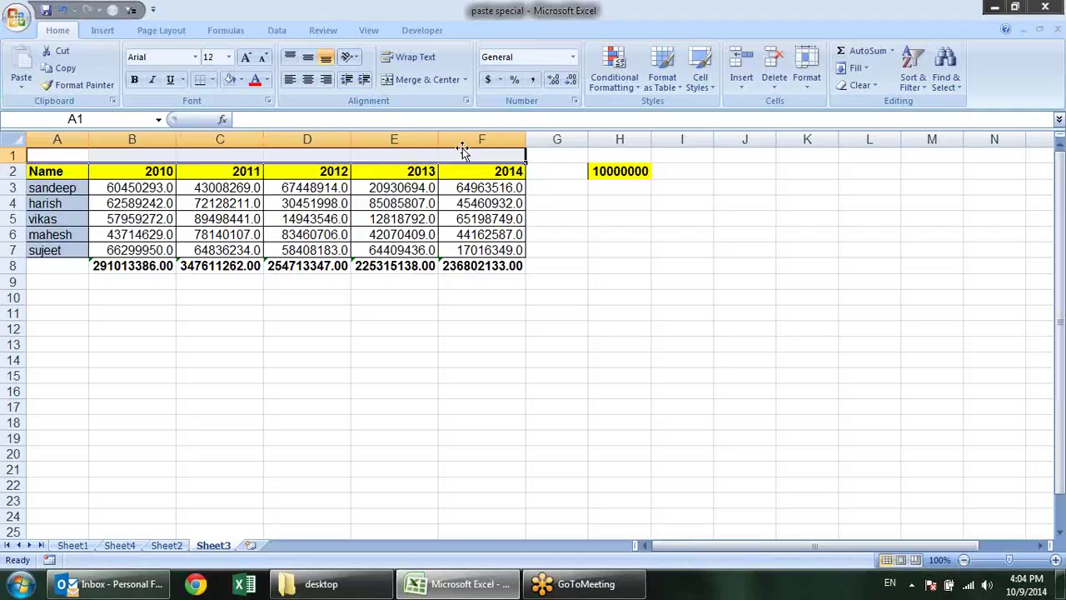
key("alt+h")
type("mc")
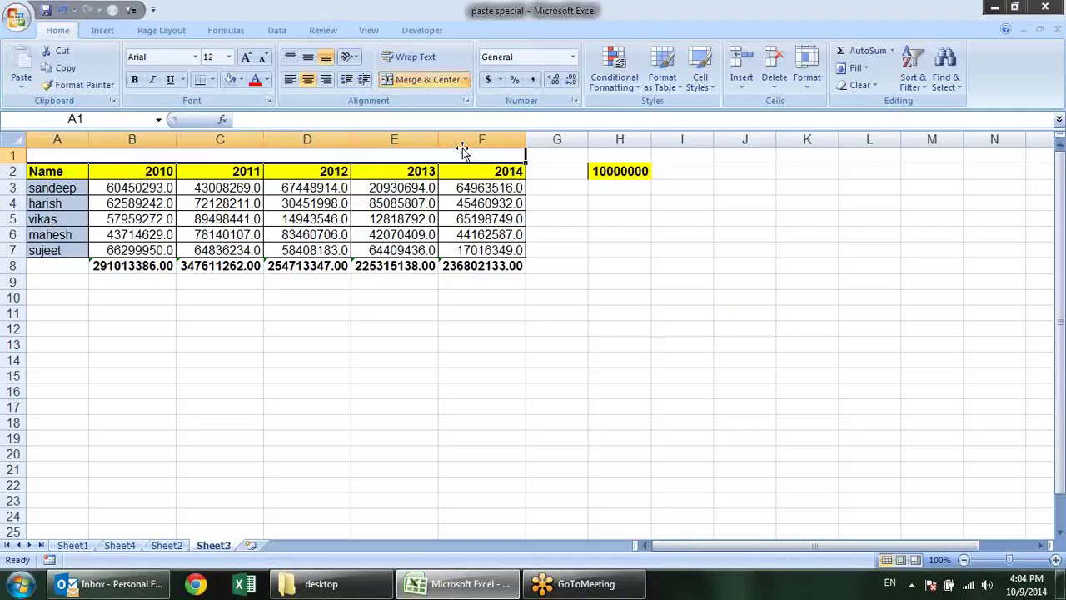
type("Value uin")
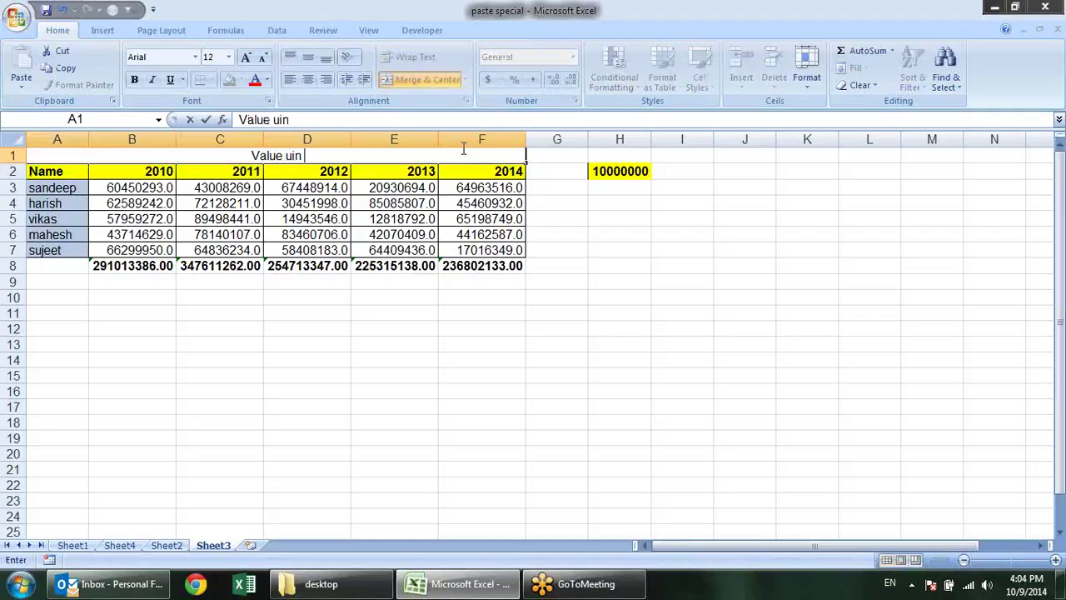
key("BackSpace")
key("BackSpace")
key("BackSpace")
type("i")
type("n Ca")
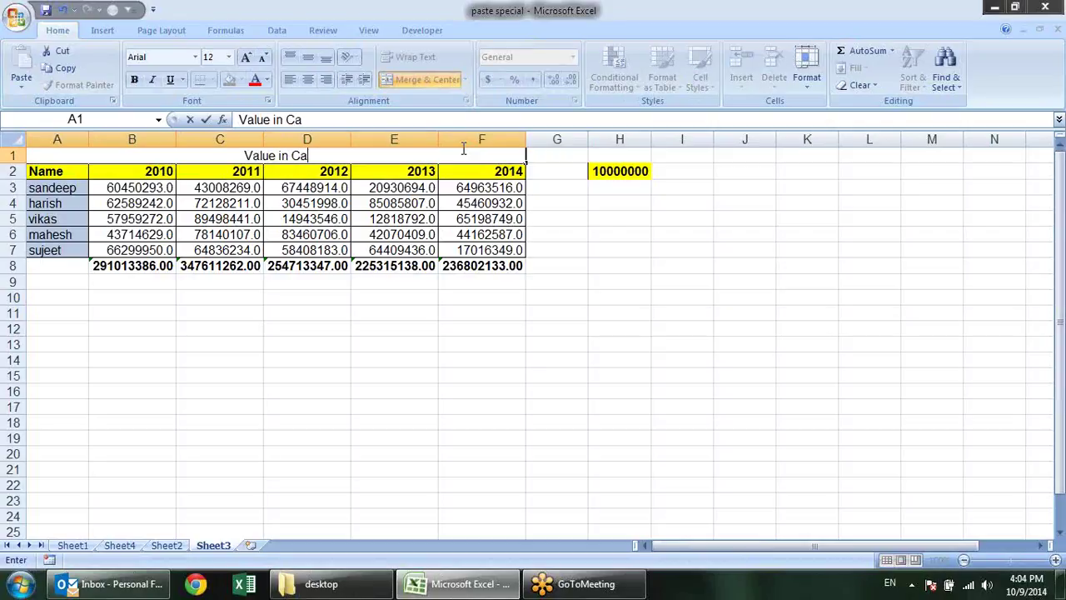
type("rore")
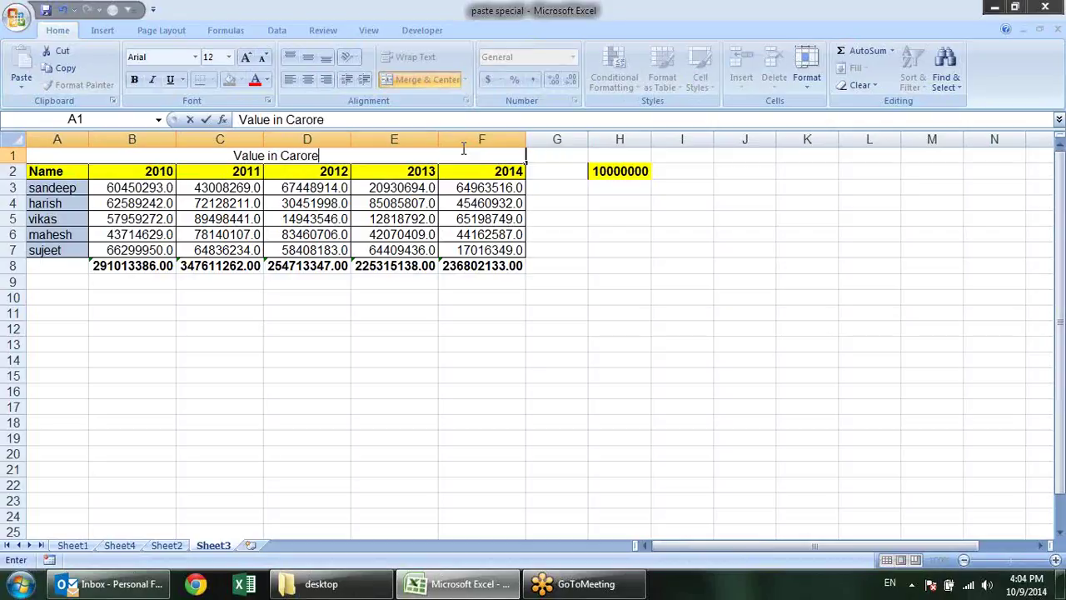
key("Return")
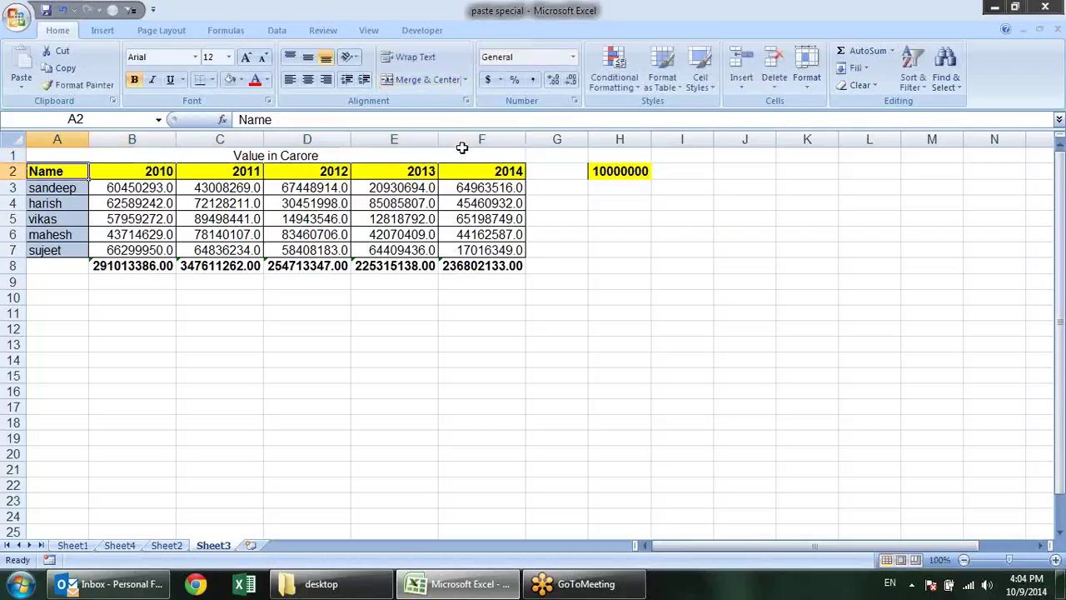
- Increase the title's font size to 18 points
left_click(360, 151)
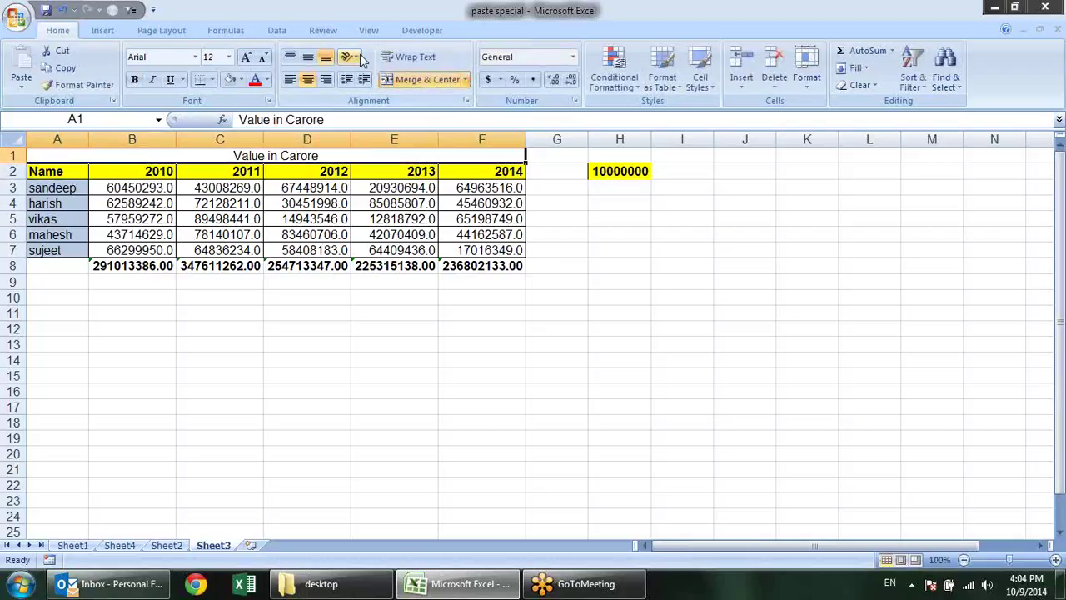
left_click(247, 56)
left_click(247, 56)
left_click(248, 55)
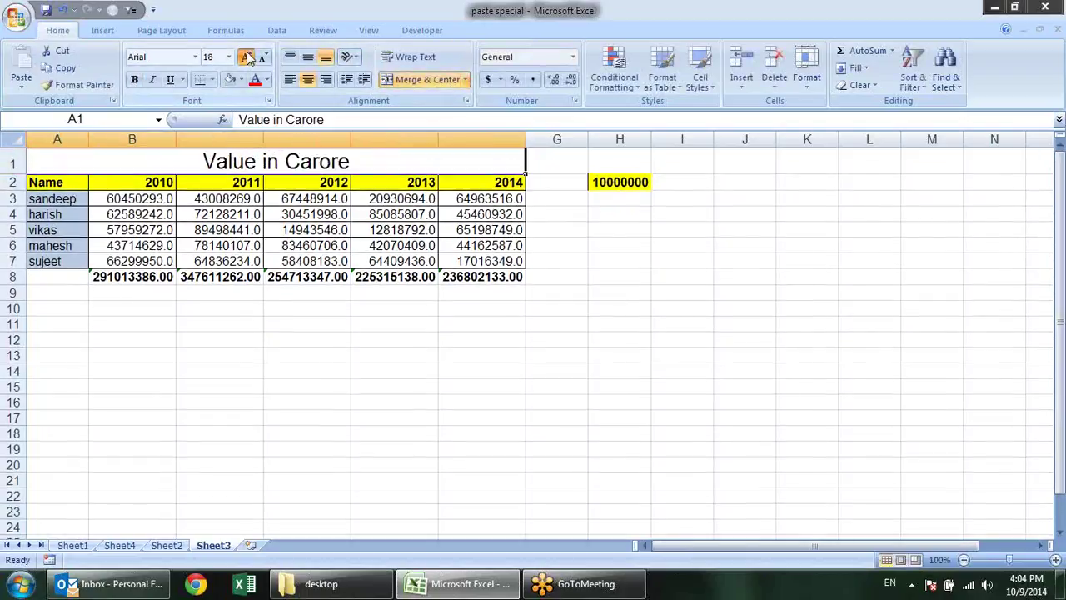
left_click(248, 56)
left_click(542, 357)
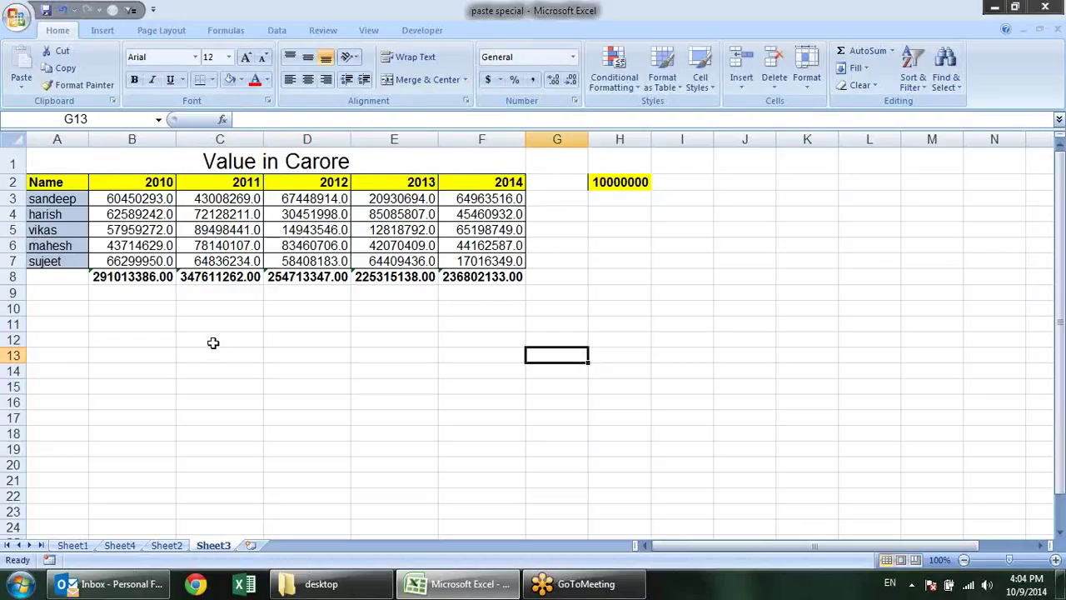
left_click(315, 233)
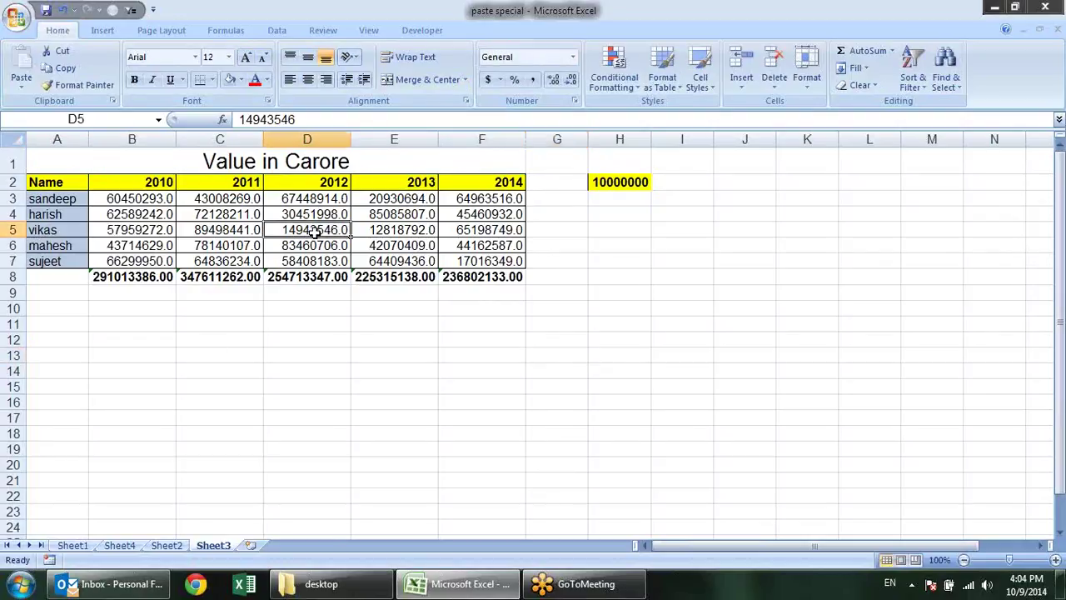
left_click(322, 198)
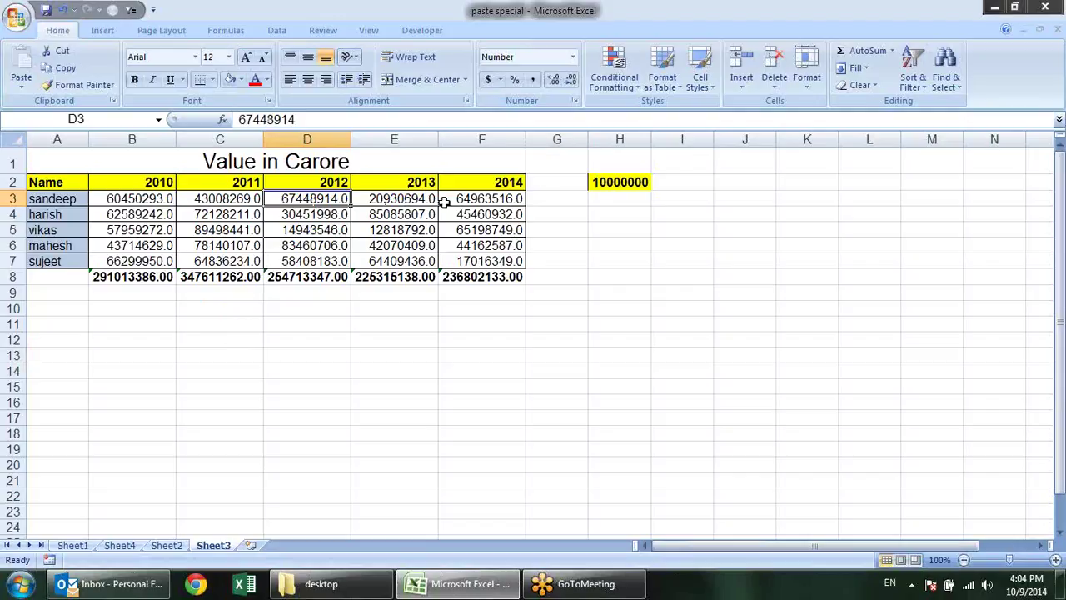
left_click(601, 181)
right_click(613, 185)
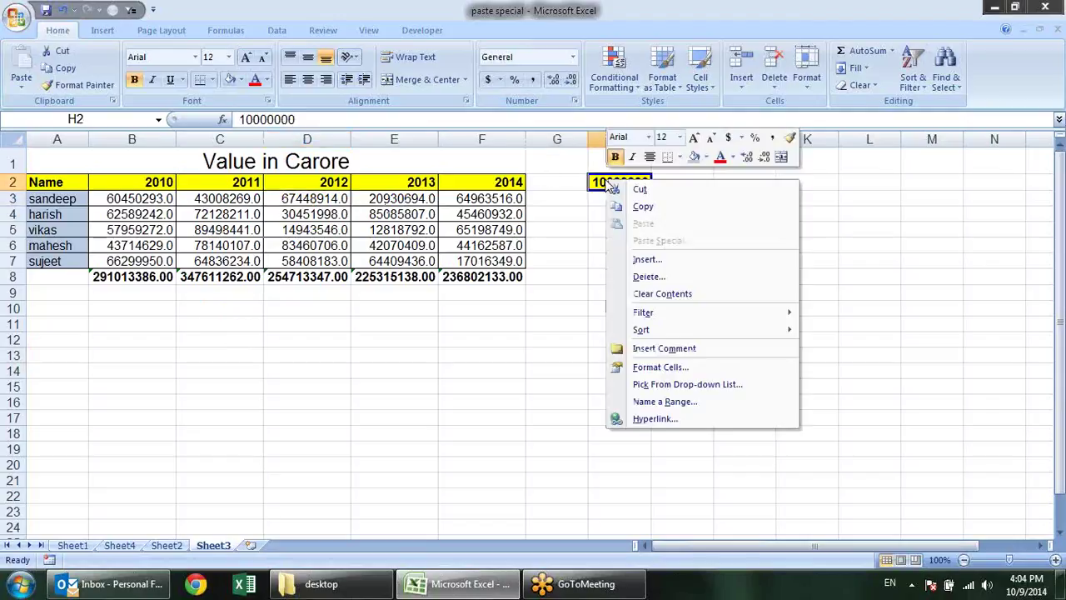
left_click(666, 215)
mouse_move(174, 199)
left_mouse_down()
mouse_move(472, 241)
mouse_move(500, 261)
left_mouse_up()
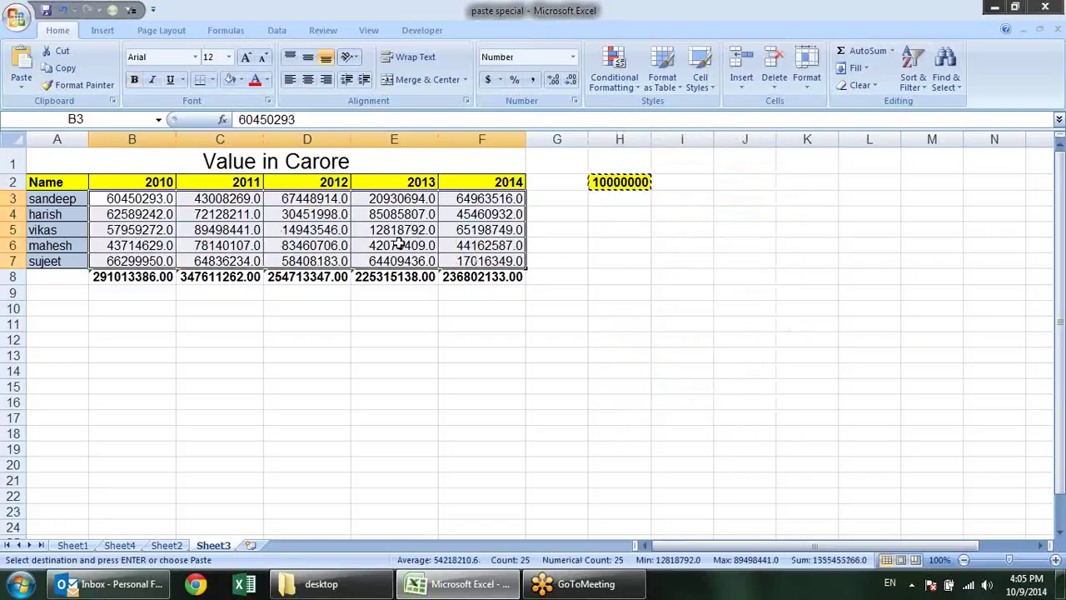
right_click(144, 200)
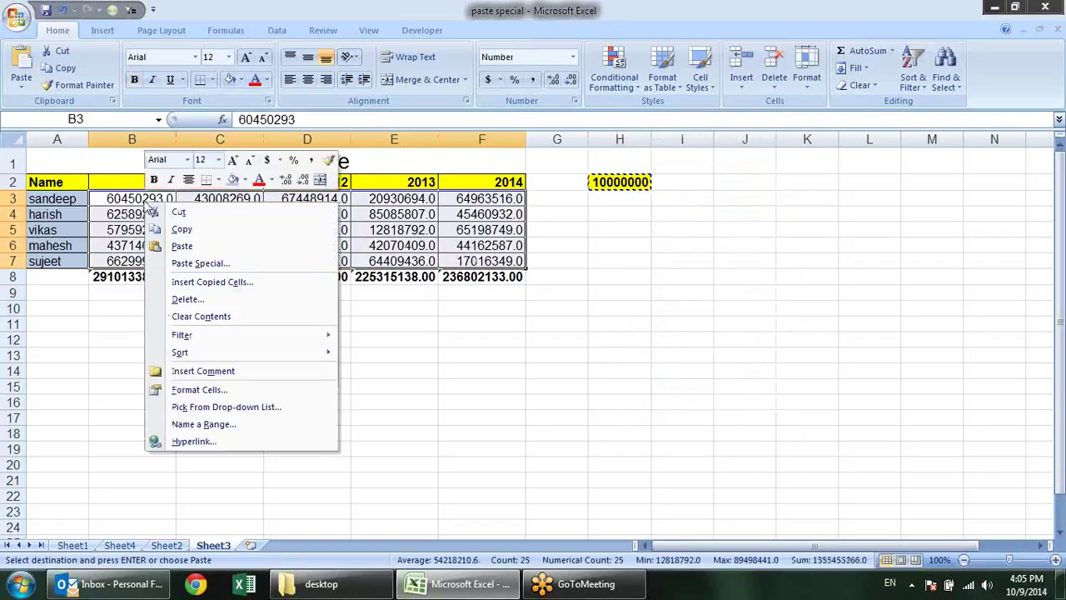
left_click(213, 265)
left_click(249, 306)
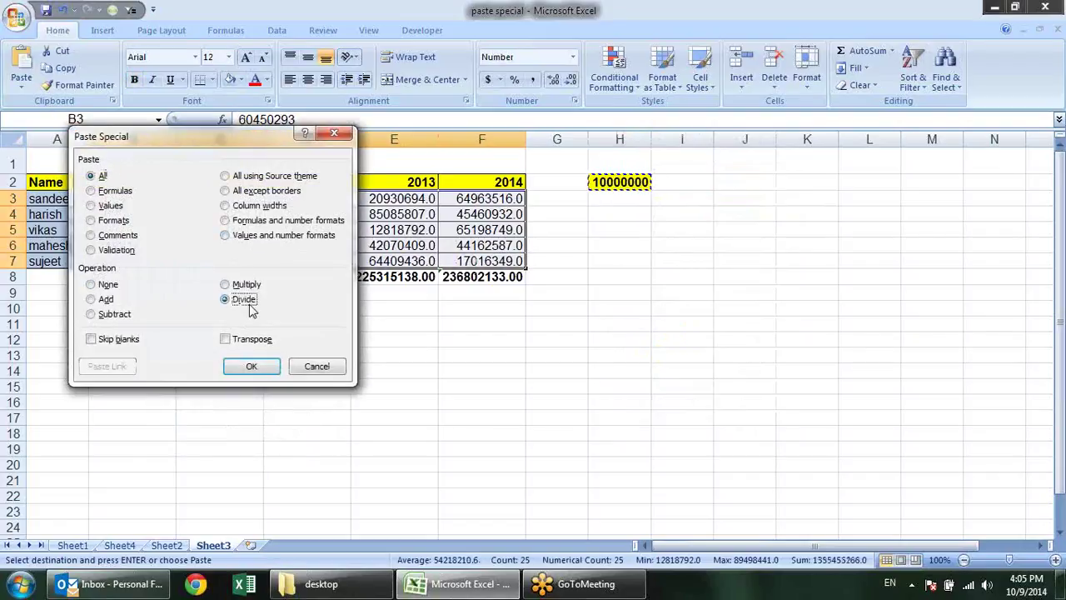
left_click(263, 368)
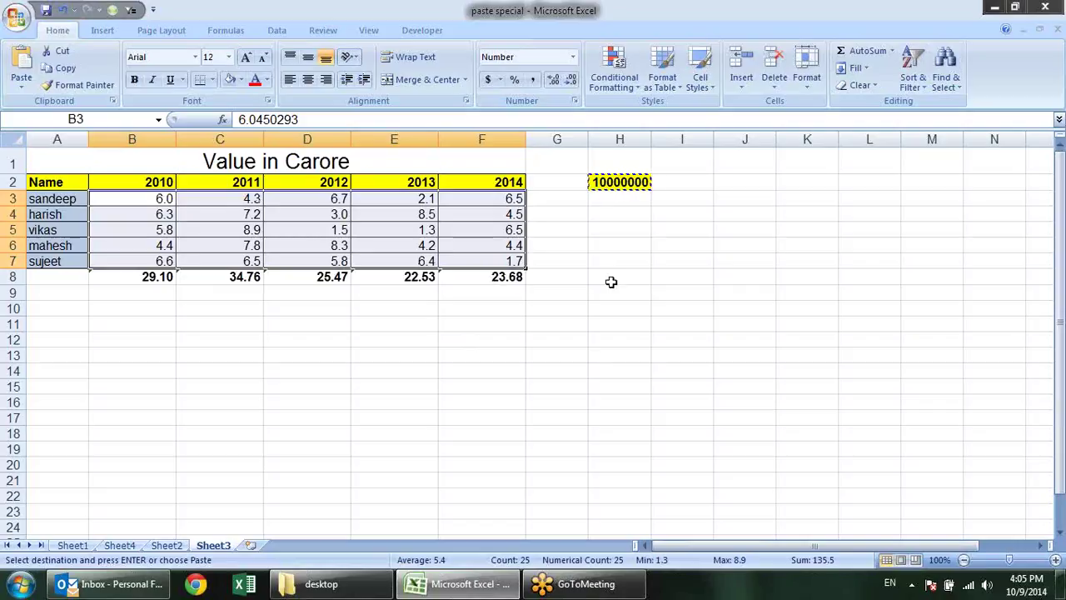
key("Escape")
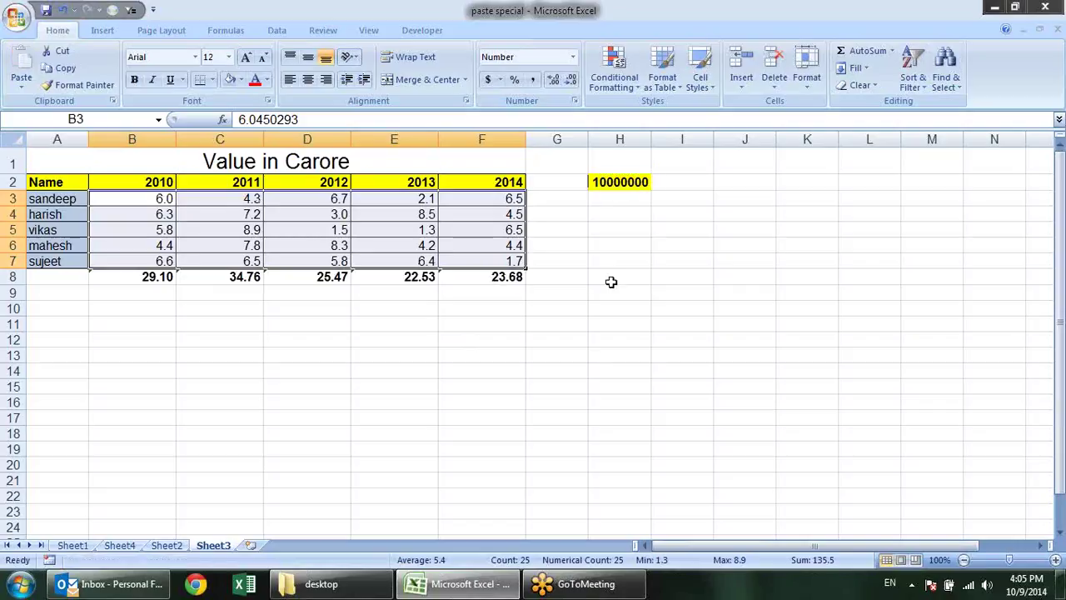
key("ctrl+z")
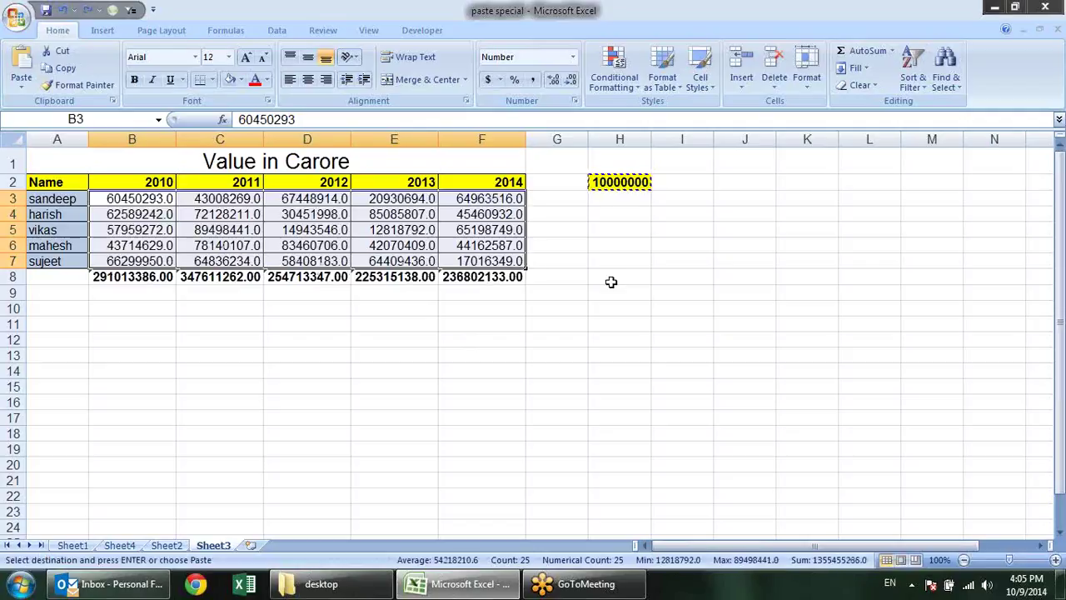
key("Escape")
left_click(614, 276)
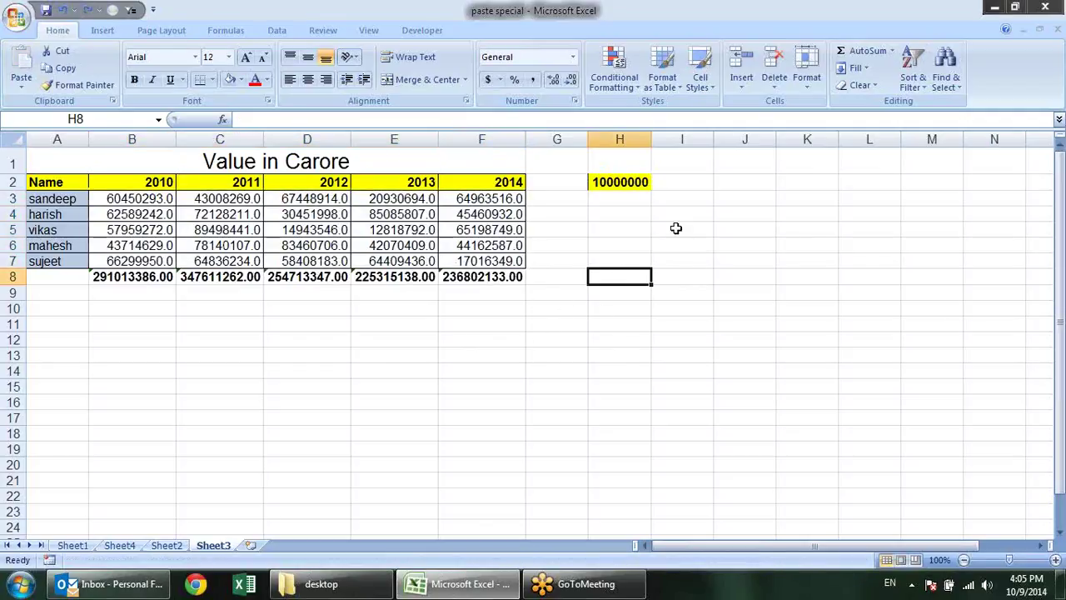
left_click(146, 283)
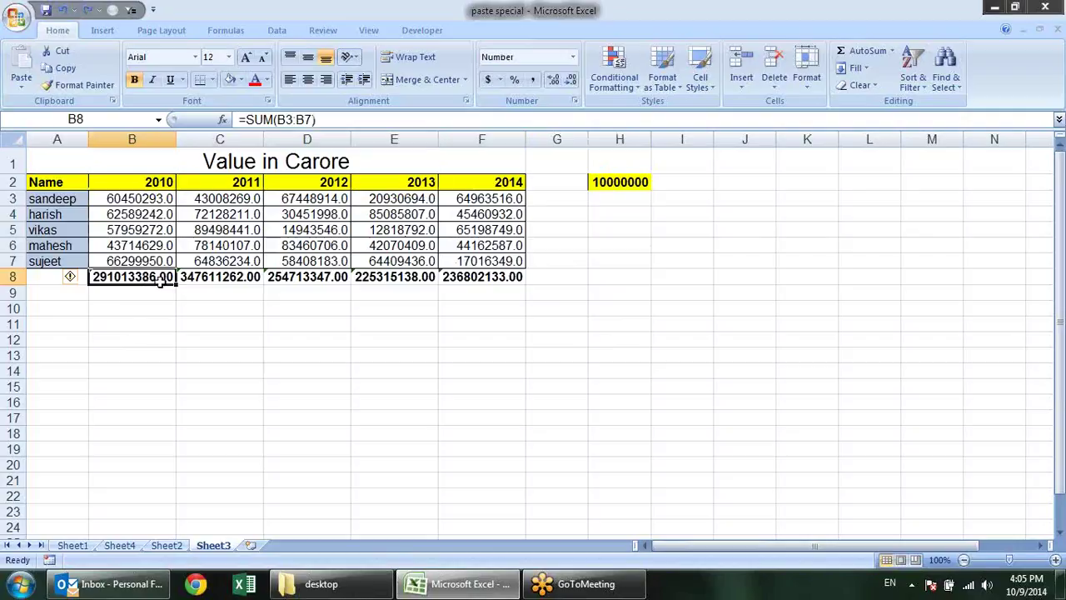
left_click(39, 281)
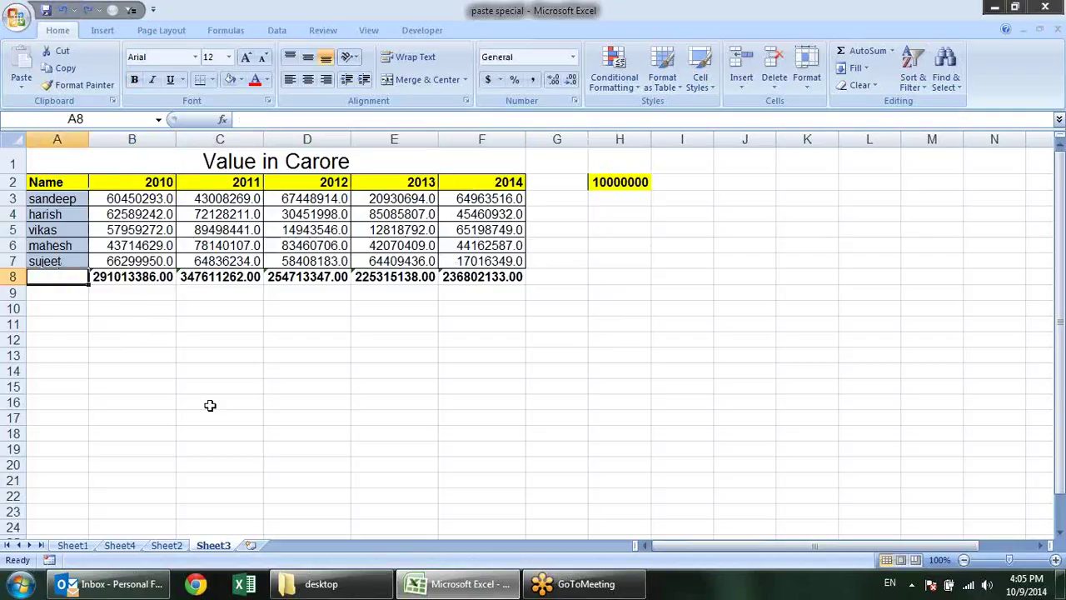
type("Total")
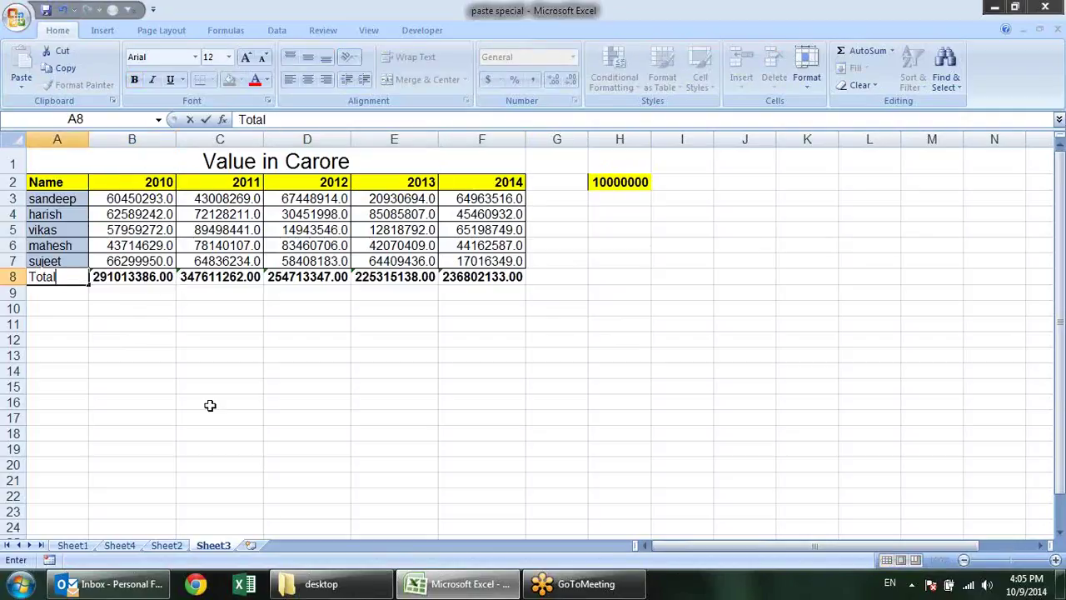
key("Return")
key("Up")
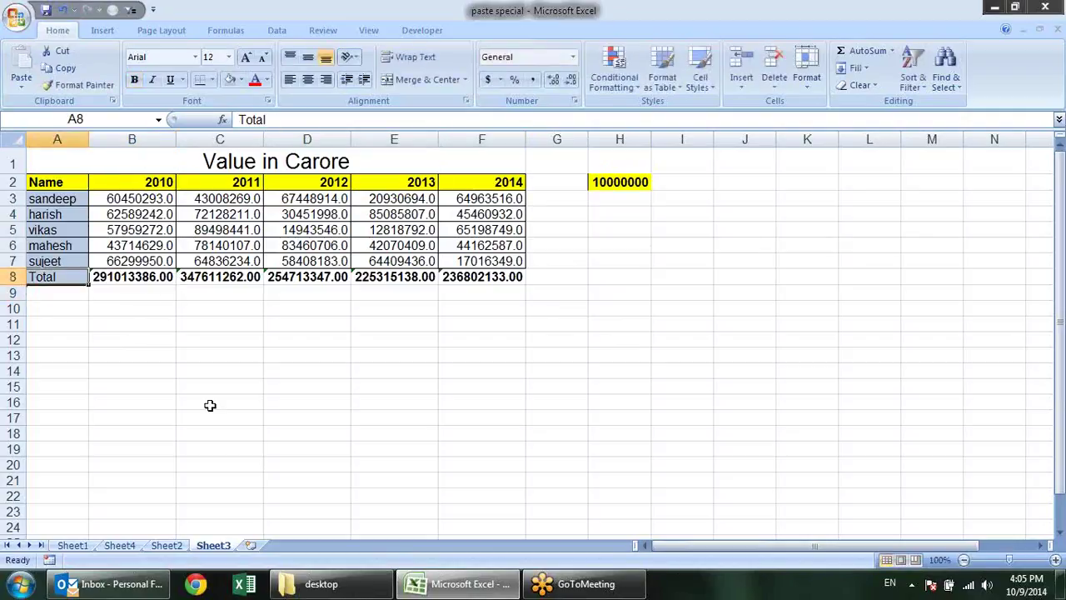
key("ctrl+b")
left_click(133, 200)
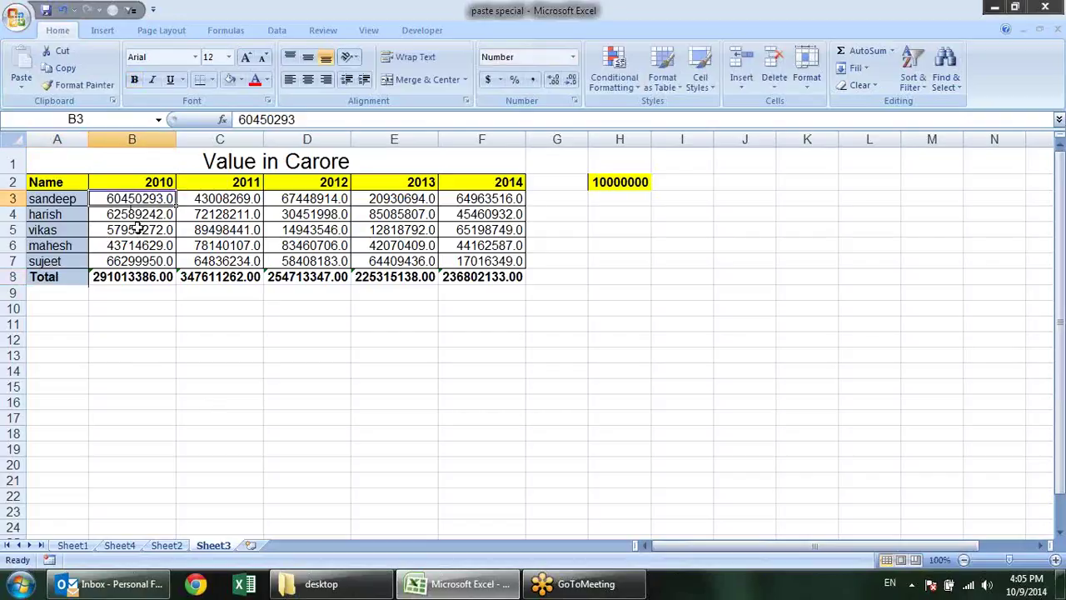
left_click(138, 242)
left_click(191, 217)
left_click(277, 203)
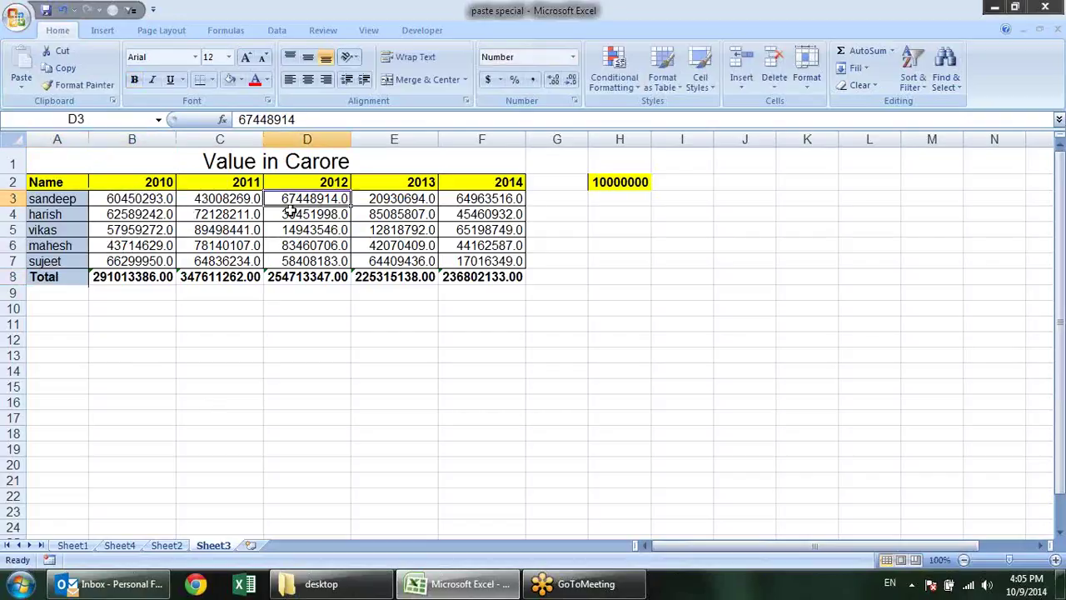
left_click(141, 275)
left_click_drag(143, 275, 478, 280)
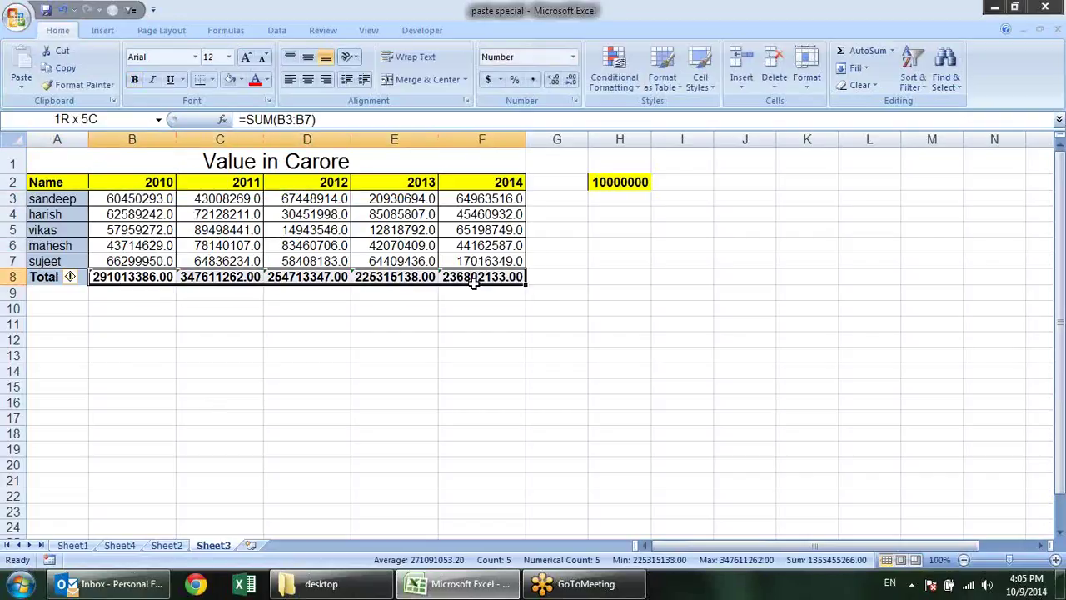
- Check the SUM formulas of the 2010 and 2011 totals in row 8
left_click(274, 307)
left_click(157, 279)
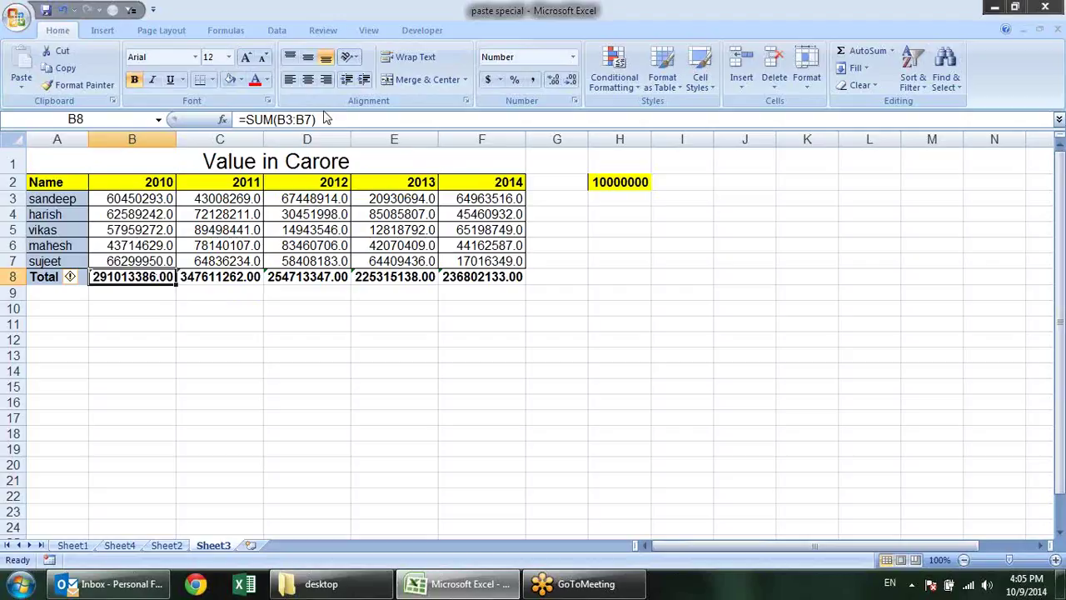
left_click(227, 275)
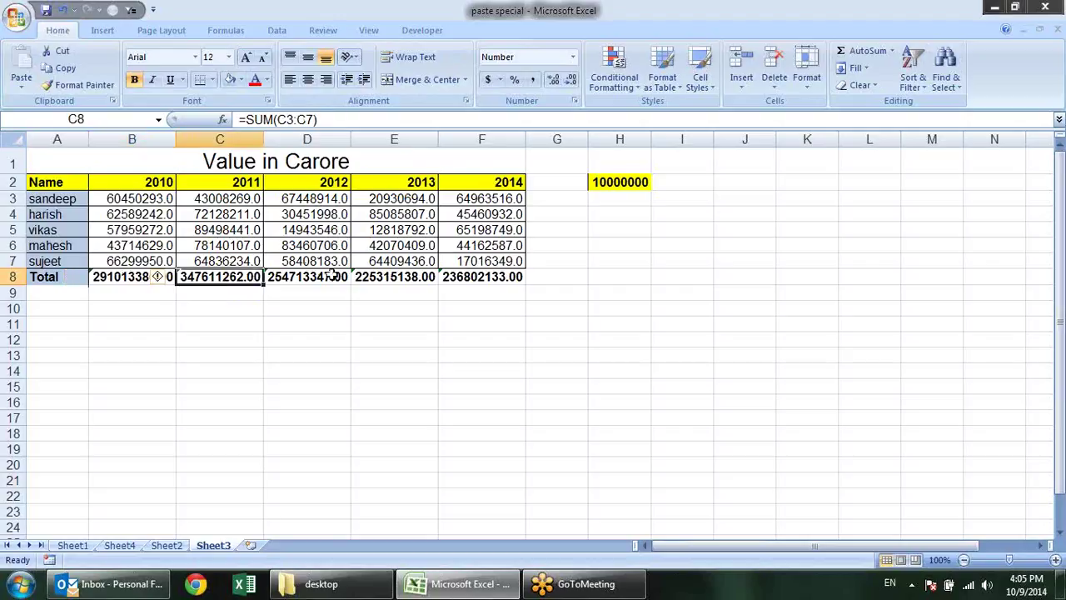
- Copy 10000000 from H2 and Paste Special Divide it into the totals B8:F8
right_click(600, 182)
left_click(640, 208)
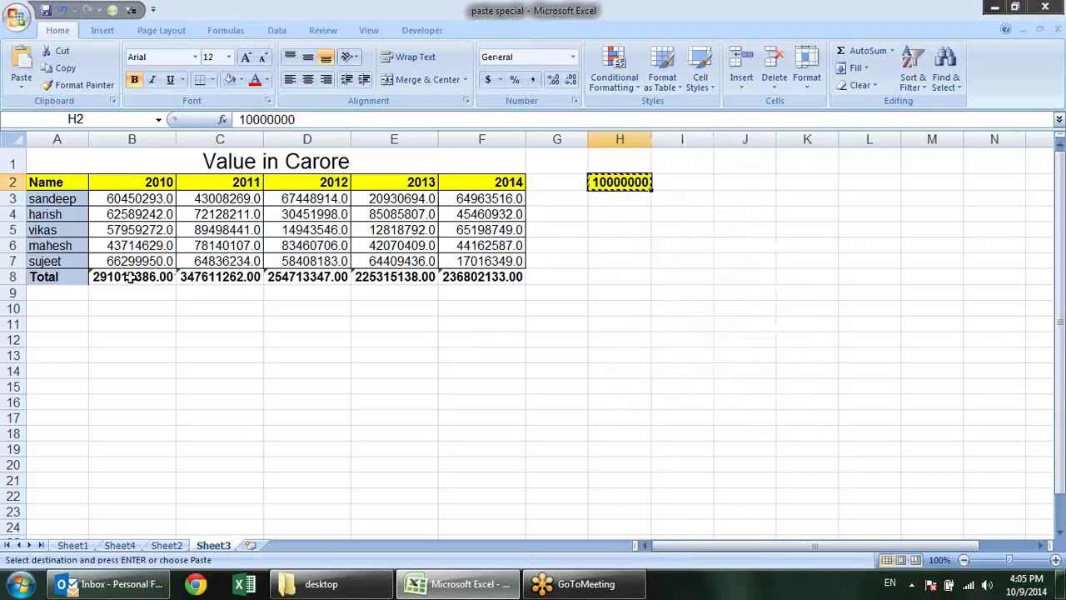
left_click_drag(481, 276, 133, 278)
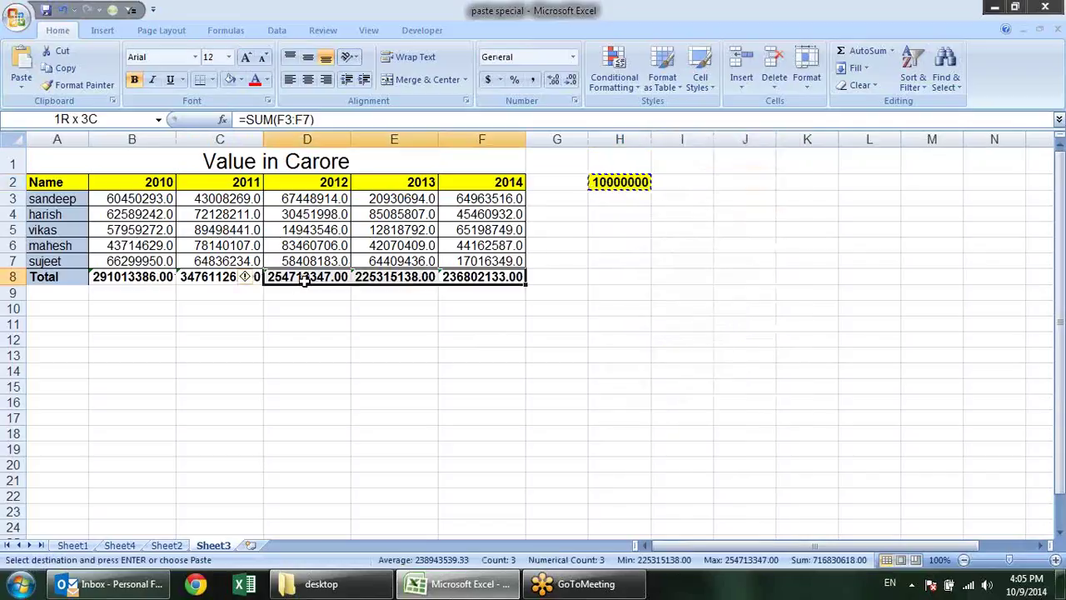
right_click(133, 287)
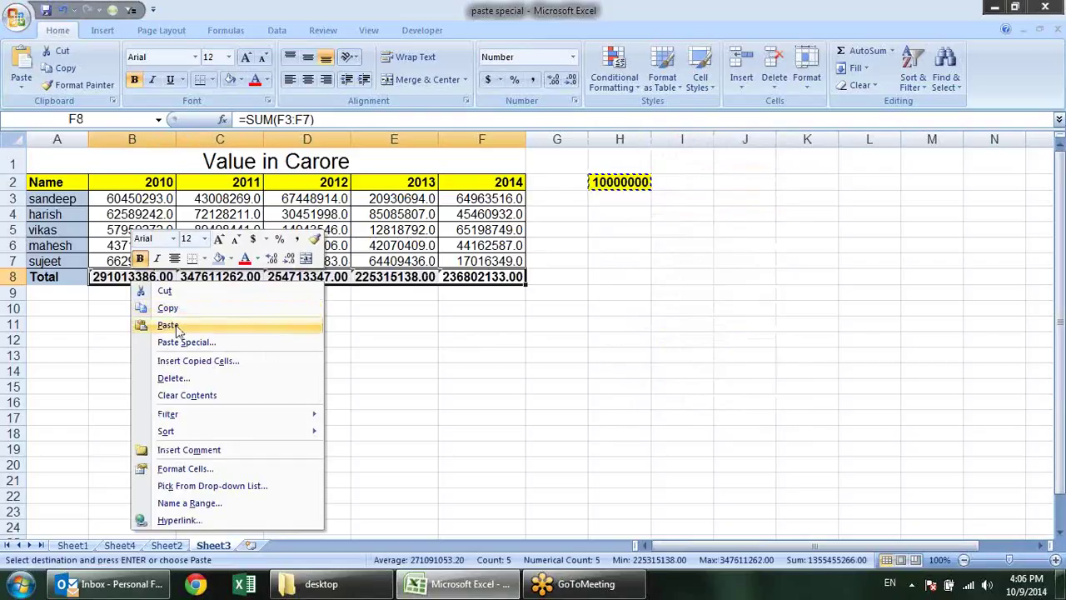
left_click(185, 342)
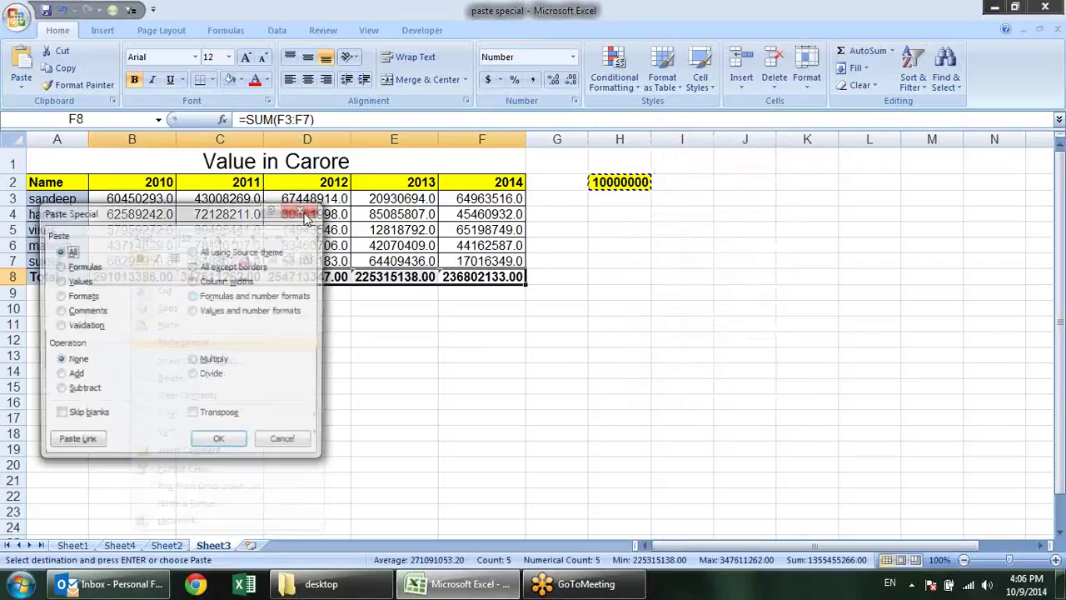
left_click(210, 376)
left_click(220, 443)
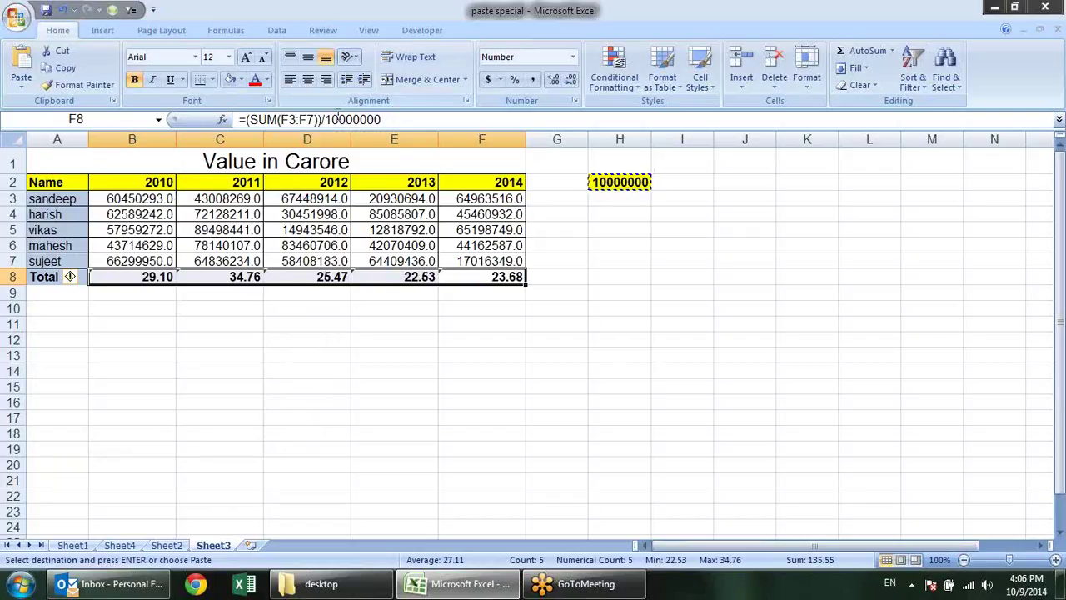
- Check the converted 2010–2014 totals and their divided formulas in row 8
left_click(232, 281)
left_click(291, 280)
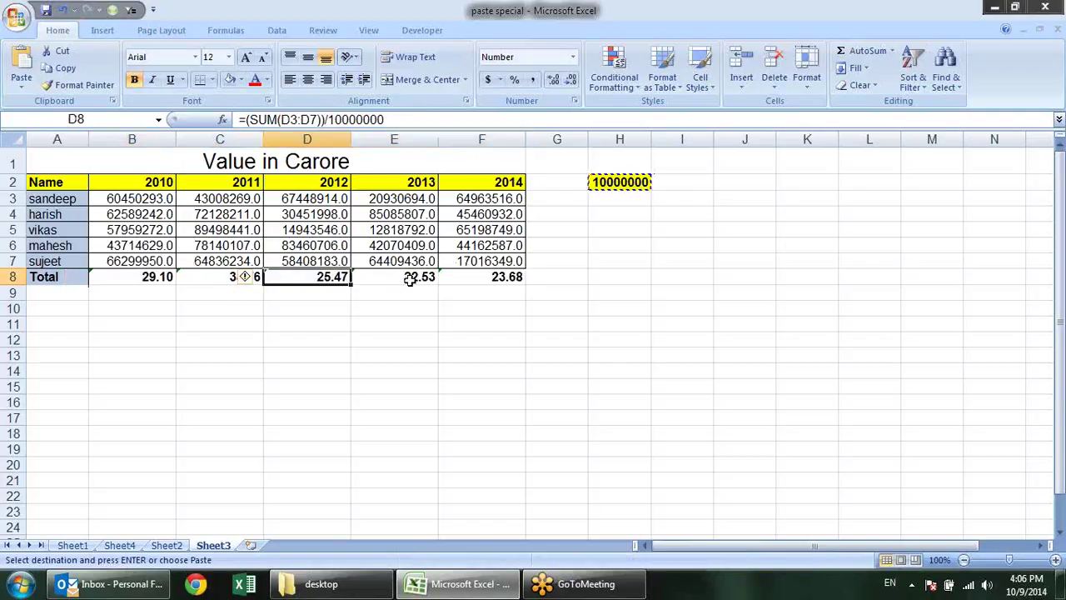
left_click(414, 278)
left_click(468, 280)
left_click(420, 279)
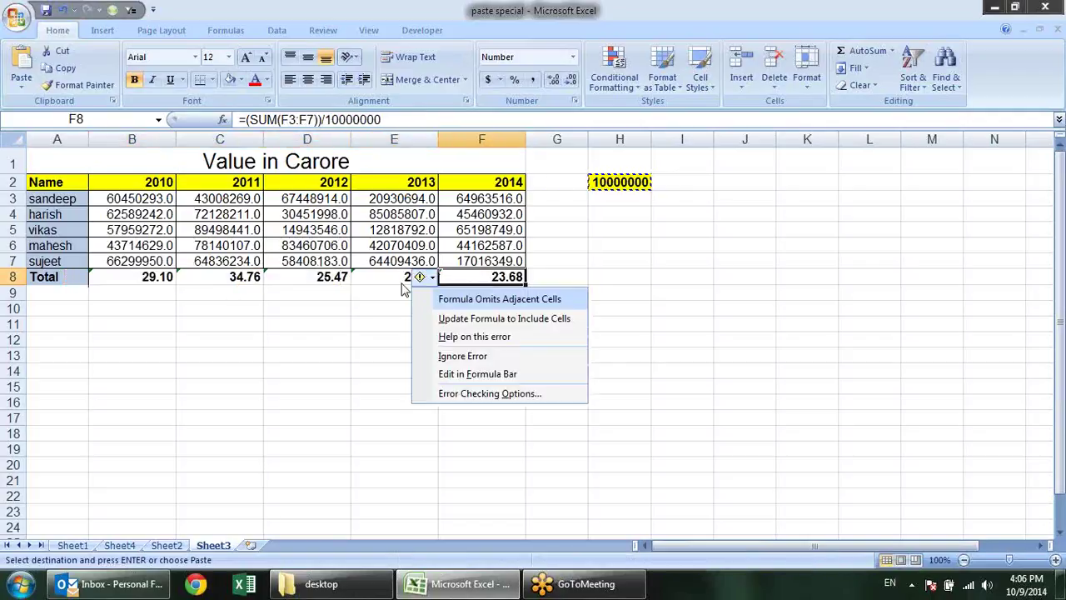
left_click(399, 278)
left_click(301, 280)
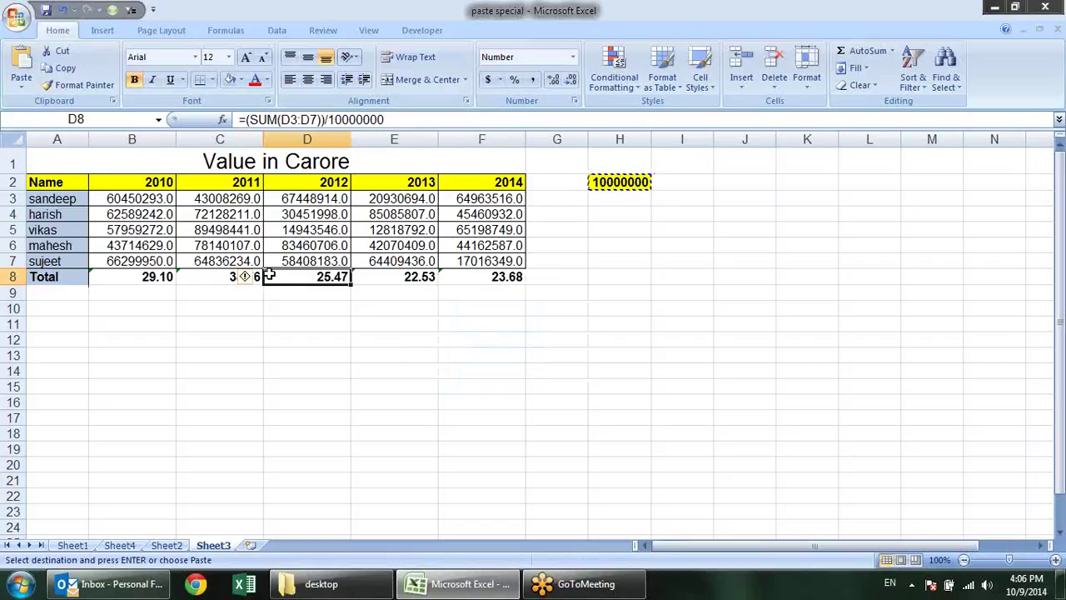
left_click(219, 280)
left_click_drag(145, 278, 146, 263)
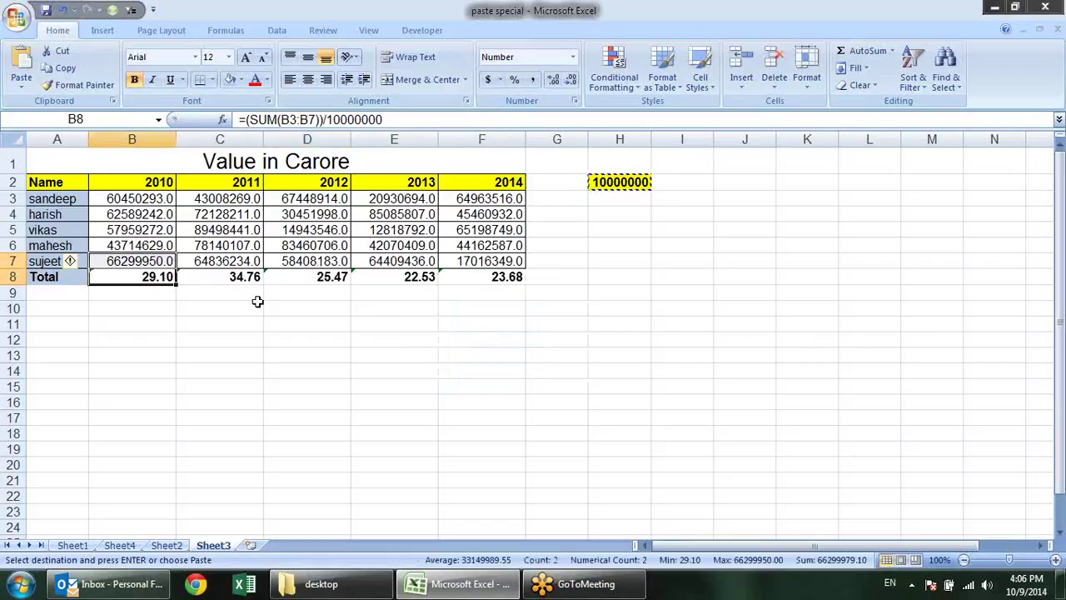
left_click(146, 276)
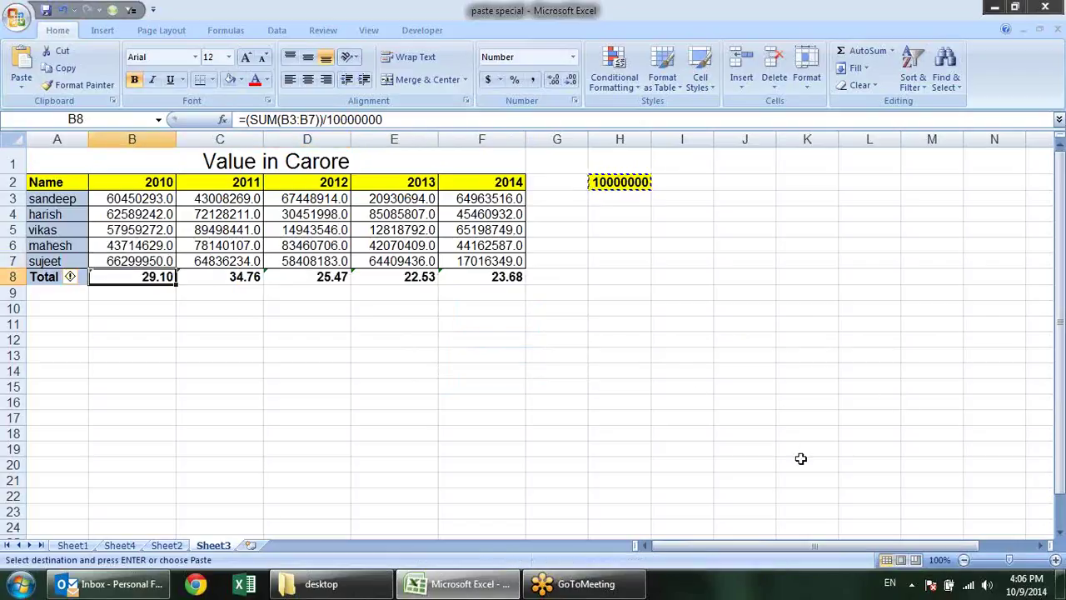
- Cancel the pending copy of the 10000000 divisor
left_click(522, 340)
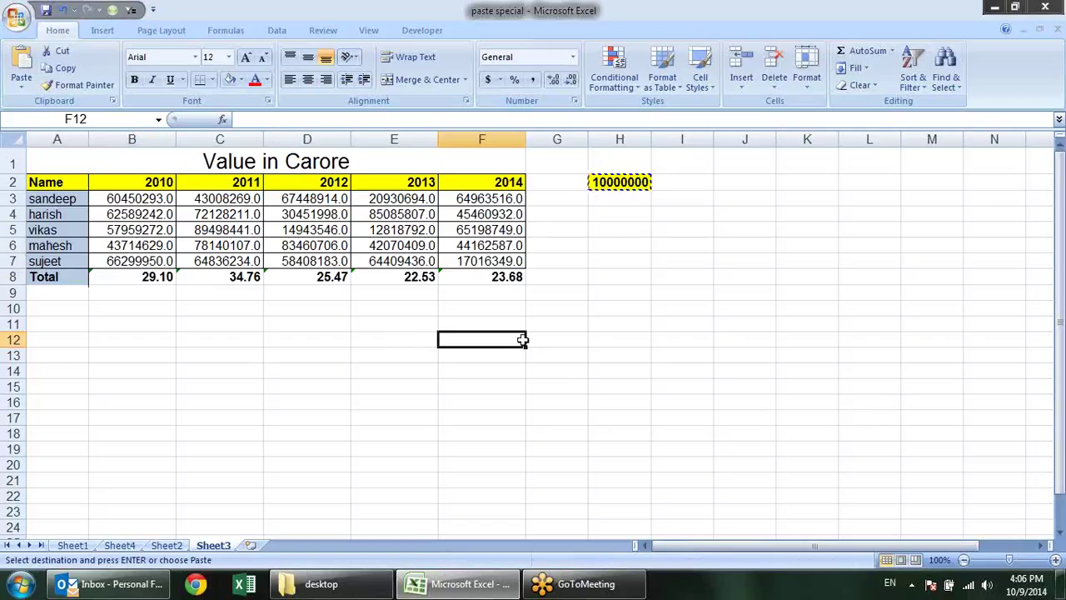
key("Escape")
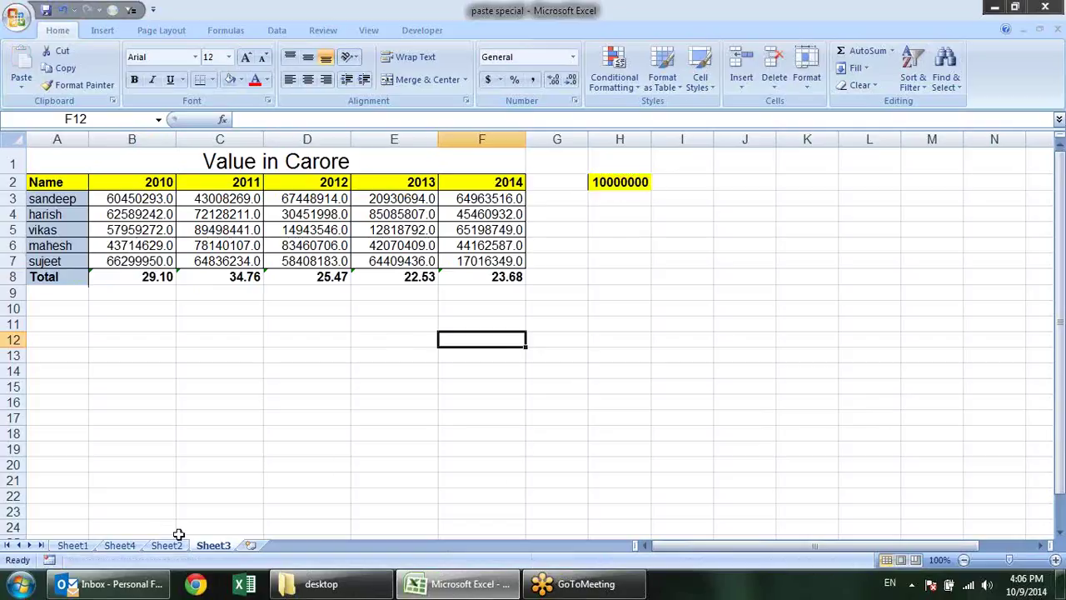
left_click(241, 418)
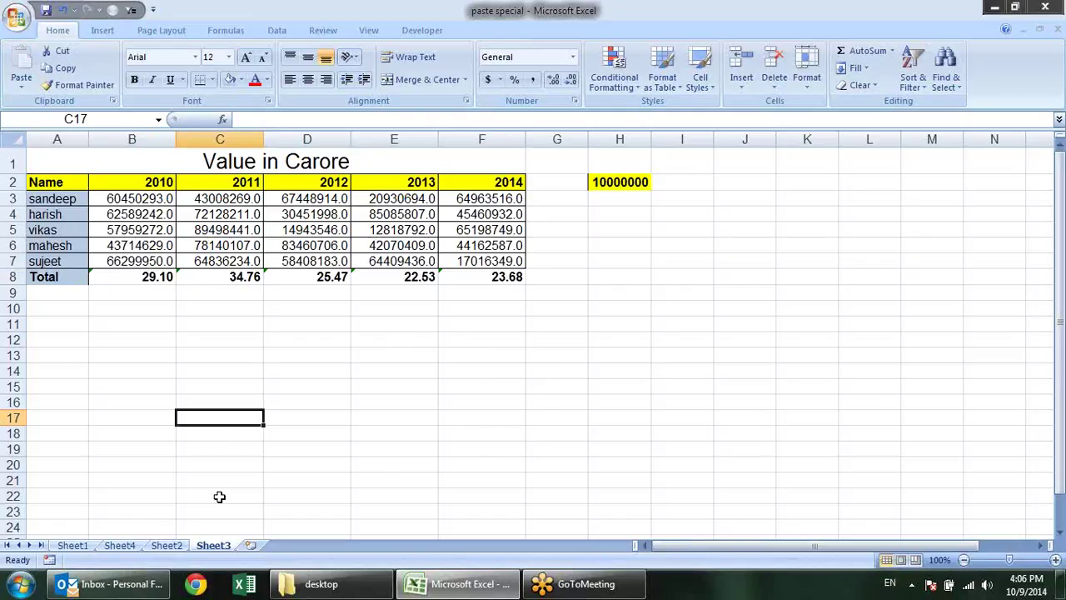
left_click(1048, 44)
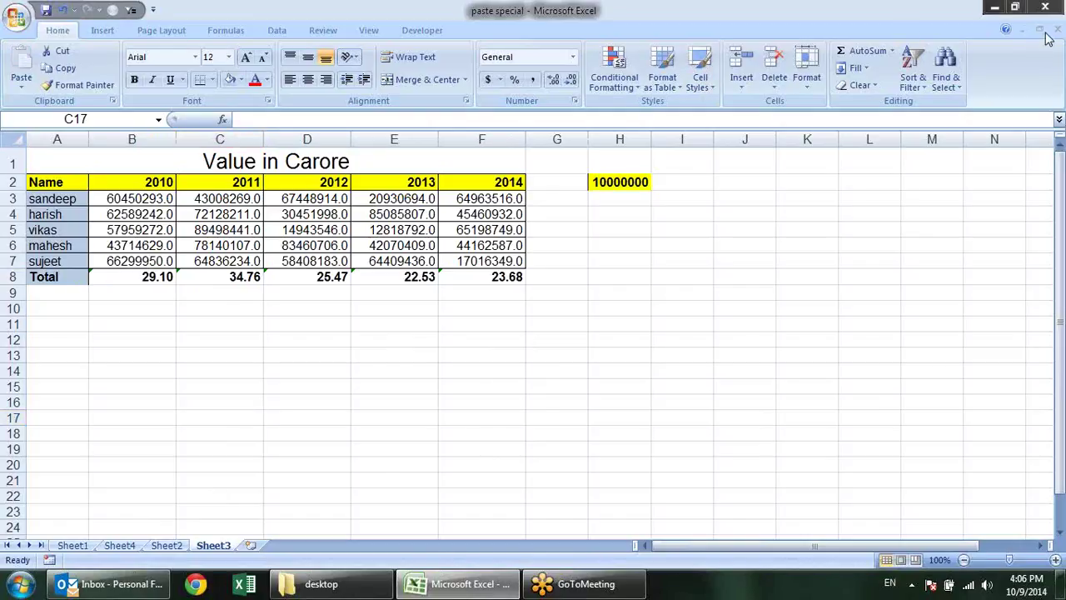
left_click(166, 553)
- On Sheet1, copy the middle table's Name and Sales columns G1:H9
left_click(133, 546)
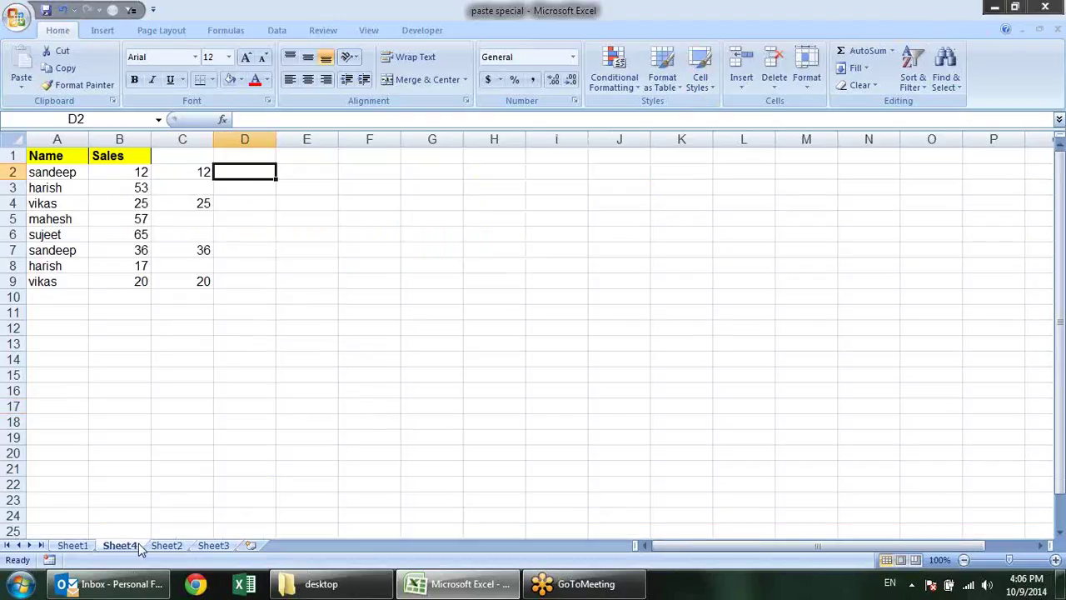
left_click(84, 545)
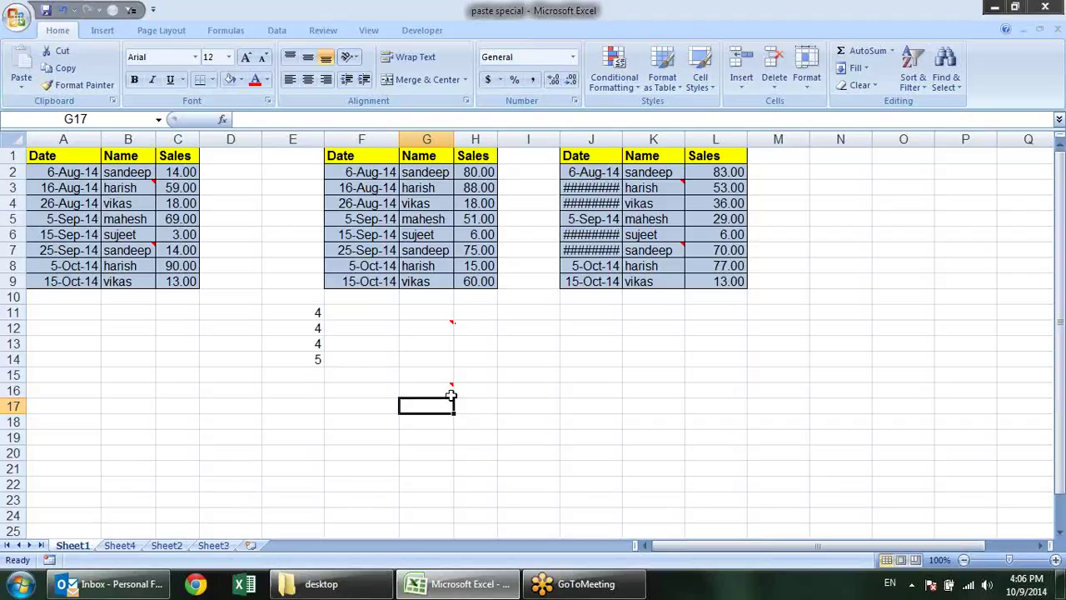
left_click_drag(435, 160, 479, 279)
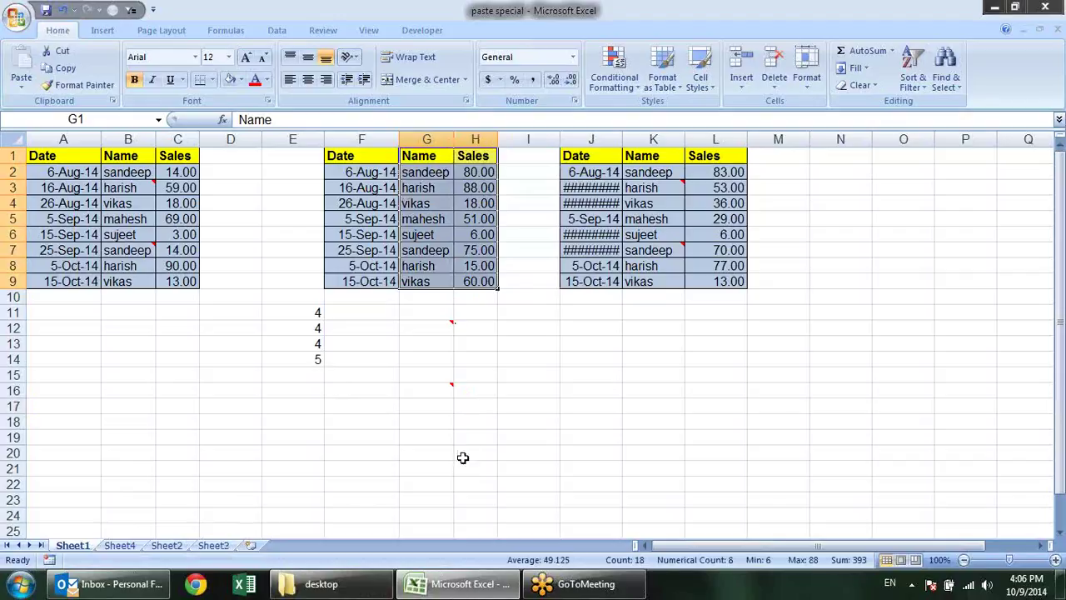
key("ctrl+c")
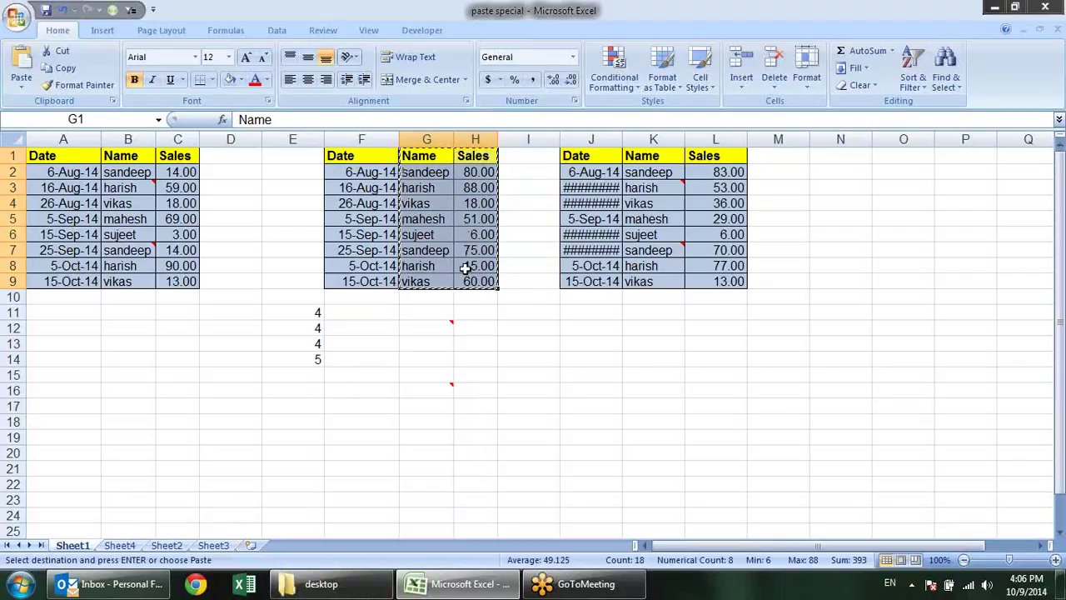
- Paste the copied columns transposed at I13 using Paste Special with Transpose
left_click(535, 345)
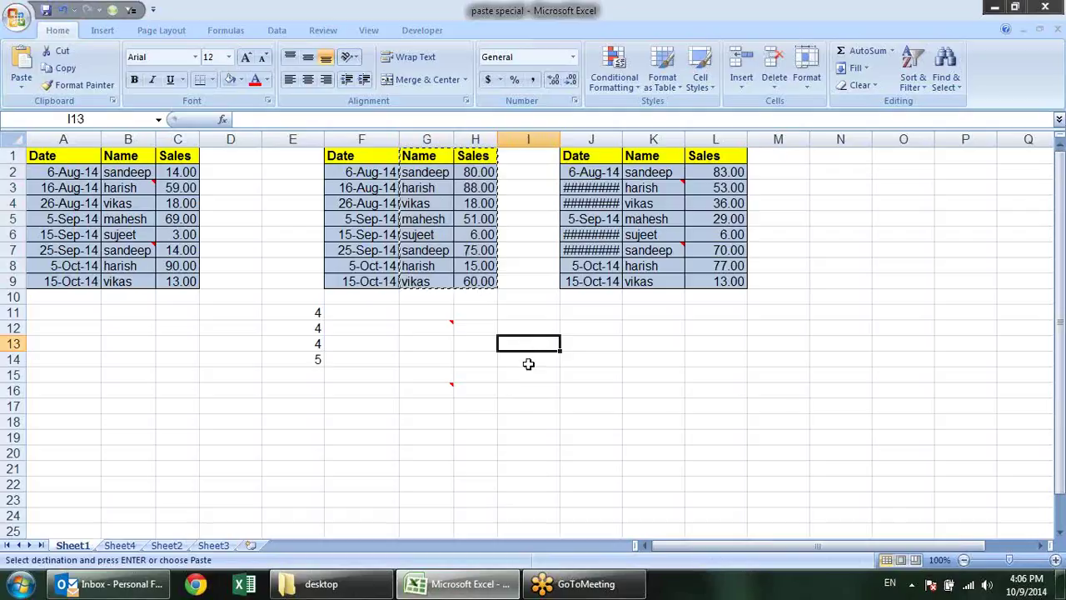
key("alt")
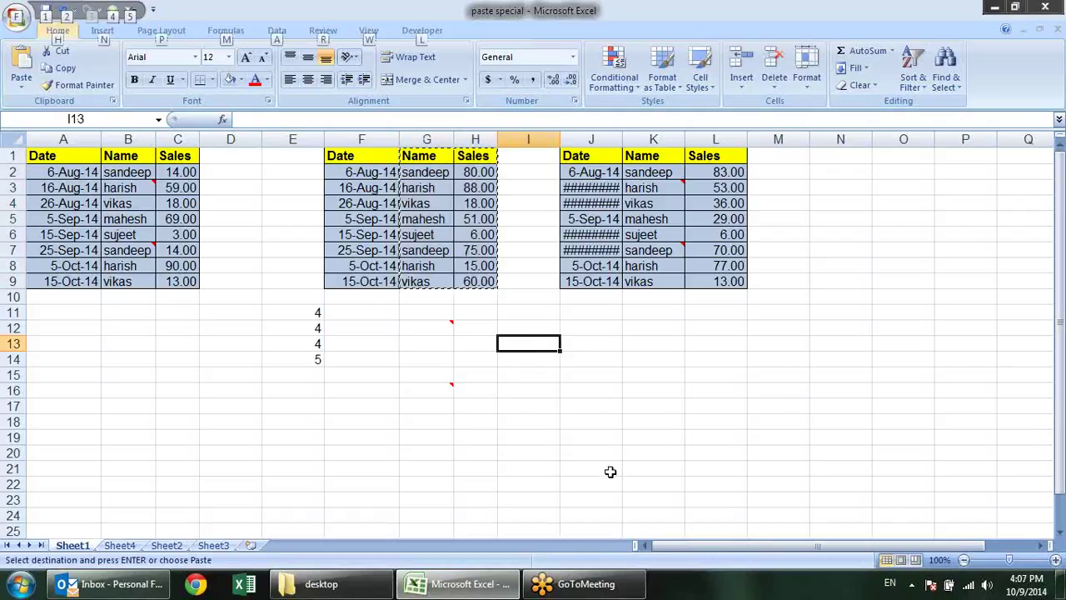
key("e")
key("s")
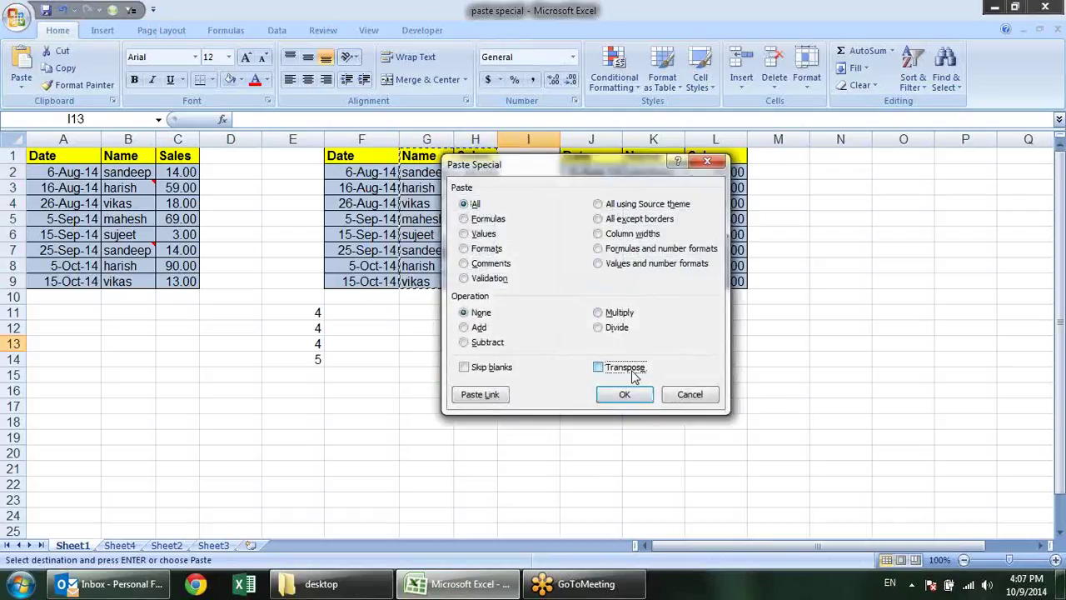
left_click(633, 375)
left_click(630, 397)
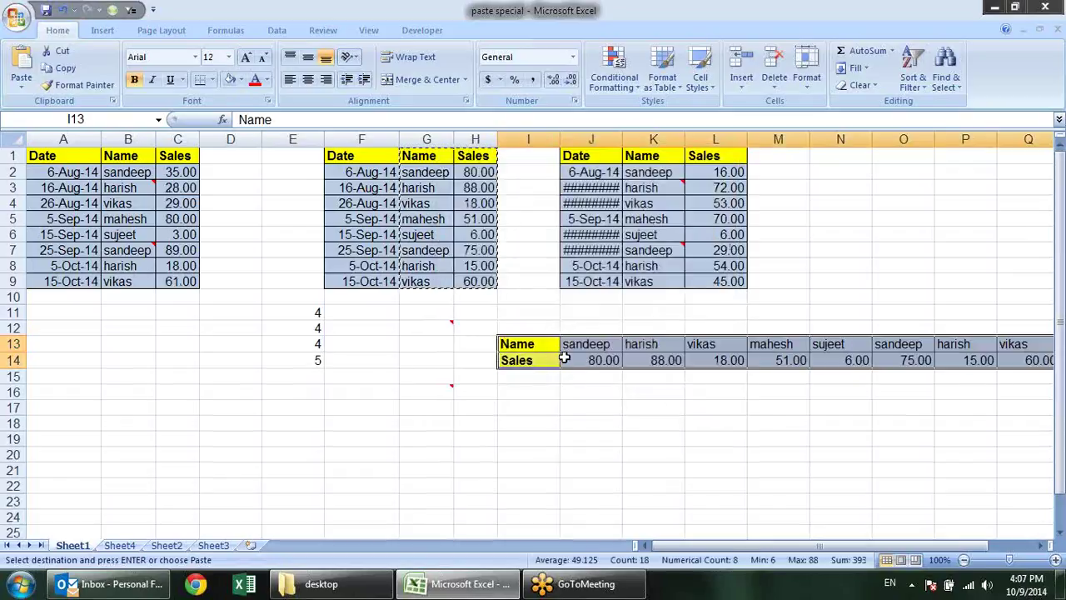
left_click(593, 360)
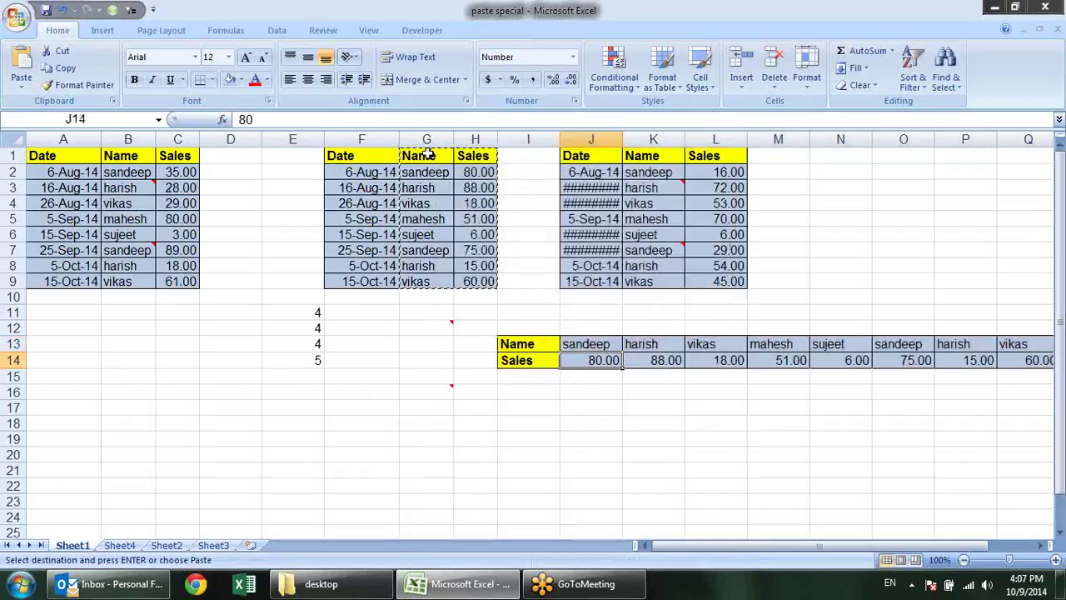
left_click(528, 344)
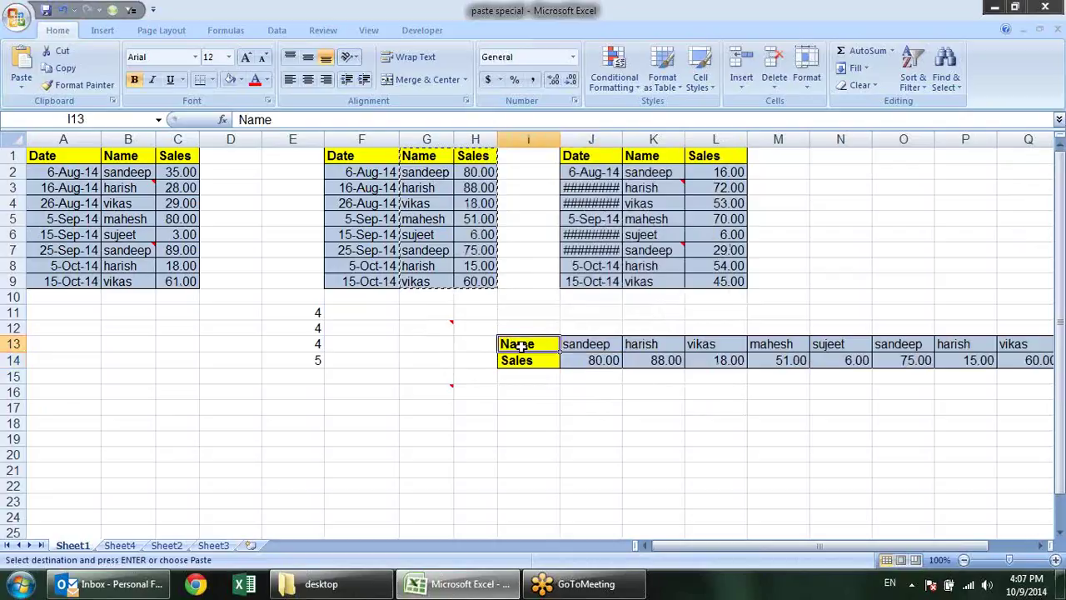
- Select and copy the transposed Name/Sales rows 13–14
key("ctrl+shift+Right")
key("shift+Down")
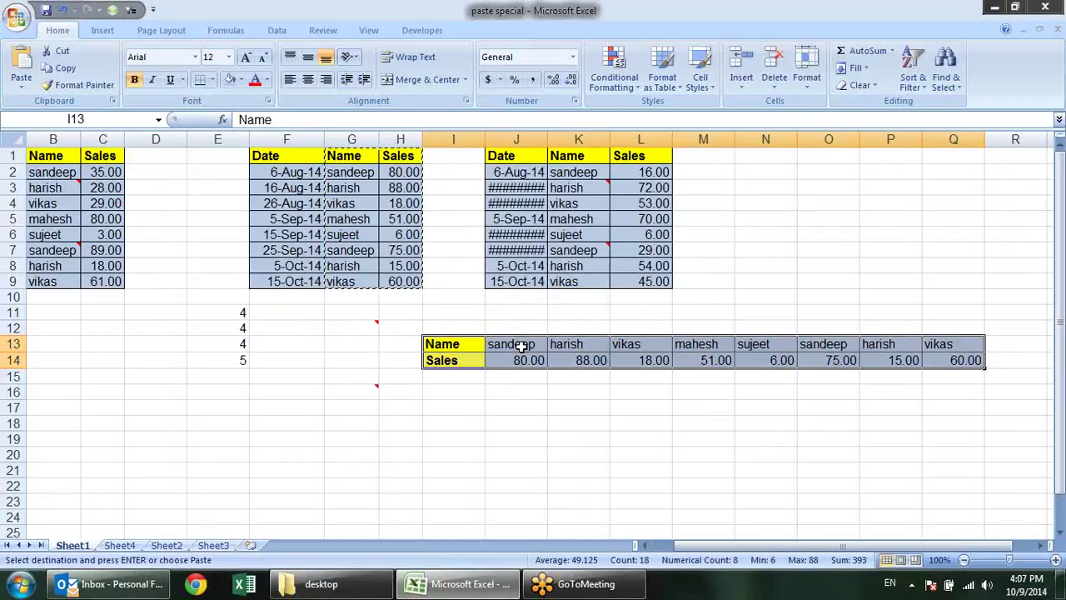
key("ctrl+c")
- Paste the copied rows transposed at I17 as a vertical Name/Sales table
left_click(445, 408)
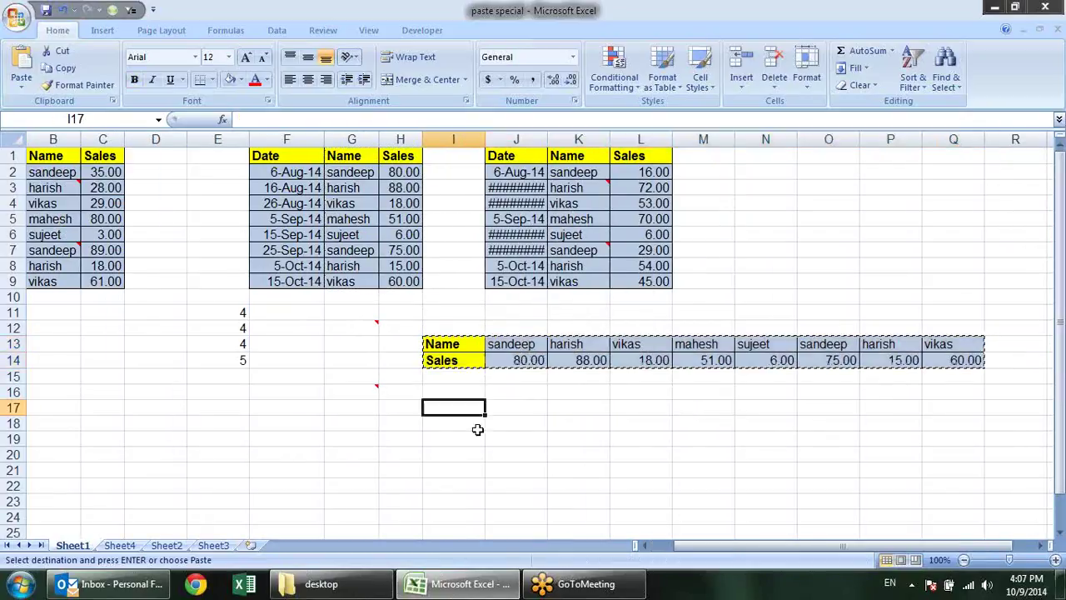
key("alt")
key("h")
key("v")
key("s")
left_click(627, 368)
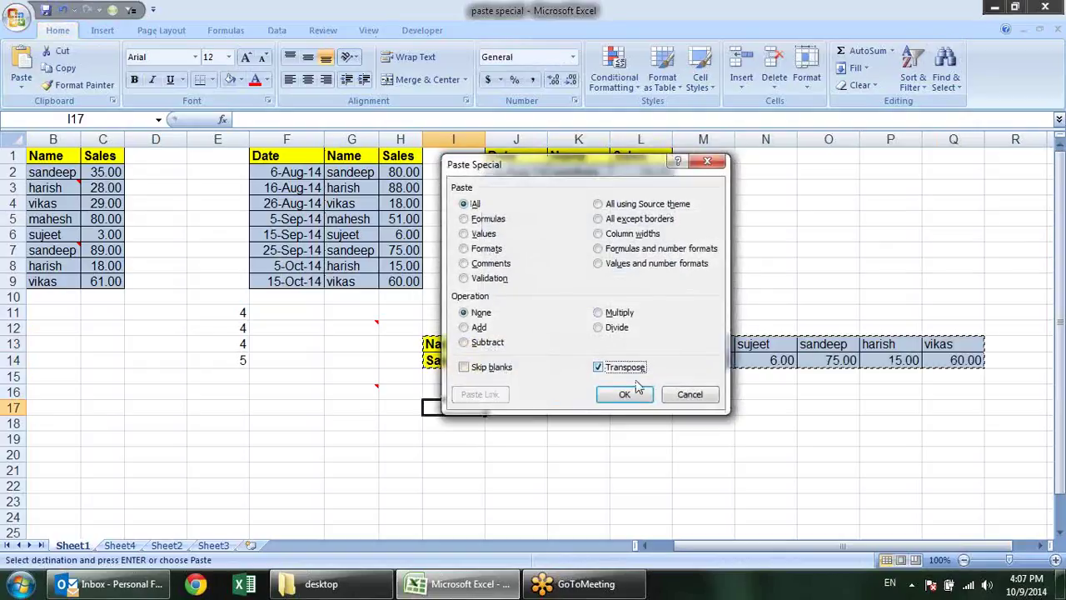
left_click(631, 398)
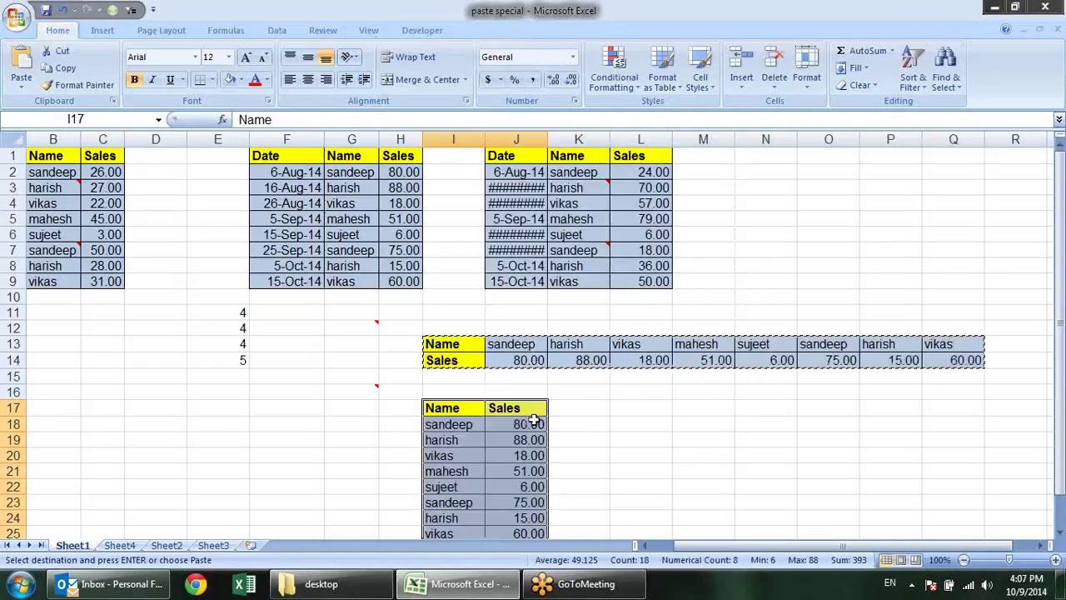
scroll(673, 435, "down", 1)
scroll(673, 435, "down", 1)
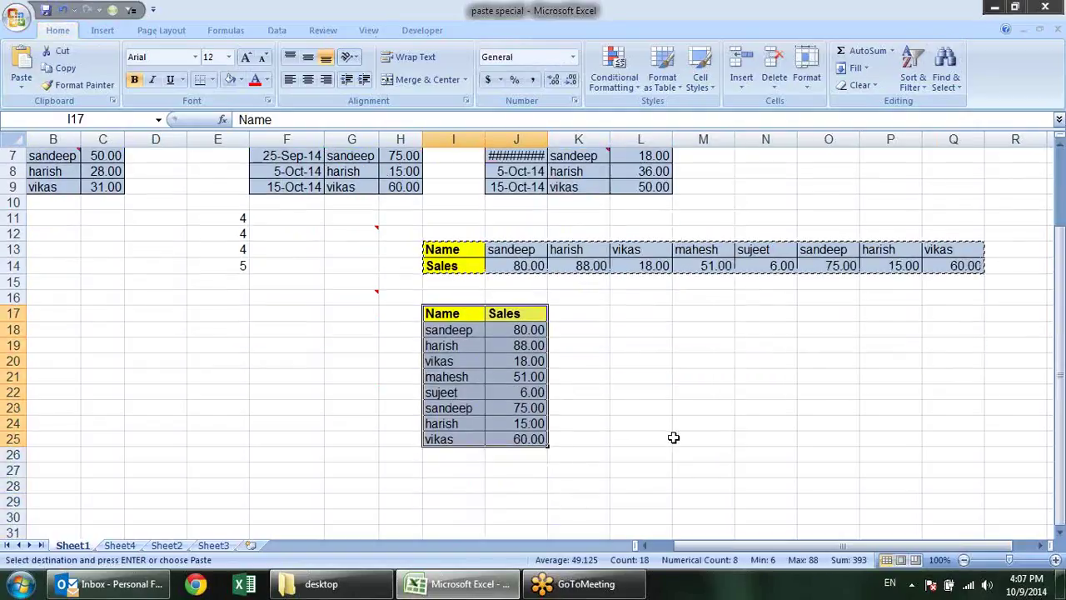
scroll(673, 435, "up", 2)
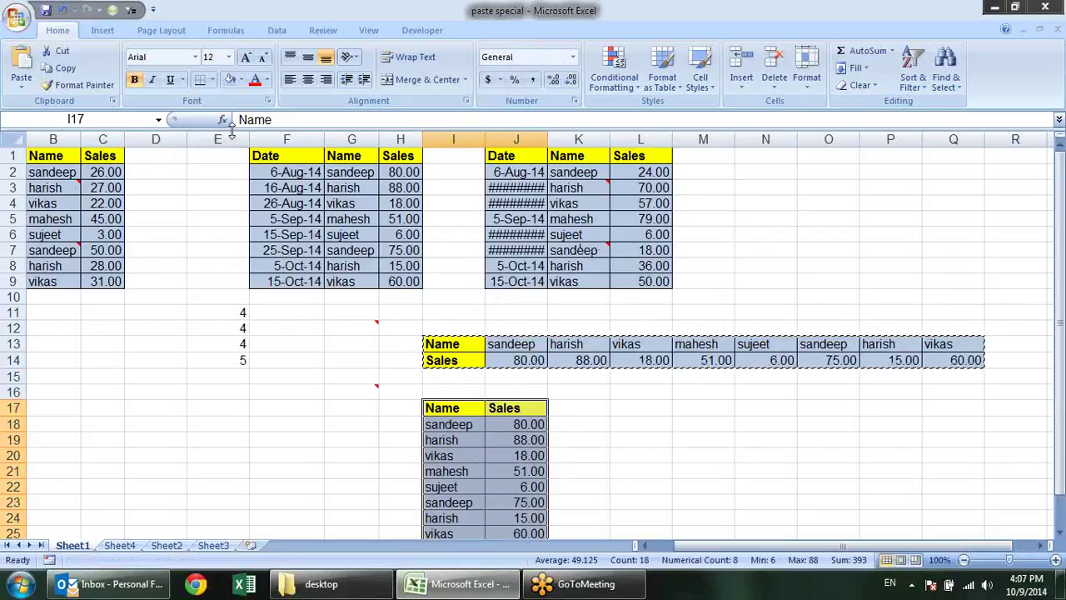
- Delete columns E to R with Ctrl+minus, then check cell B3
left_click_drag(217, 139, 993, 231)
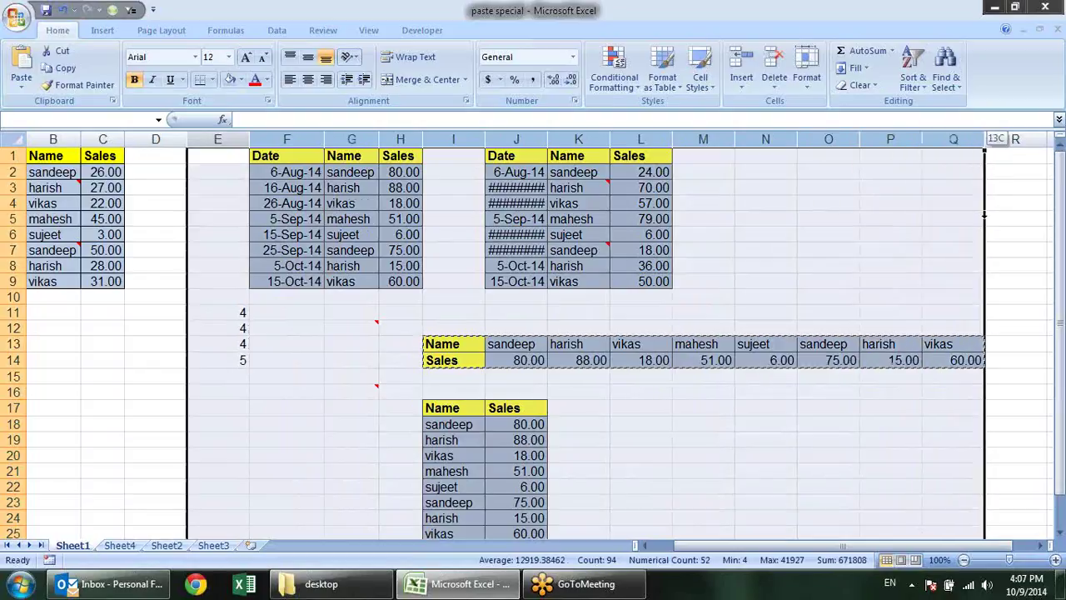
key("ctrl+minus")
left_click(468, 297)
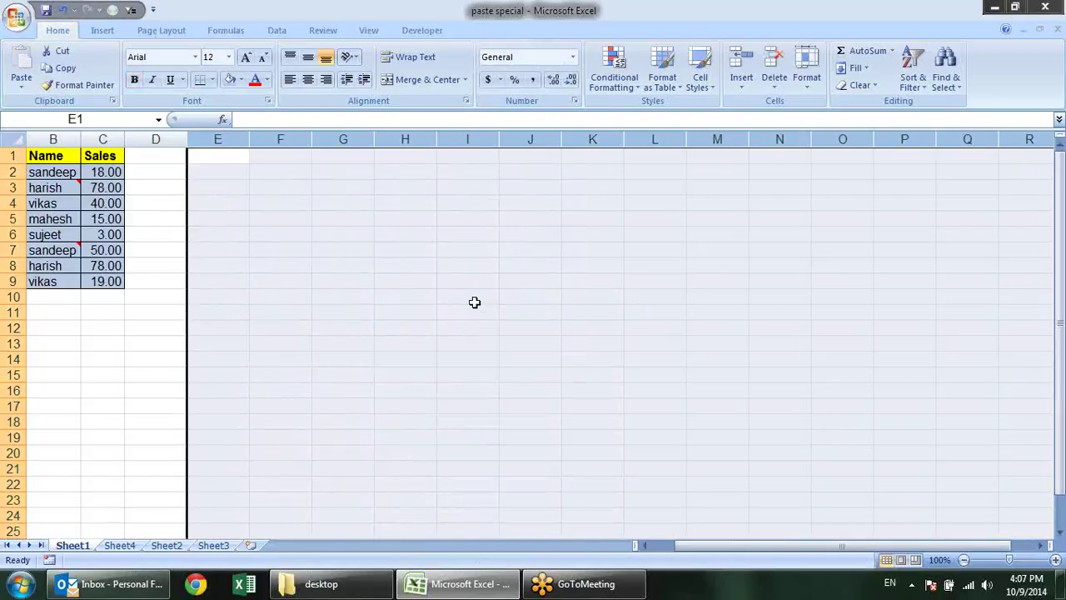
left_click_drag(718, 546, 707, 546)
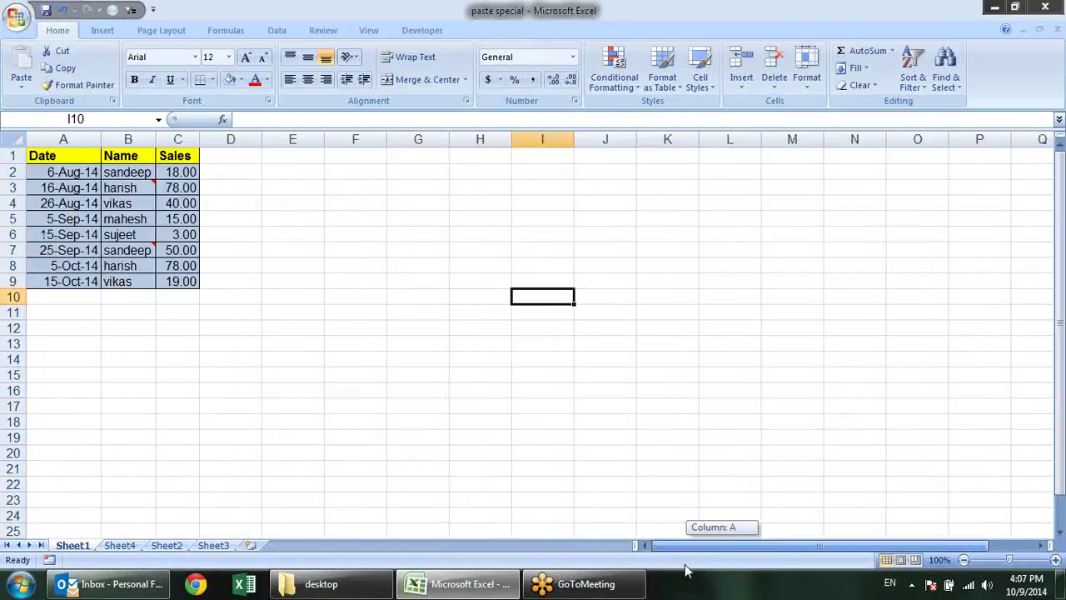
left_click(374, 244)
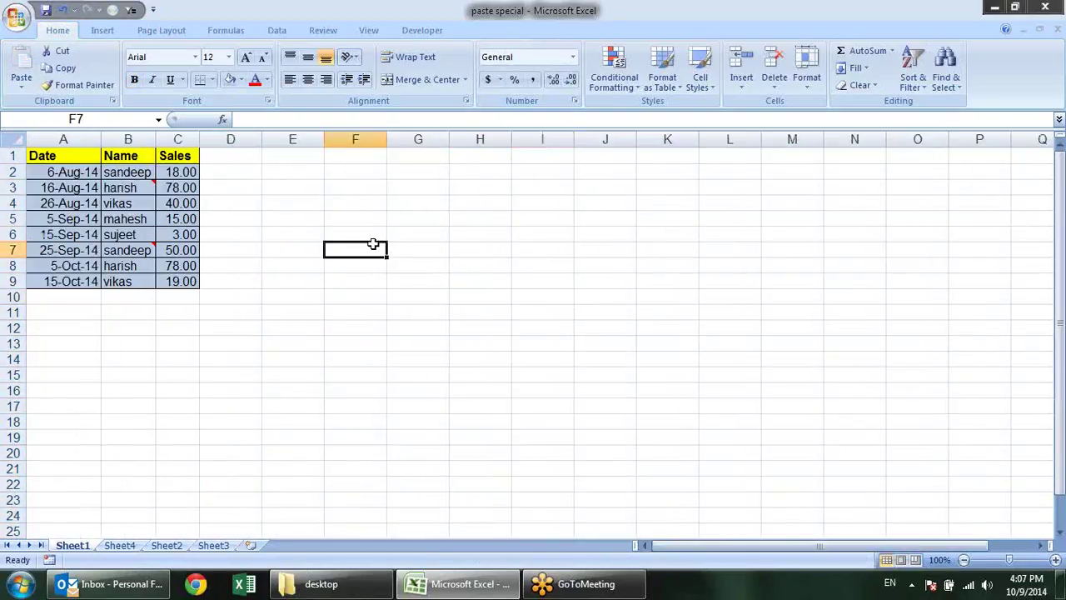
left_click(108, 190)
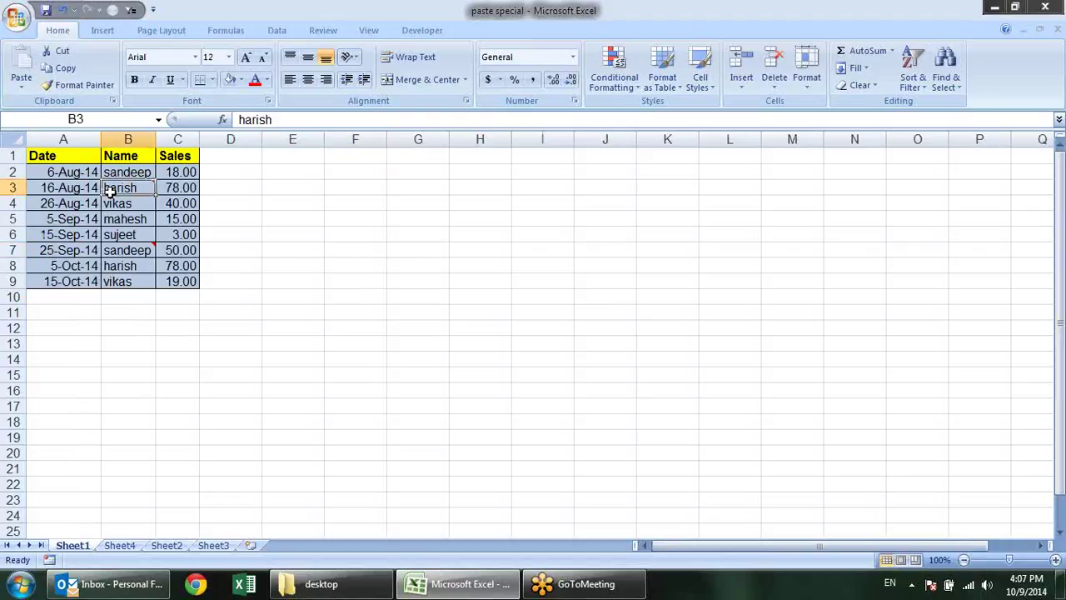
left_click(447, 190)
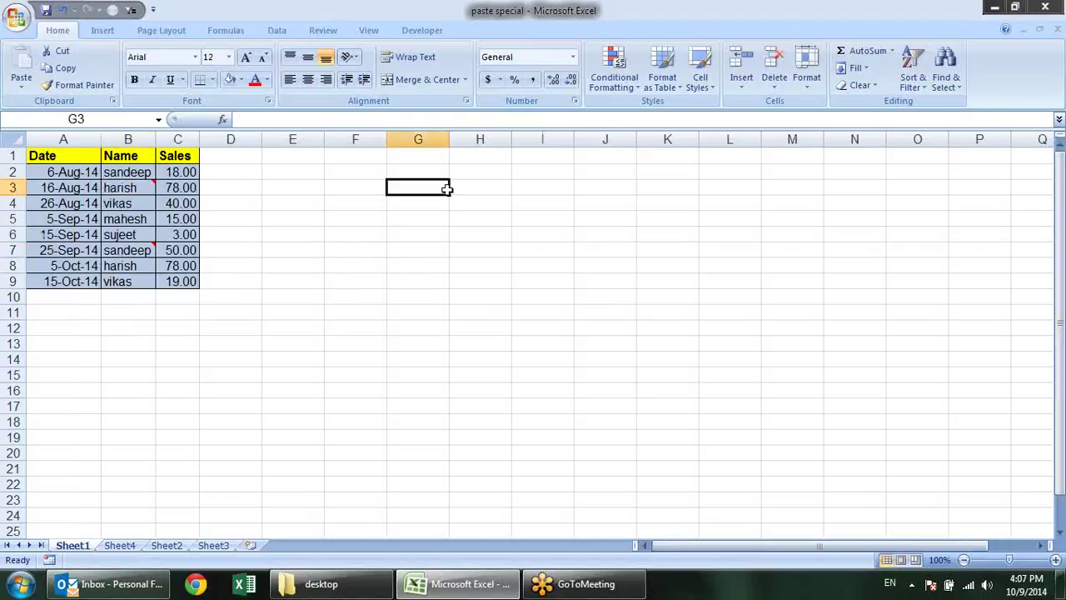
left_click_drag(72, 158, 185, 282)
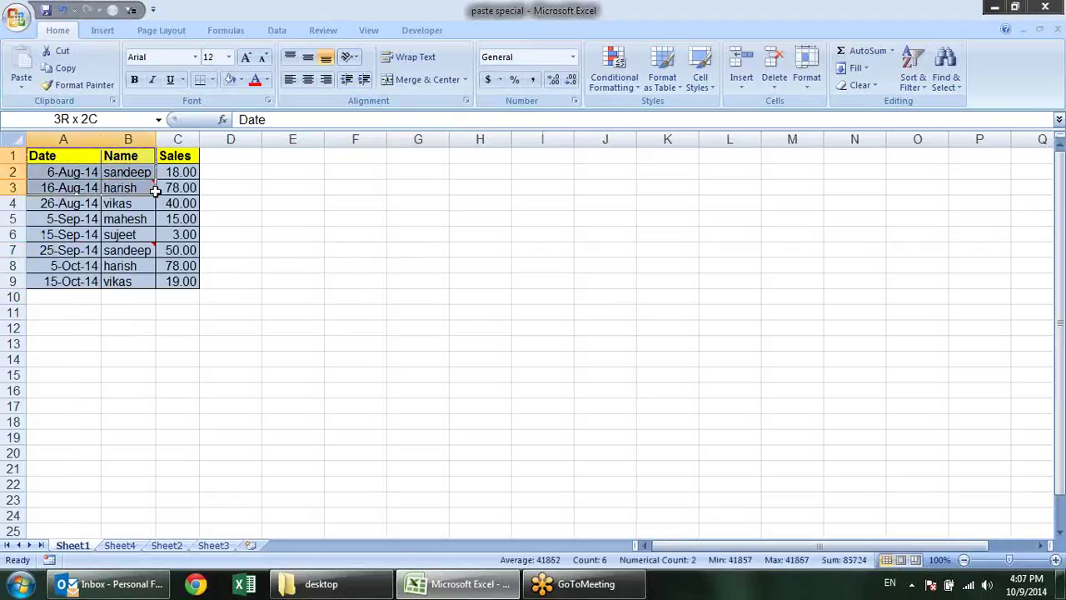
left_click(400, 159)
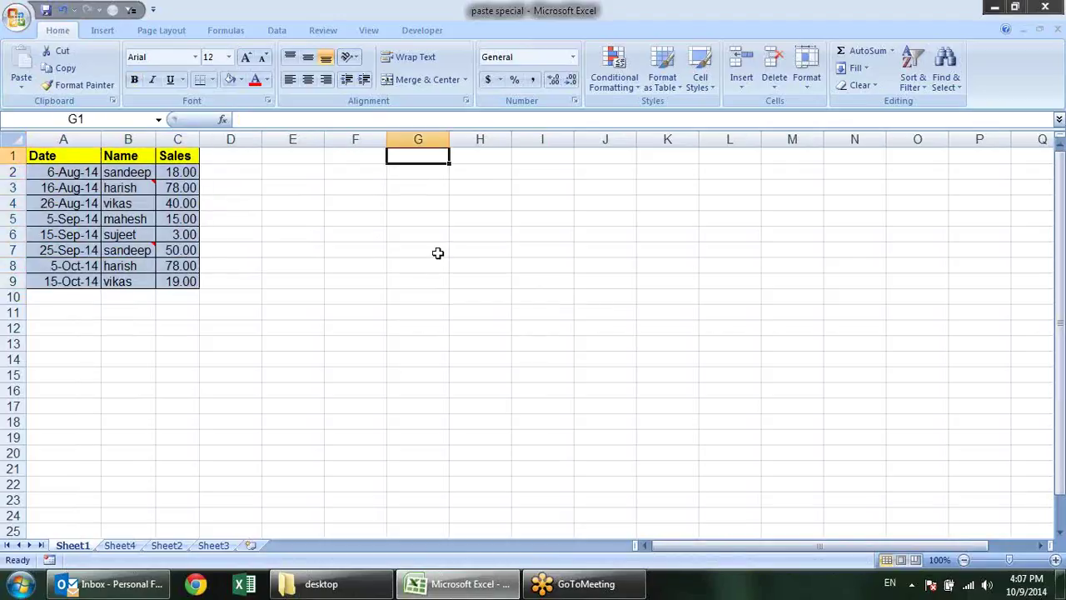
type("=")
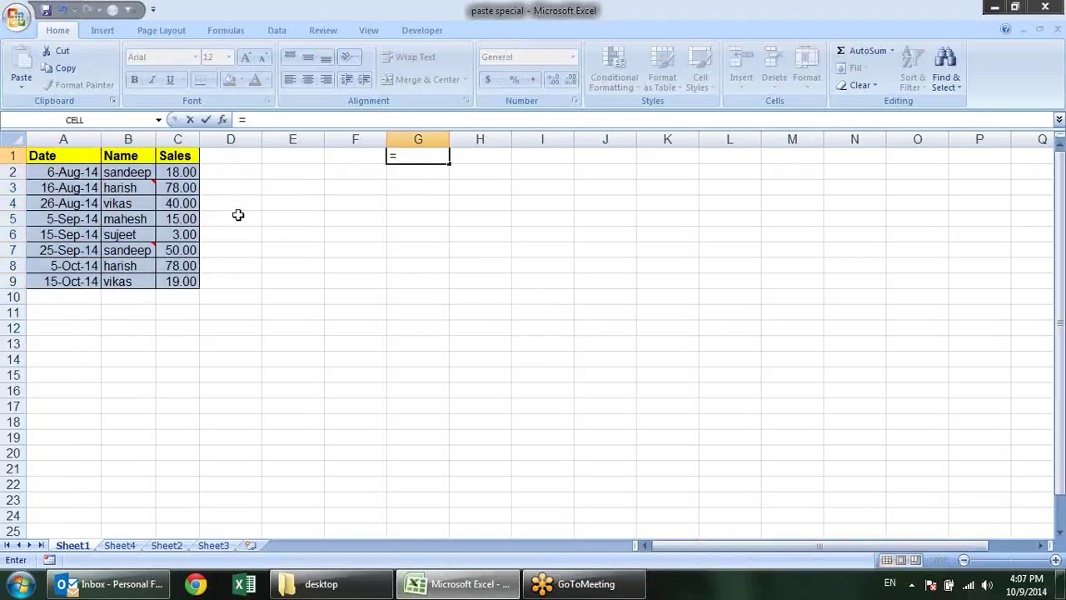
left_click(60, 160)
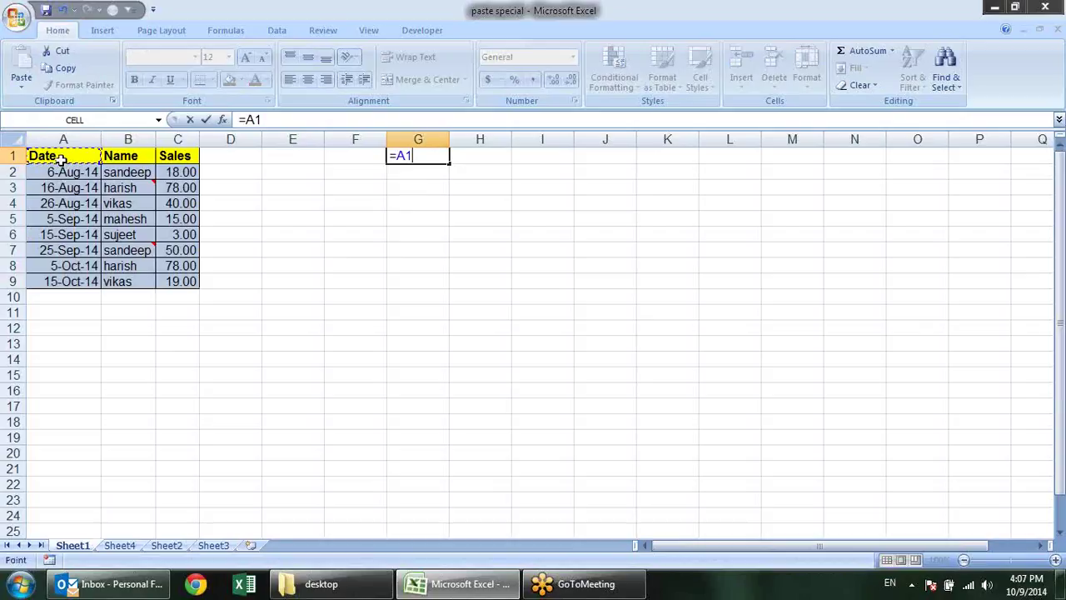
key("Return")
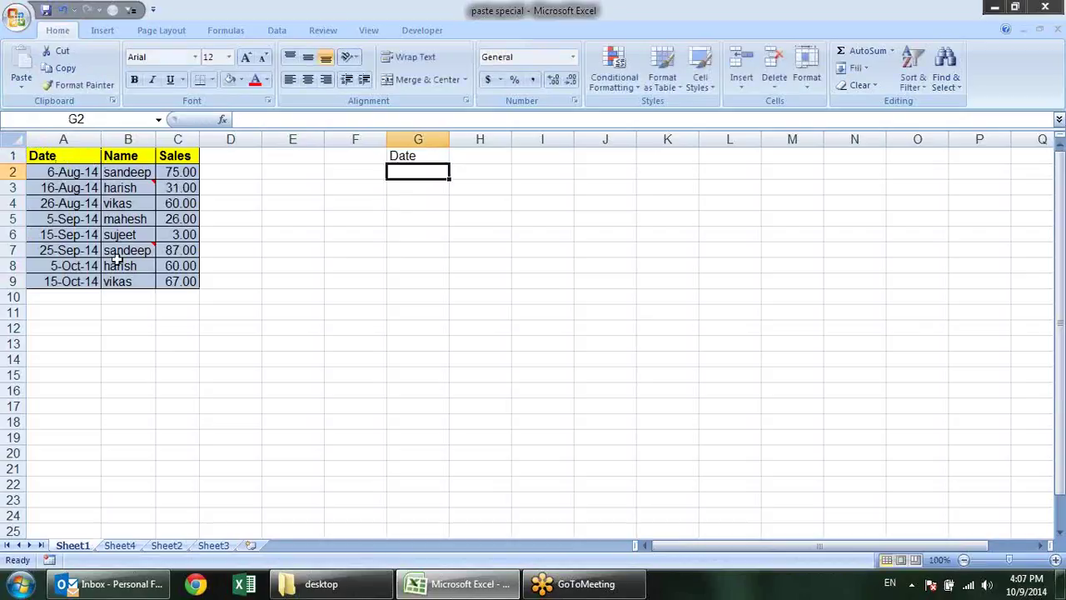
left_click(416, 155)
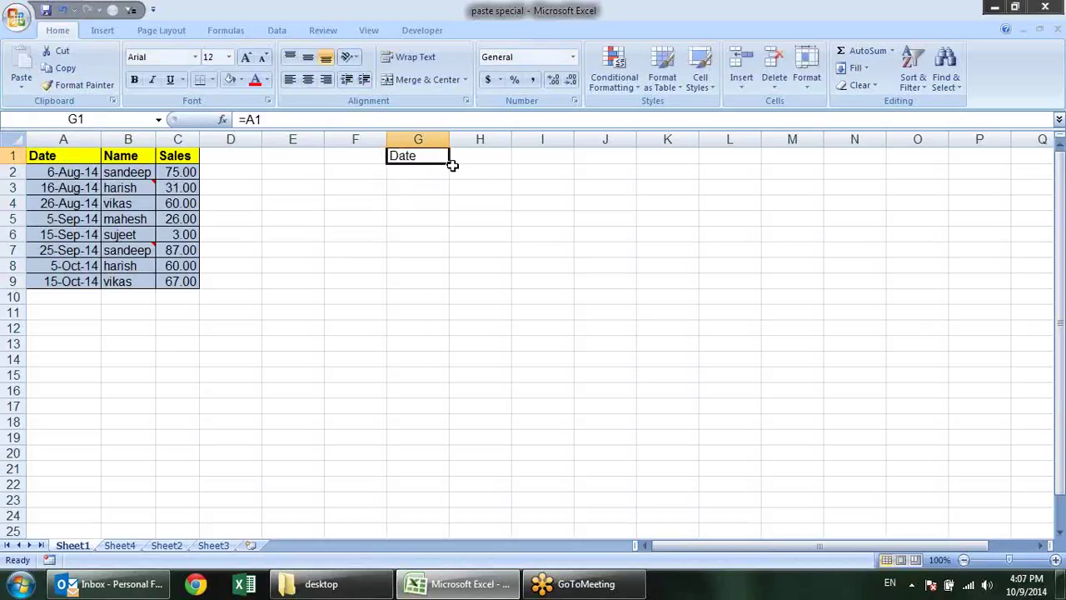
mouse_move(449, 164)
left_mouse_down()
mouse_move(613, 165)
mouse_move(635, 366)
left_mouse_up()
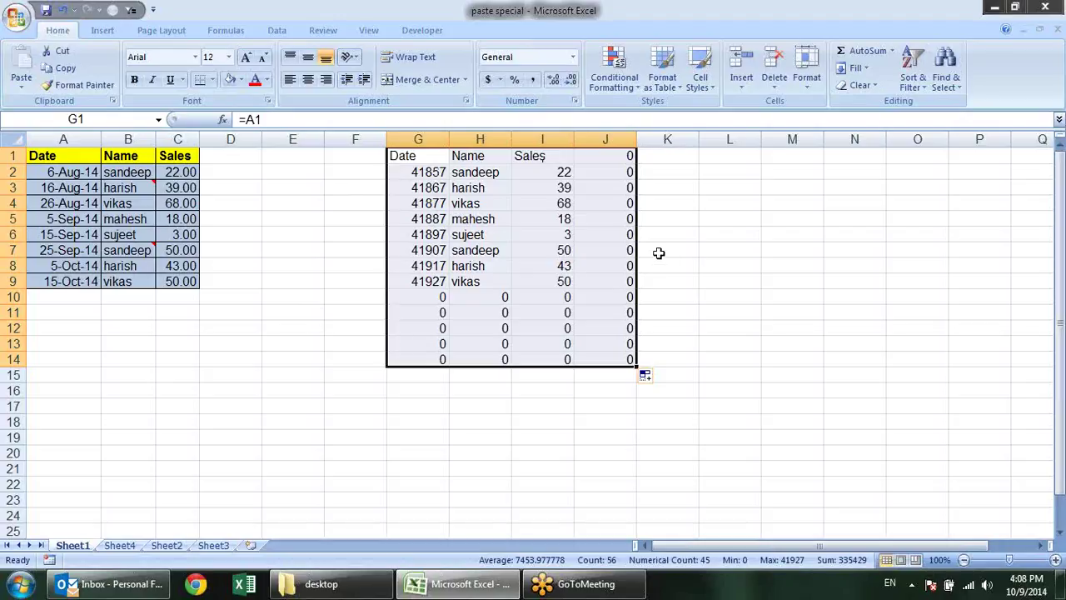
- Clear the old link formulas, then paste A1:C9 into G1 with Paste Link
key("Delete")
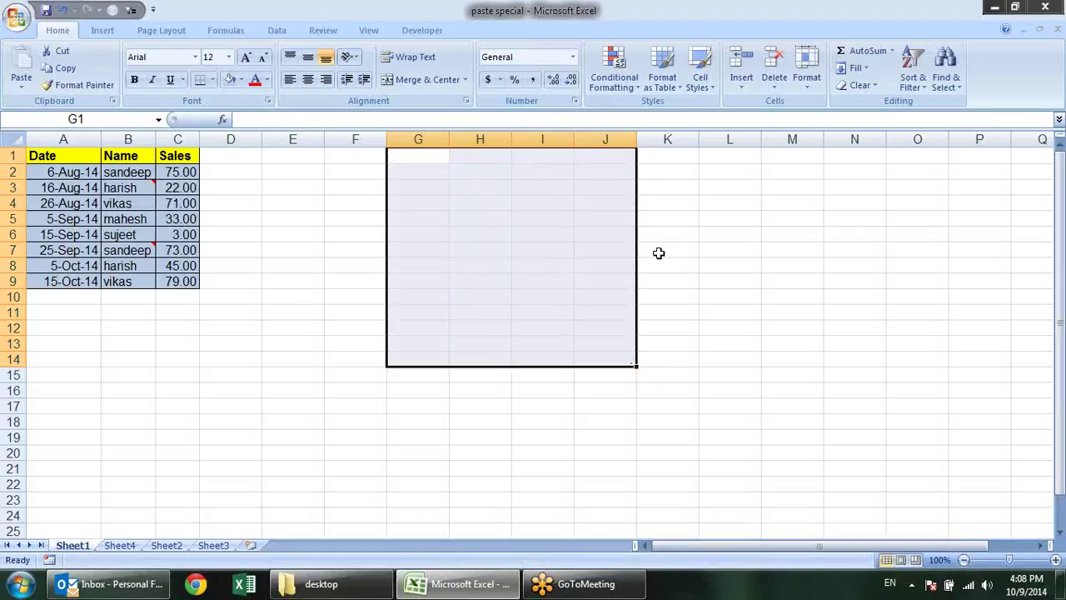
left_click(353, 254)
mouse_move(74, 158)
left_mouse_down()
mouse_move(173, 265)
mouse_move(173, 278)
mouse_move(5, 141)
left_mouse_up()
left_click(209, 286)
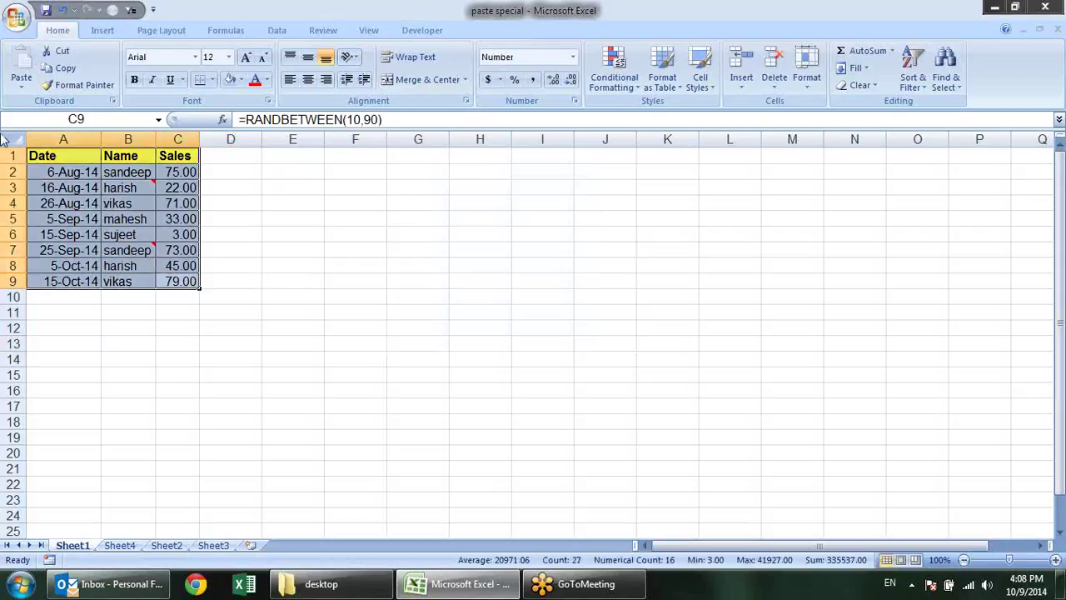
key("ctrl+c")
right_click(434, 151)
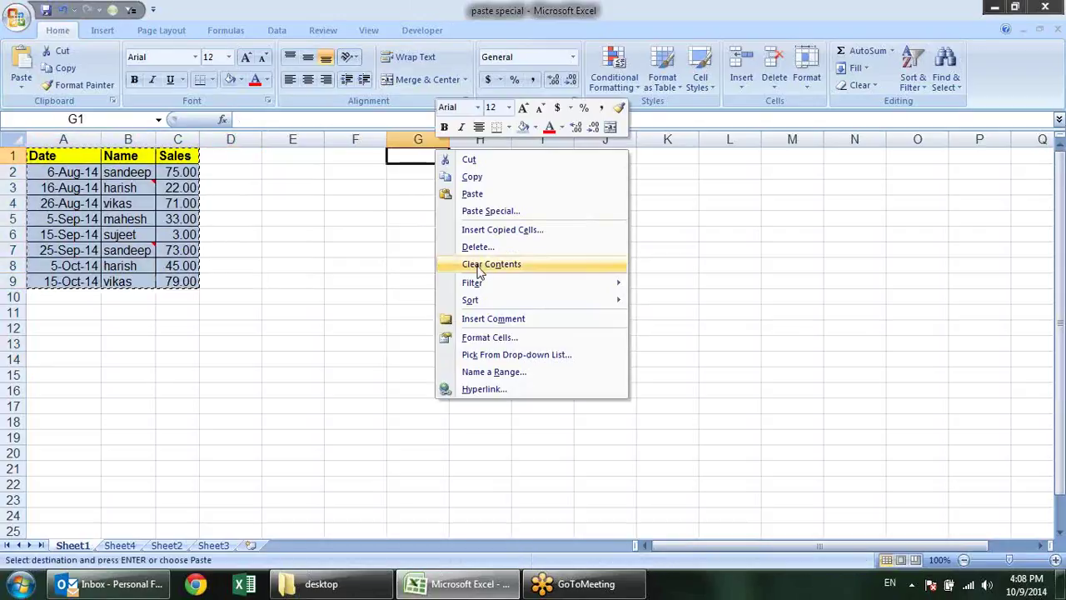
left_click(504, 213)
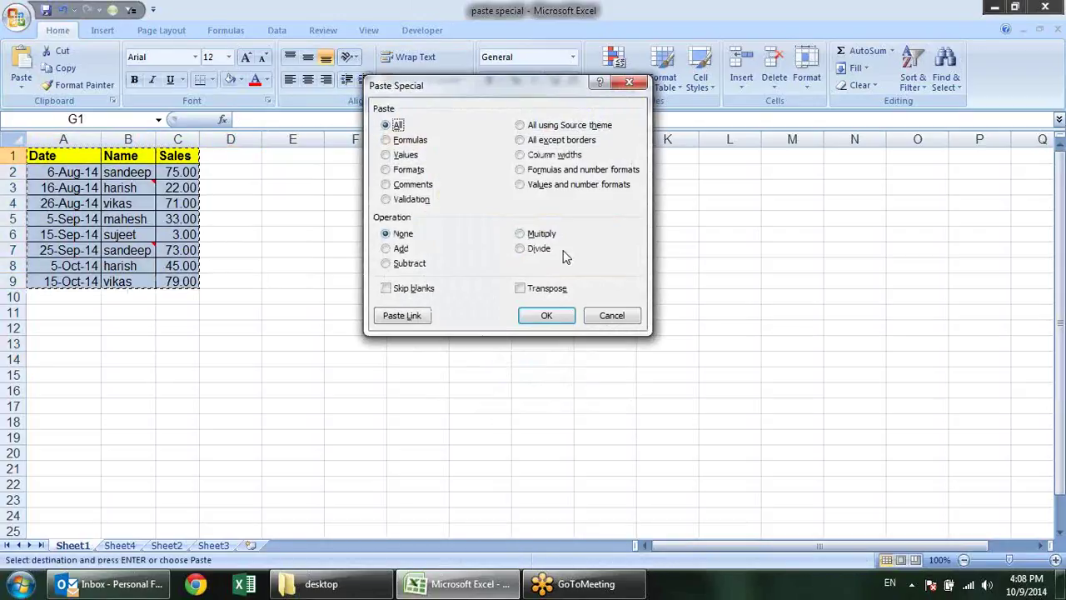
left_click(408, 315)
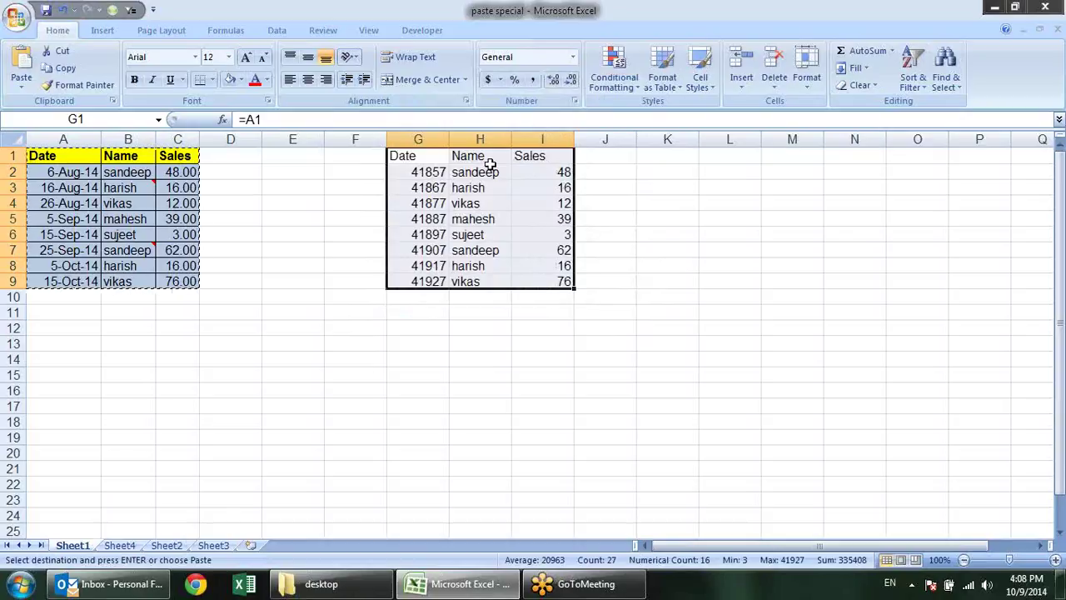
- Change the name in B2 (typed 'pra') and inspect the link formulas in G2, H2, G3 and I3
left_click(140, 173)
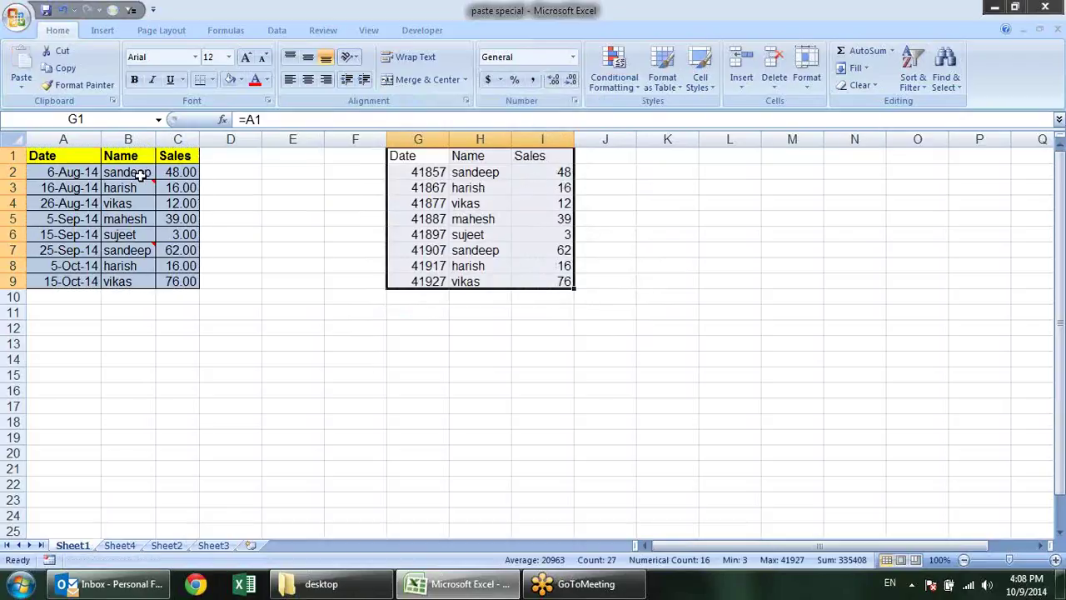
type("pra")
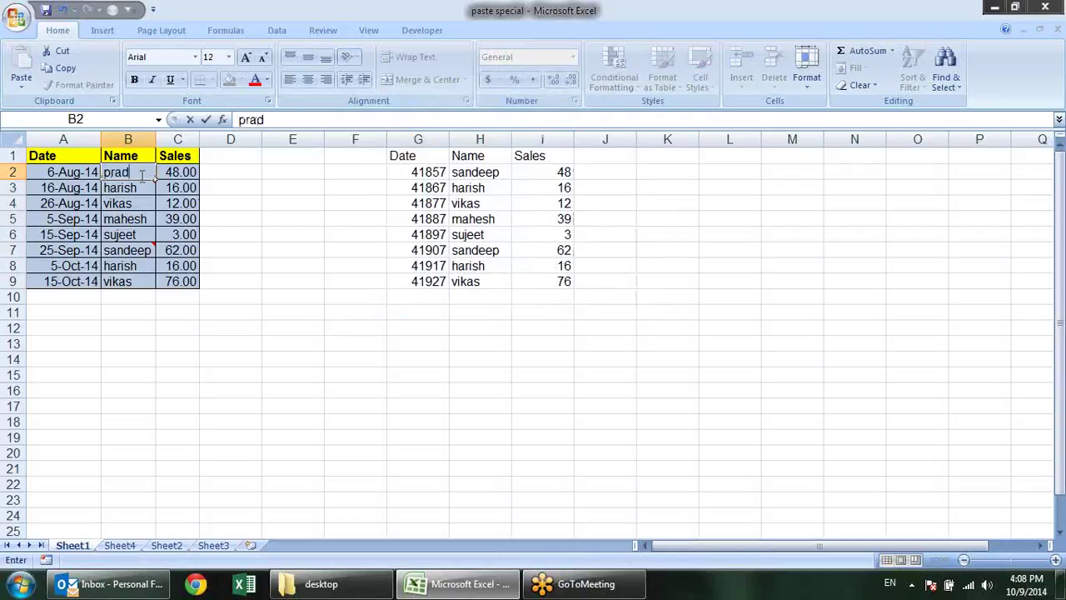
key("Return")
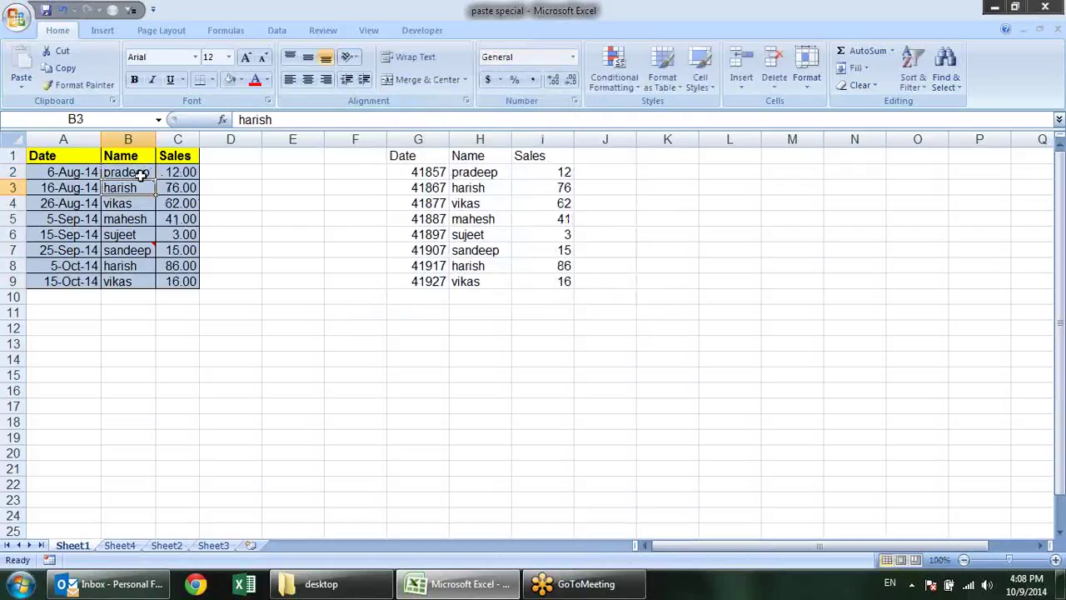
left_click(471, 170)
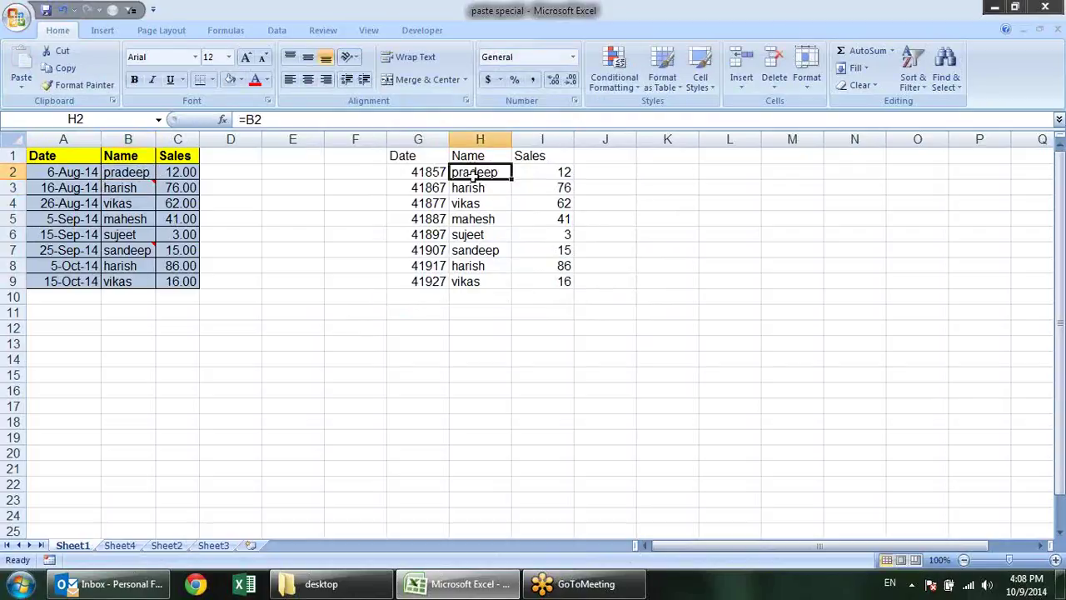
left_click(429, 173)
left_click(557, 187)
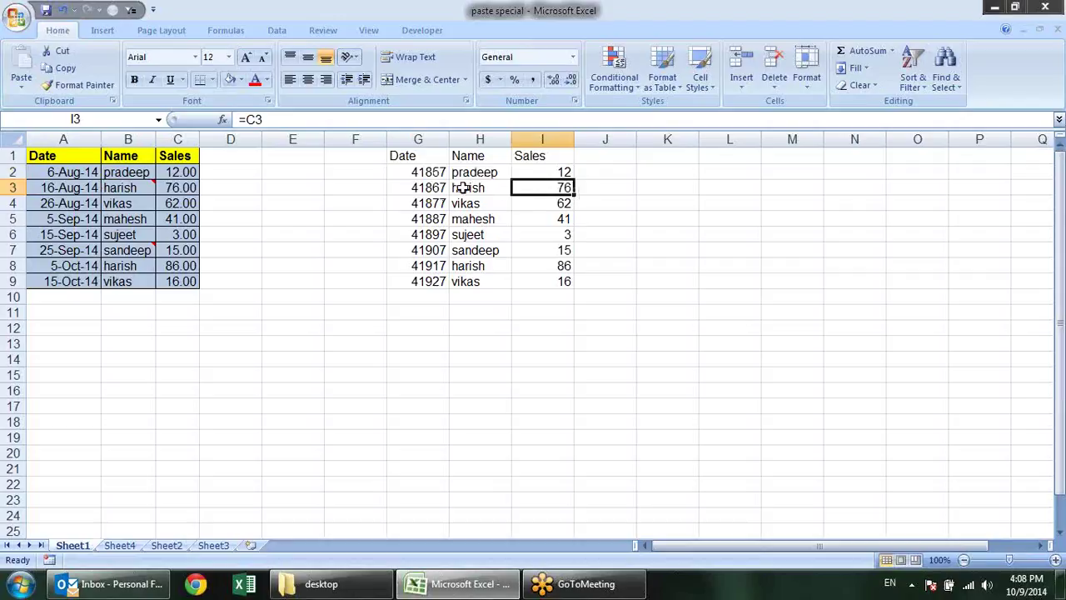
left_click(440, 187)
- Recopy A1:C9, cancel Paste Special at G1, and select the linked copy G1:I9
left_click_drag(68, 156, 175, 281)
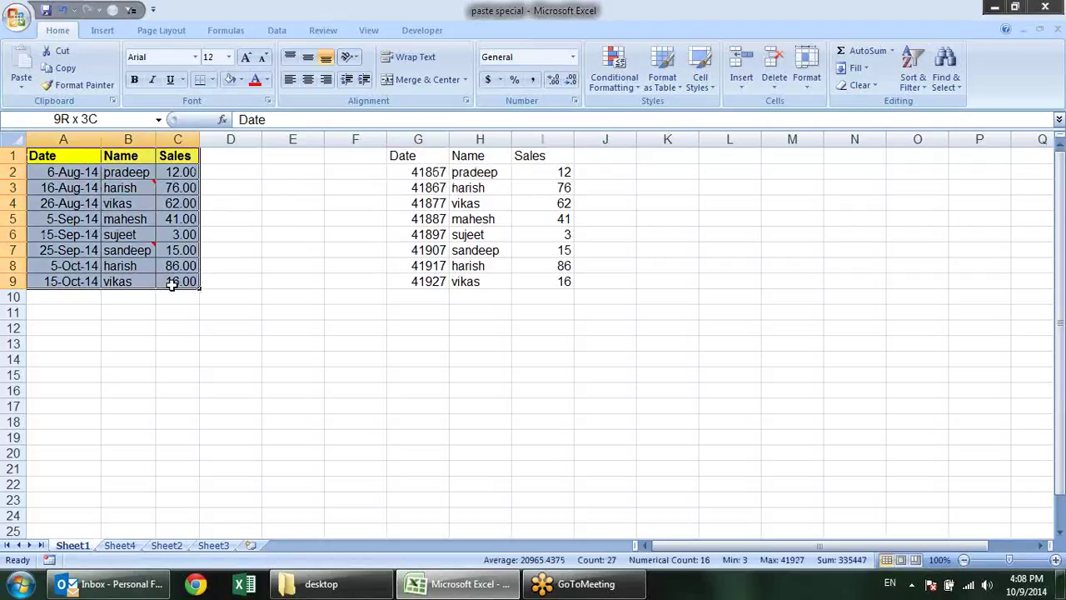
key("ctrl+c")
left_click(419, 156)
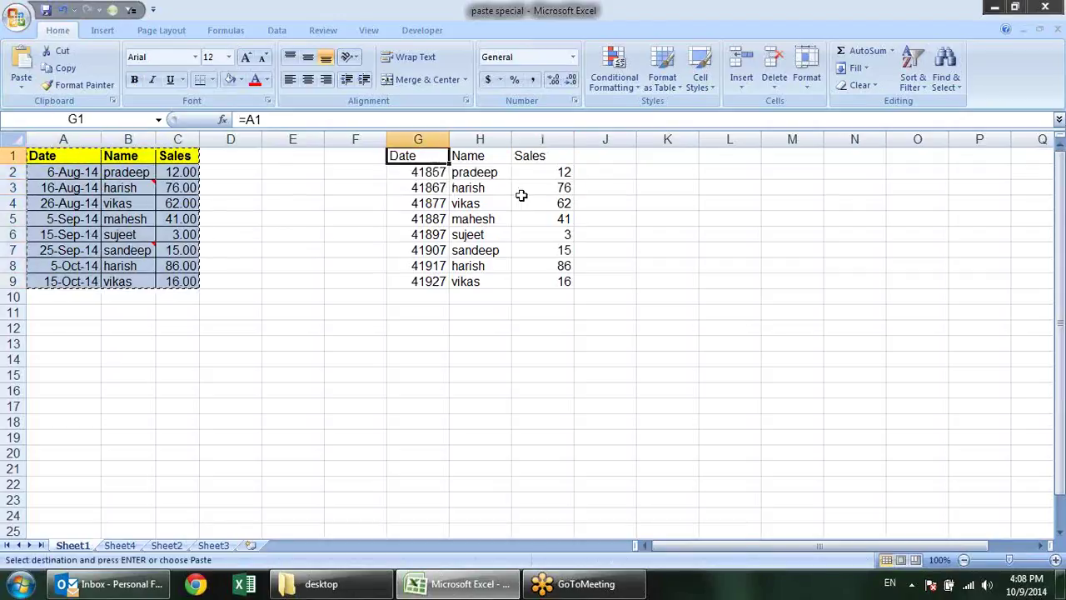
key("ctrl+alt+v")
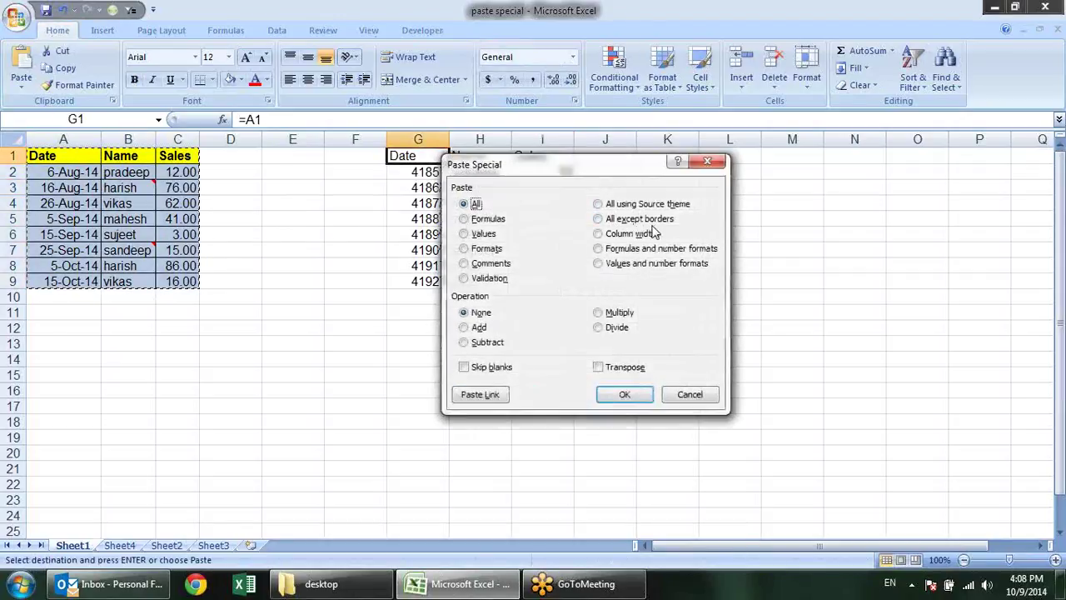
key("Escape")
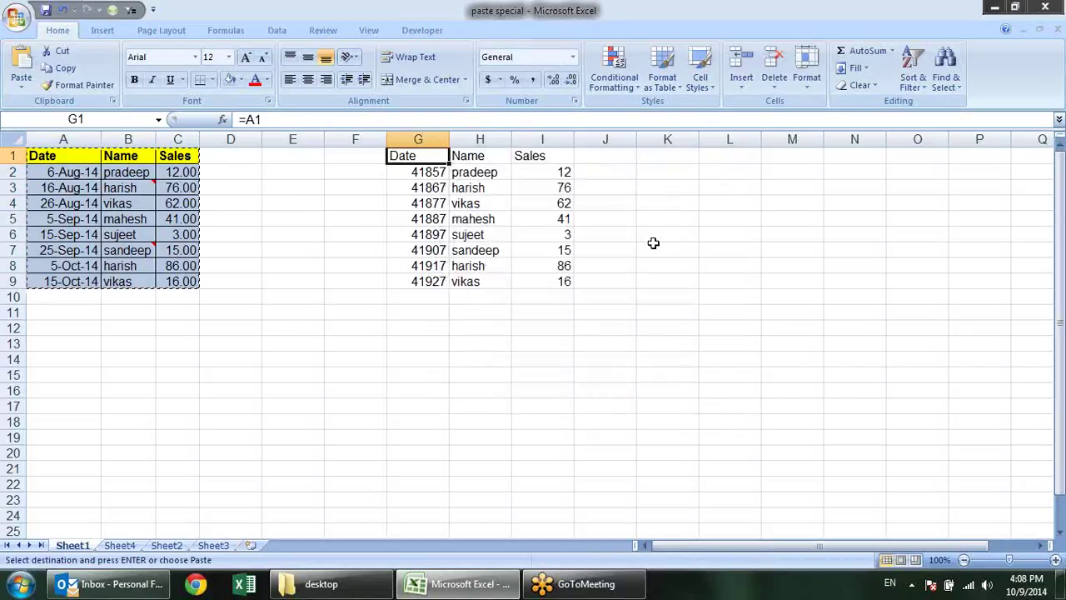
left_click(565, 279, "shift")
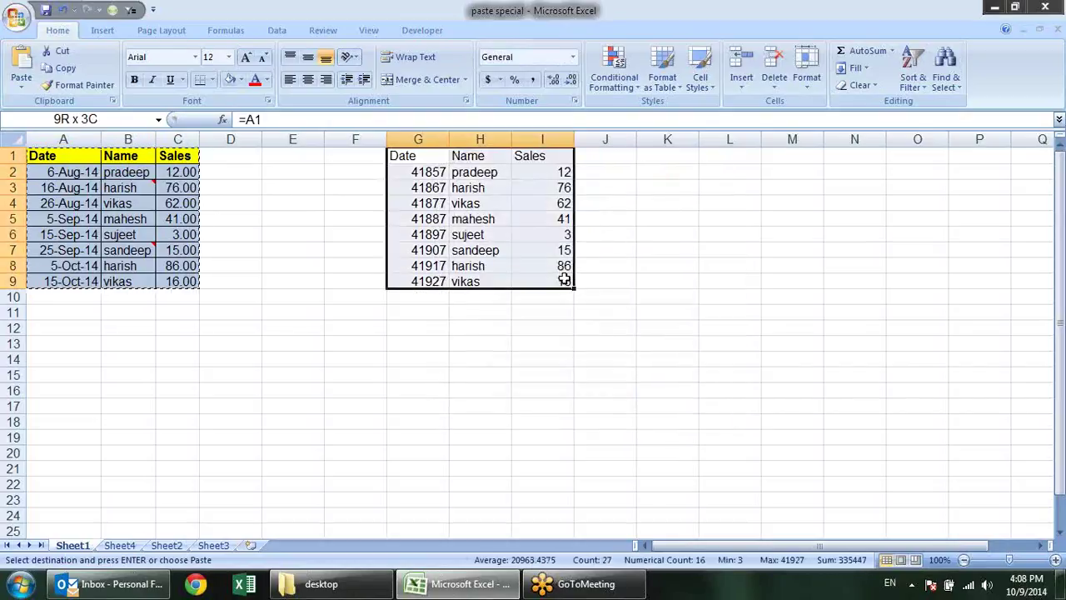
- Clear G1:I9 and paste A1:C9 into F1 with Paste Link
key("Delete")
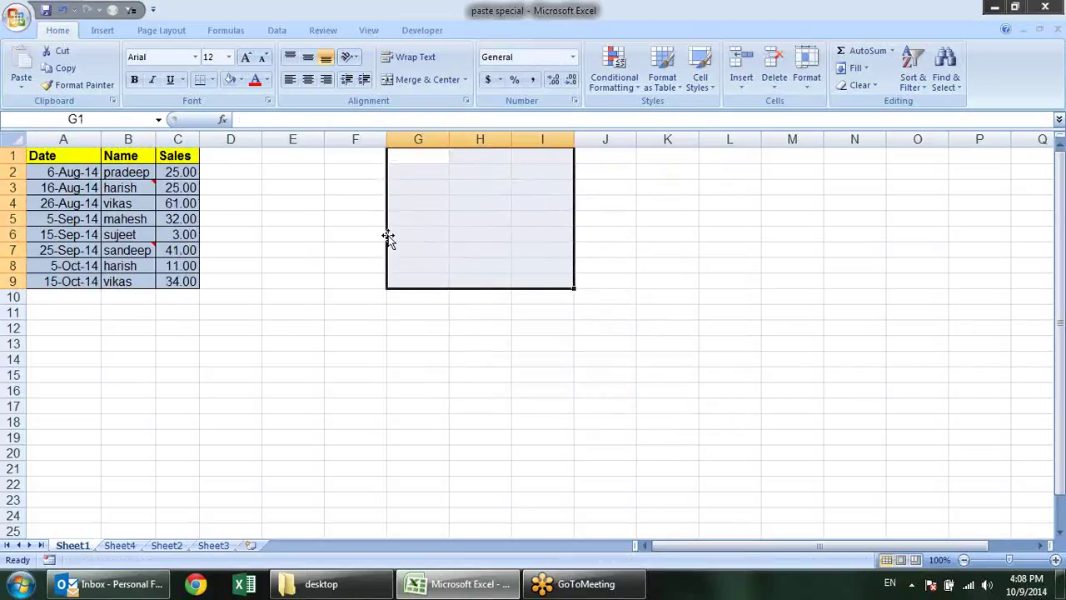
left_click_drag(71, 161, 166, 281)
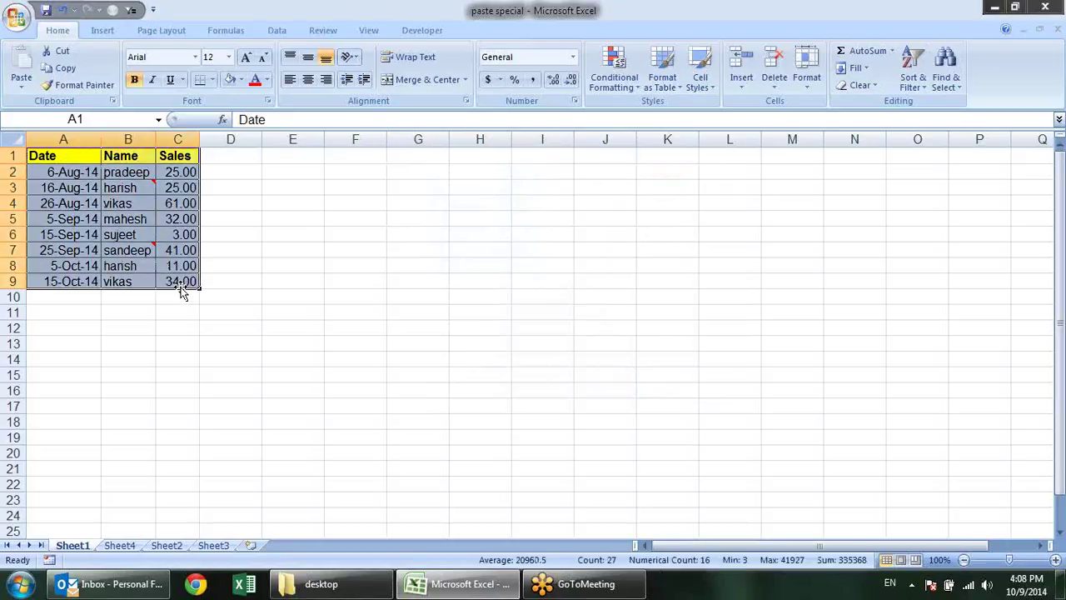
key("ctrl+c")
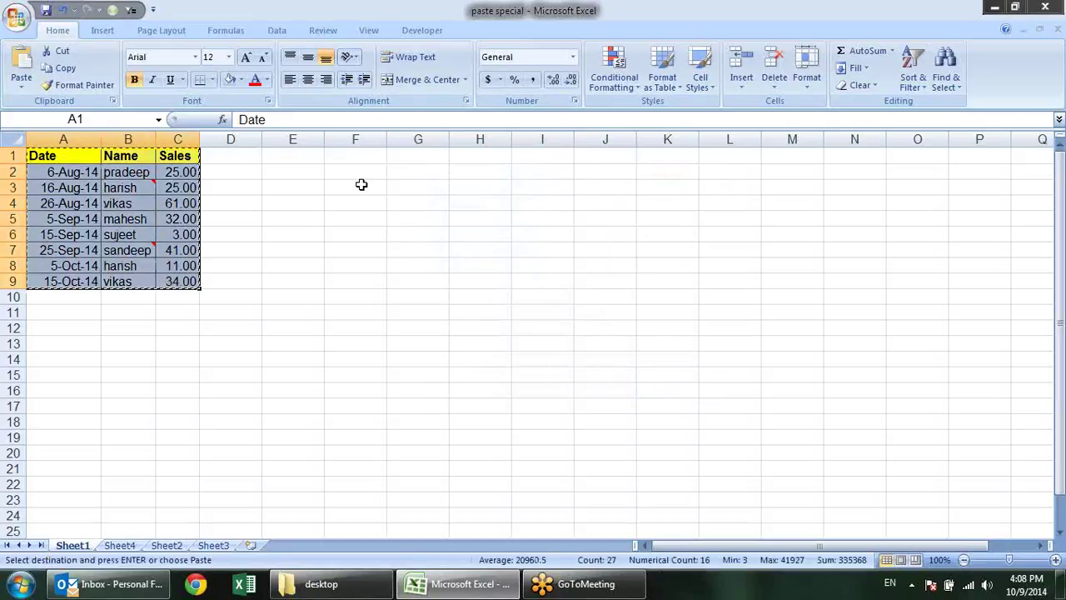
right_click(365, 157)
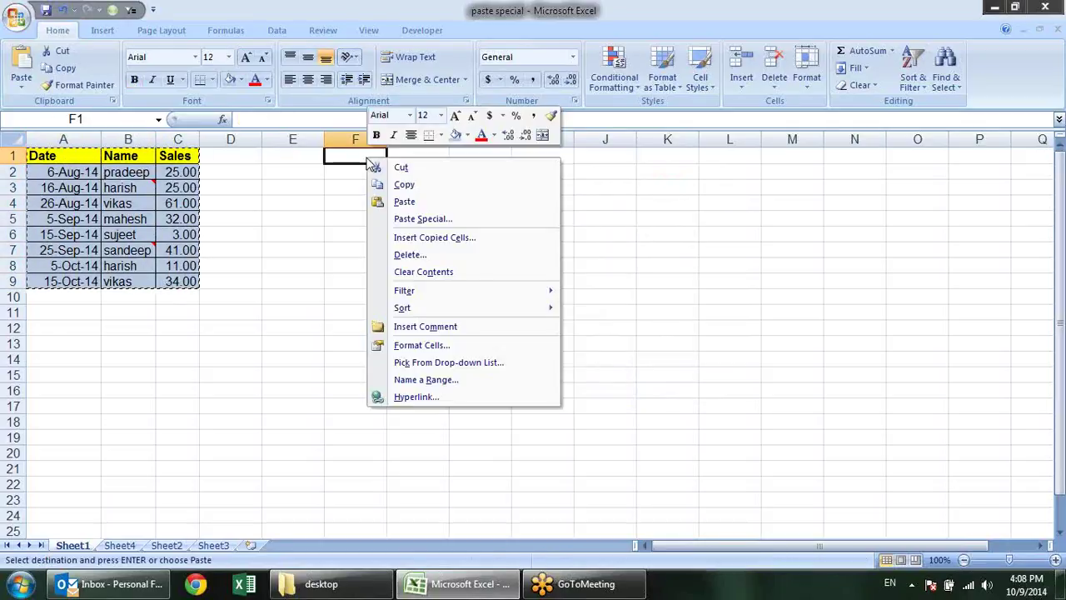
left_click(423, 220)
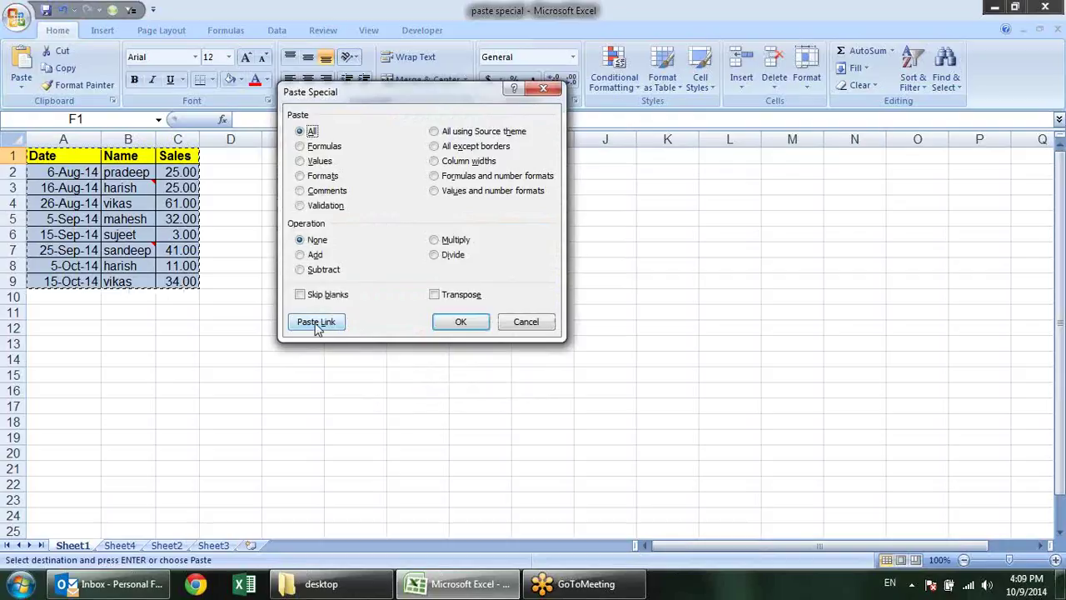
left_click(317, 324)
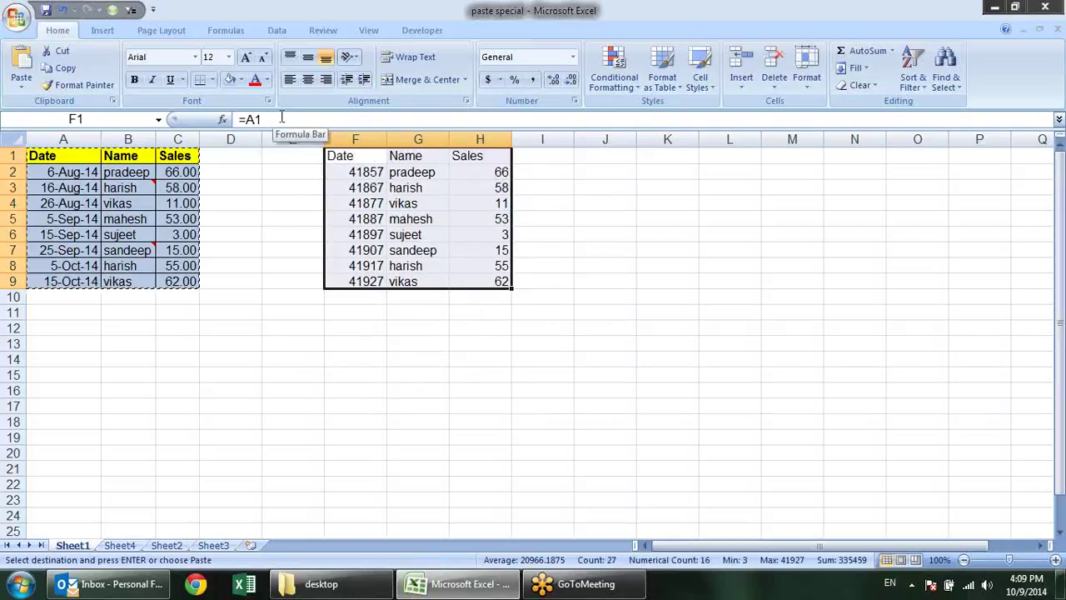
- Check the linked formulas across the F1:H9 copy, including the Sales column
left_click(344, 160)
left_click(364, 176)
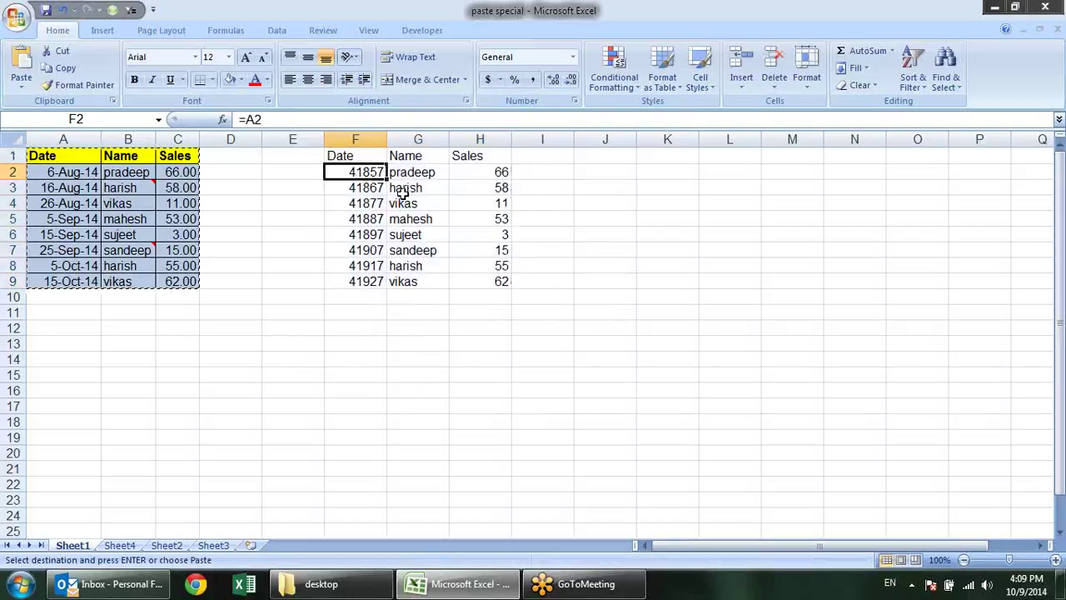
left_click(433, 203)
left_click(483, 187)
left_click(485, 222)
left_click(497, 267)
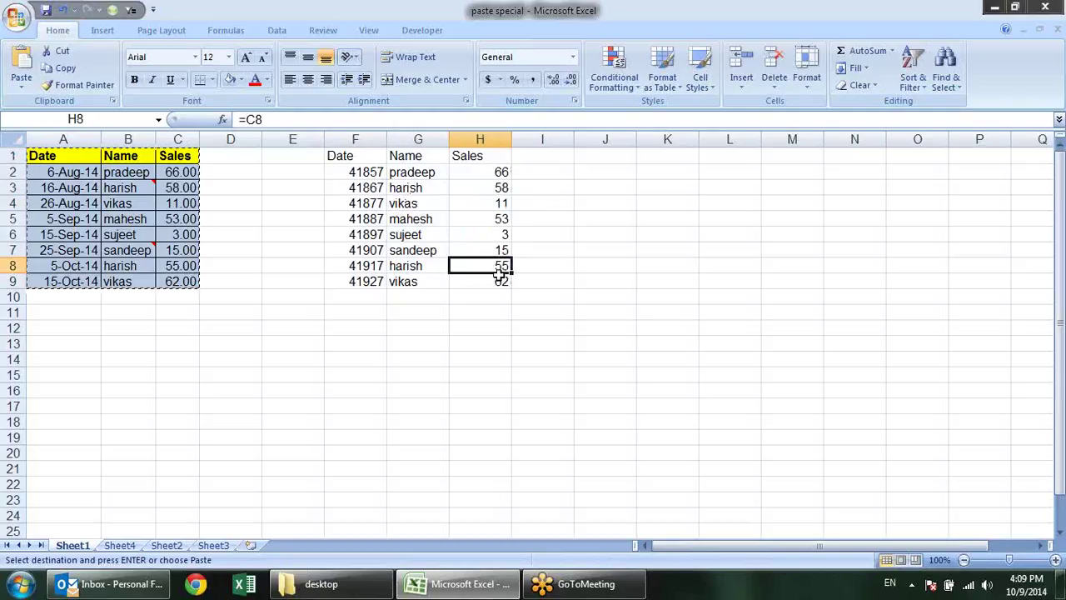
left_click(500, 297)
left_click(484, 280)
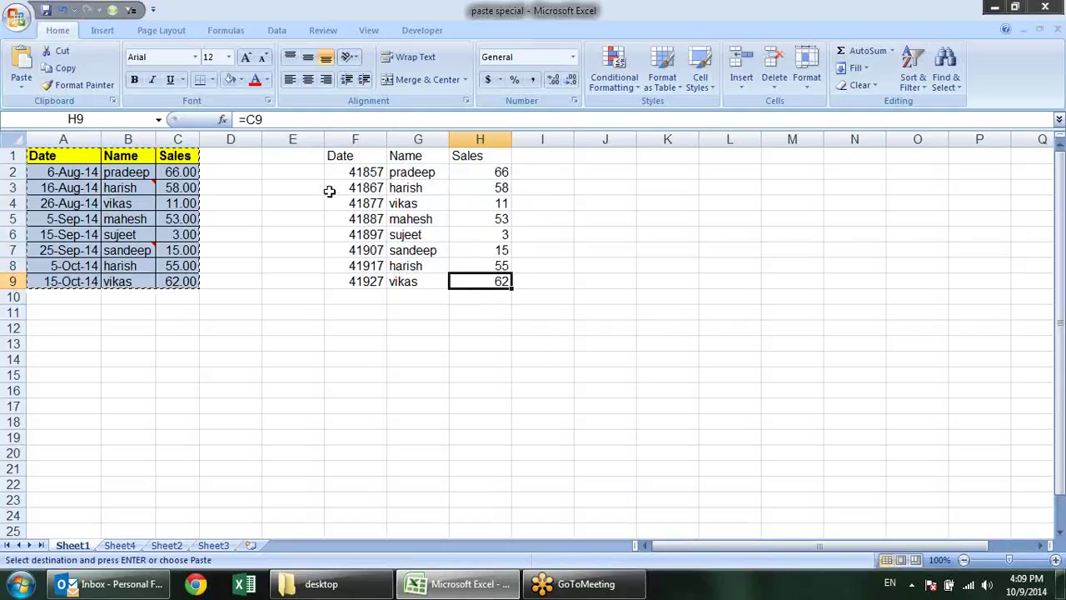
- Change B2 to sandeep, confirm G2 updates, and copy A1:C9 again
left_click(149, 172)
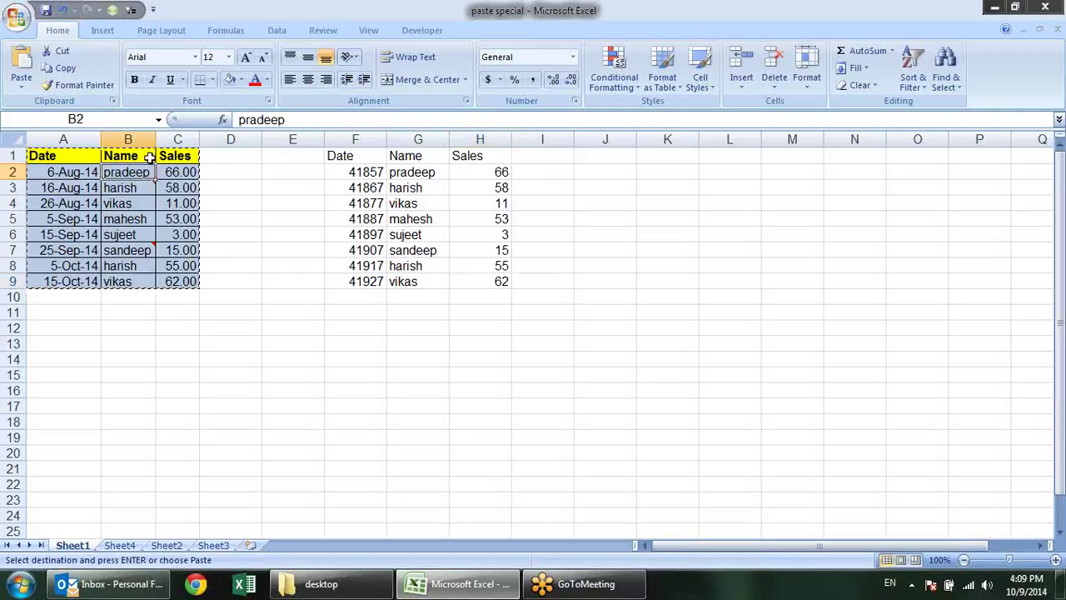
type("sand")
key("Return")
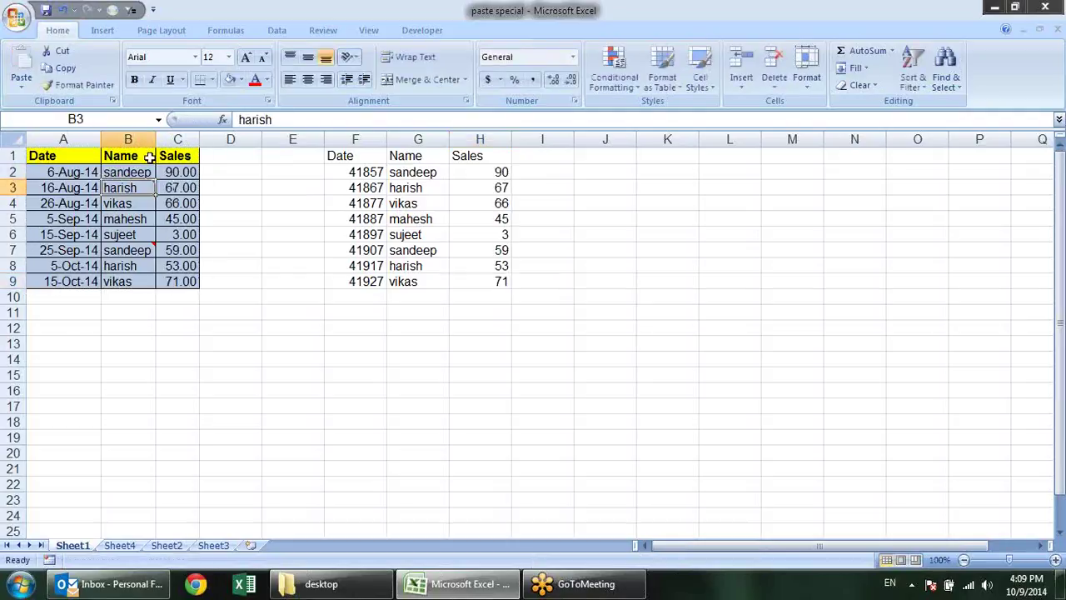
left_click(429, 175)
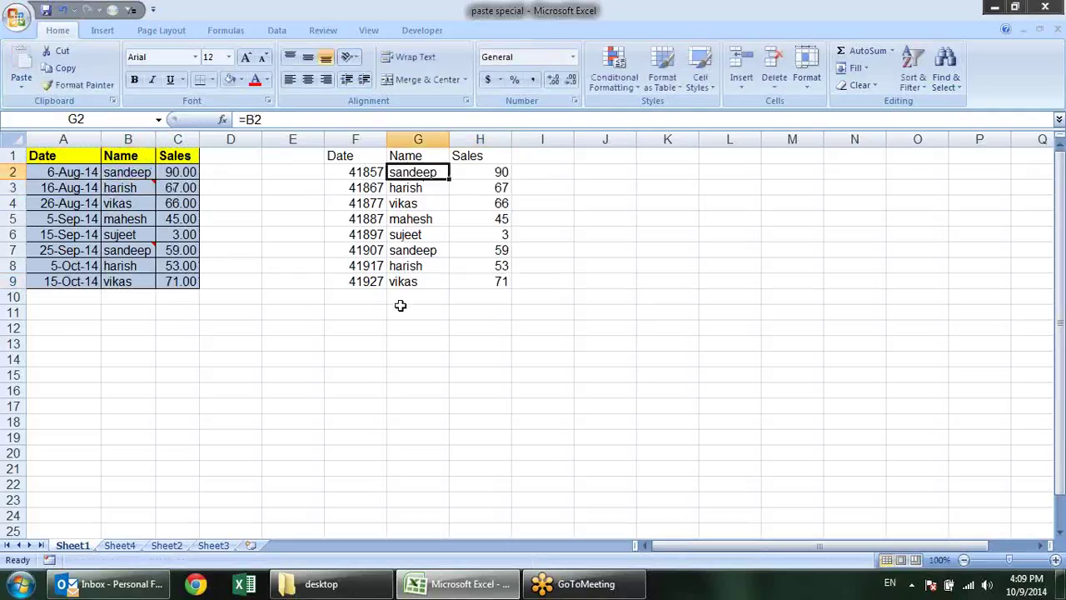
left_click_drag(56, 154, 204, 283)
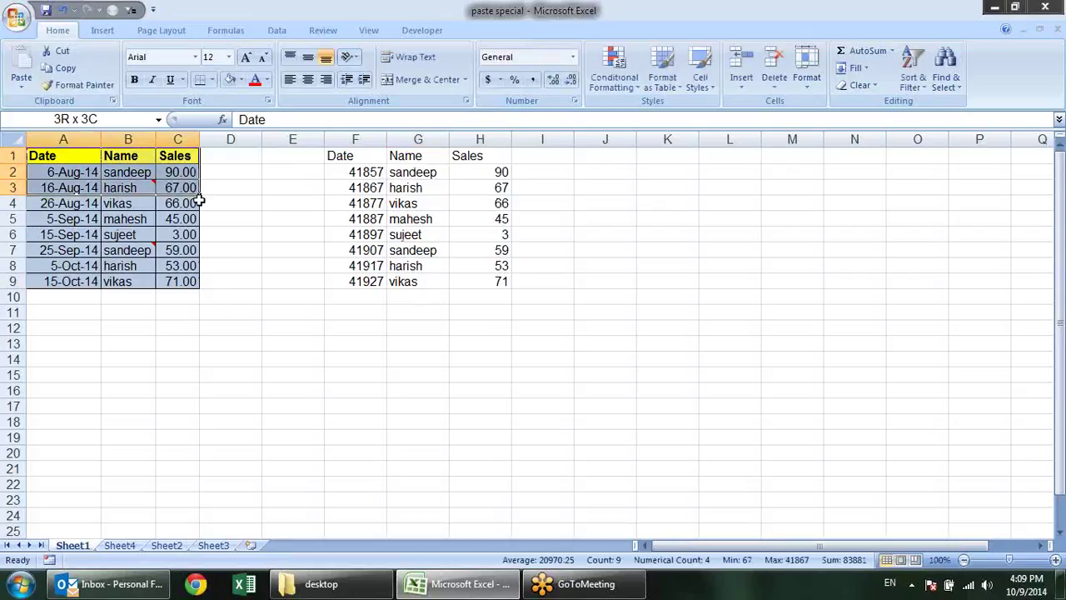
key("ctrl+c")
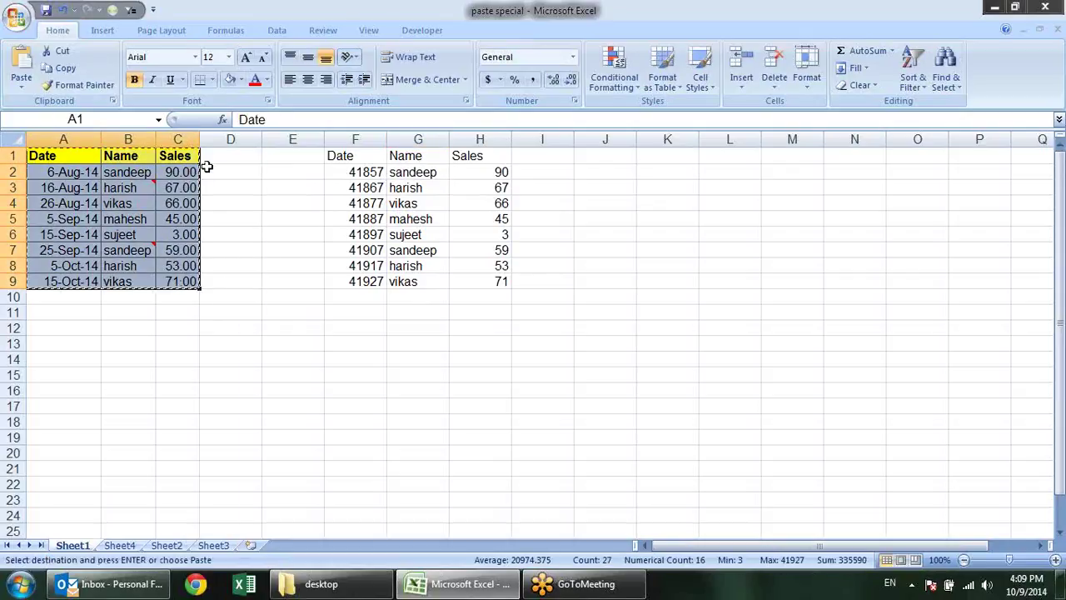
- Paste the source formats and column widths onto F1:H9 via Paste Special
left_click(345, 157)
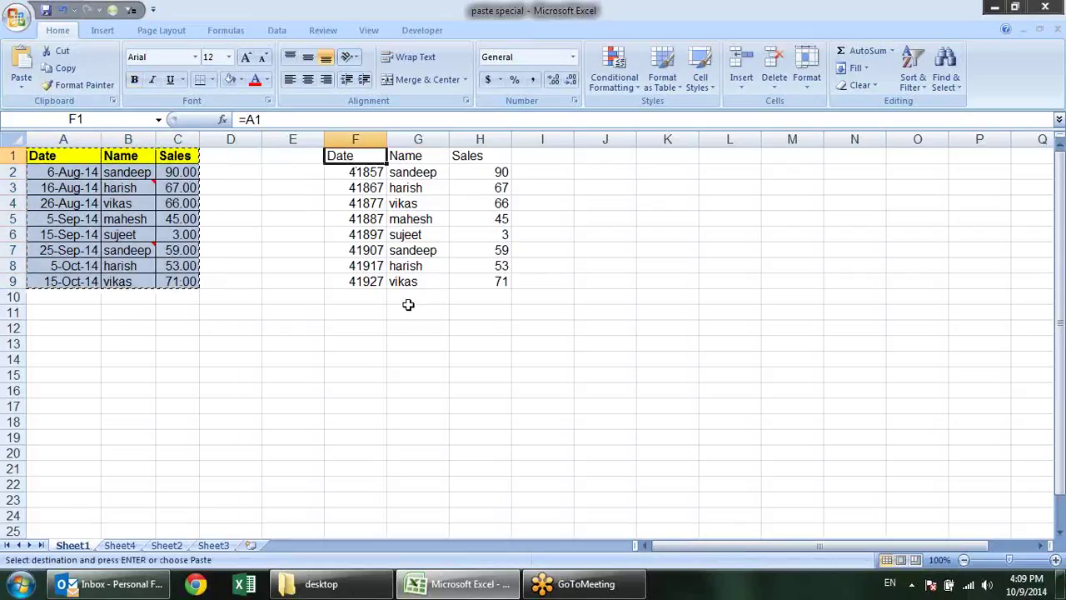
key("alt+e")
key("s")
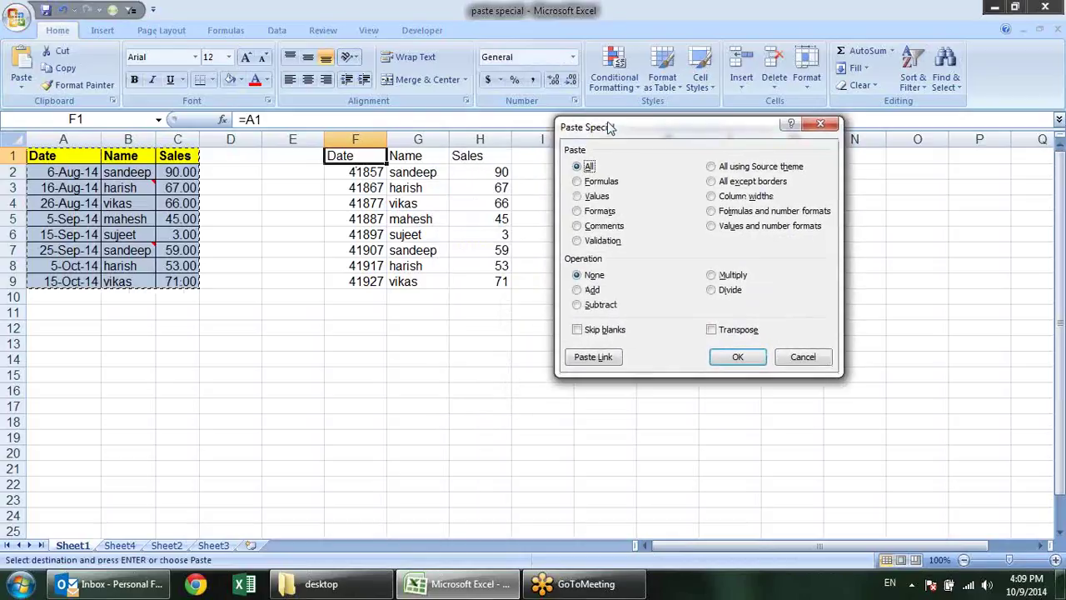
left_click_drag(498, 166, 605, 119)
left_click(585, 202)
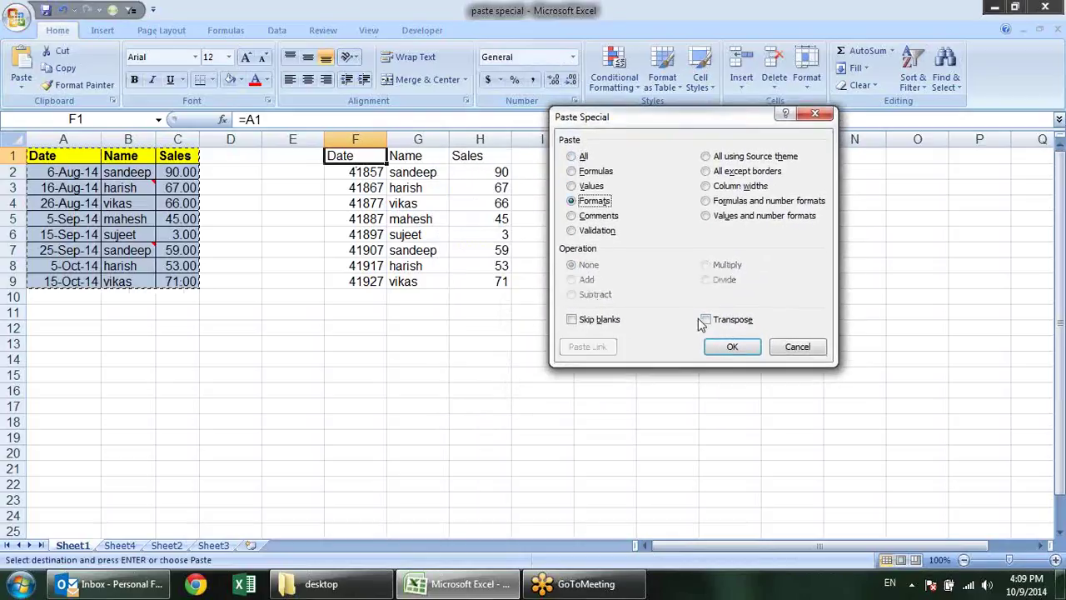
left_click(730, 347)
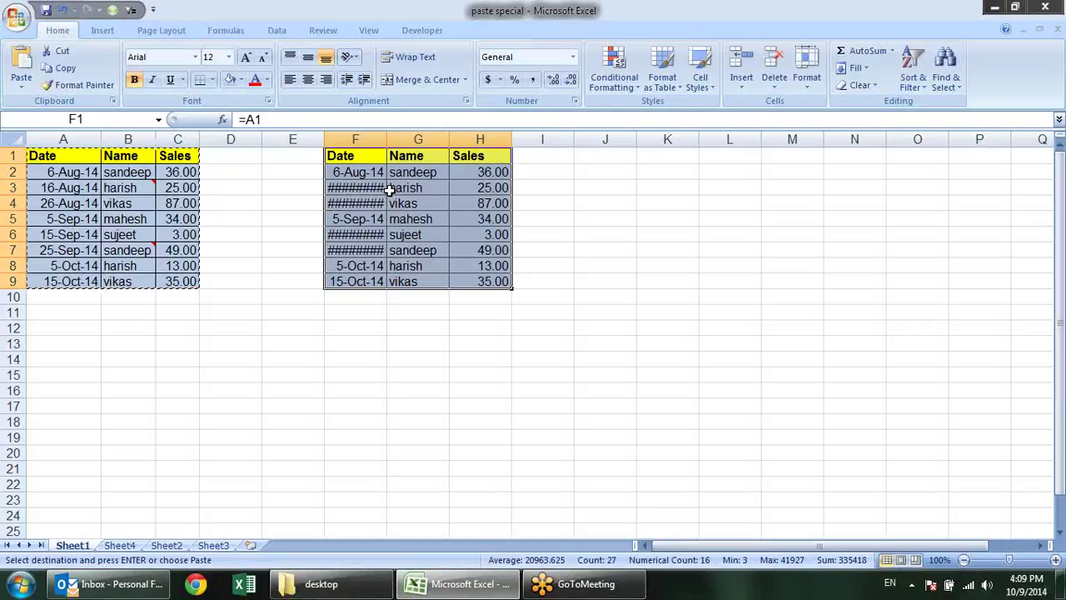
key("ctrl+alt+v")
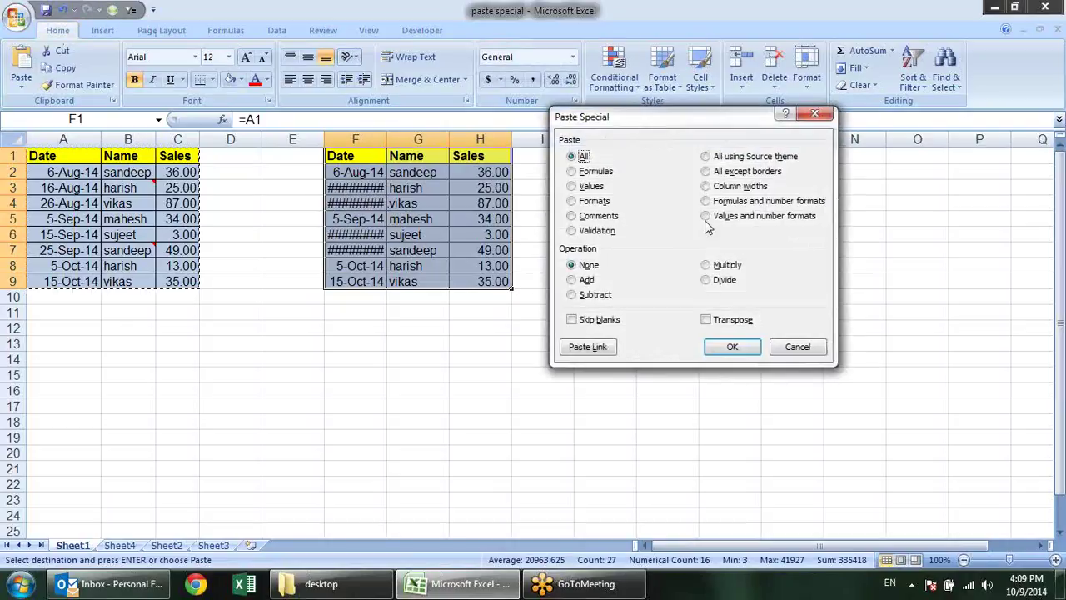
left_click(706, 186)
left_click(728, 347)
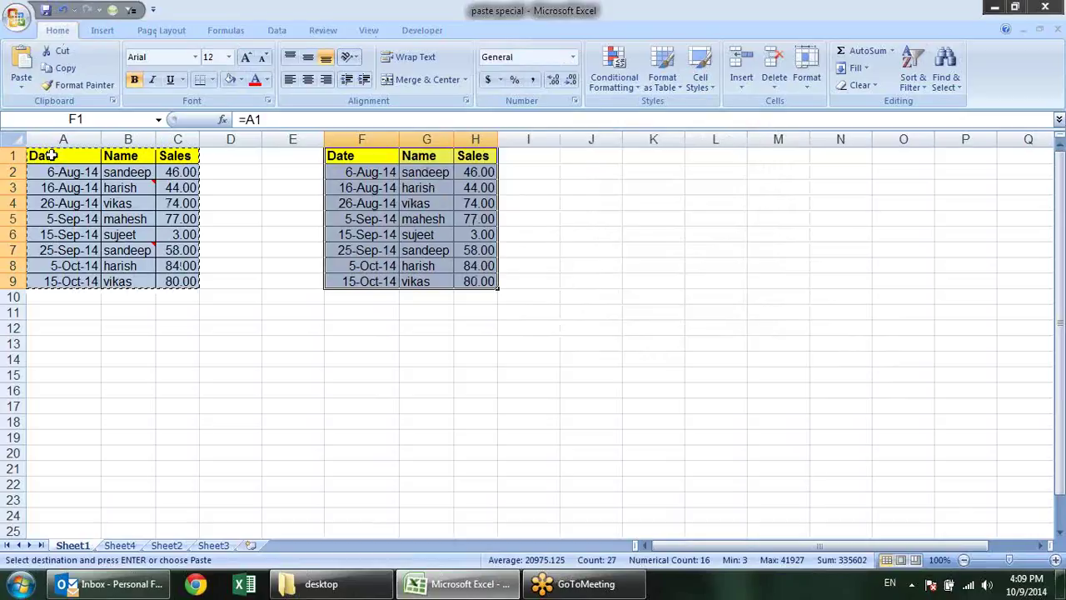
- Change B2 to Pradeep, check G2 mirrors it, then select columns F–H for deletion
left_click(145, 172)
mouse_move(130, 254)
type("Pr")
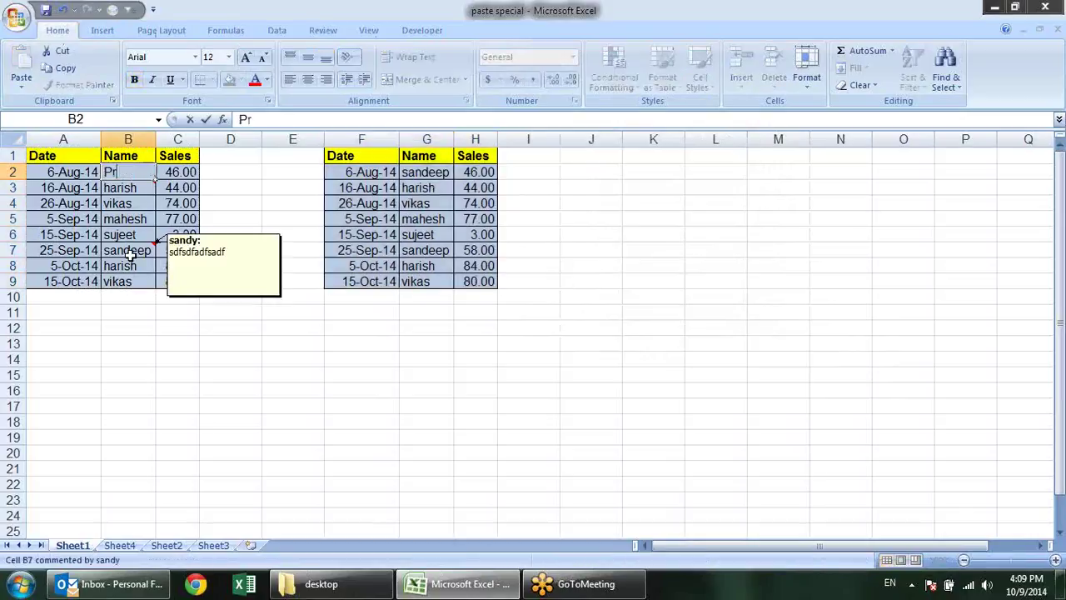
type("adeep")
key("Return")
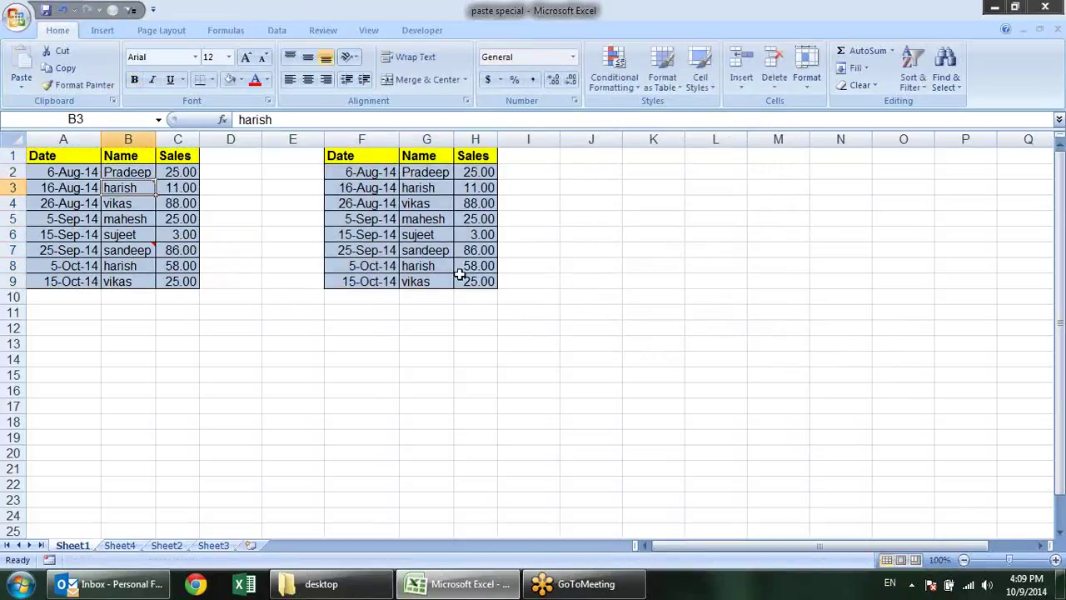
left_click(428, 173)
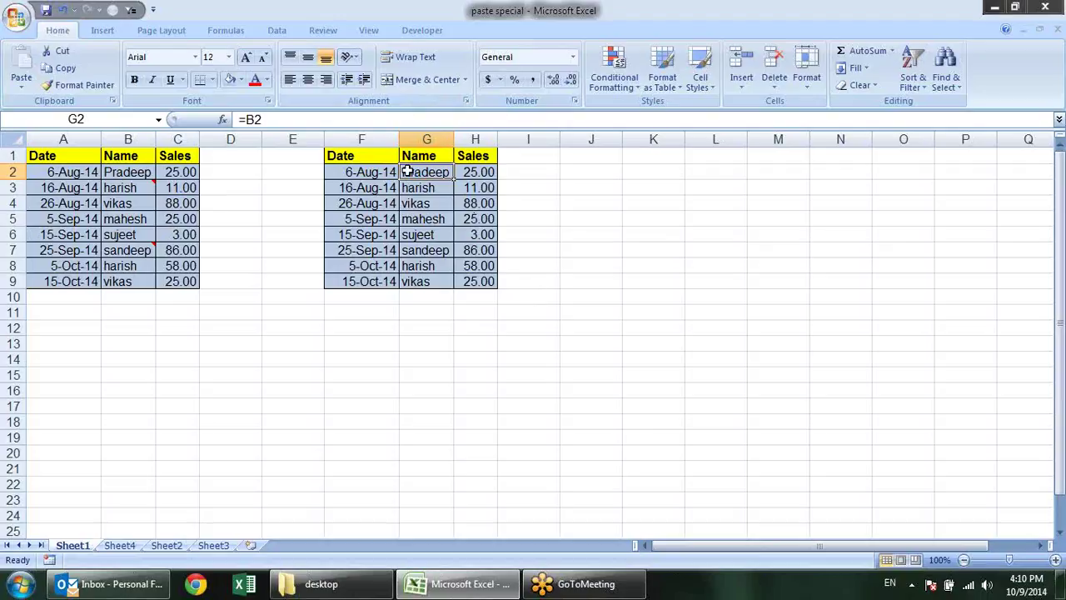
left_click_drag(356, 139, 468, 199)
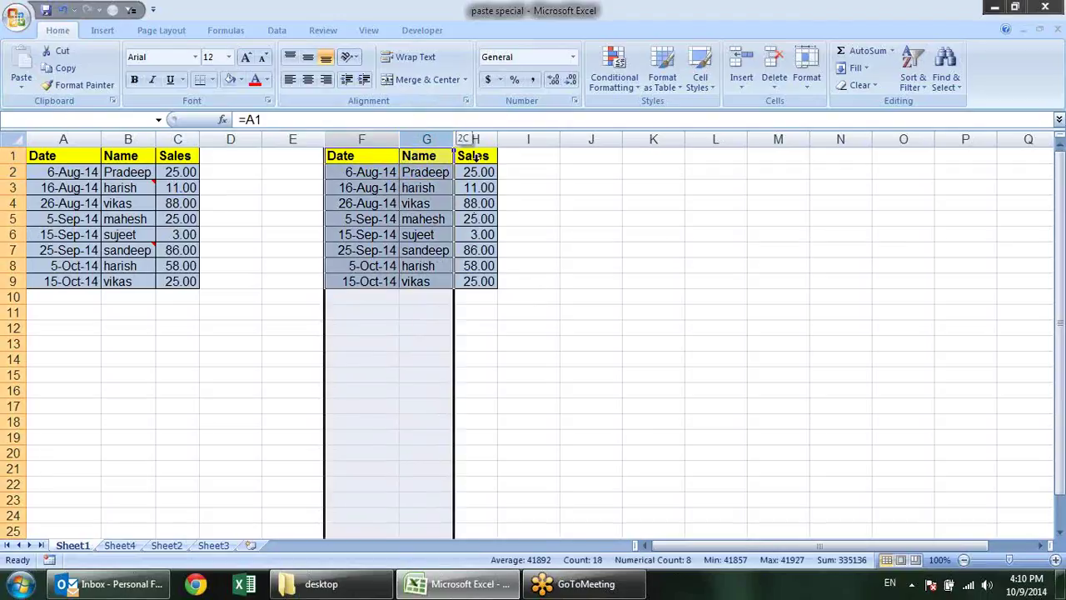
key("alt+e")
- Delete columns F–H to remove the linked copy
key("d")
left_click(520, 255)
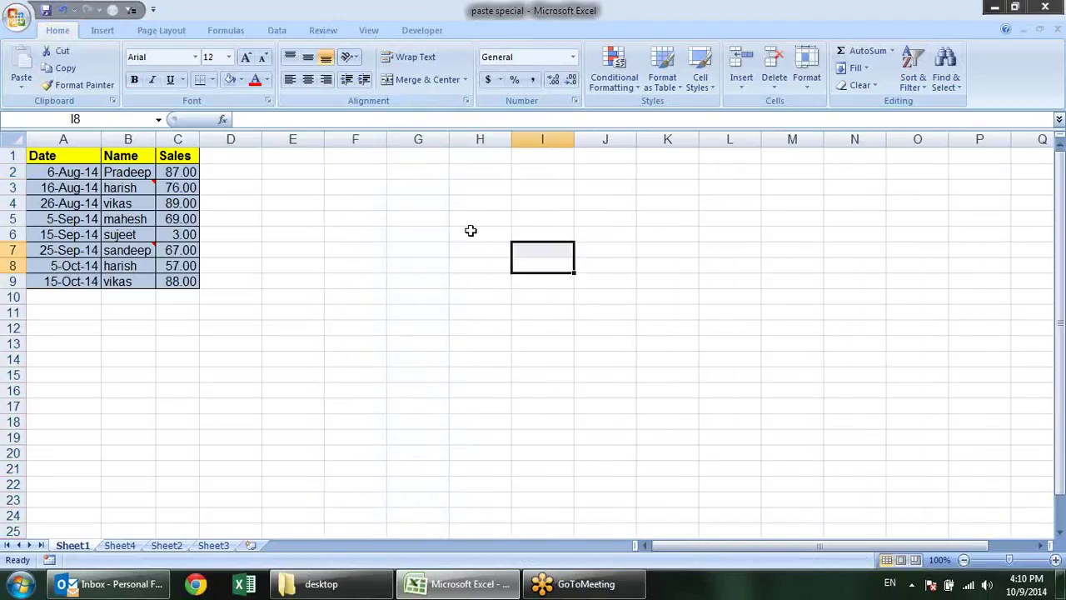
left_click(392, 246)
left_click(427, 233)
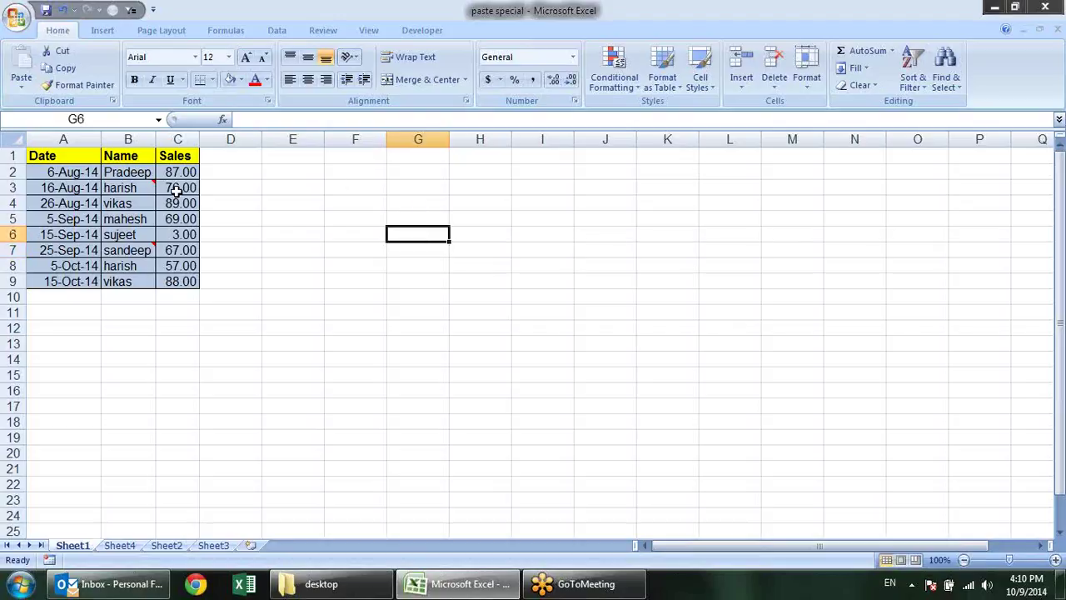
left_click_drag(58, 314, 158, 375)
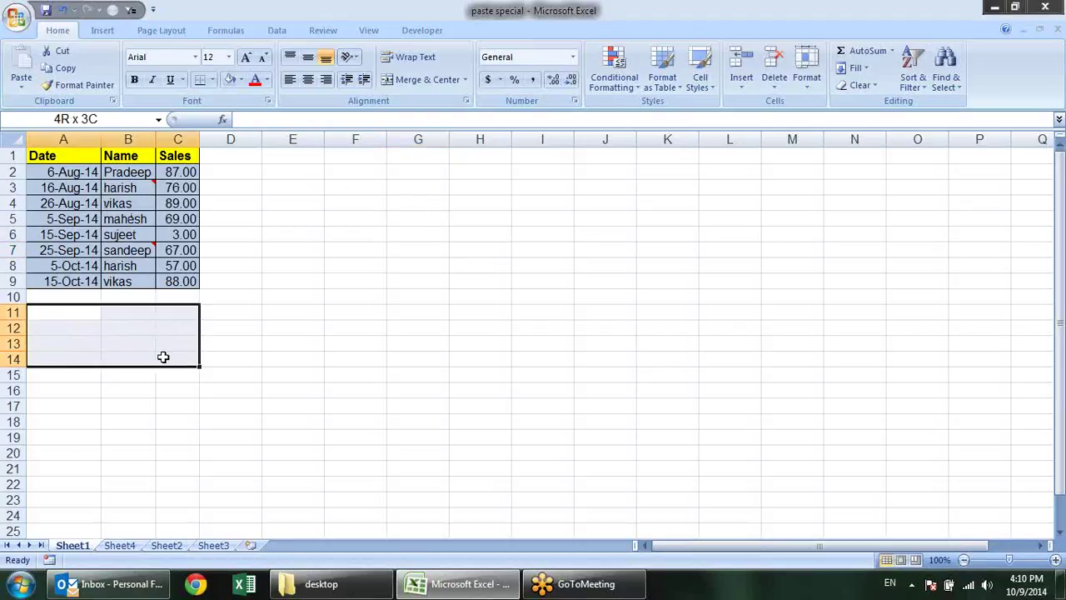
left_click(104, 315)
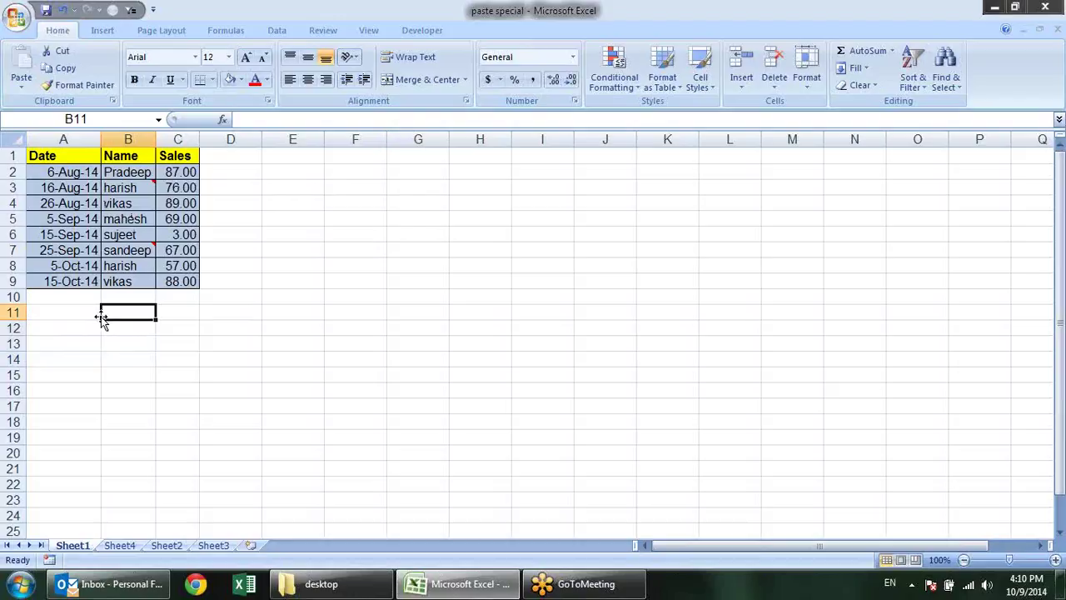
left_click(92, 311)
left_click(105, 312)
left_click(185, 312)
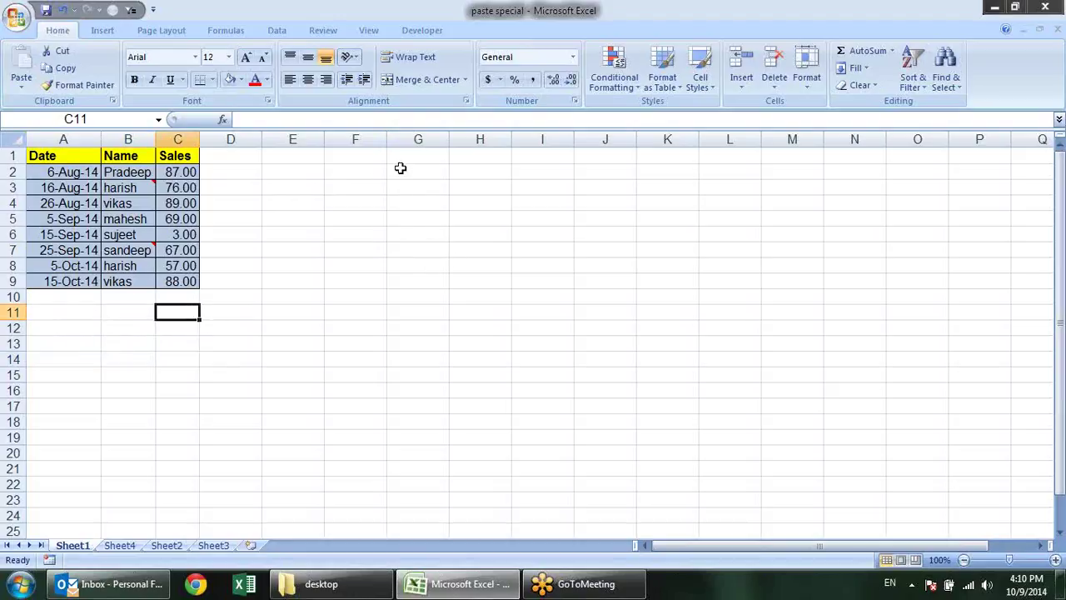
- Merge F1:G6 into one cell and fill it light grey
left_click_drag(350, 158, 431, 235)
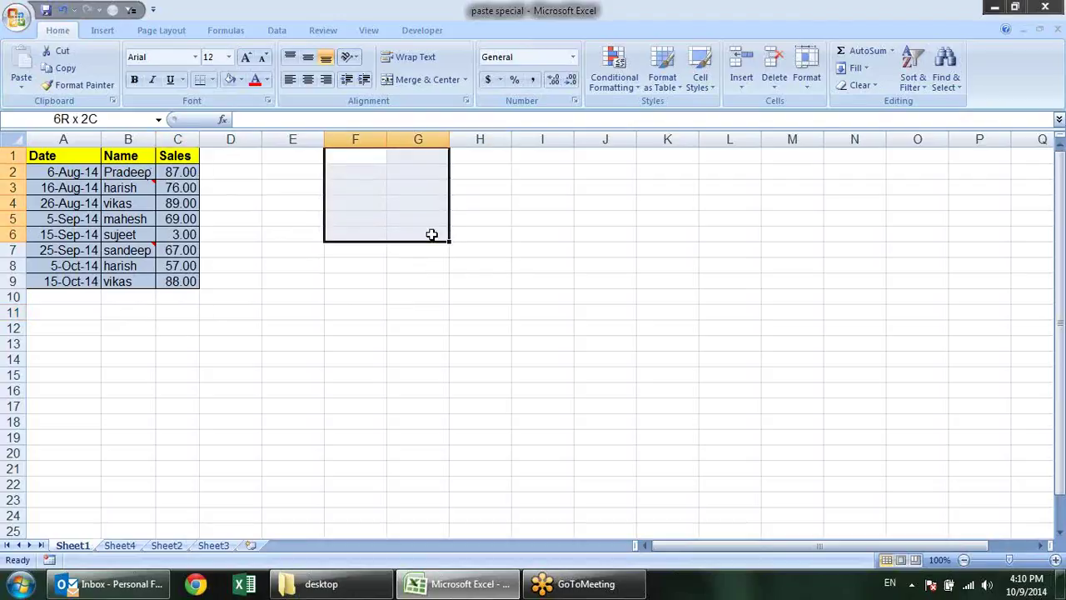
left_click(420, 79)
left_click(628, 308)
left_click(428, 198)
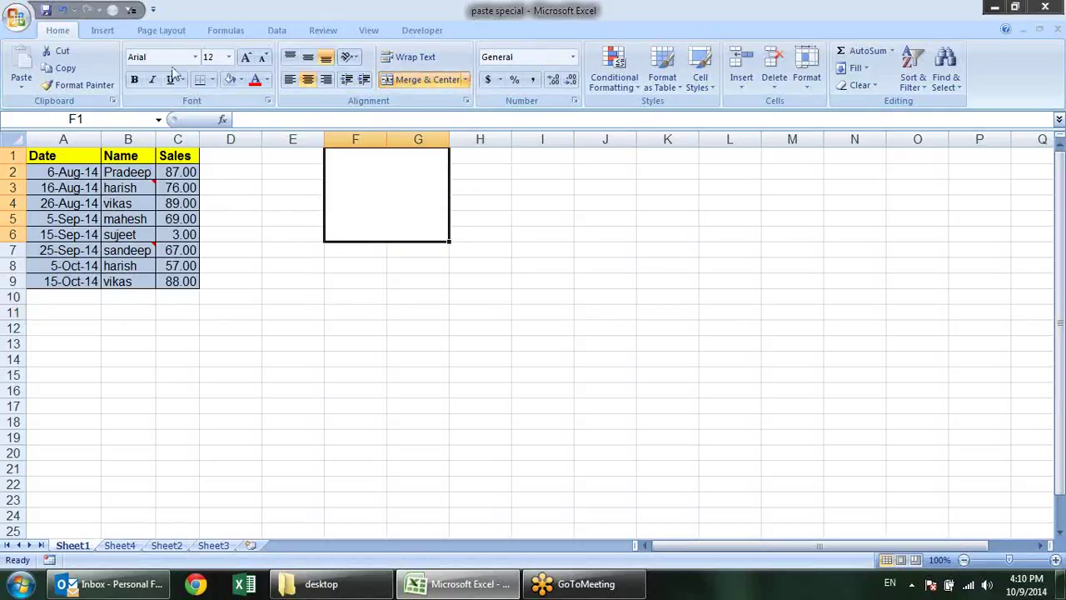
left_click(241, 79)
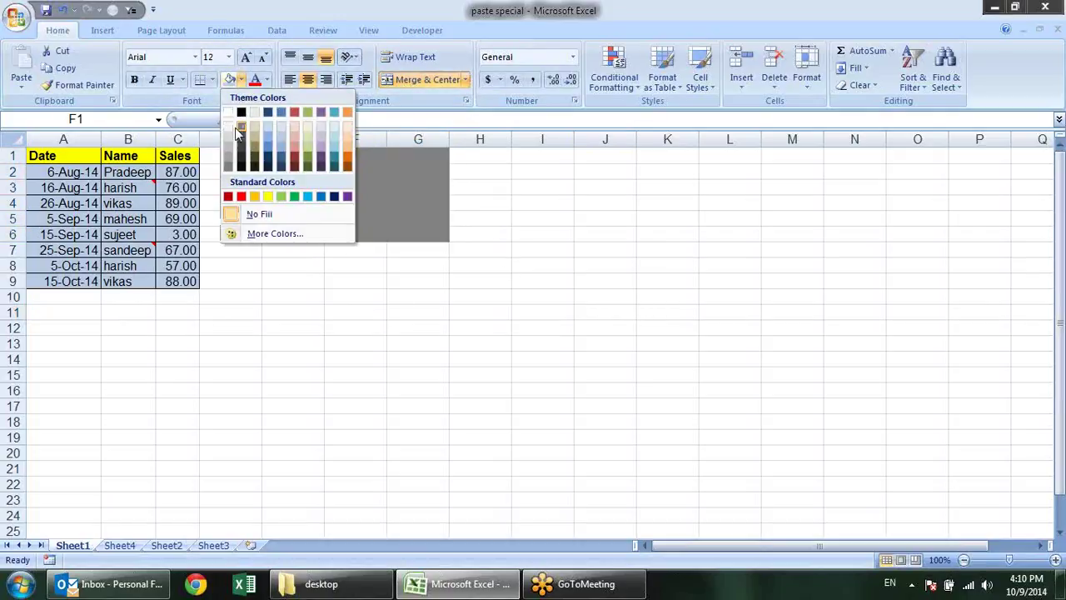
left_click(236, 127)
left_click(605, 311)
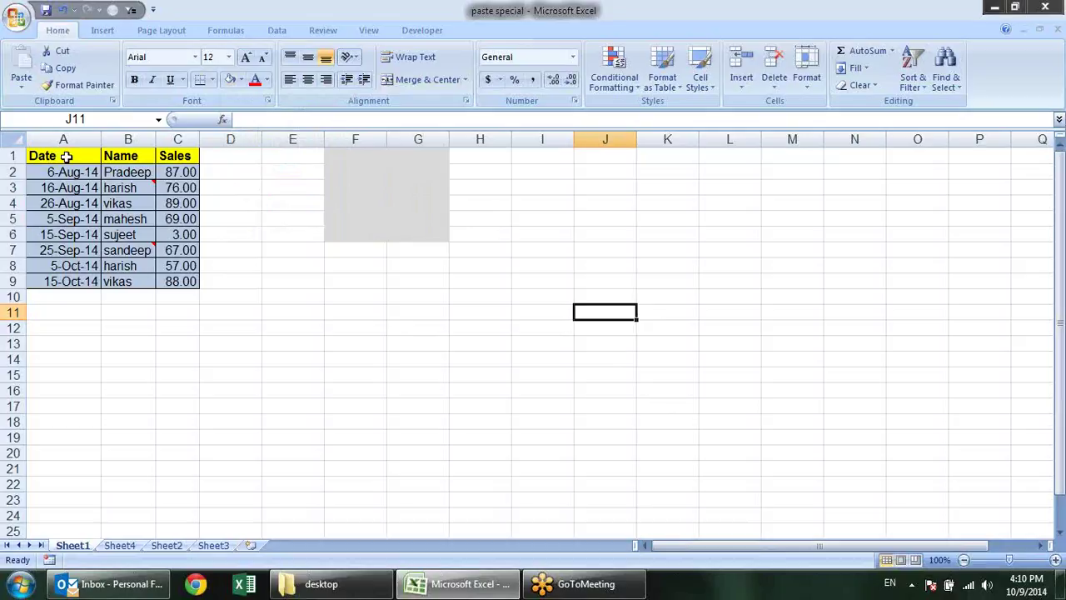
left_click_drag(66, 157, 176, 288)
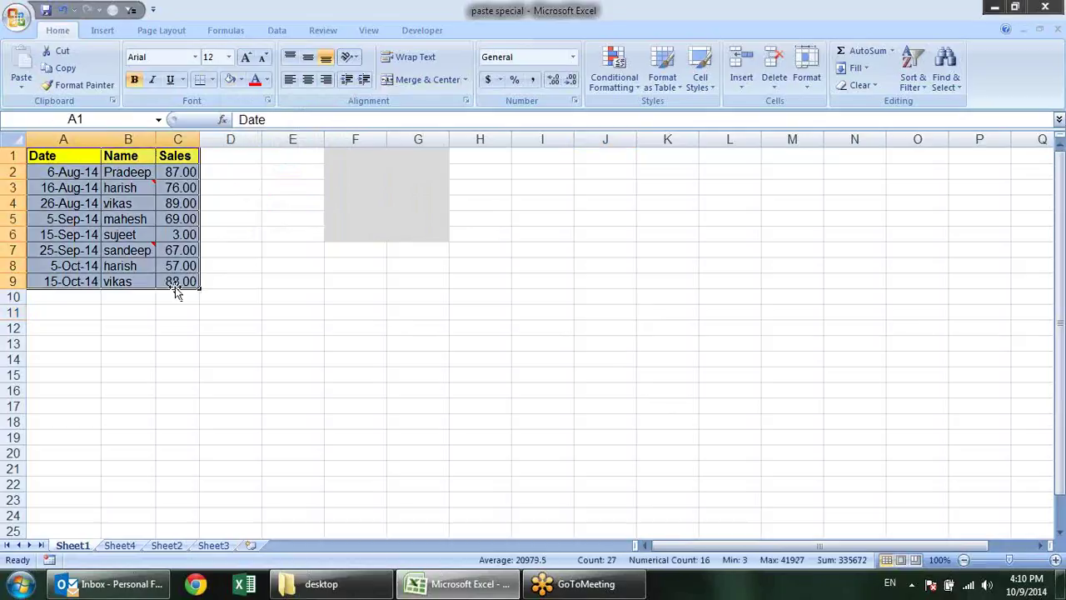
- Copy A1:C9 and paste it as a static picture with Paste as Picture
key("ctrl+c")
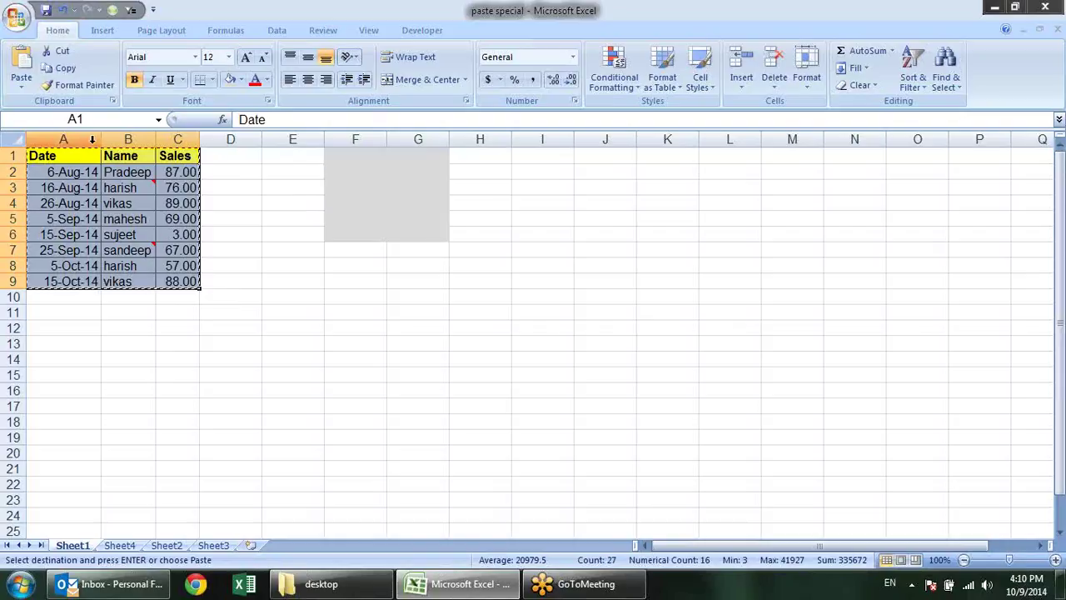
left_click(23, 90)
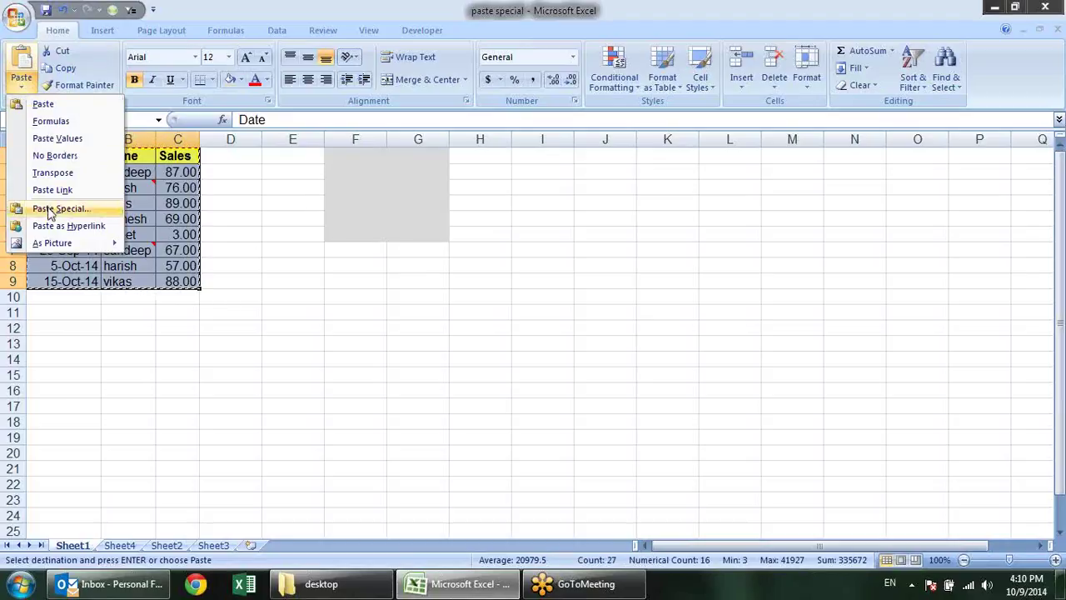
mouse_move(36, 244)
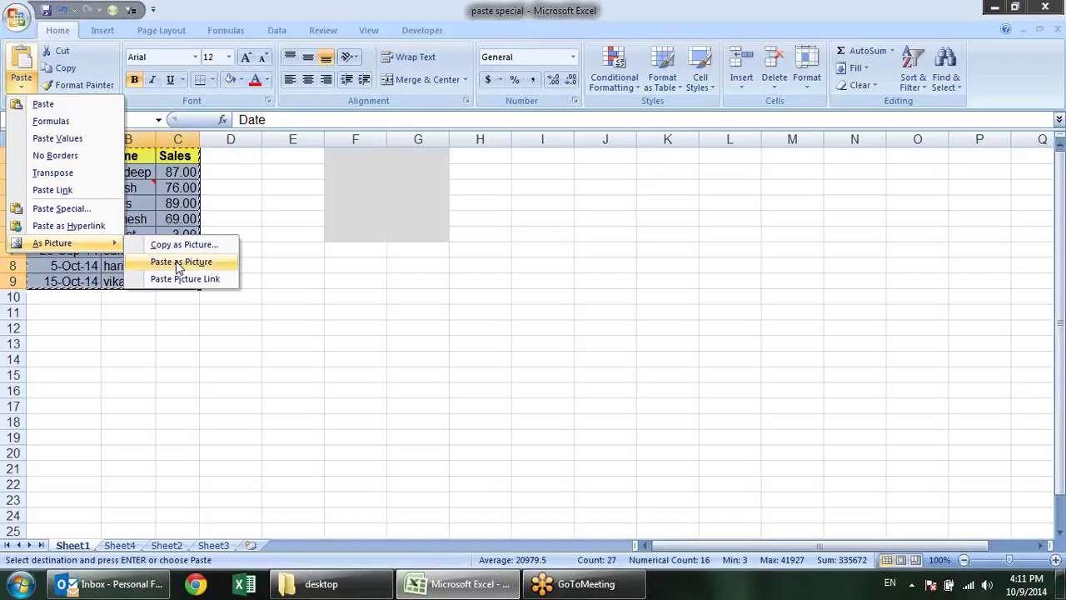
left_click(178, 263)
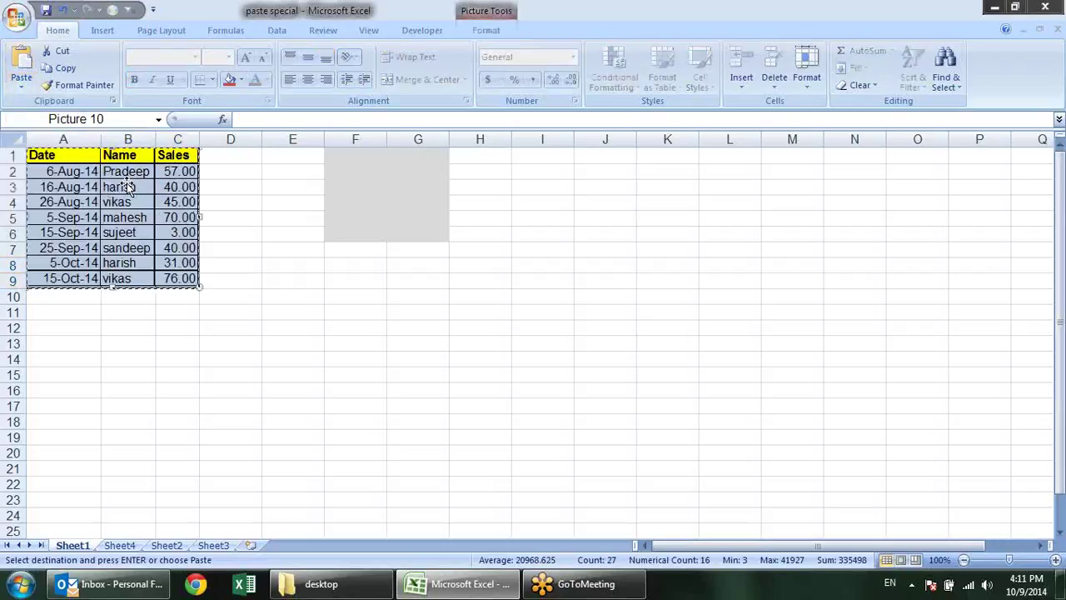
- Move the table picture over to columns F–H and hide the sheet gridlines
left_click_drag(121, 185, 420, 204)
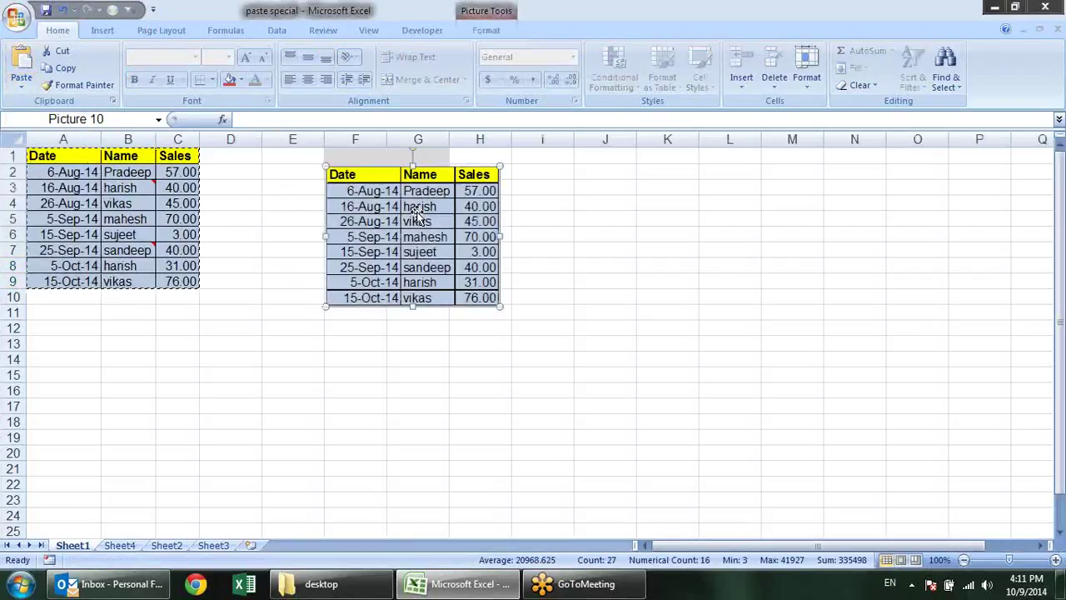
key("Escape")
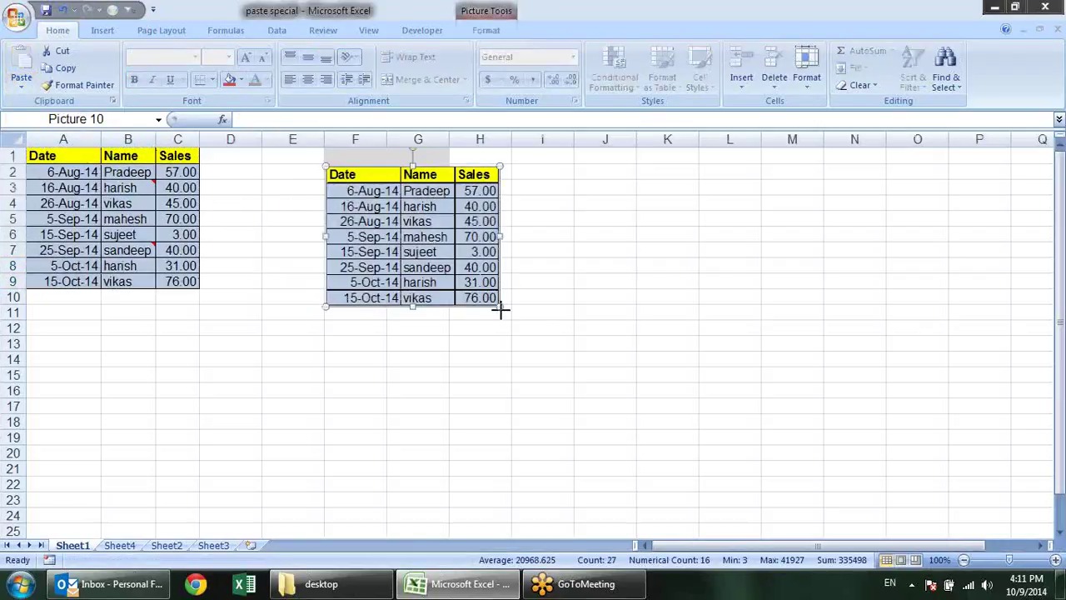
mouse_move(467, 267)
left_mouse_down()
mouse_move(429, 204)
mouse_move(457, 248)
mouse_move(449, 242)
left_mouse_up()
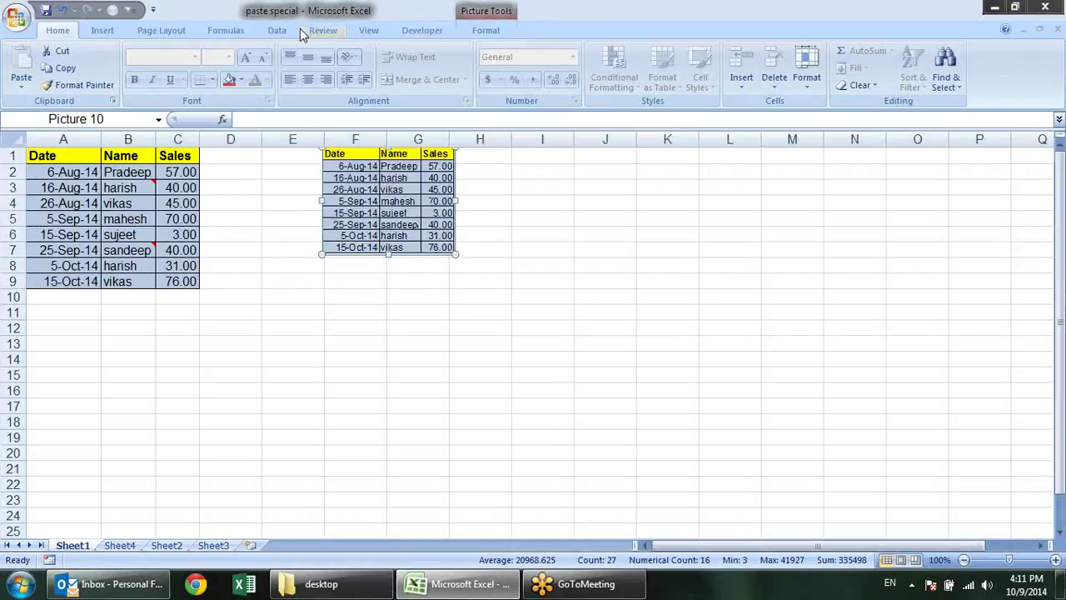
left_click(361, 32)
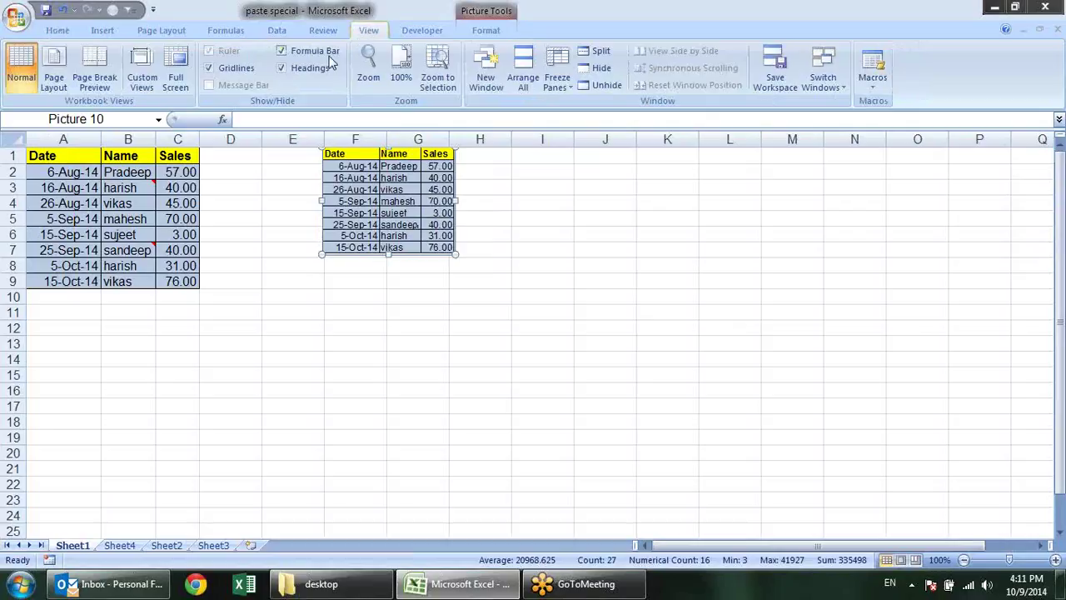
left_click(229, 71)
left_click(538, 296)
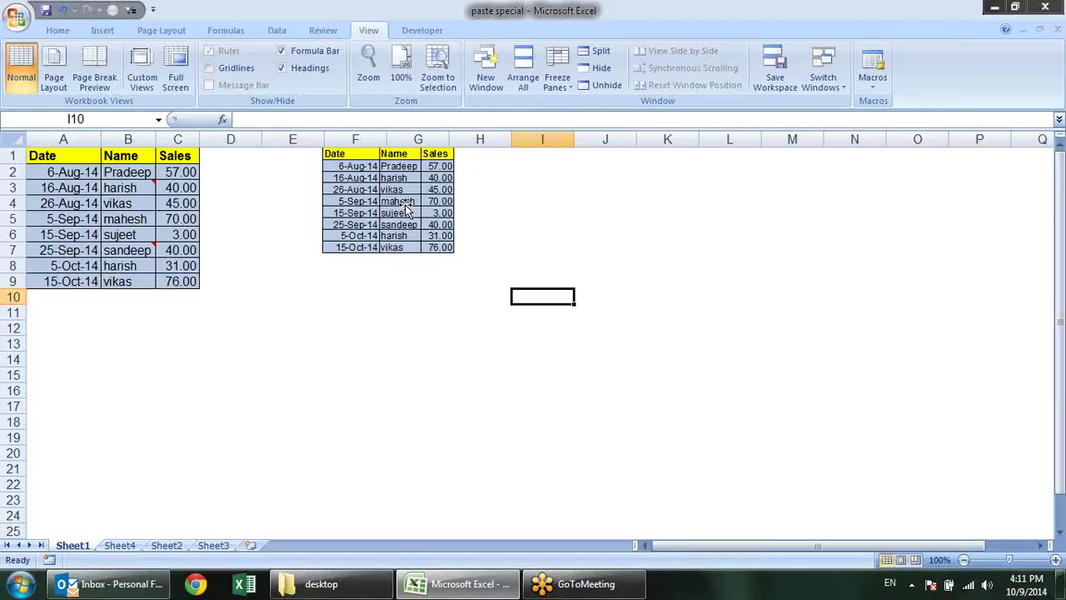
- Enlarge the table picture to span about F1:J15
left_click(431, 226)
left_click_drag(455, 253, 602, 371)
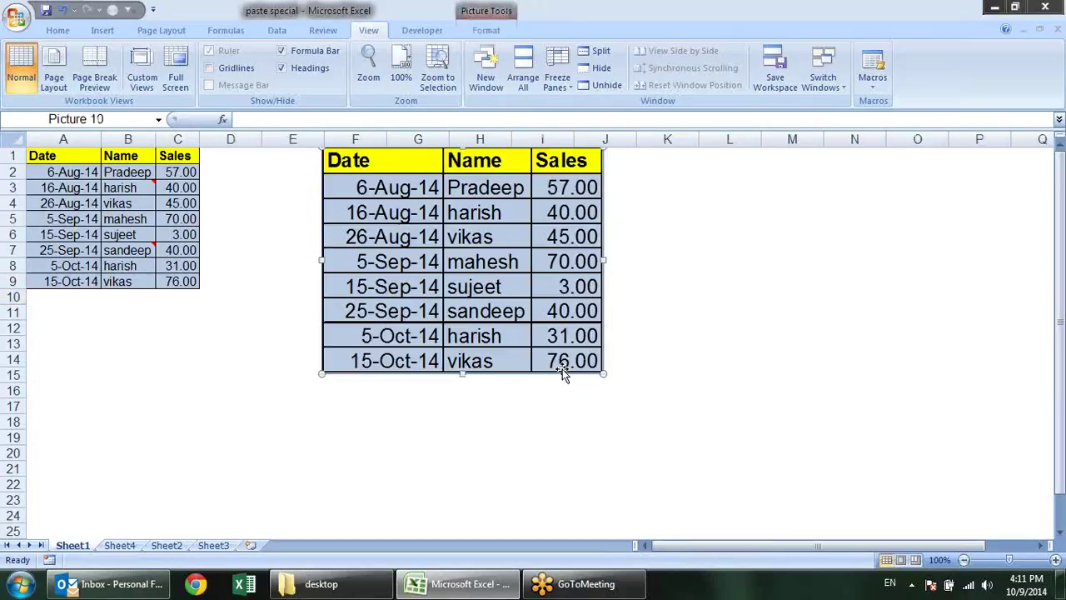
left_click(643, 360)
left_click(464, 283)
- Change B2 to sandeep and compare it with the picture, which still shows Pradeep
left_click(108, 184)
left_click(121, 169)
type("san")
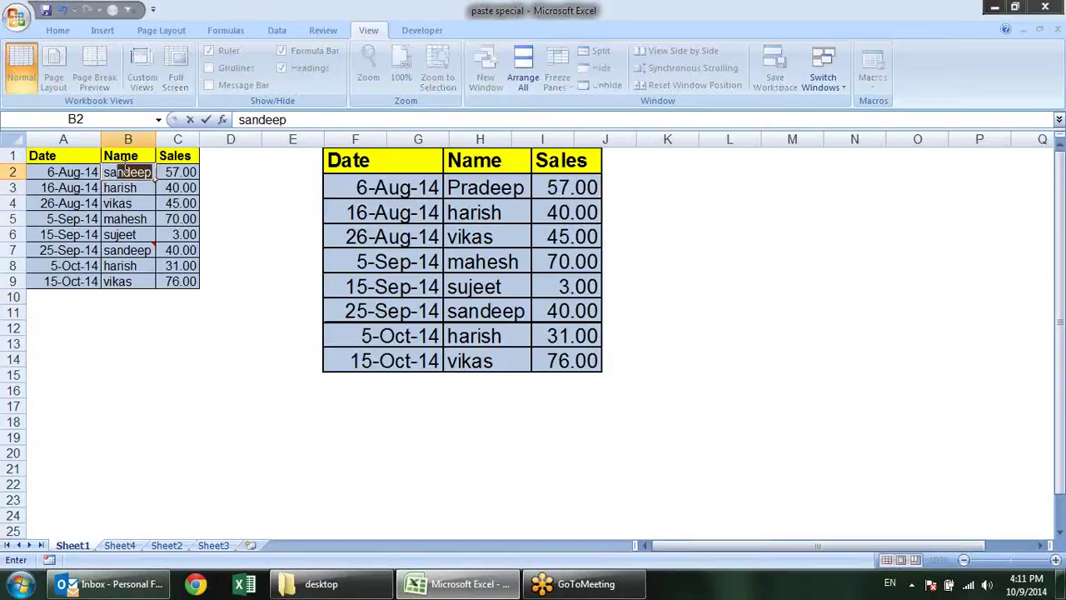
key("Return")
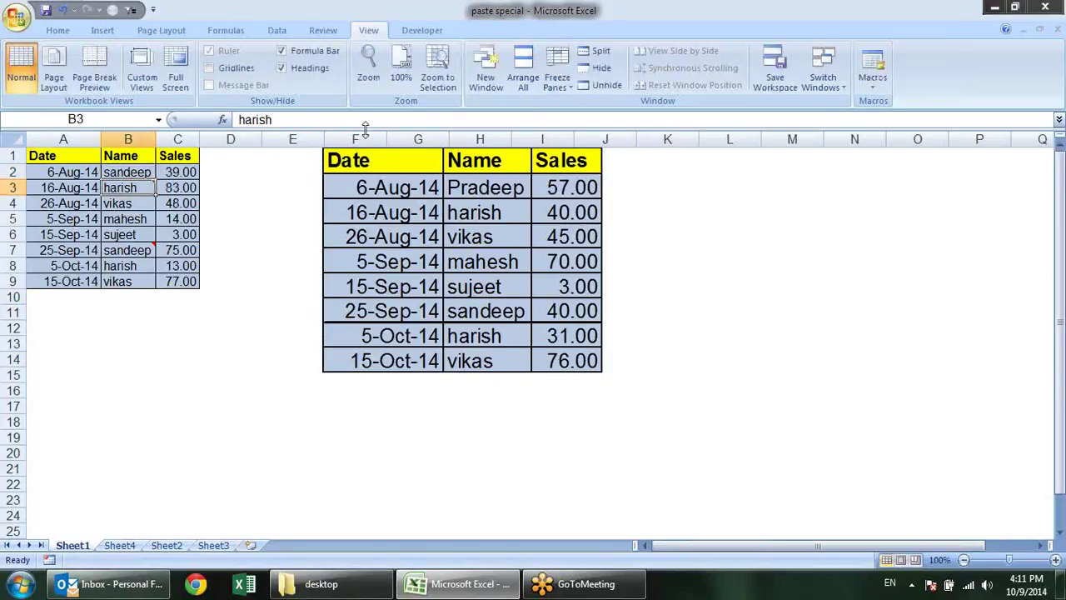
left_click(419, 222)
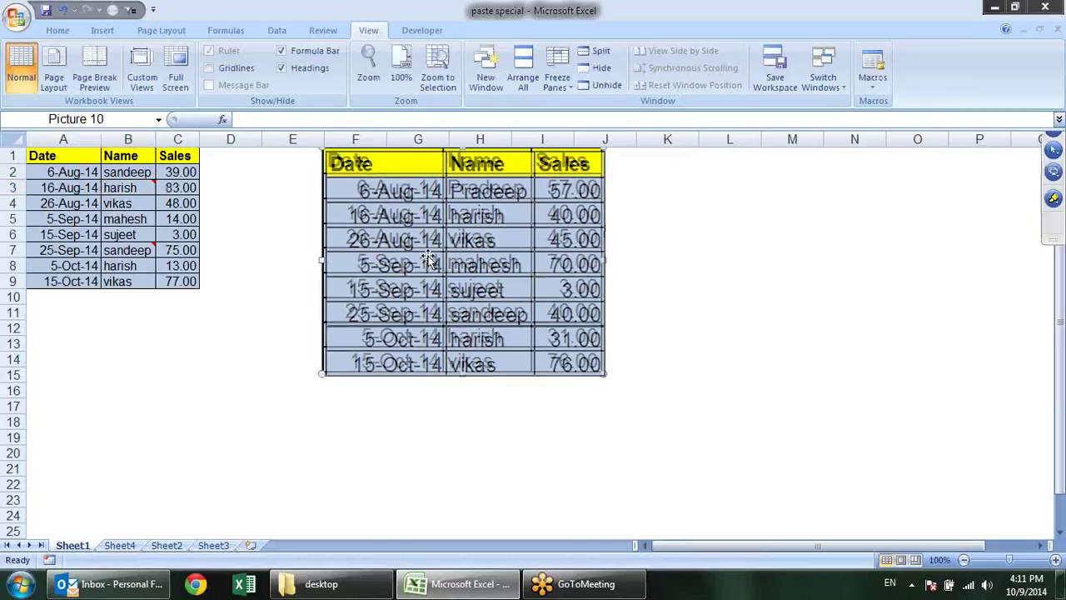
left_click_drag(419, 222, 423, 227)
- Delete the static picture, paste A1:C9 as a linked picture, and enlarge it to 160%
key("Delete")
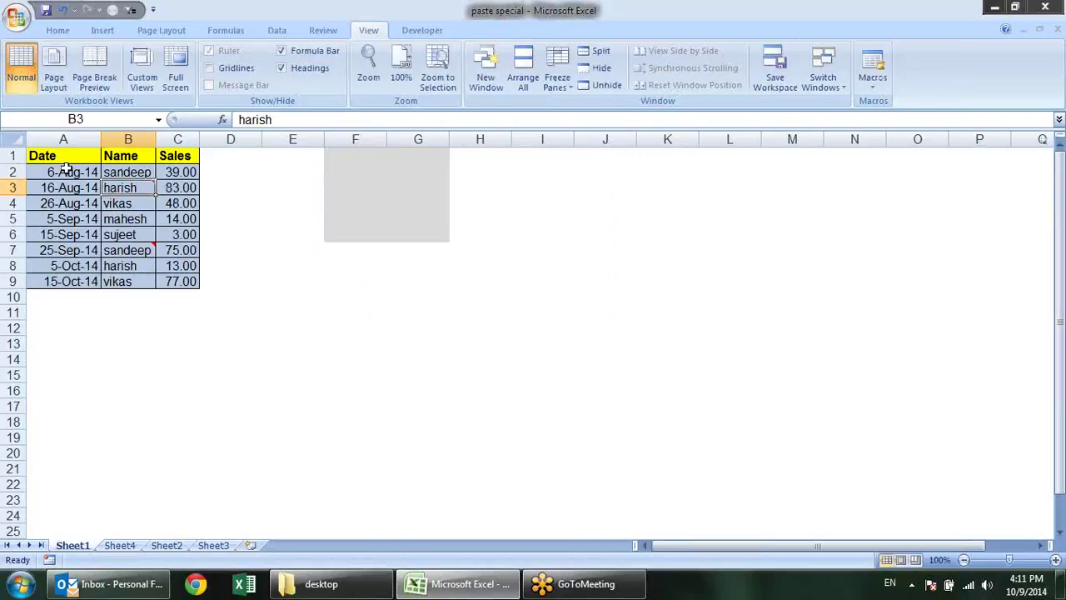
left_click_drag(67, 155, 188, 284)
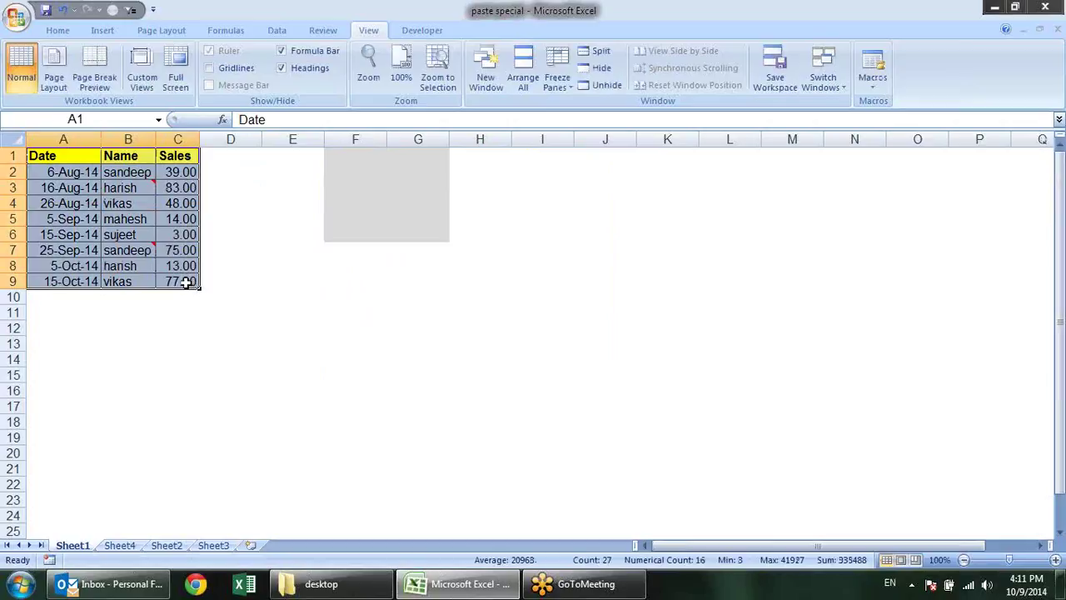
key("ctrl+c")
left_click(57, 30)
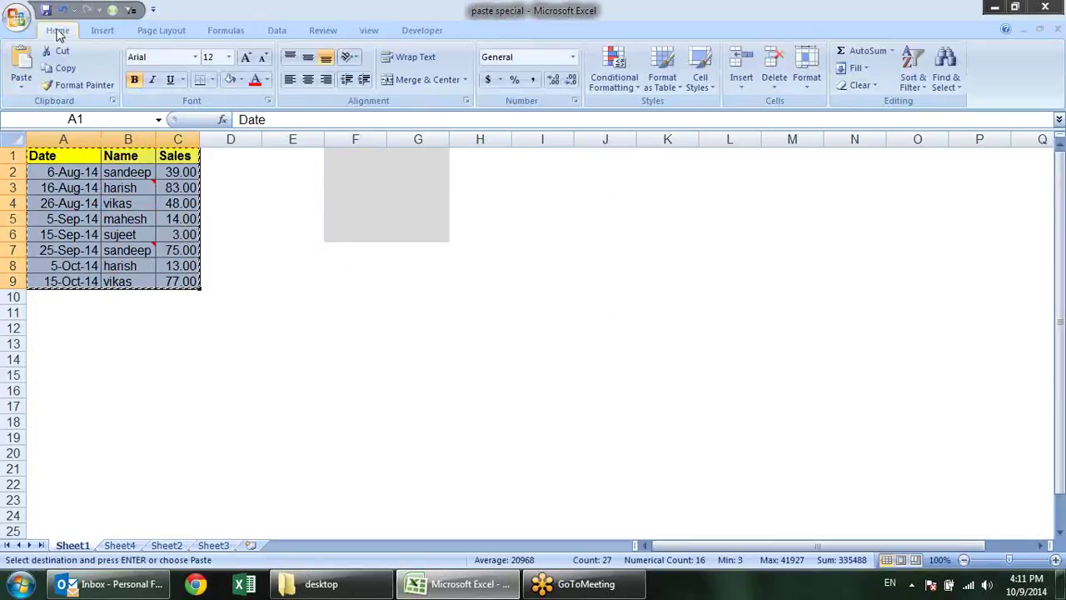
left_click(22, 86)
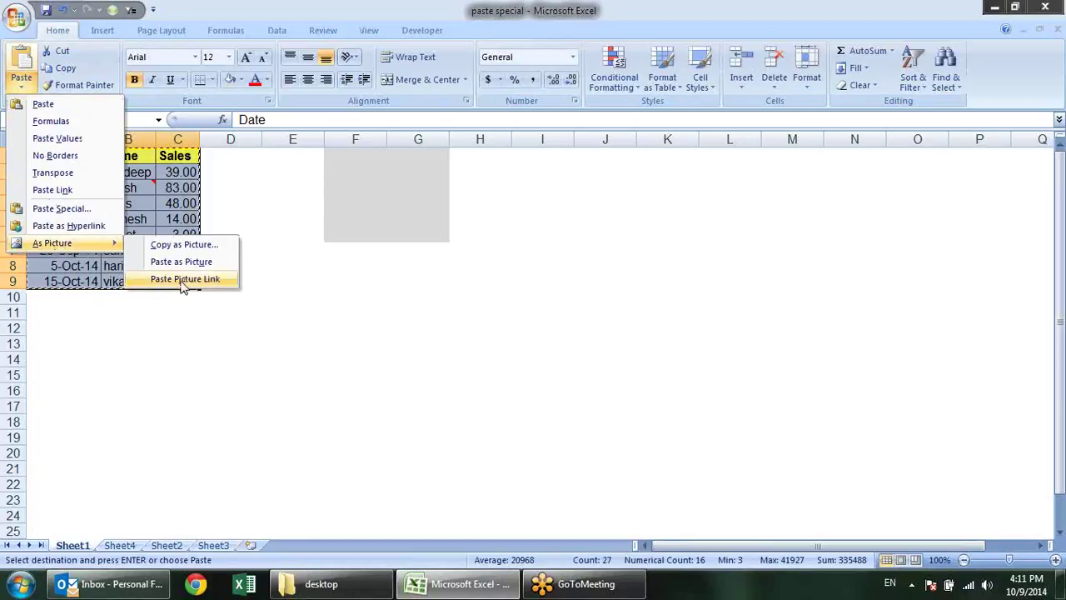
left_click(185, 280)
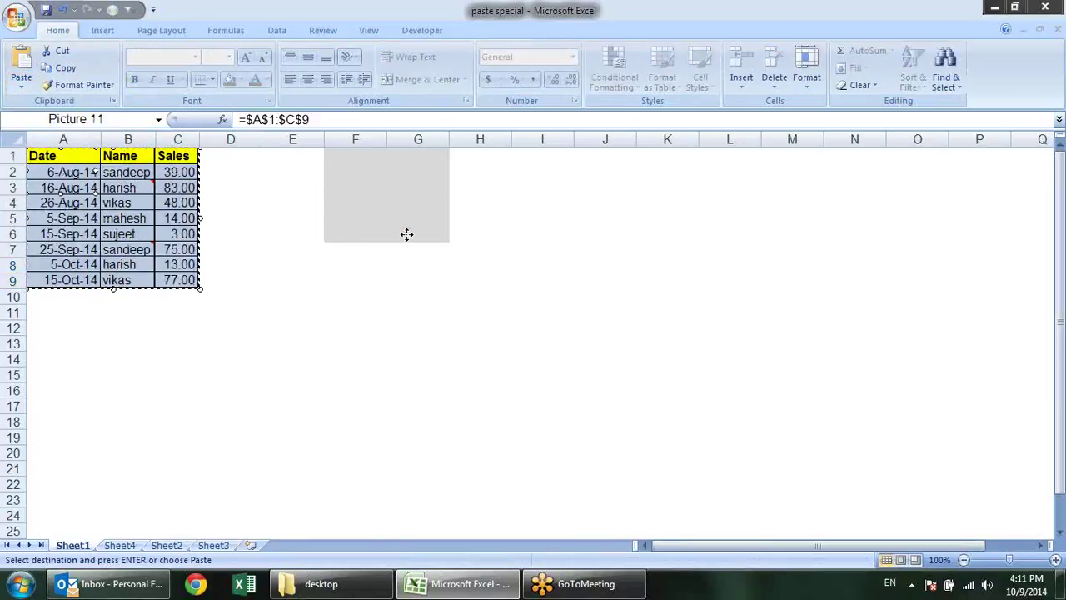
left_click_drag(476, 313, 581, 396)
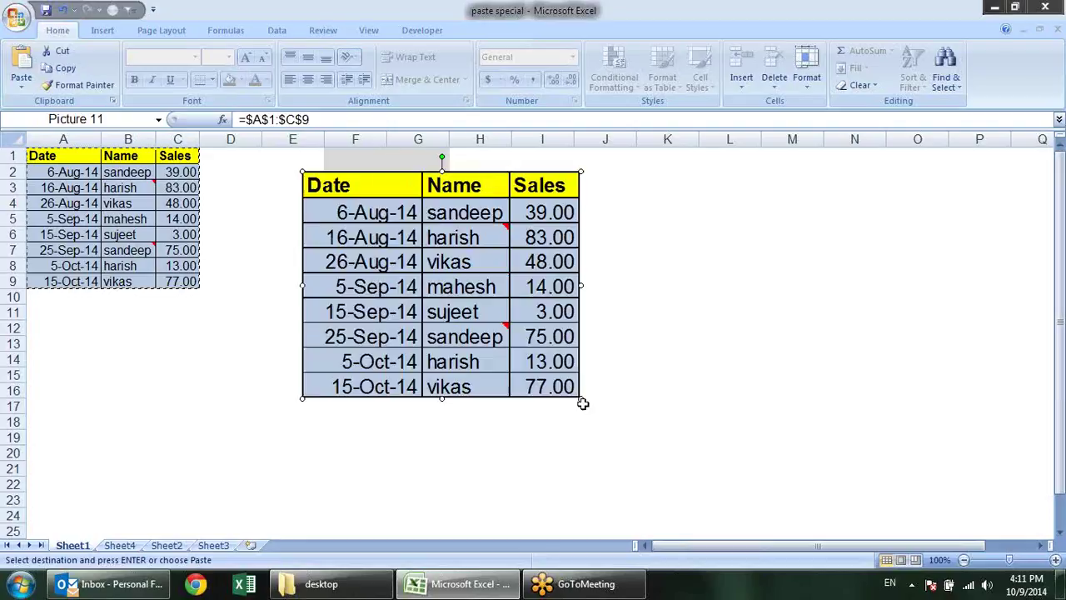
- Change B2 to Pradeep and check that the linked picture updates
left_click(140, 168)
type("Pra")
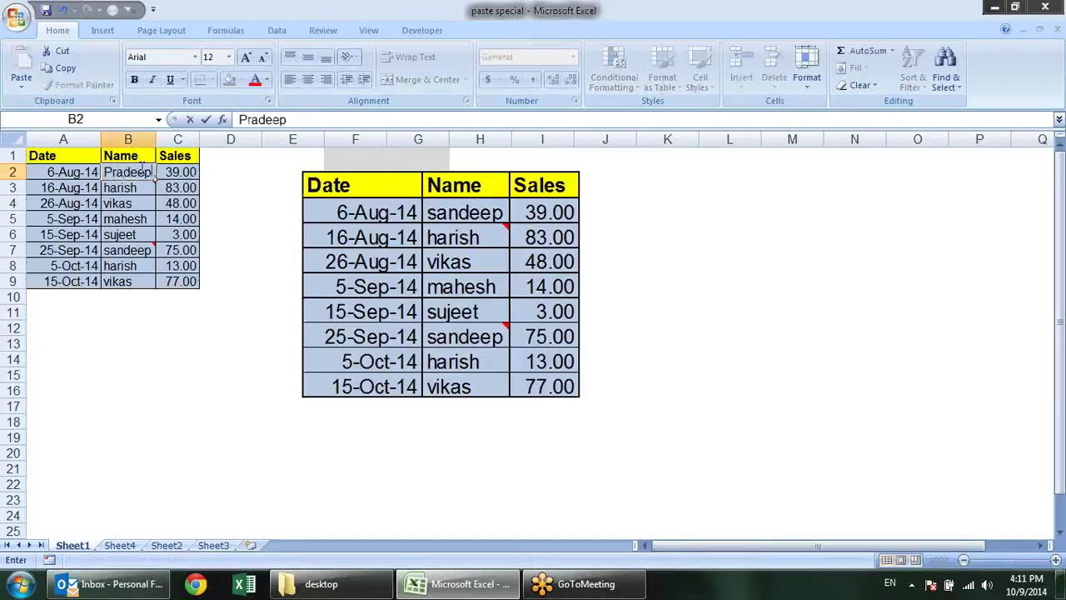
key("Return")
left_click(486, 214)
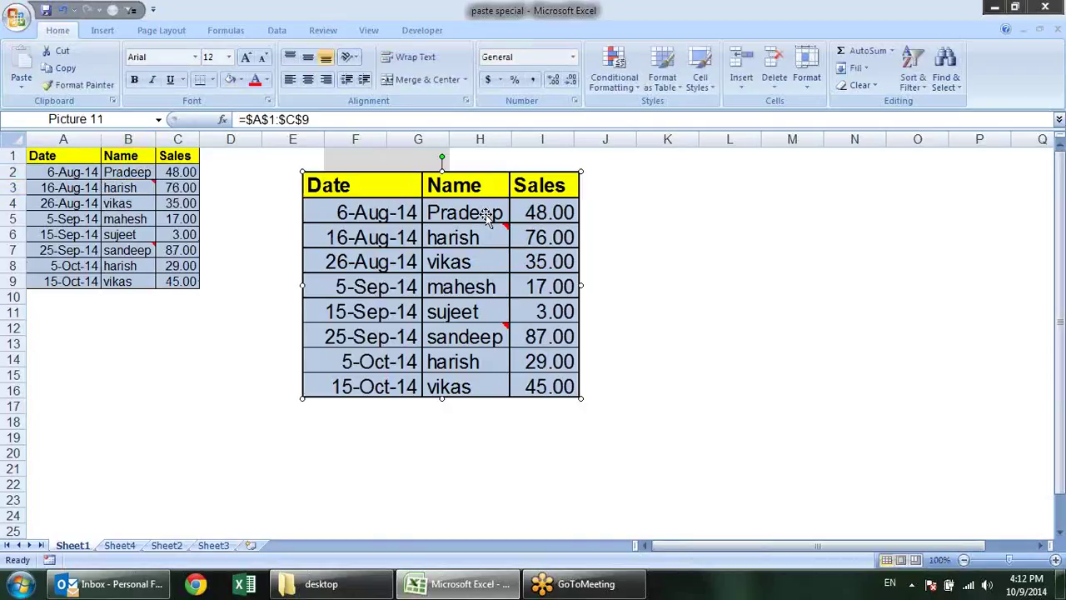
- Fill A2:B6 orange and check the linked picture mirrors it
left_click_drag(73, 173, 147, 228)
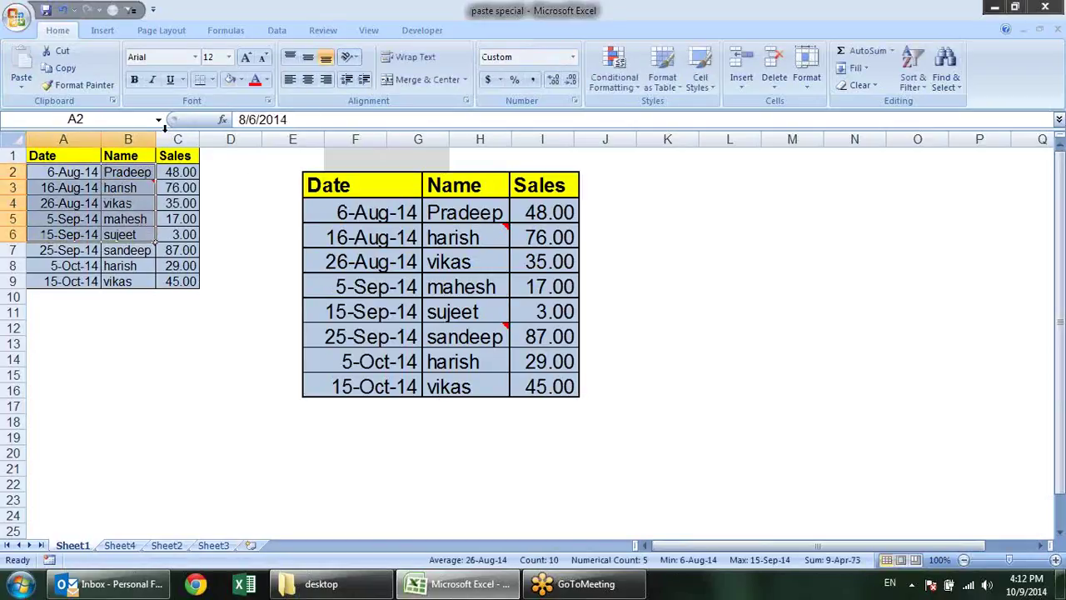
left_click(241, 80)
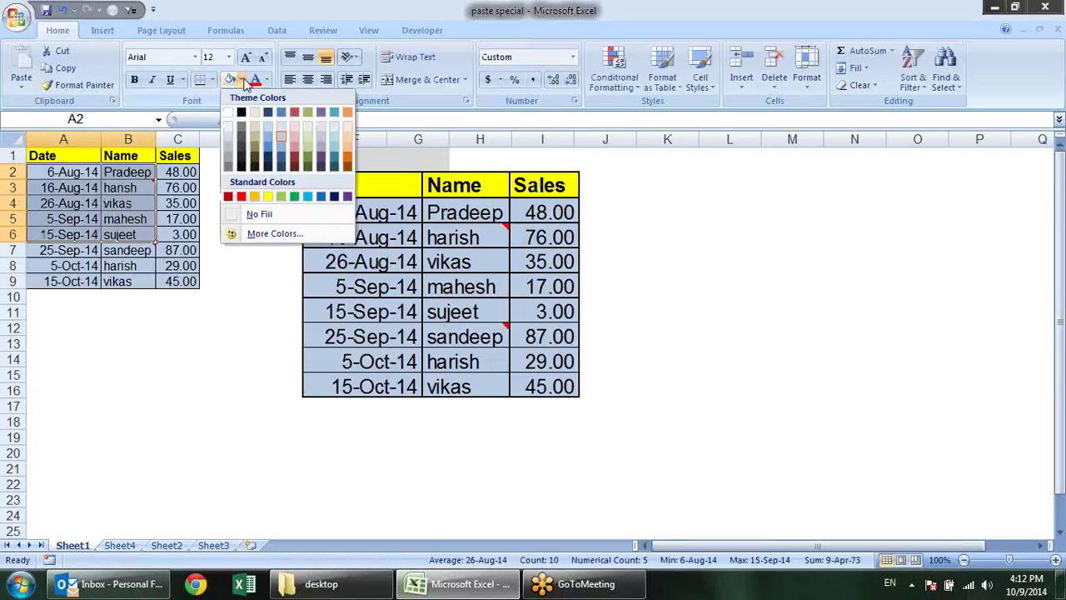
left_click(349, 153)
left_click(700, 371)
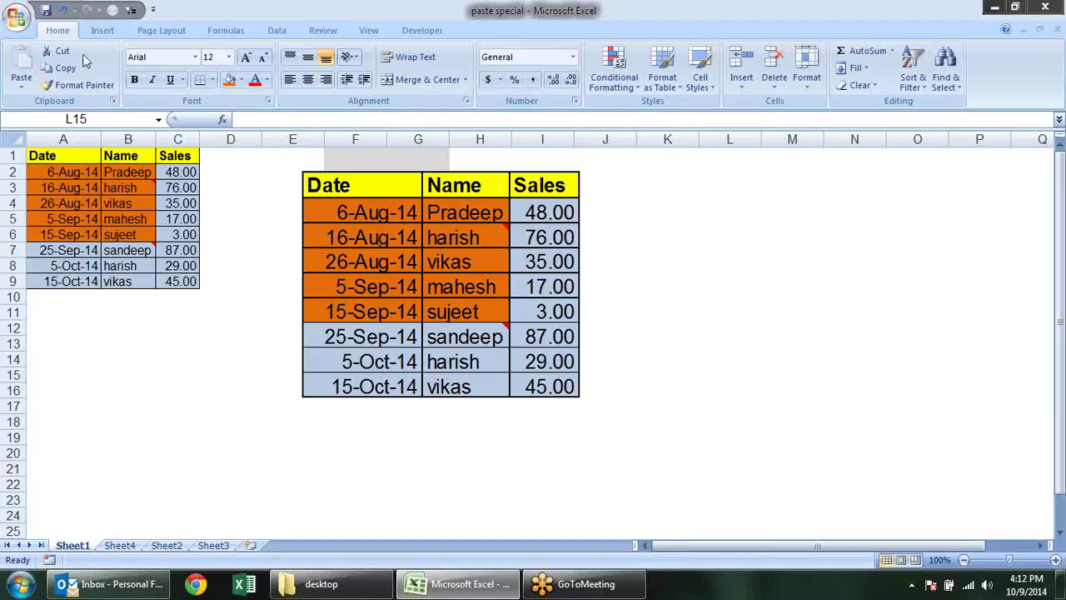
left_click(352, 187)
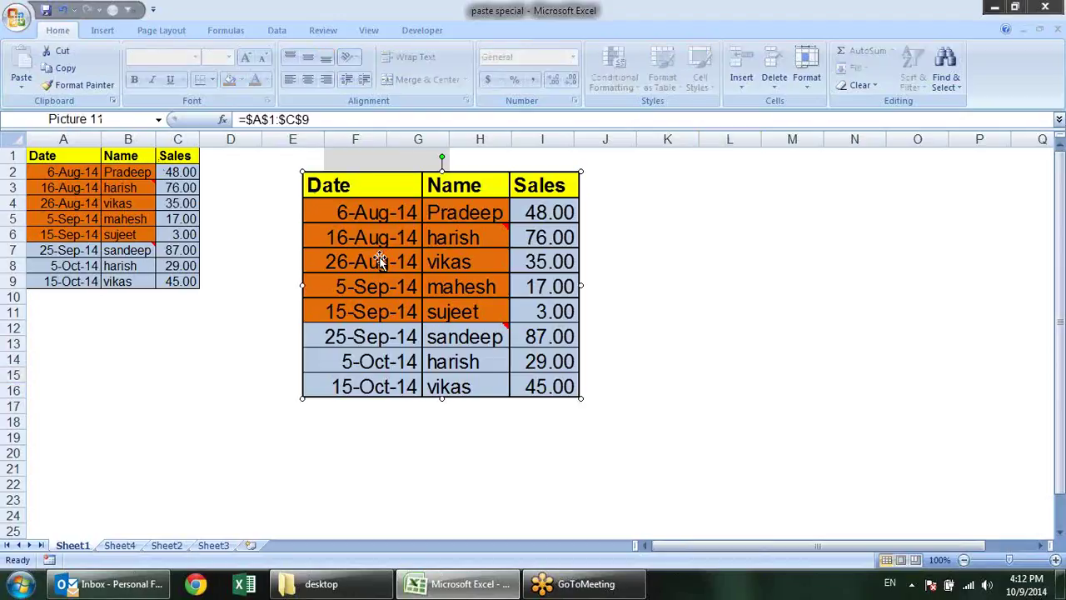
- Delete the linked picture and turn the View gridlines back on
key("Delete")
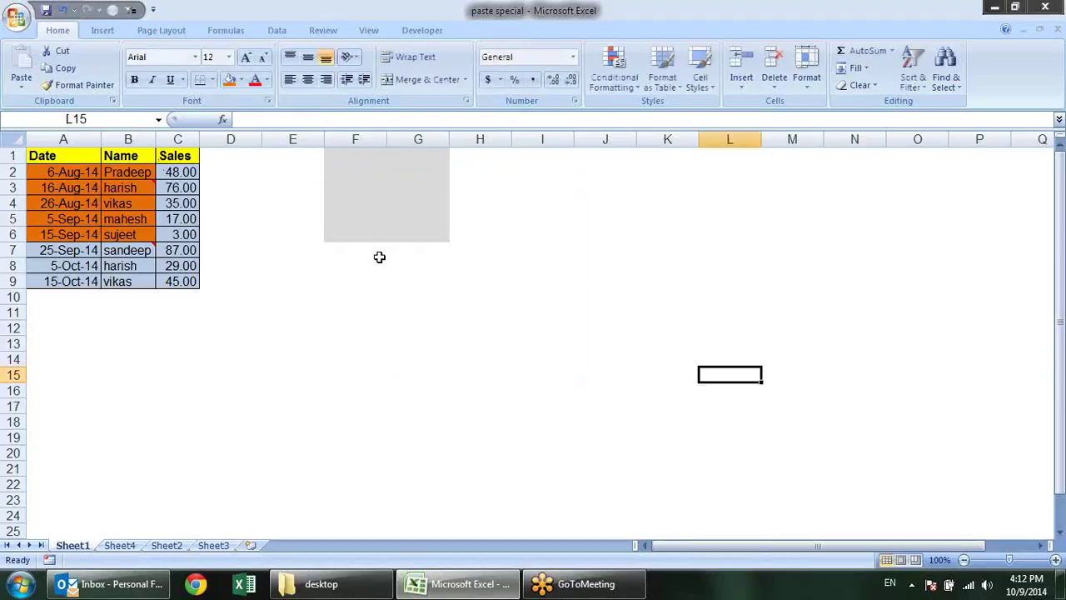
left_click(369, 30)
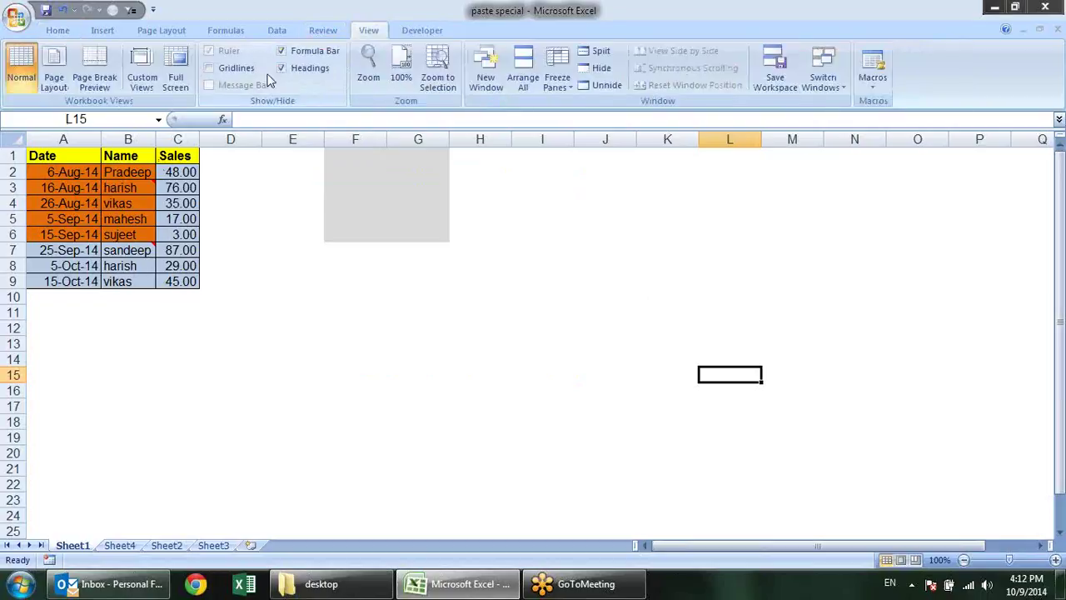
left_click(228, 68)
left_click(529, 233)
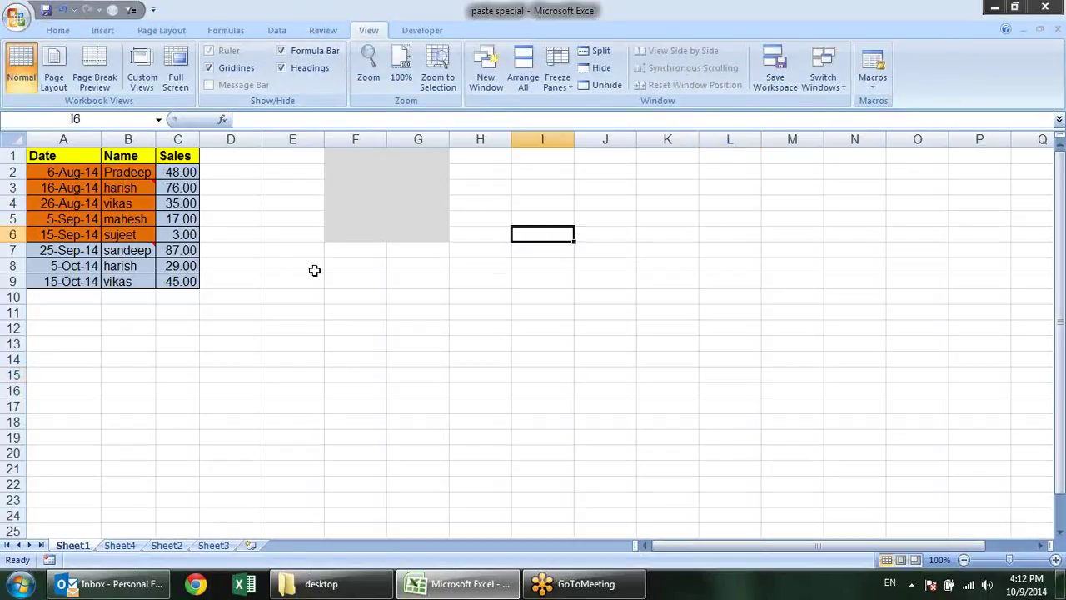
left_click(376, 279)
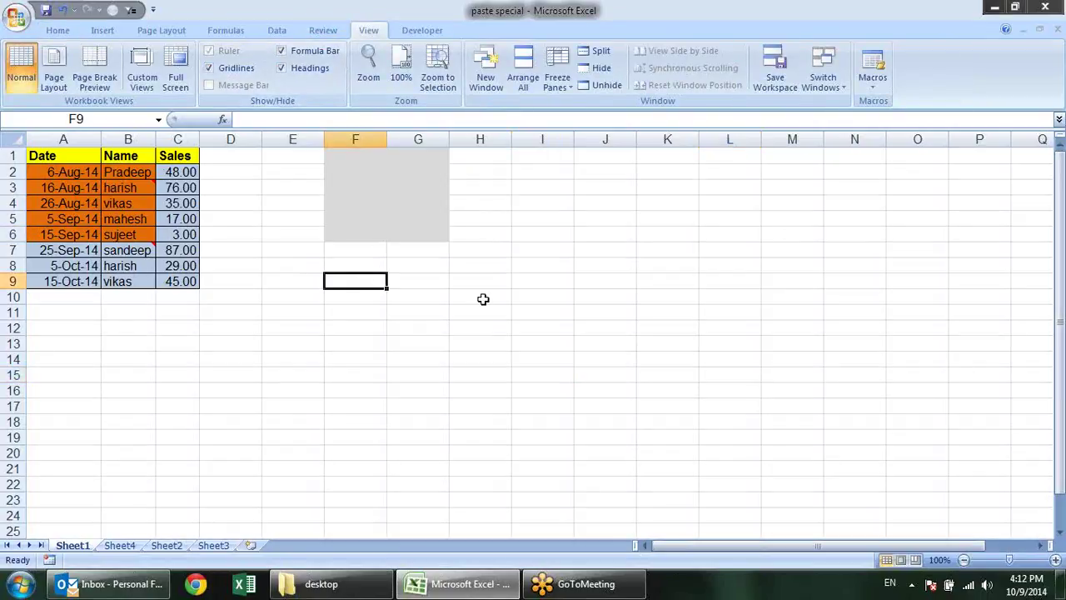
left_click_drag(490, 264, 517, 404)
left_click(404, 338)
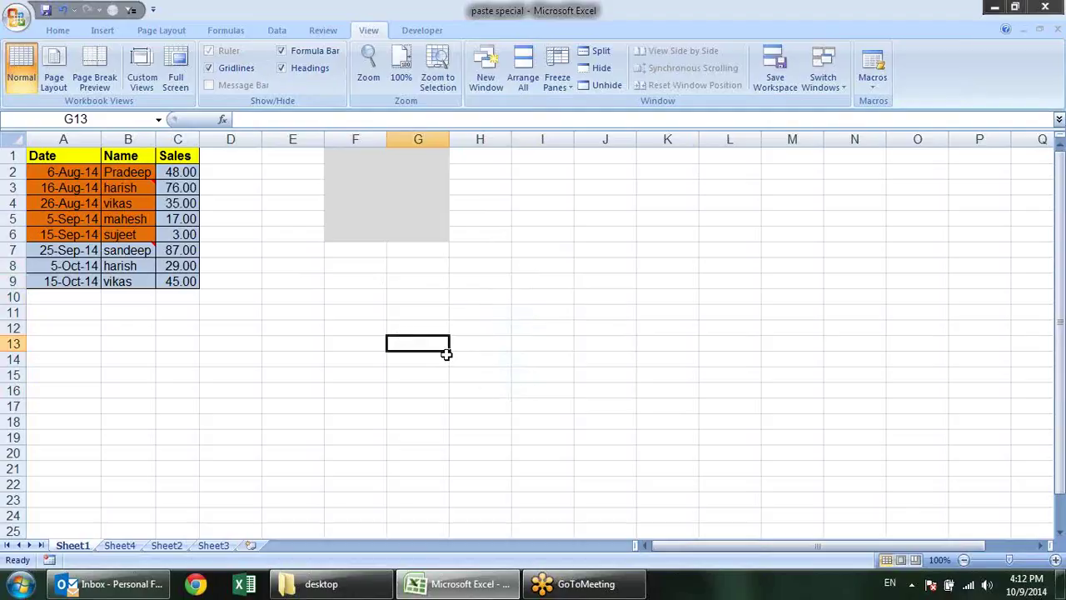
left_click(500, 299)
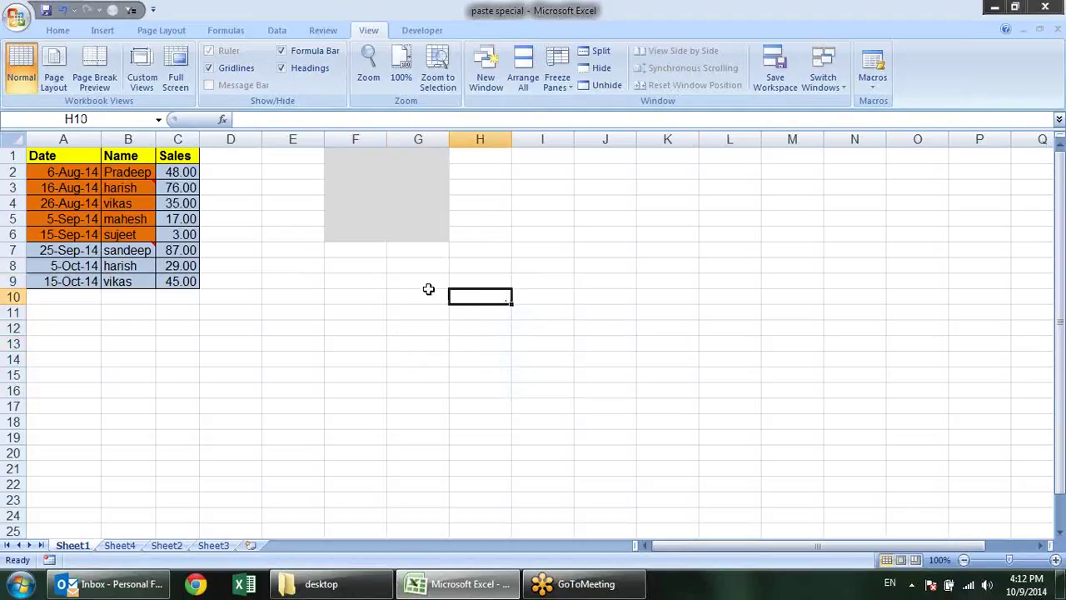